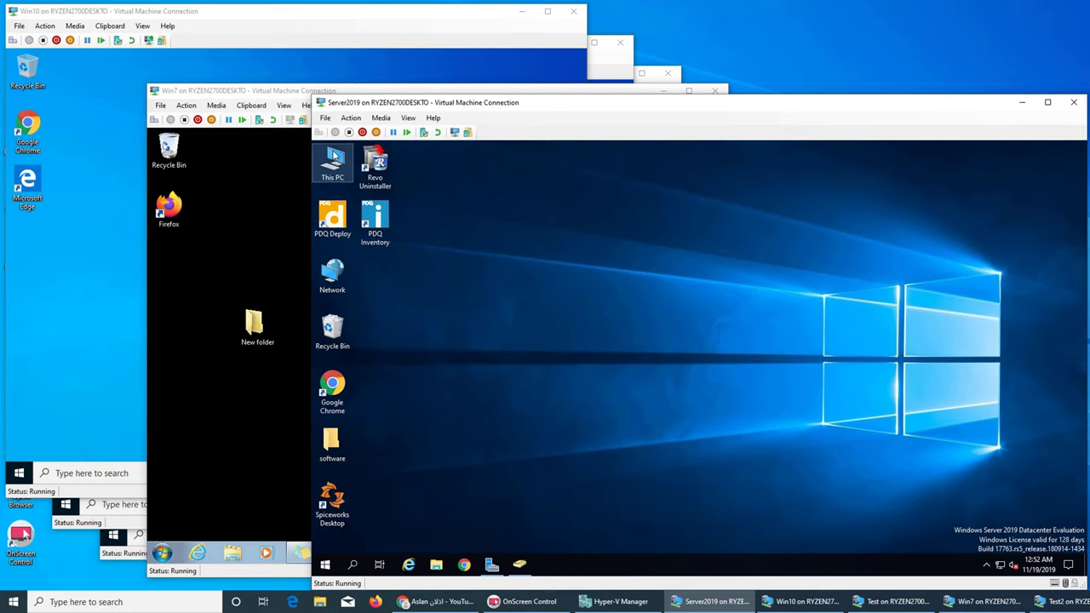
Step: On the server, open This PC and the New Volume (E:) drive, then minimize This PC
{"action": "double_click", "coordinate": [334, 158]}
{"action": "double_click", "coordinate": [909, 362]}
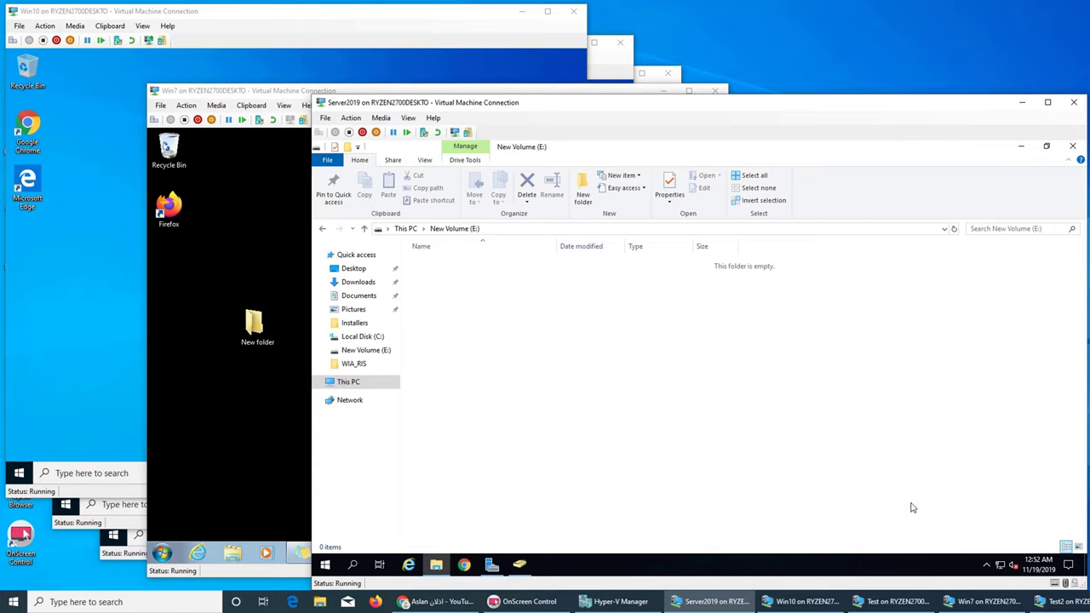
{"action": "left_click", "coordinate": [405, 228]}
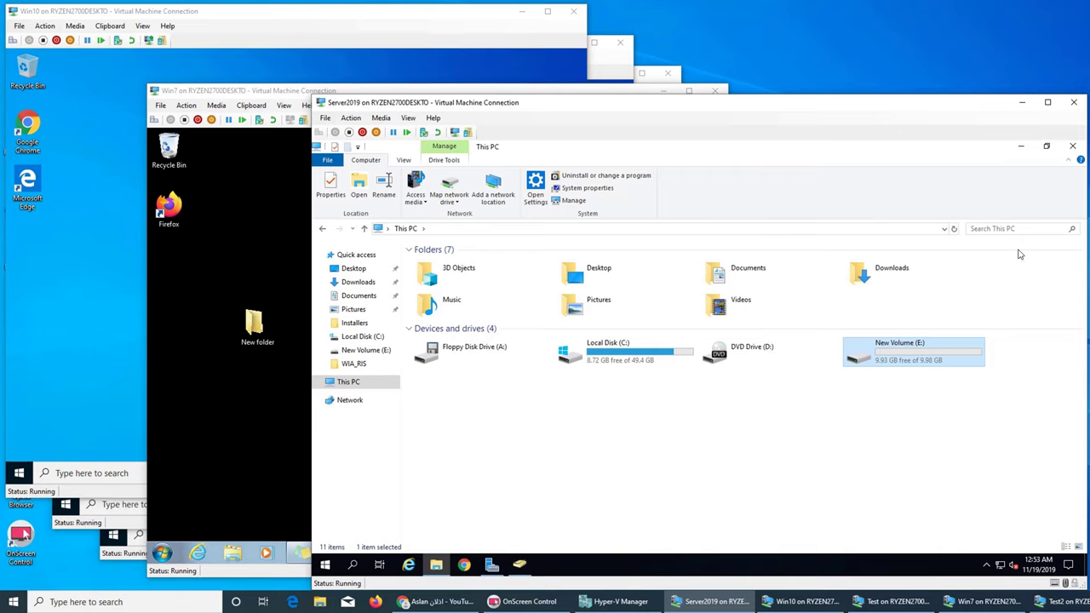
{"action": "left_click", "coordinate": [1021, 146]}
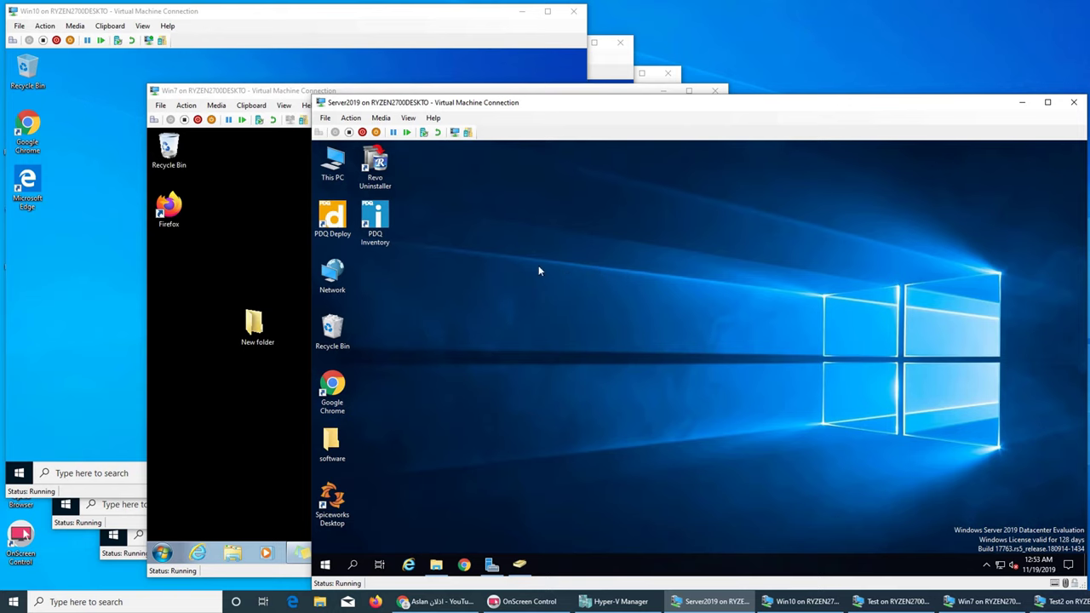
Step: Browse the Users container in Active Directory Users and Computers, then minimize it
{"action": "left_click", "coordinate": [519, 564]}
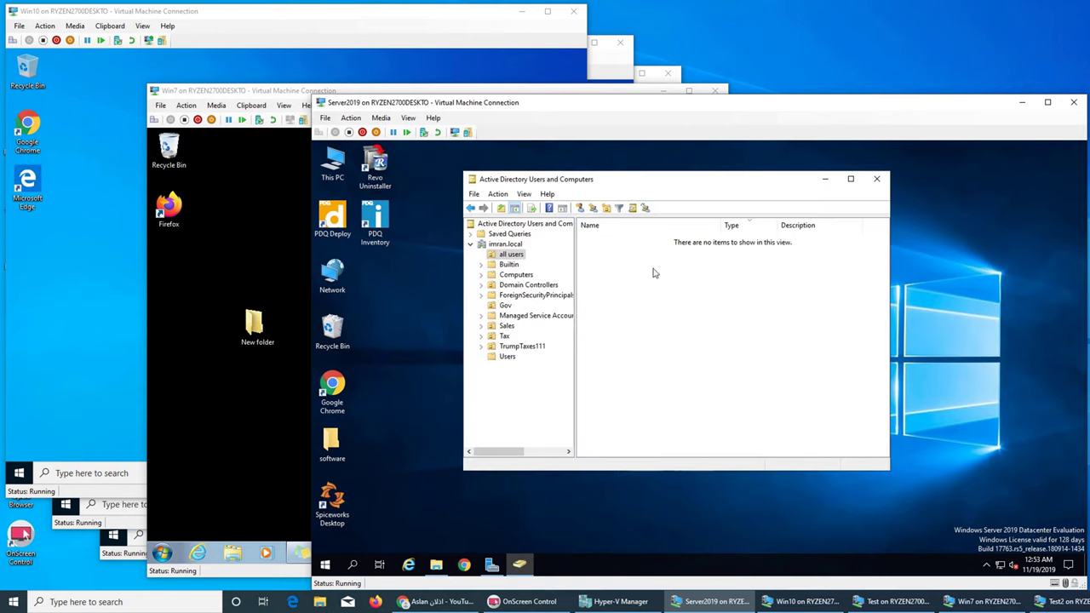
{"action": "left_click", "coordinate": [511, 255]}
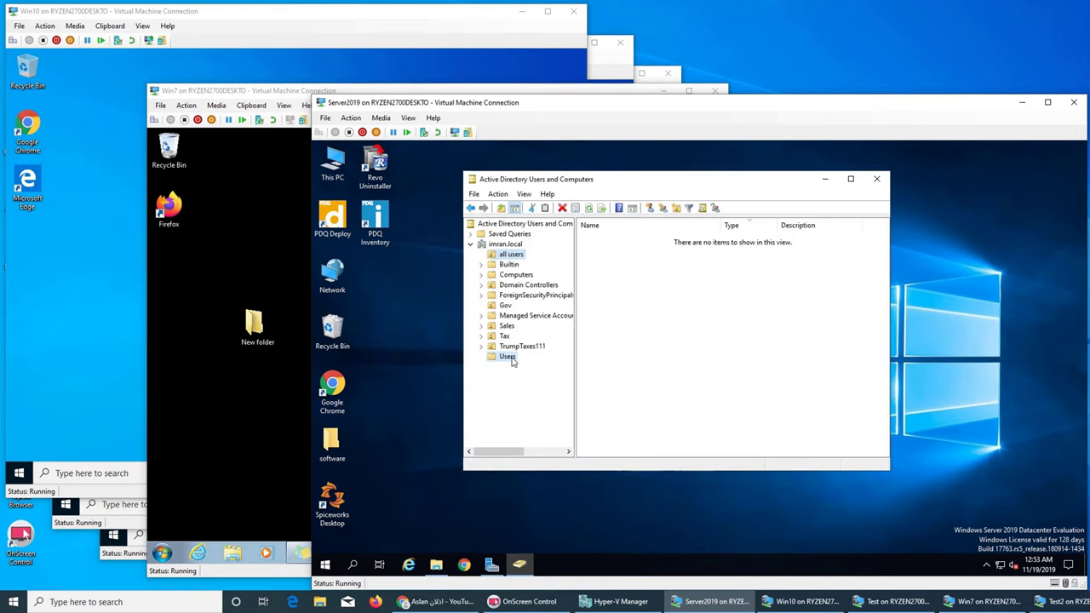
{"action": "left_click", "coordinate": [509, 358]}
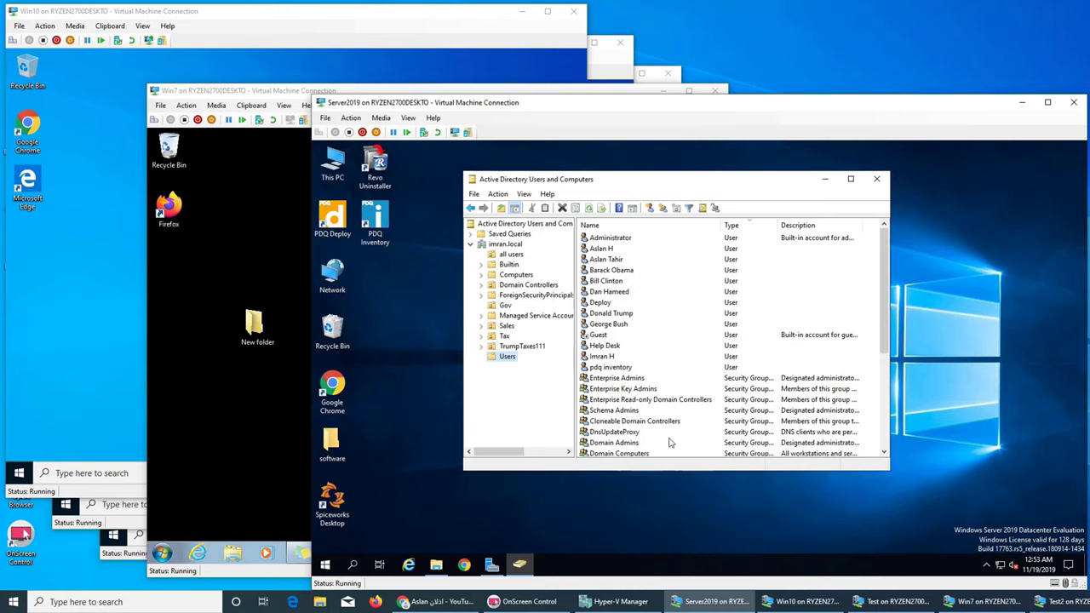
{"action": "left_click", "coordinate": [824, 180]}
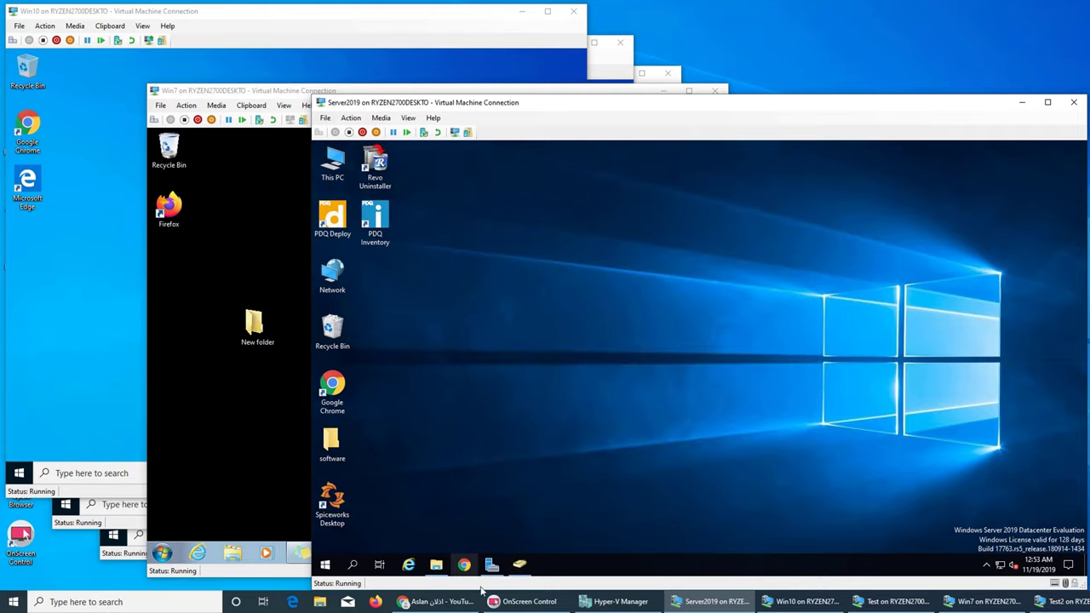
Step: Restore and re-minimize the This PC window, then bring the Win7 VM window forward
{"action": "left_click", "coordinate": [436, 564]}
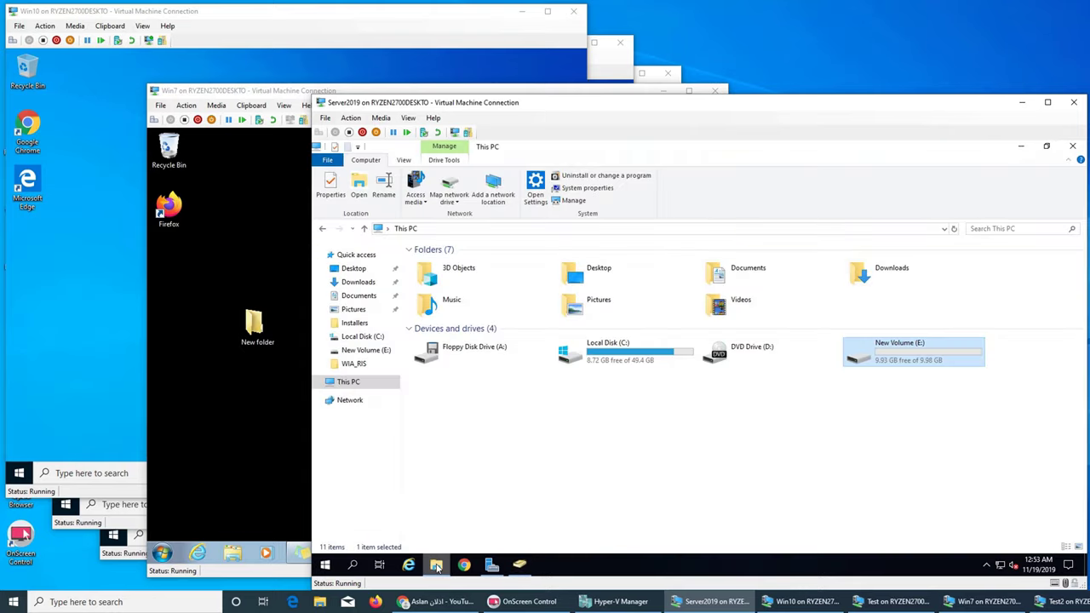
{"action": "left_click", "coordinate": [436, 565]}
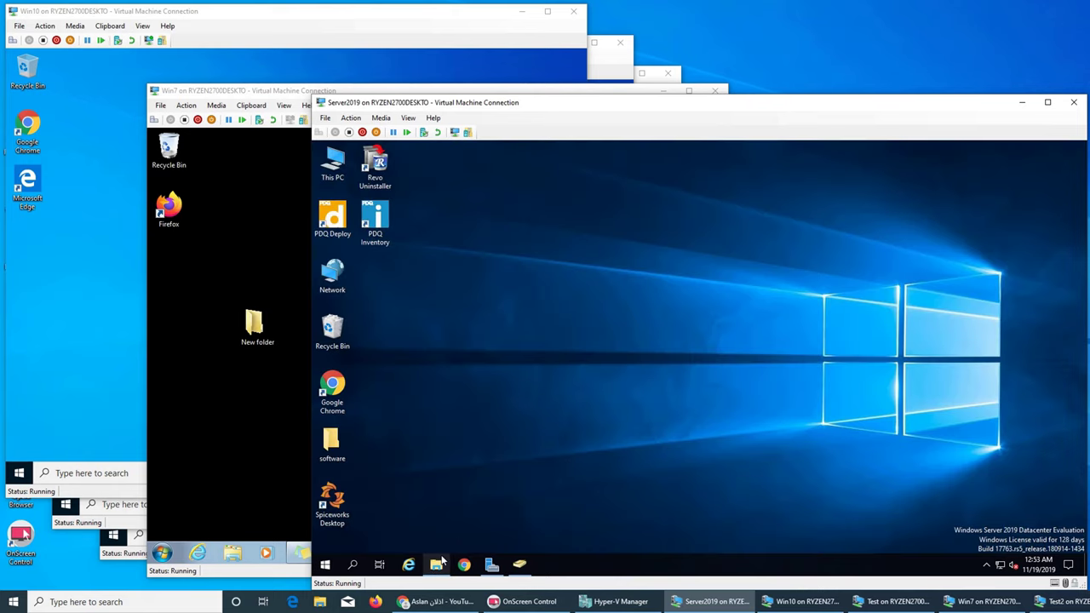
{"action": "mouse_move", "coordinate": [436, 565]}
{"action": "left_click", "coordinate": [436, 523]}
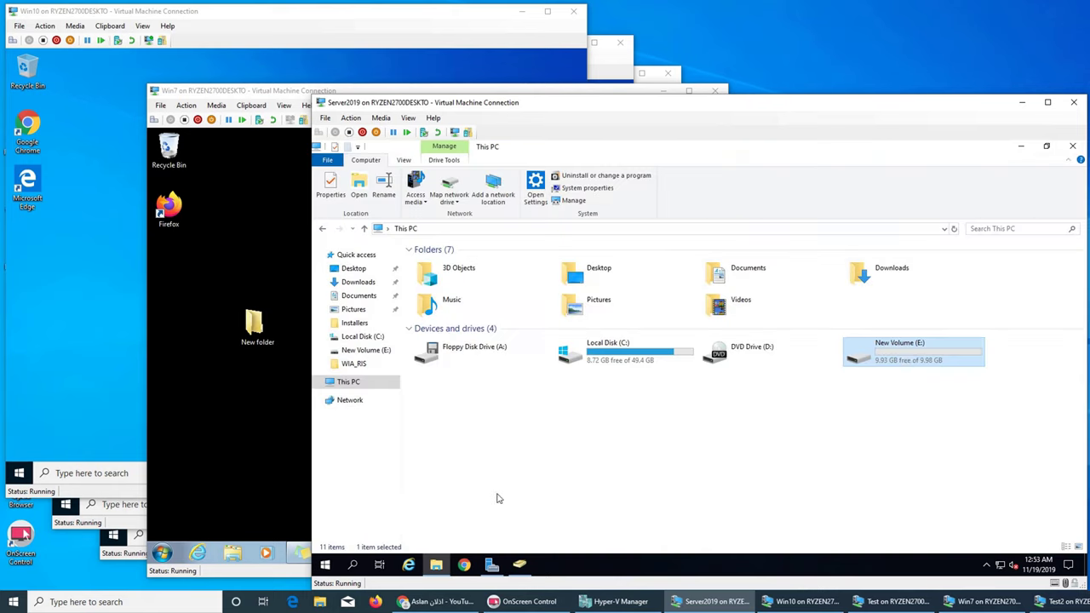
{"action": "left_click", "coordinate": [216, 404]}
{"action": "left_click", "coordinate": [833, 453]}
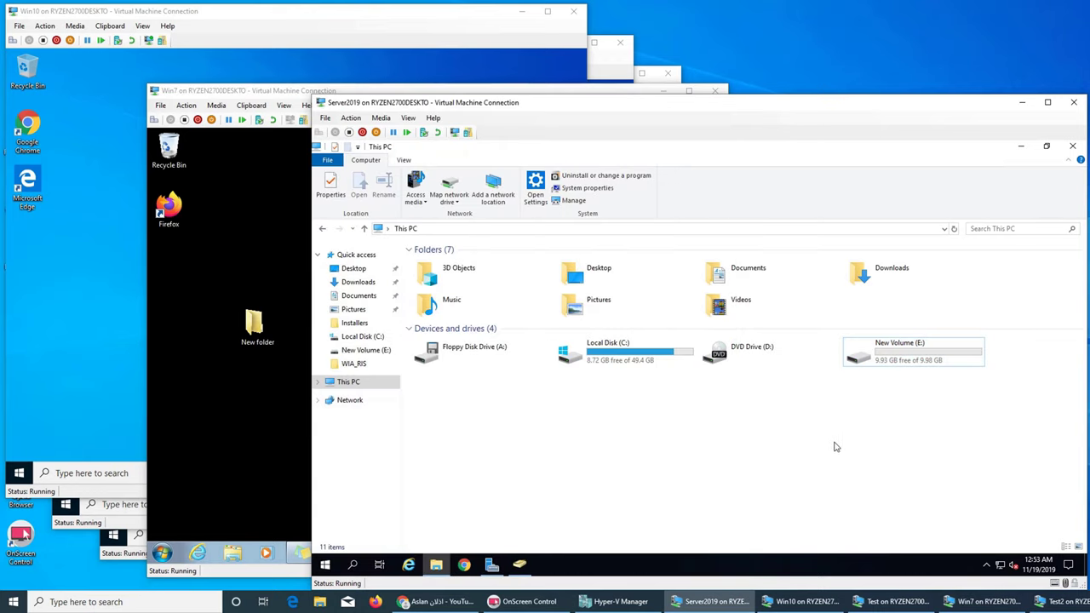
{"action": "left_click", "coordinate": [1024, 146]}
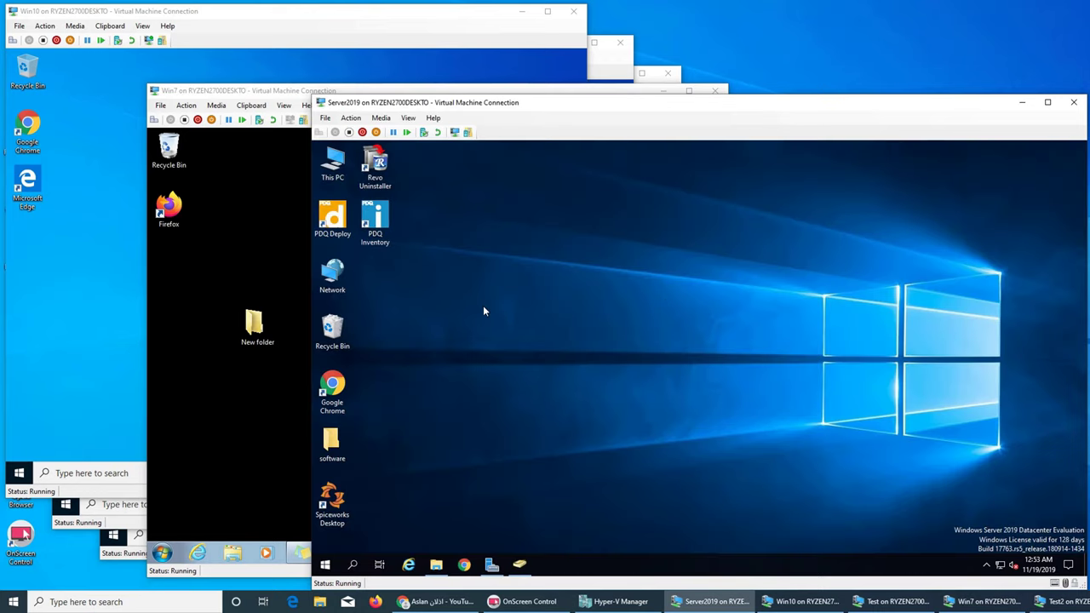
{"action": "left_click", "coordinate": [241, 399]}
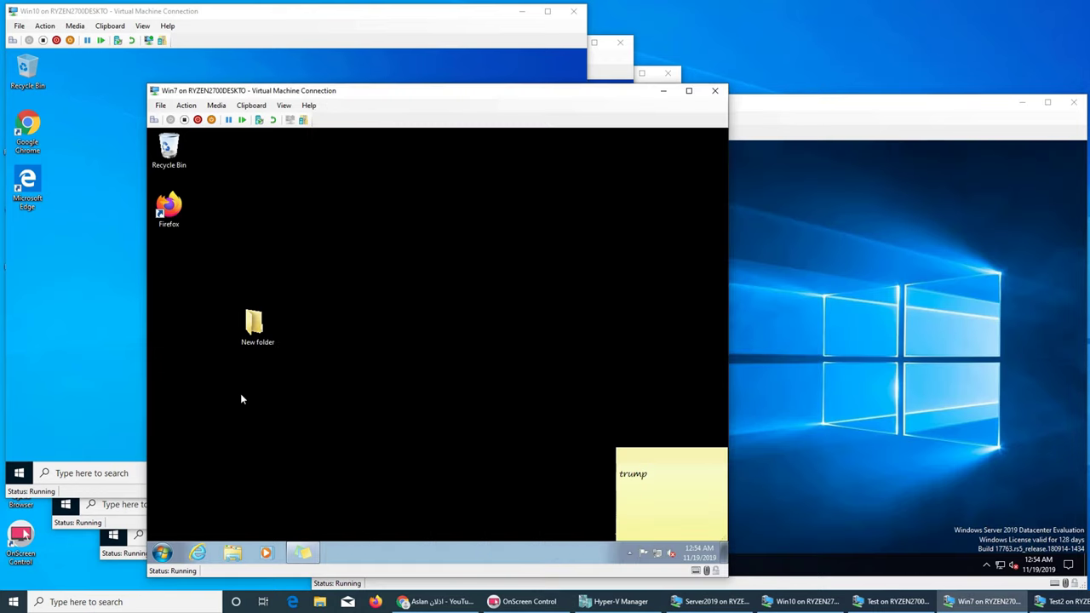
Step: Open Advanced Sharing for the desktop's New folder, approving the UAC prompt with administrator credentials
{"action": "right_click", "coordinate": [259, 324]}
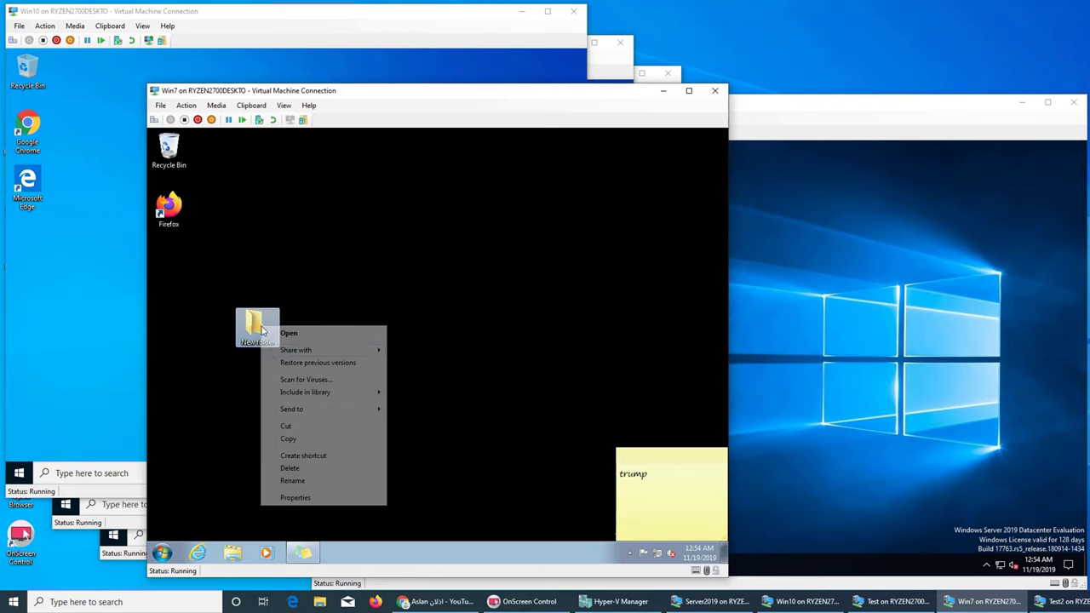
{"action": "left_click", "coordinate": [295, 498]}
{"action": "left_click", "coordinate": [310, 290]}
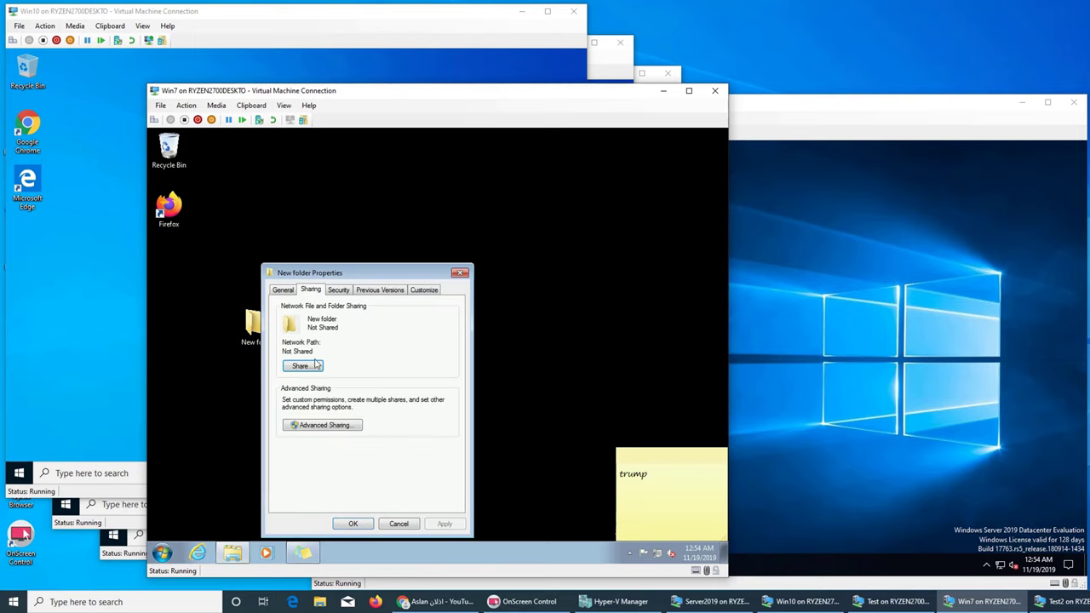
{"action": "left_click", "coordinate": [323, 425]}
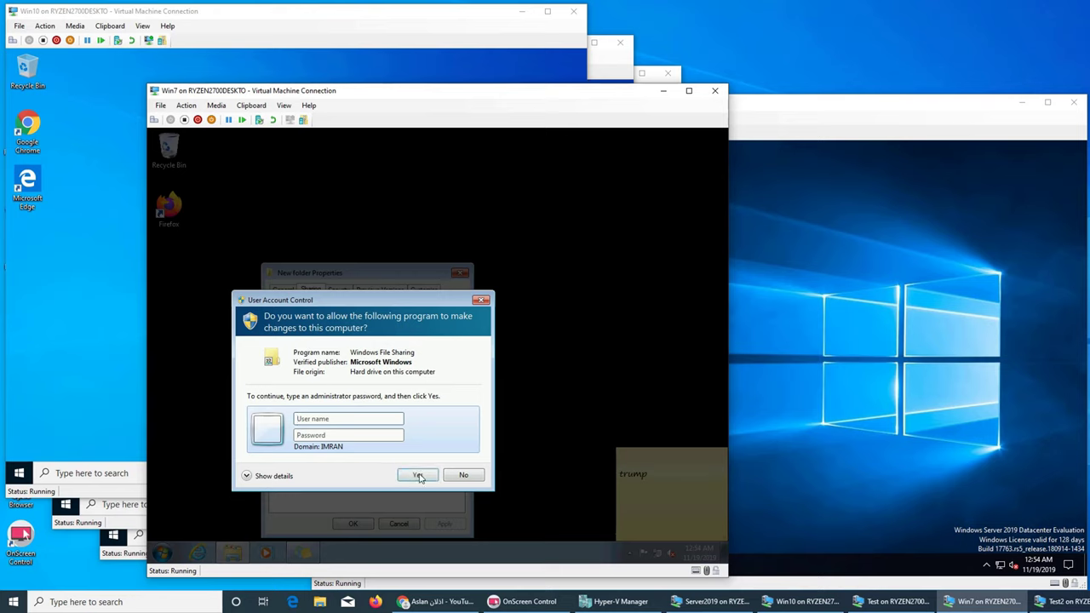
{"action": "type", "text": "administrator********"}
{"action": "left_click", "coordinate": [420, 475]}
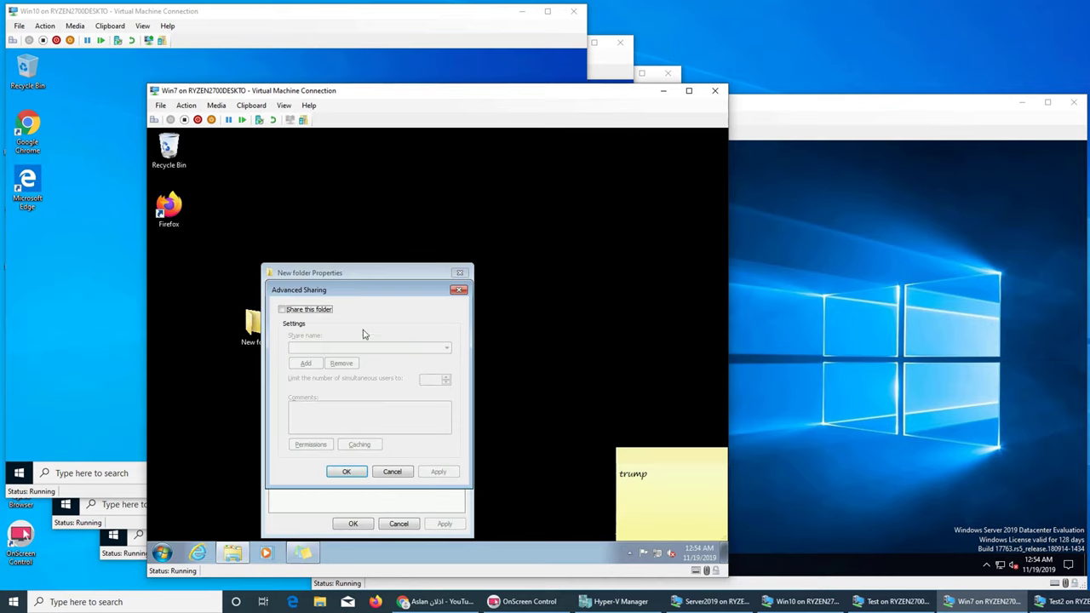
Step: Share New folder as \\WIN7-PC\New folder, capped at 20 simultaneous users, and close Properties
{"action": "left_click", "coordinate": [289, 313]}
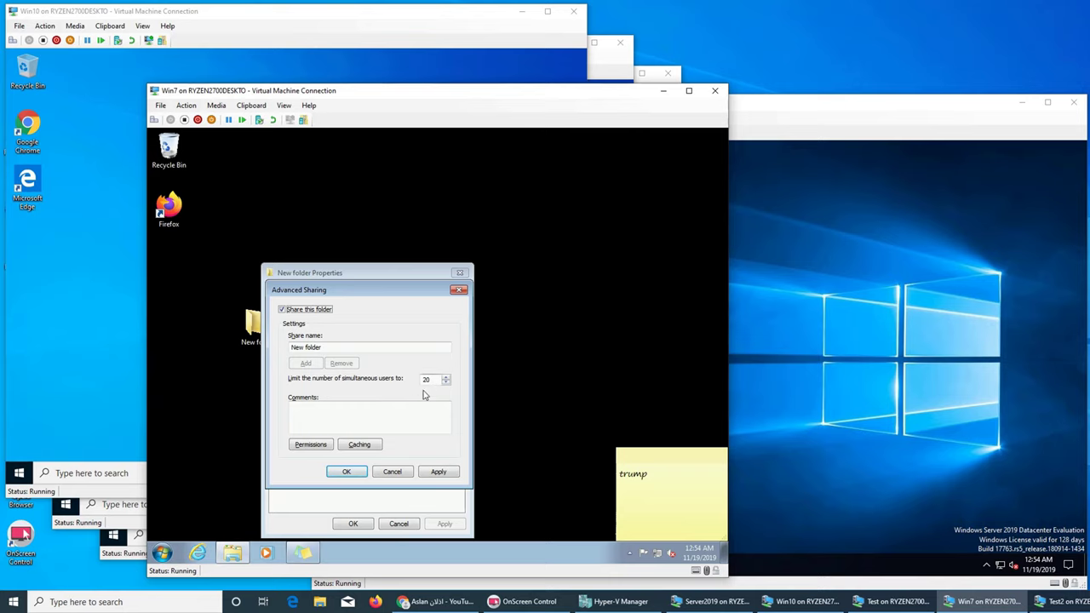
{"action": "left_click", "coordinate": [446, 379]}
{"action": "type", "text": "20"}
{"action": "key", "text": "BackSpace"}
{"action": "key", "text": "BackSpace"}
{"action": "type", "text": "5"}
{"action": "key", "text": "BackSpace"}
{"action": "type", "text": "54545"}
{"action": "left_click", "coordinate": [434, 472]}
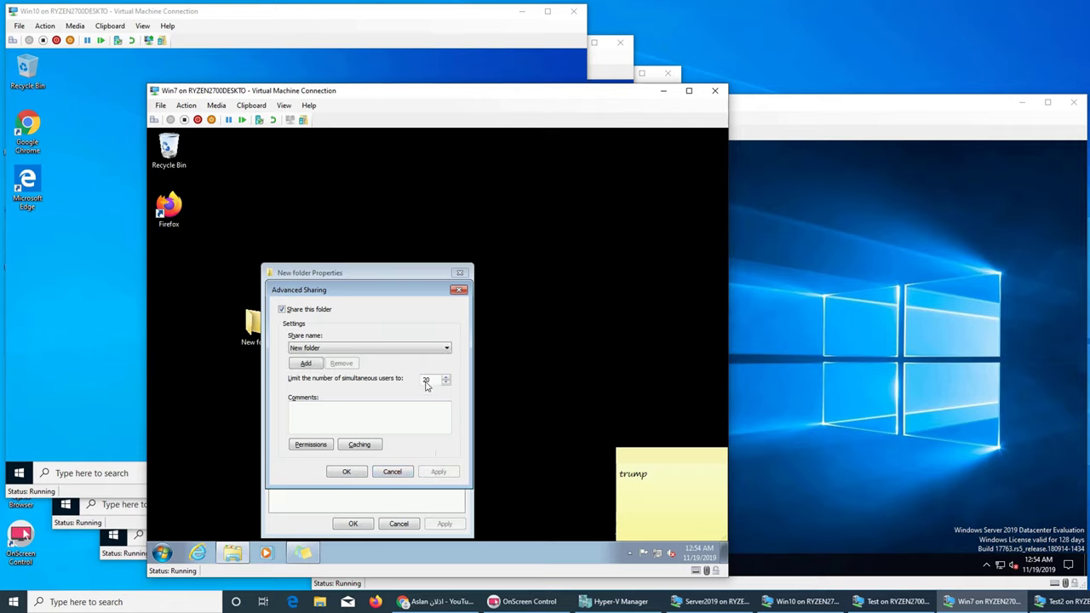
{"action": "left_click", "coordinate": [391, 472]}
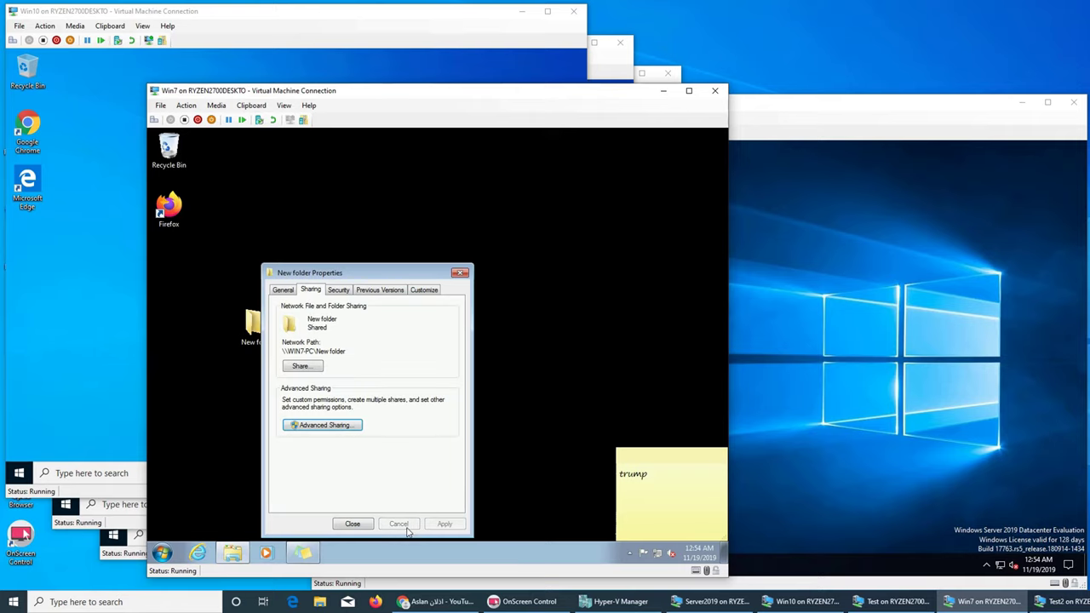
{"action": "left_click", "coordinate": [459, 274]}
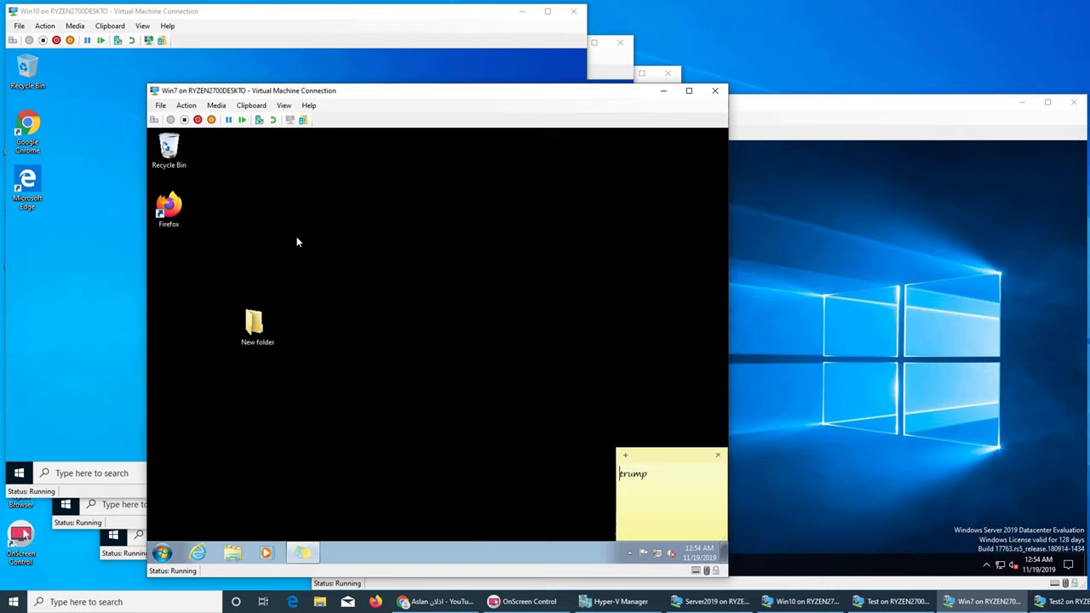
Step: On the Win10 VM, open Advanced Sharing for New folder, entering administrator credentials
{"action": "left_click", "coordinate": [43, 233]}
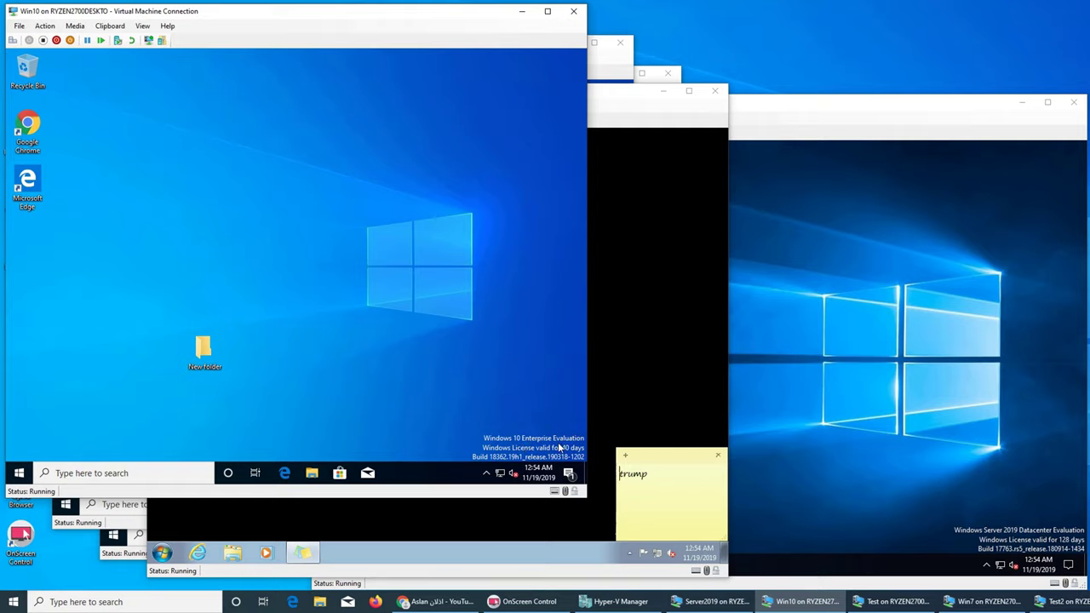
{"action": "left_click", "coordinate": [206, 356]}
{"action": "right_click", "coordinate": [206, 356]}
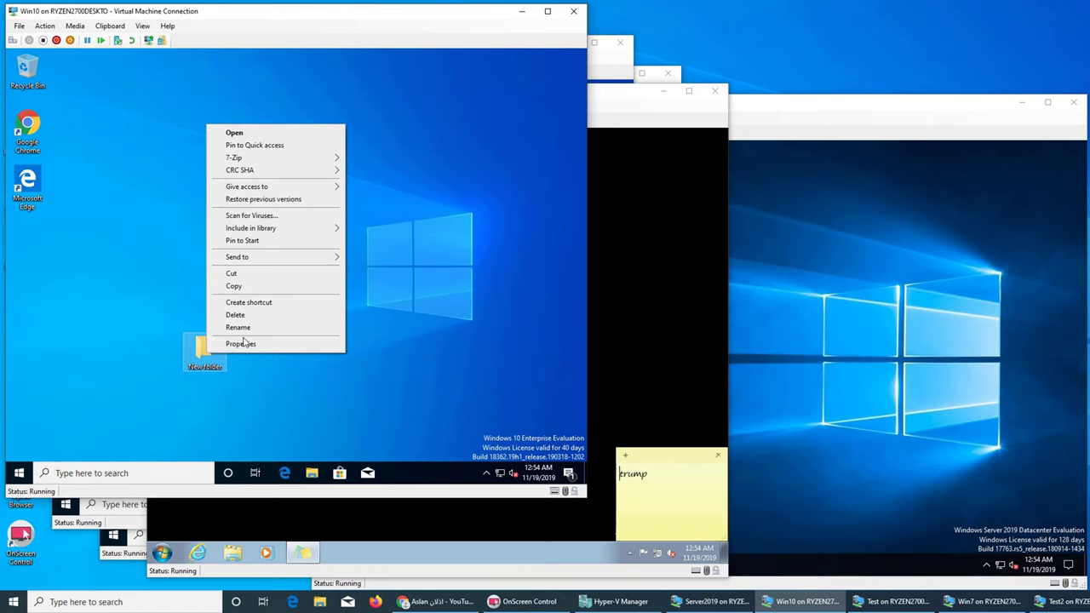
{"action": "left_click", "coordinate": [243, 344]}
{"action": "left_click", "coordinate": [255, 211]}
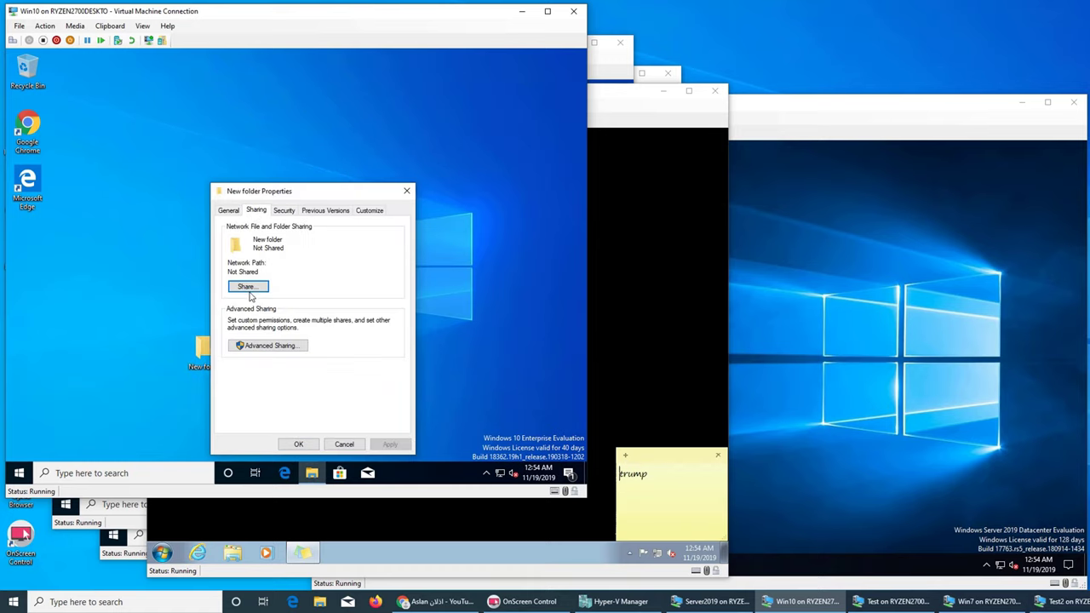
{"action": "left_click", "coordinate": [268, 344]}
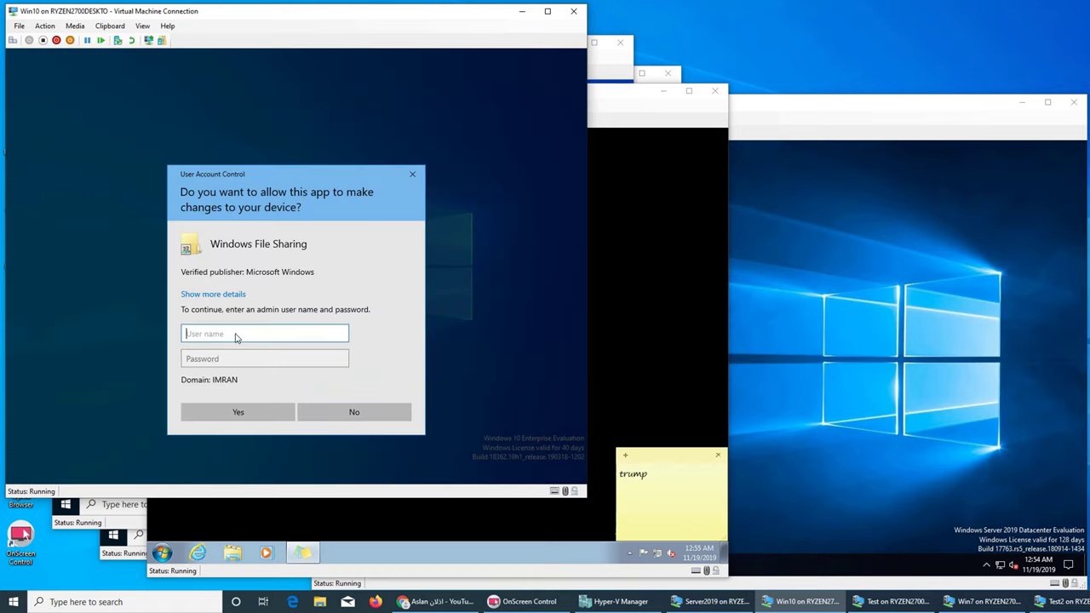
{"action": "type", "text": "administrator"}
{"action": "key", "text": "Tab"}
{"action": "type", "text": "*******"}
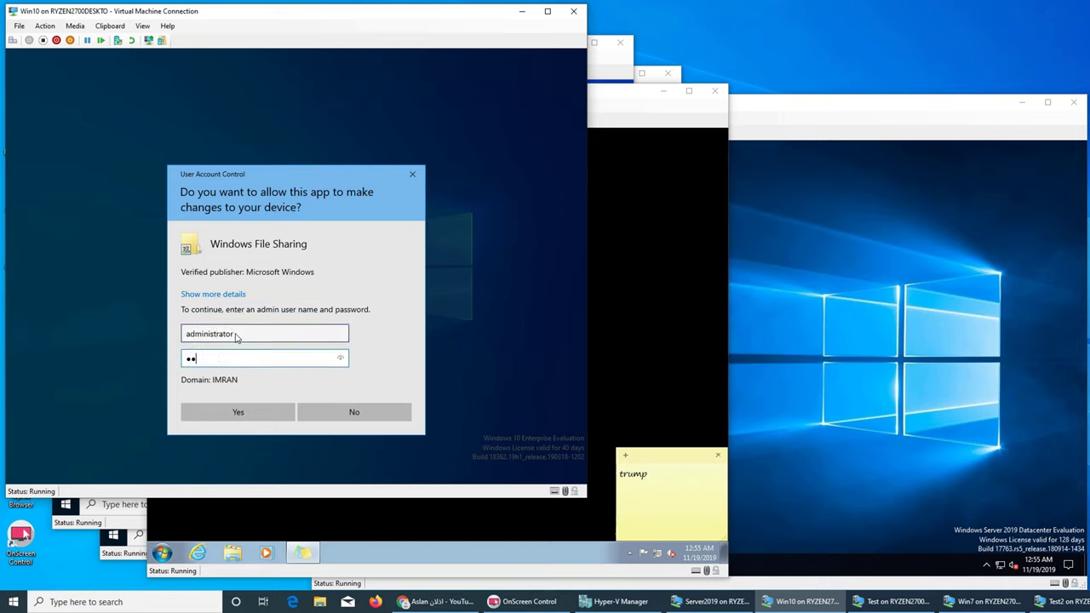
{"action": "type", "text": "**"}
{"action": "key", "text": "Return"}
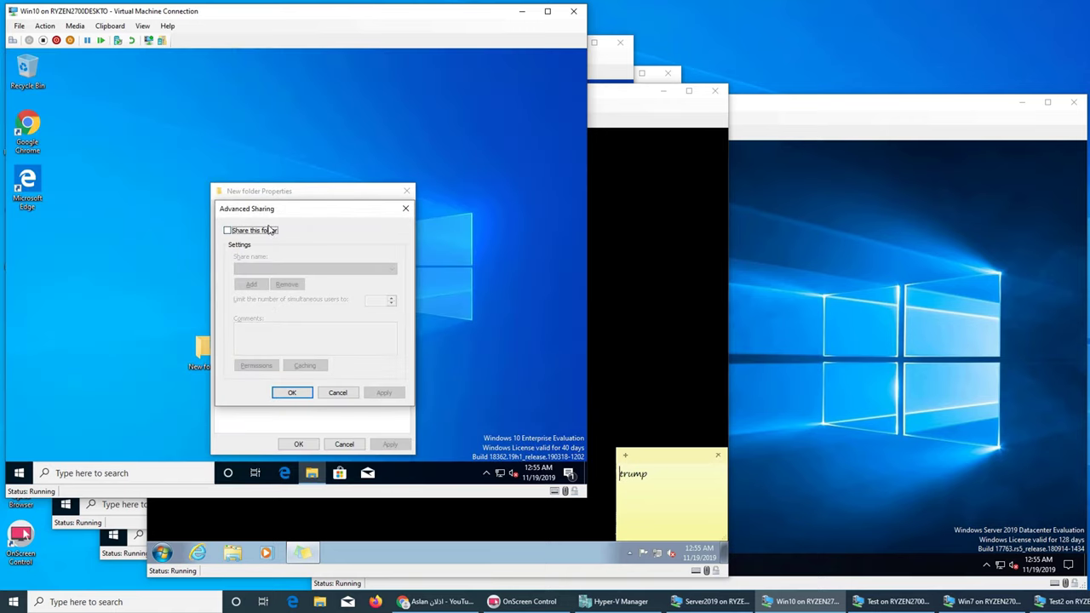
Step: Share New folder as \\WIN10\New folder with a 45-user limit, close Properties, then switch to Server2019
{"action": "left_click", "coordinate": [254, 230]}
{"action": "double_click", "coordinate": [372, 300]}
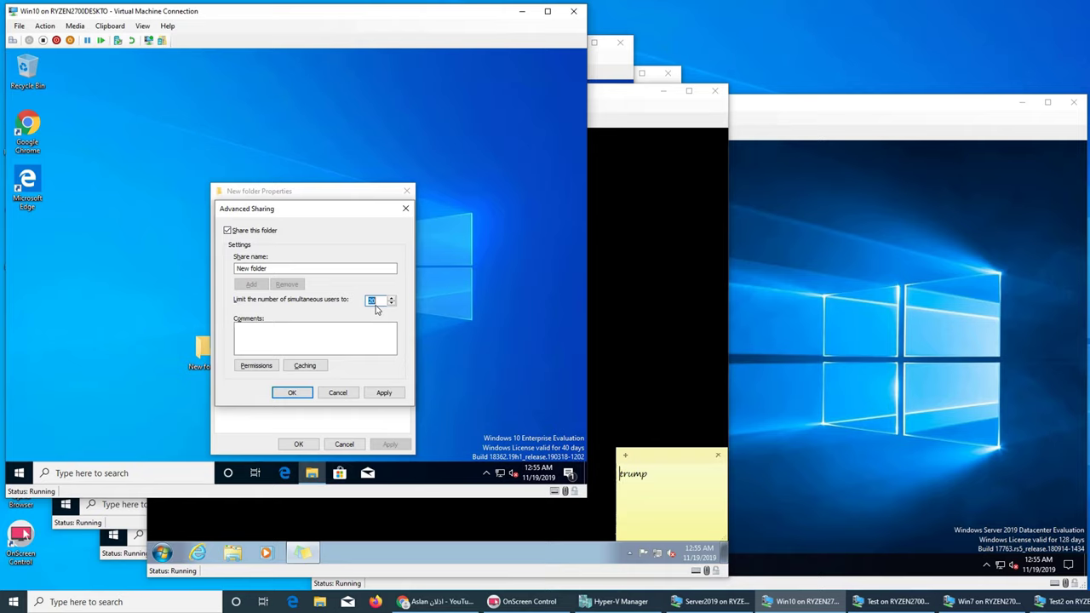
{"action": "type", "text": "45"}
{"action": "left_click", "coordinate": [384, 392]}
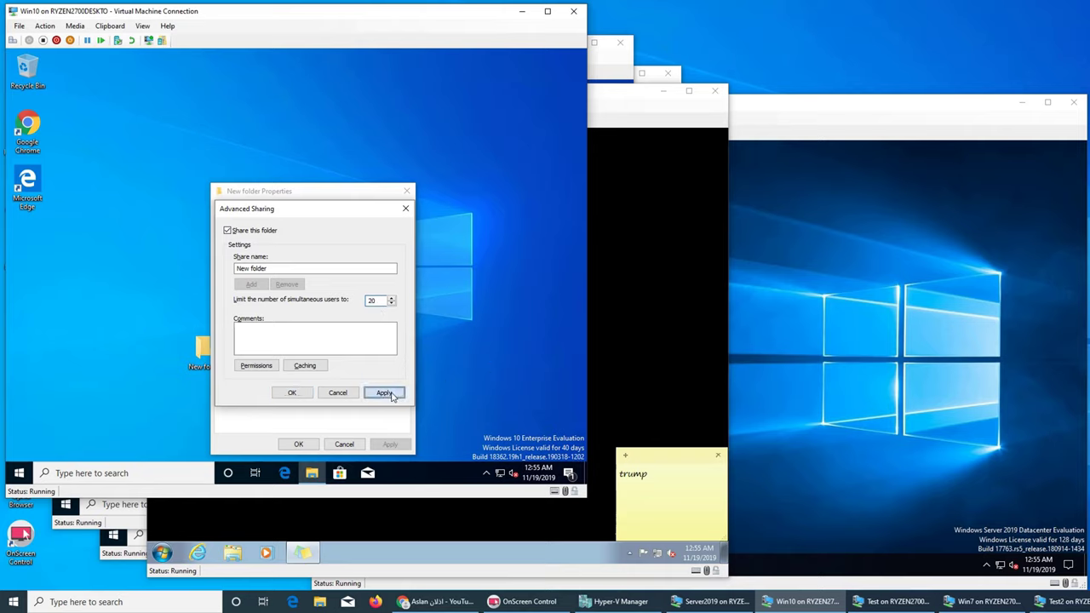
{"action": "left_click", "coordinate": [338, 393]}
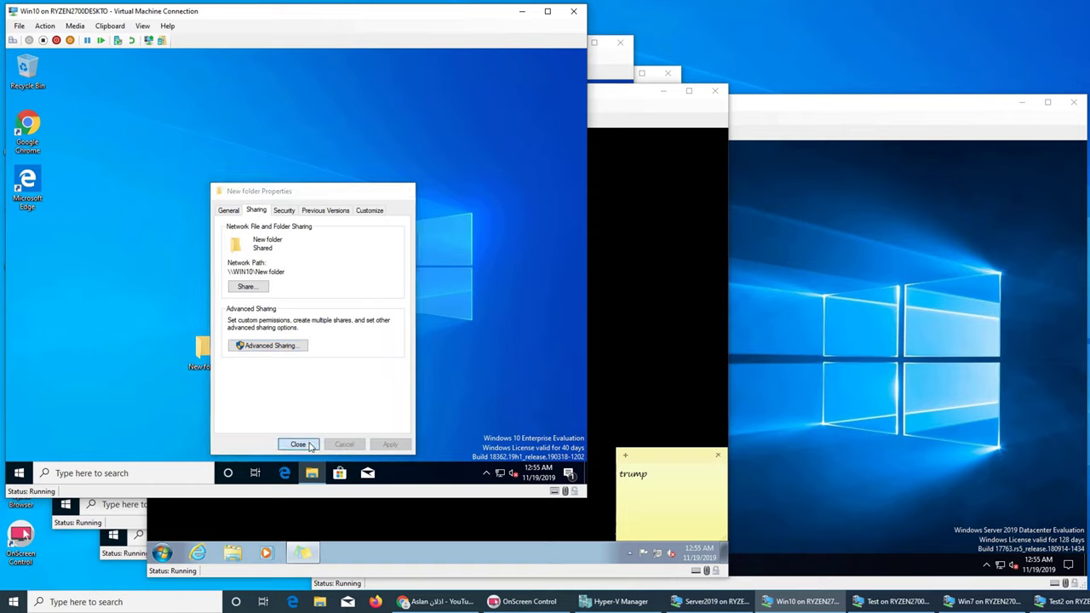
{"action": "left_click", "coordinate": [300, 443]}
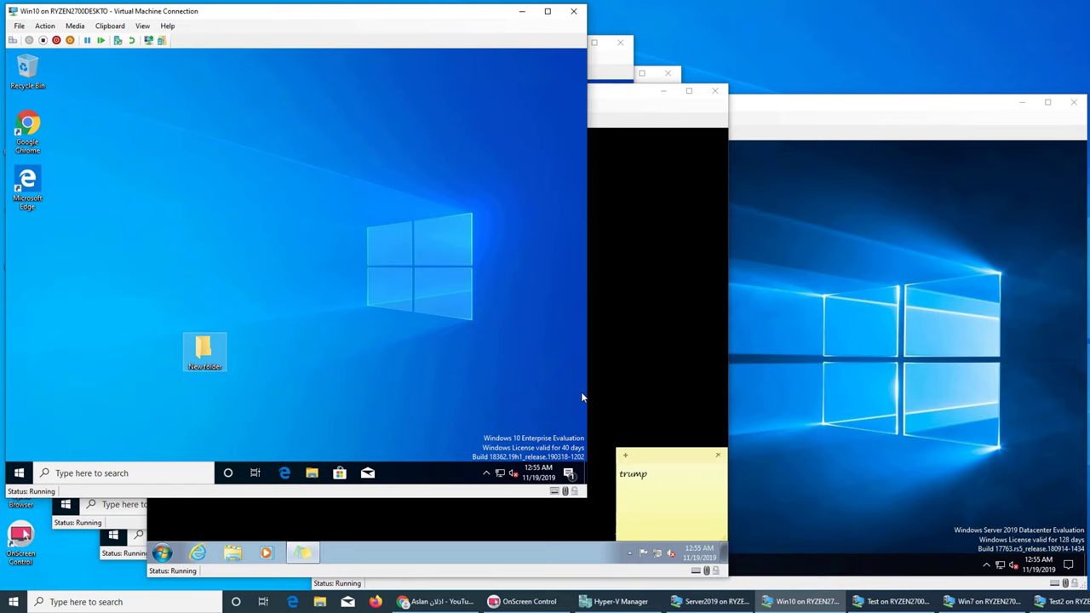
{"action": "left_click", "coordinate": [779, 376]}
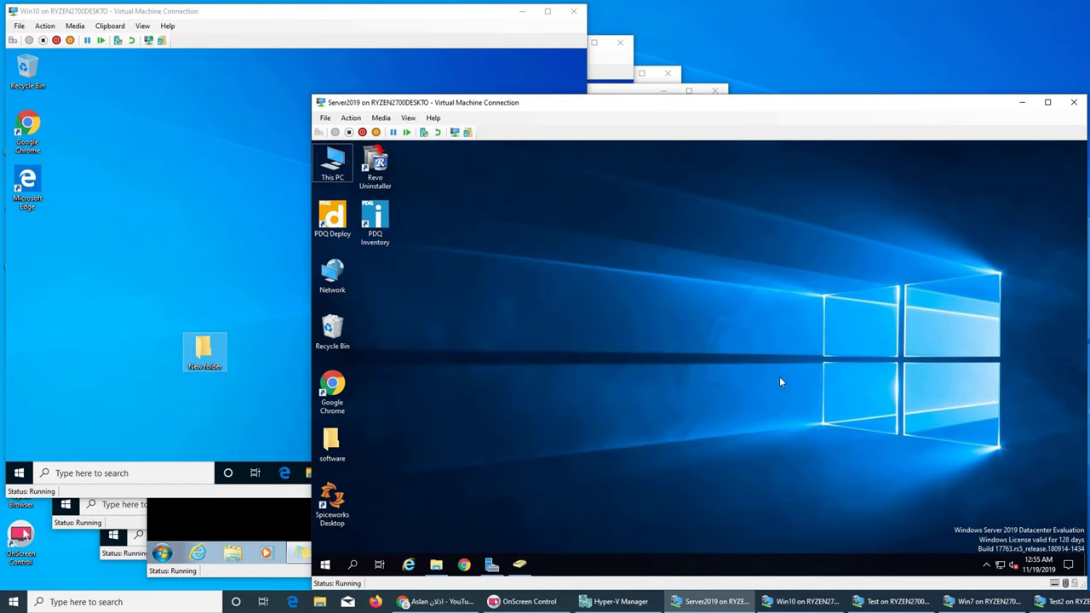
Step: On the Win10 VM, open the desktop's New folder to check it is empty, then minimize it
{"action": "left_click", "coordinate": [223, 361]}
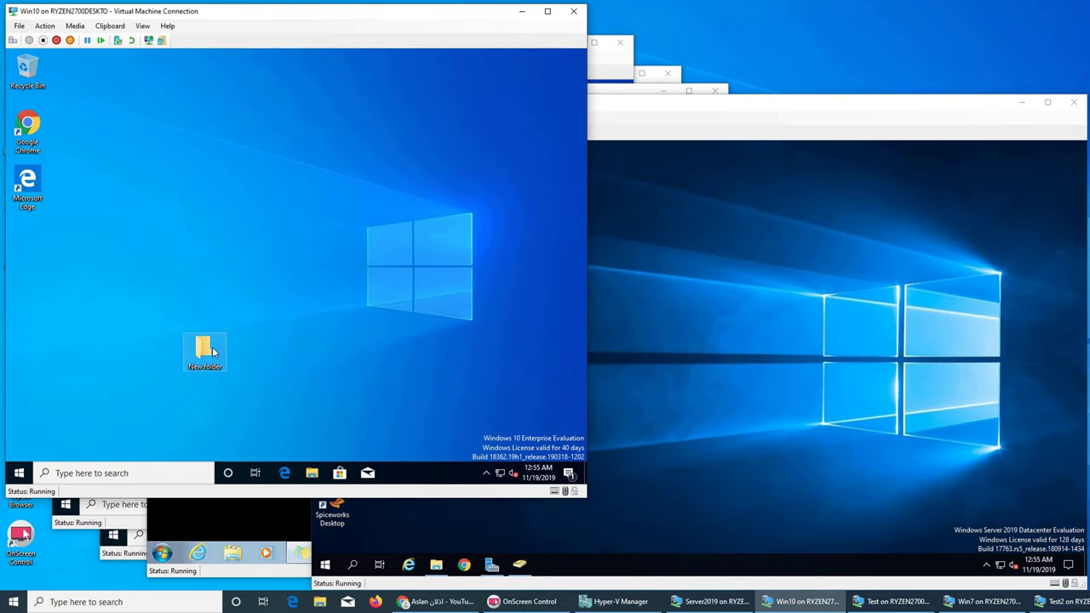
{"action": "double_click", "coordinate": [208, 350]}
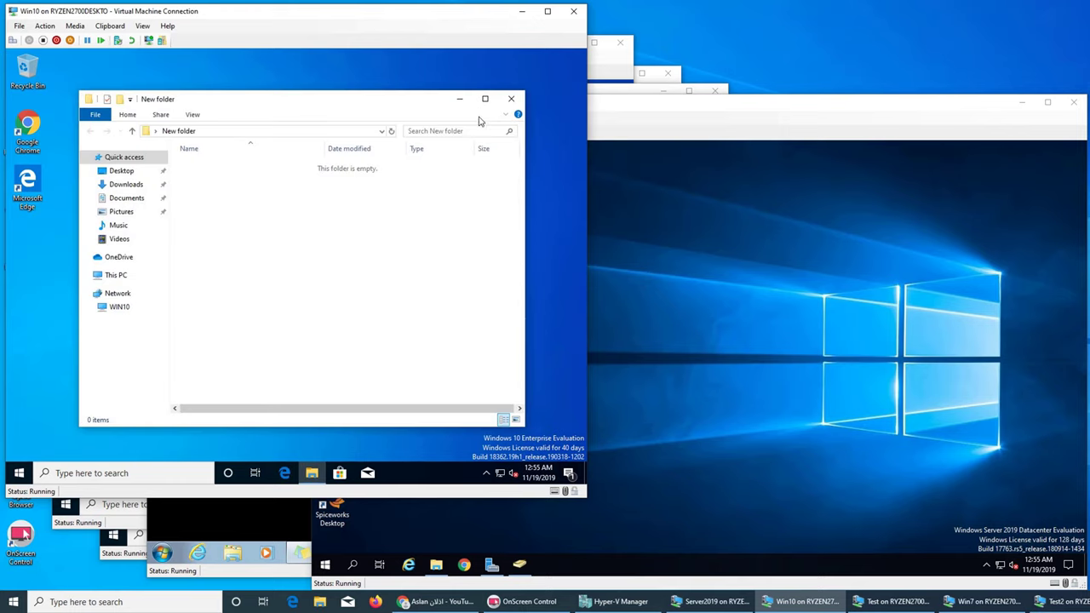
{"action": "left_click", "coordinate": [459, 98]}
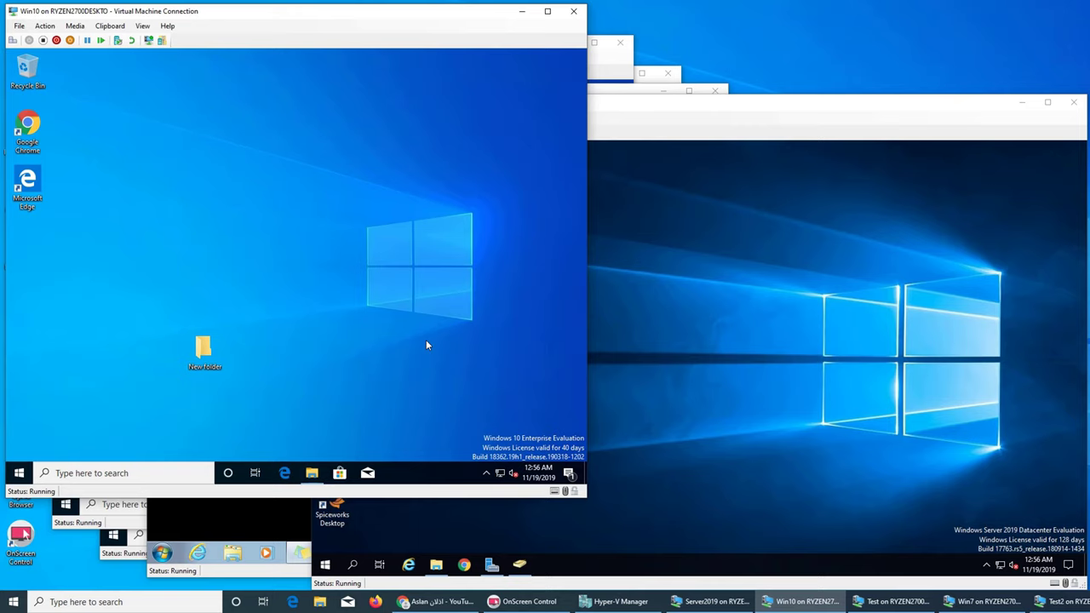
Step: On the server, tick Share this folder for software in Advanced Sharing, then cancel and close Properties
{"action": "left_click", "coordinate": [705, 384]}
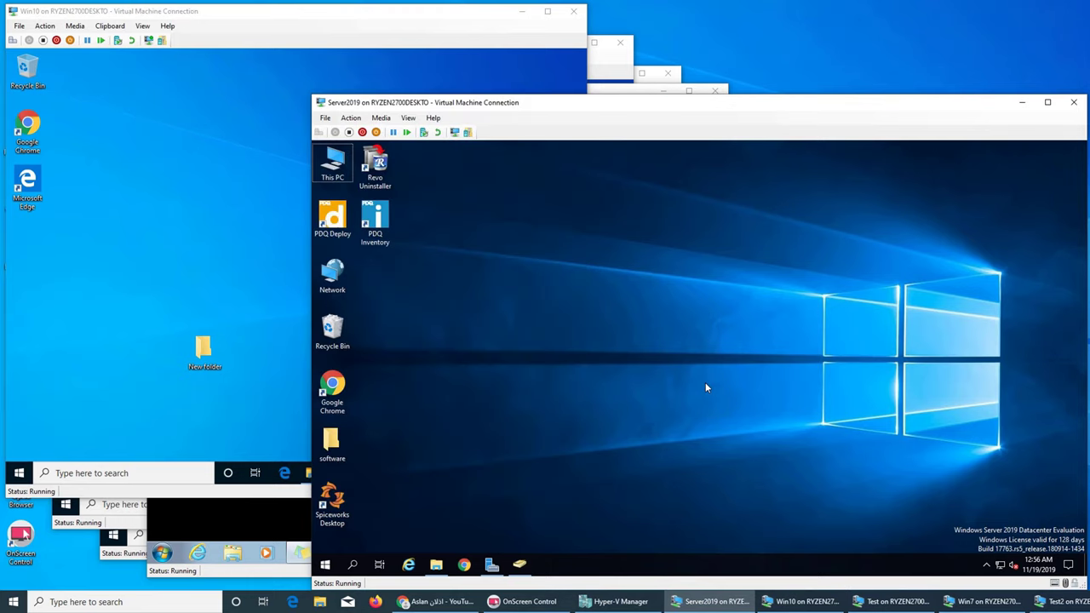
{"action": "right_click", "coordinate": [330, 451]}
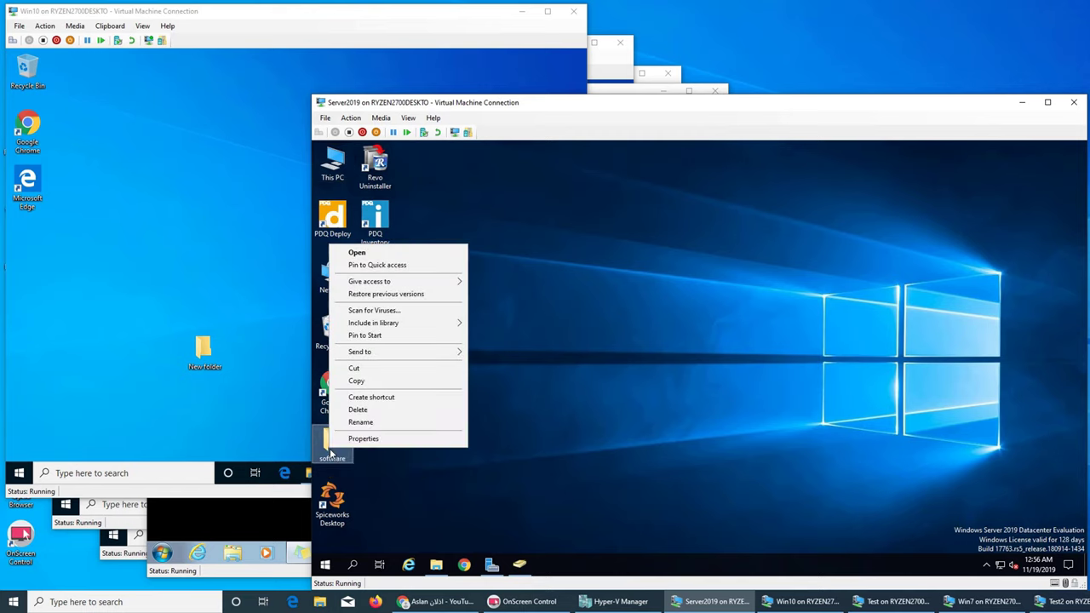
{"action": "left_click", "coordinate": [337, 442]}
{"action": "left_click", "coordinate": [378, 304]}
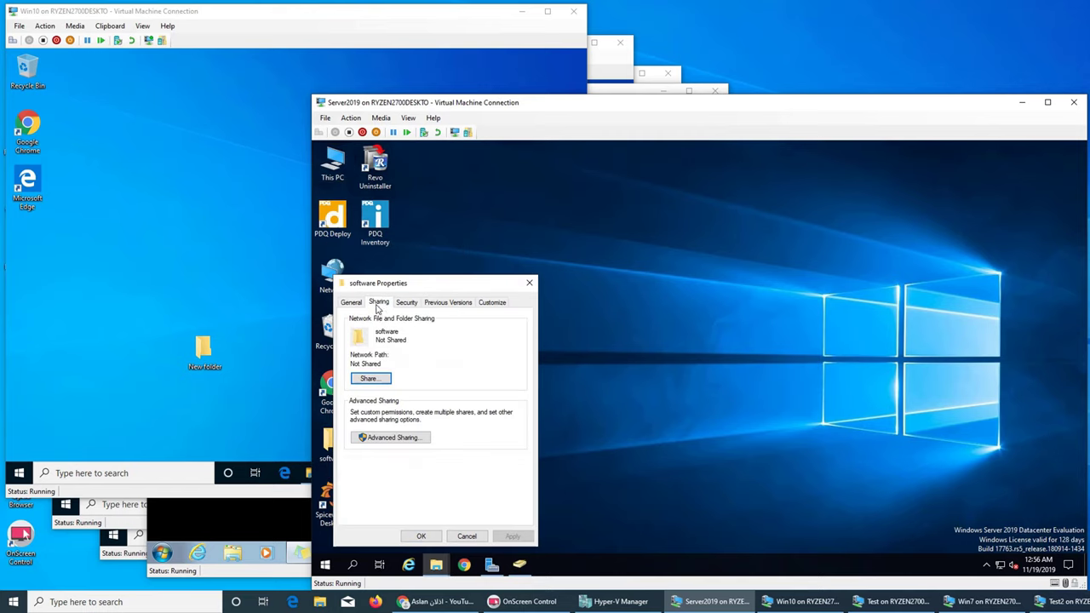
{"action": "left_click", "coordinate": [388, 440]}
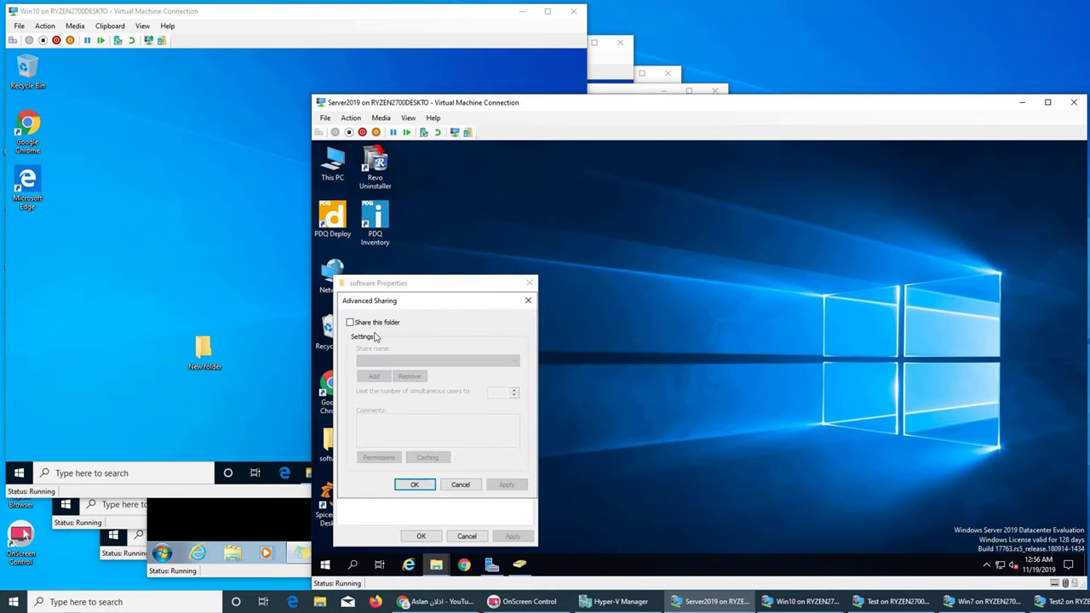
{"action": "left_click", "coordinate": [368, 322]}
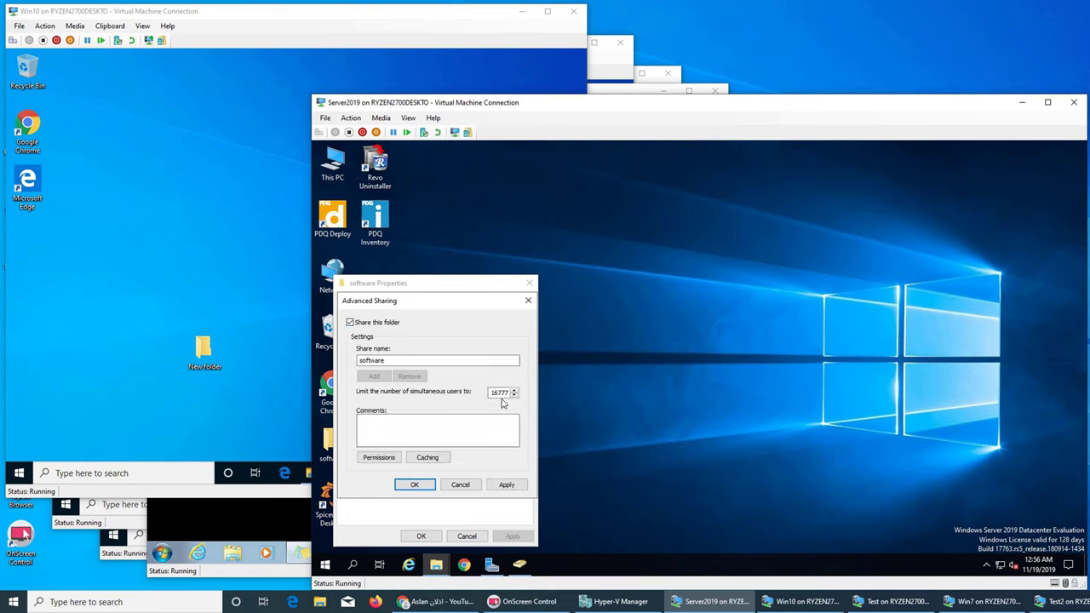
{"action": "left_click", "coordinate": [498, 393]}
{"action": "key", "text": "Right"}
{"action": "key", "text": "Right"}
{"action": "key", "text": "Right"}
{"action": "key", "text": "Right"}
{"action": "key", "text": "Right"}
{"action": "key", "text": "Right"}
{"action": "left_click", "coordinate": [456, 485]}
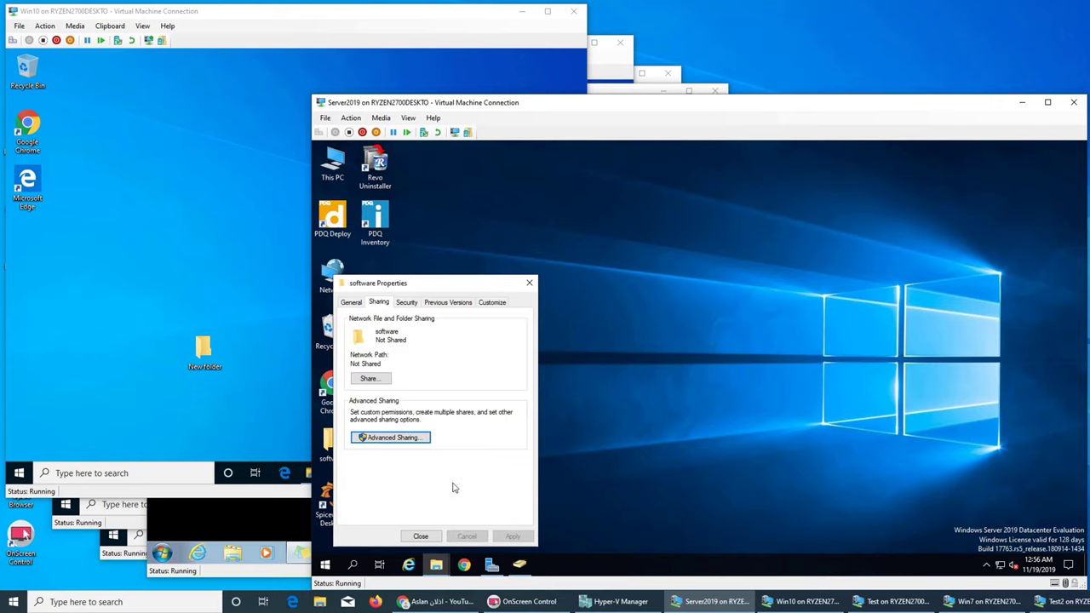
{"action": "left_click", "coordinate": [421, 535]}
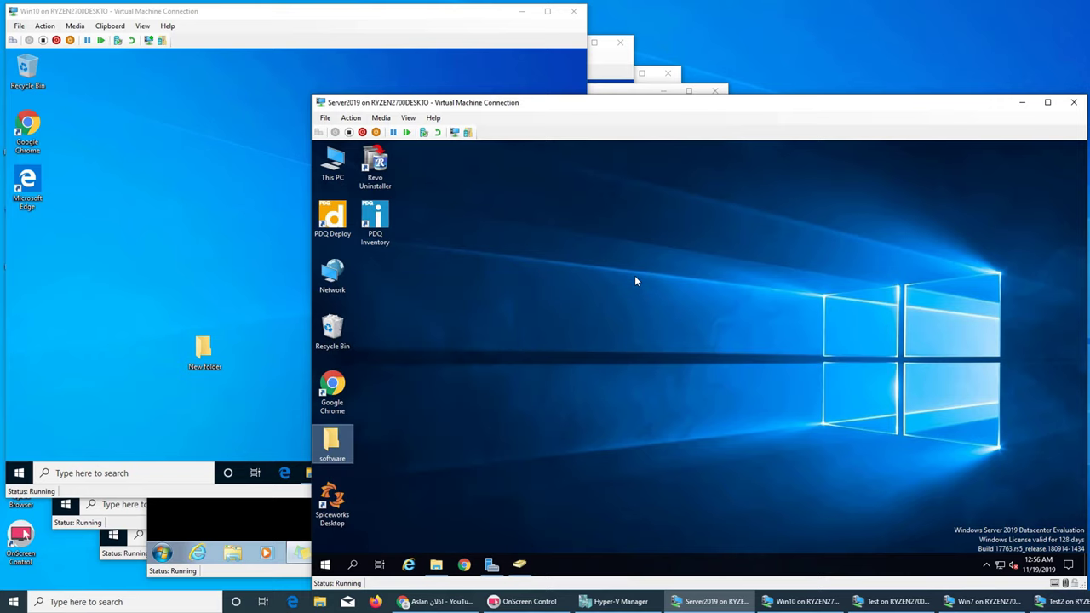
Step: Open This PC on the server and browse into the empty New Volume (E:) drive
{"action": "double_click", "coordinate": [332, 164]}
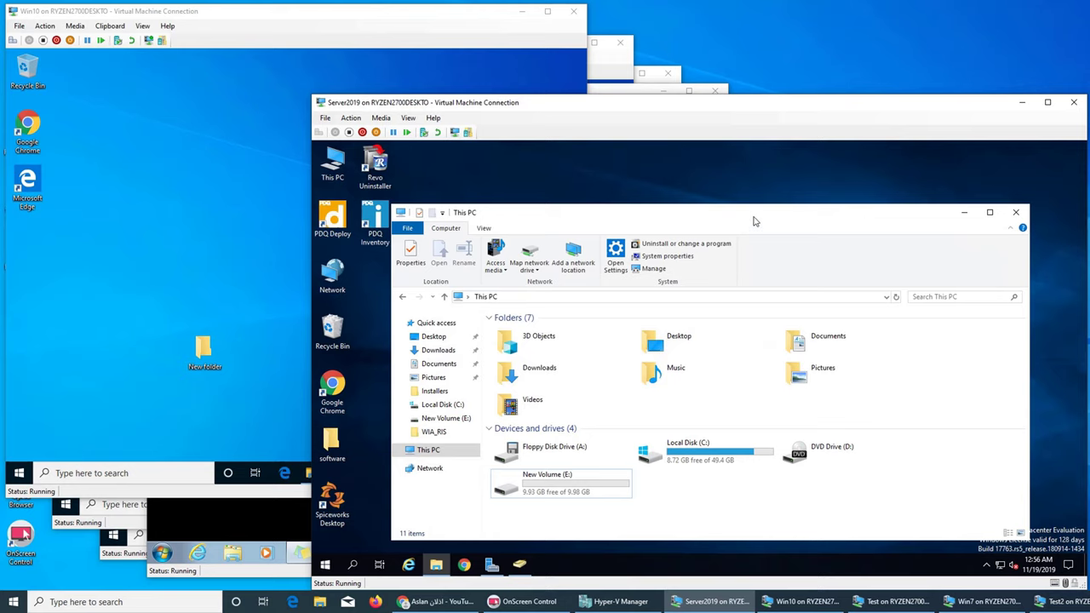
{"action": "double_click", "coordinate": [751, 216]}
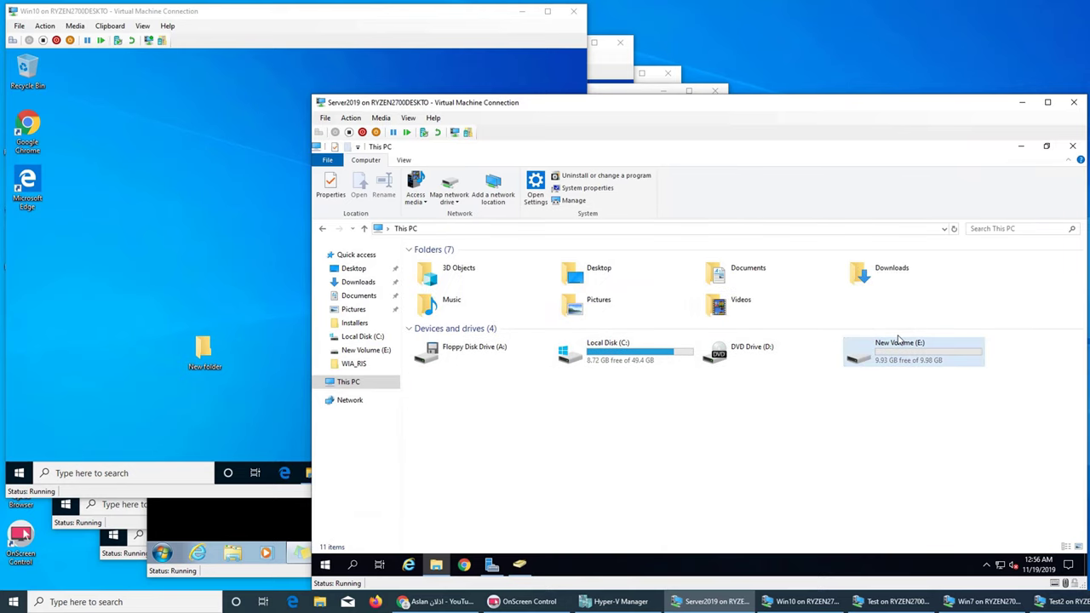
{"action": "double_click", "coordinate": [727, 149]}
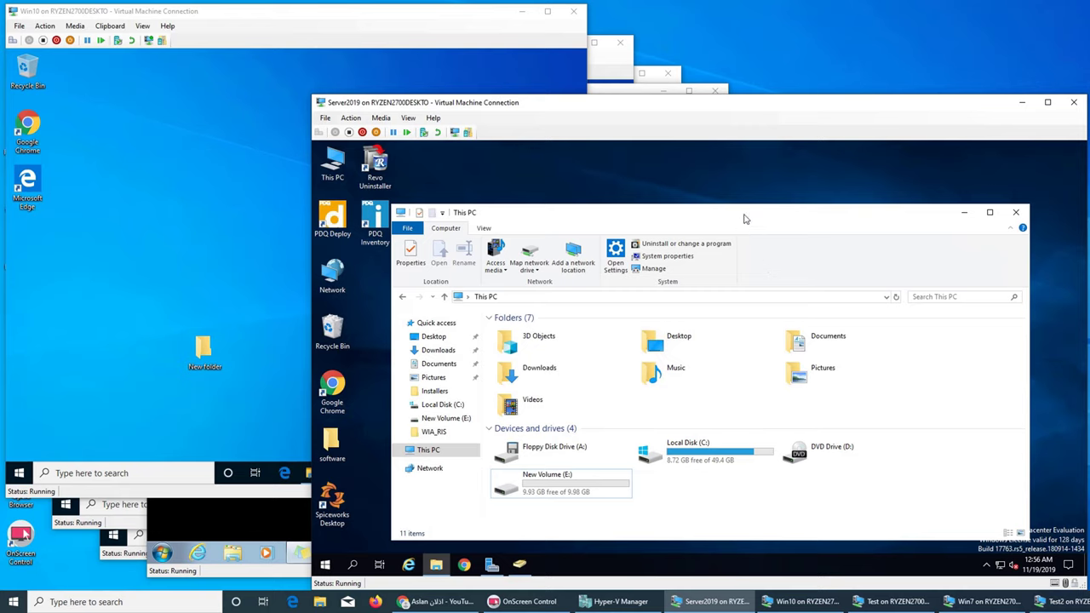
{"action": "double_click", "coordinate": [554, 488]}
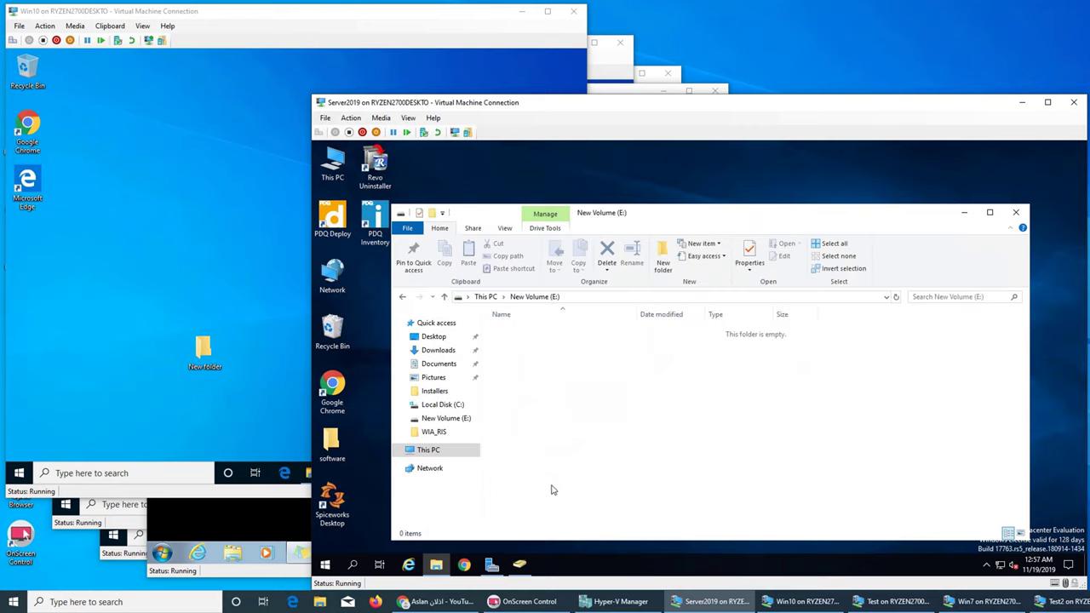
{"action": "left_click", "coordinate": [486, 296]}
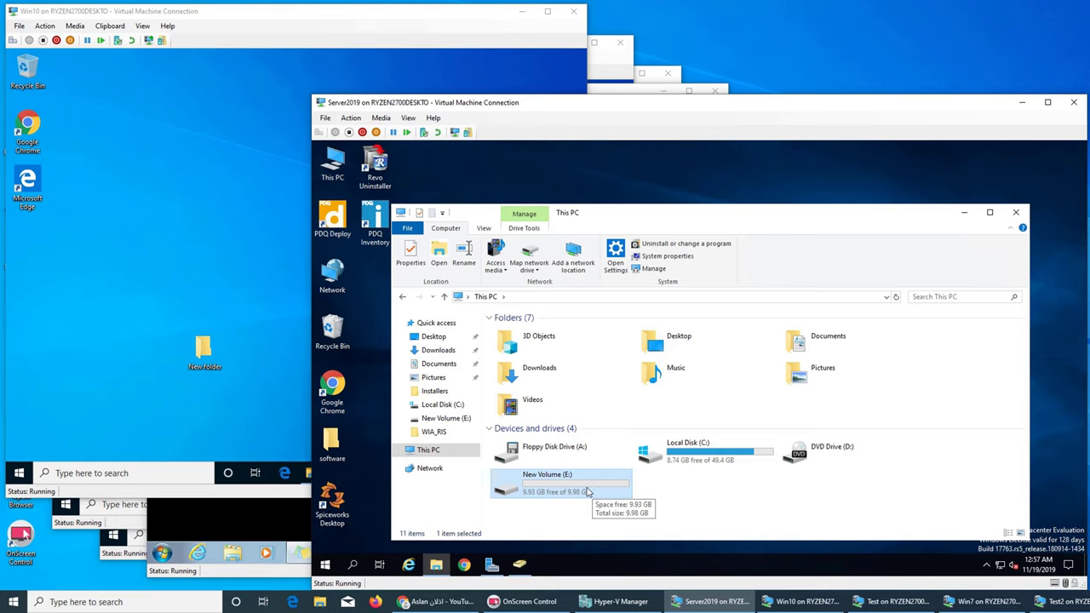
{"action": "double_click", "coordinate": [567, 494]}
{"action": "right_click", "coordinate": [581, 375]}
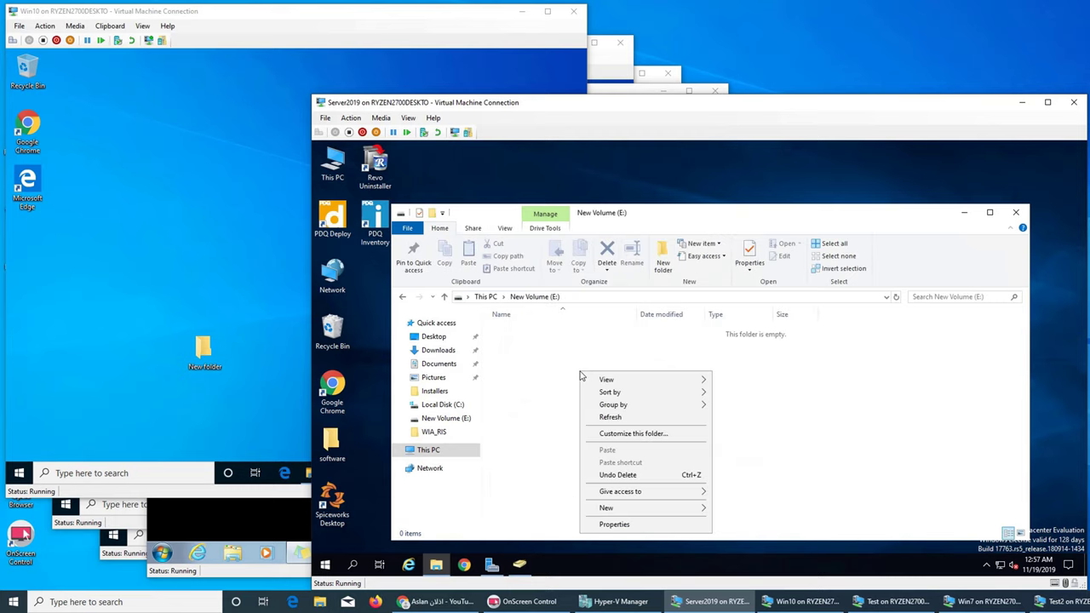
{"action": "left_click", "coordinate": [761, 407]}
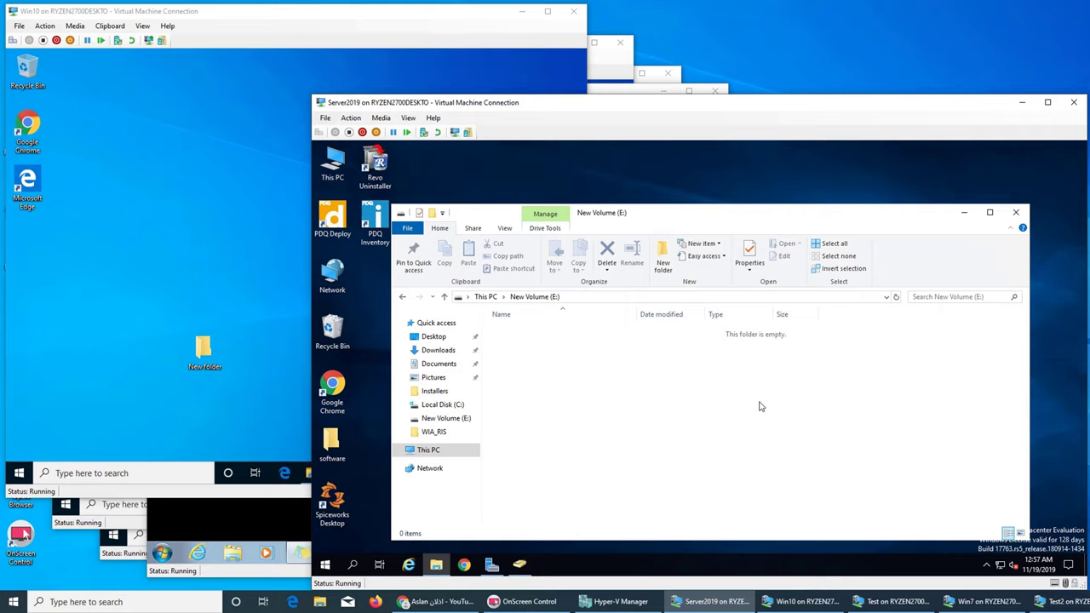
{"action": "left_click", "coordinate": [519, 564]}
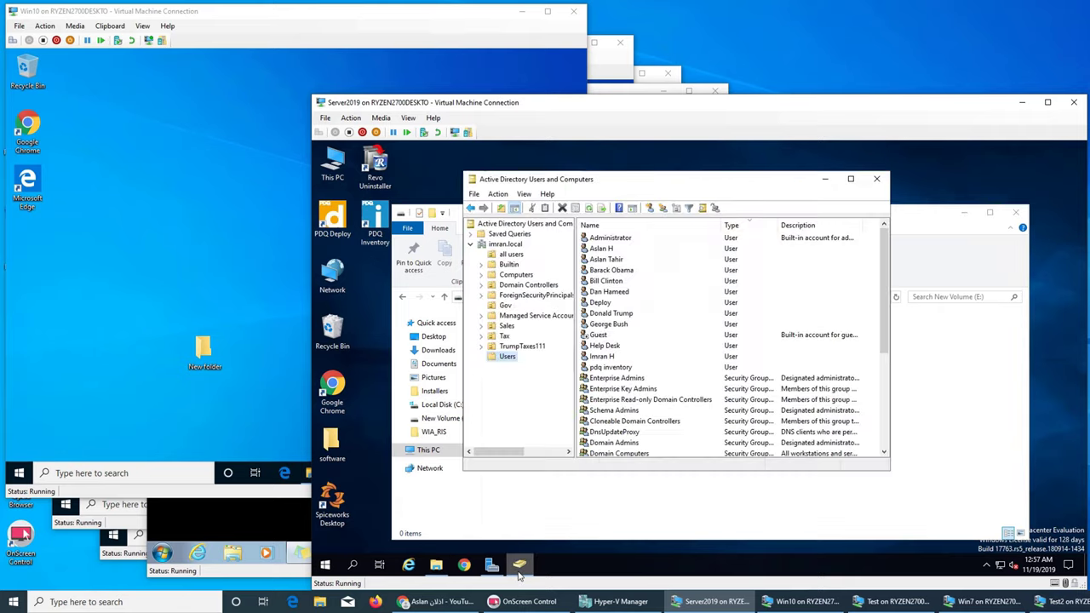
{"action": "left_click", "coordinate": [607, 248]}
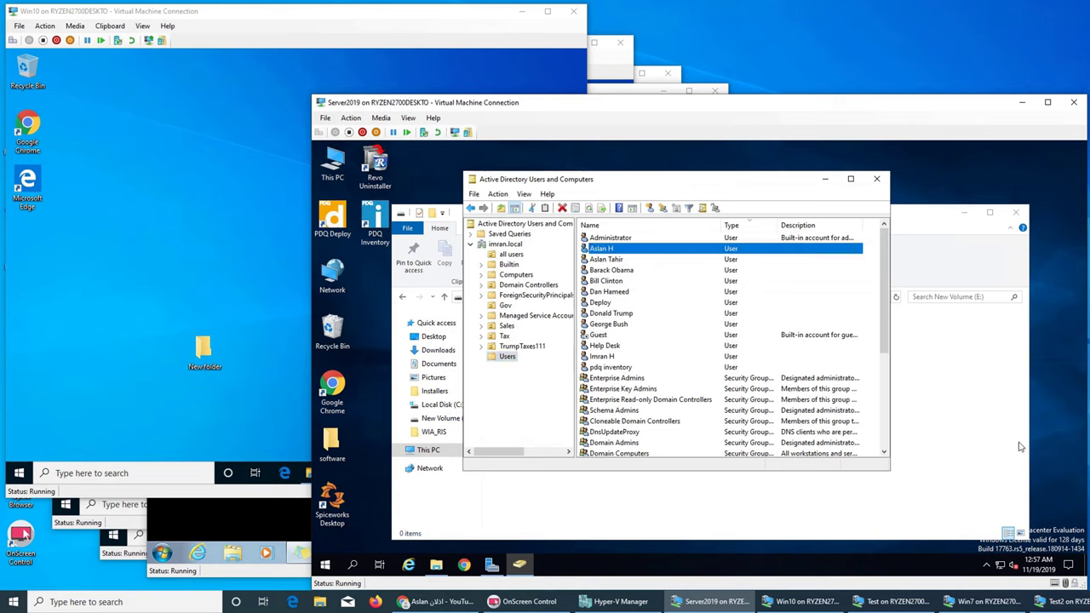
{"action": "key", "text": "shift+Down"}
{"action": "key", "text": "shift+Down"}
{"action": "key", "text": "shift+Down"}
{"action": "key", "text": "shift+Down"}
{"action": "key", "text": "shift+Down"}
{"action": "key", "text": "shift+Down"}
{"action": "key", "text": "shift+Down"}
{"action": "key", "text": "shift+Down"}
{"action": "key", "text": "shift+Down"}
{"action": "key", "text": "shift+Down"}
{"action": "key", "text": "shift+Down"}
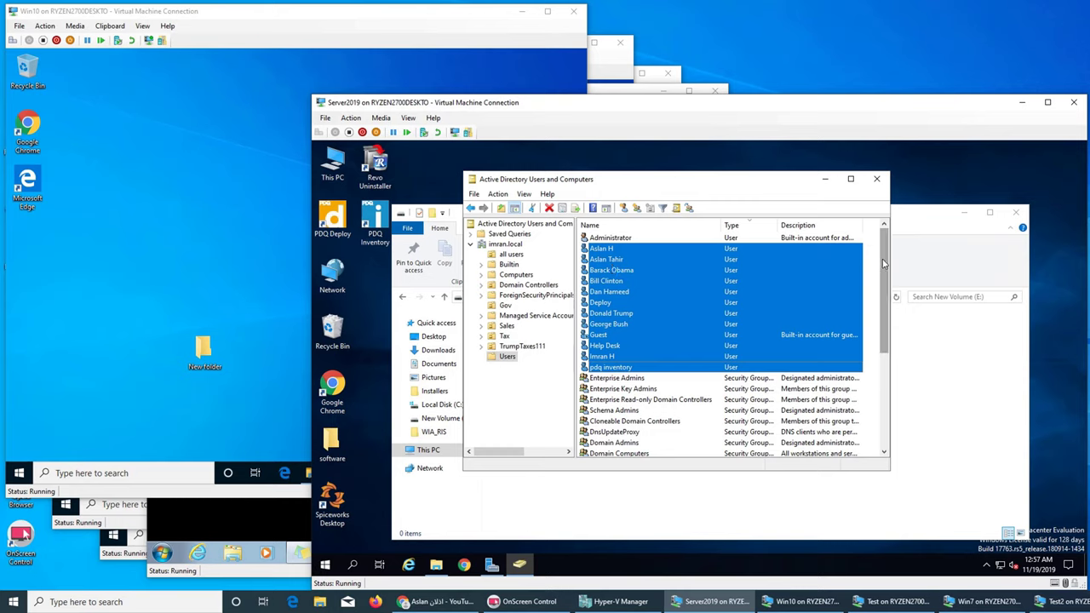
{"action": "left_click", "coordinate": [532, 375]}
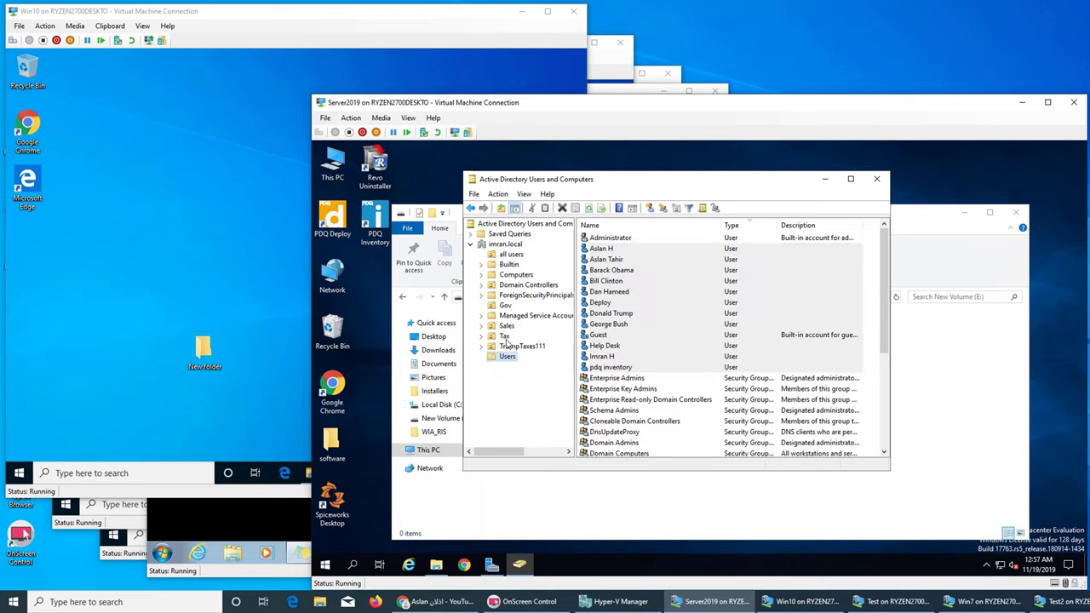
{"action": "left_click", "coordinate": [508, 347]}
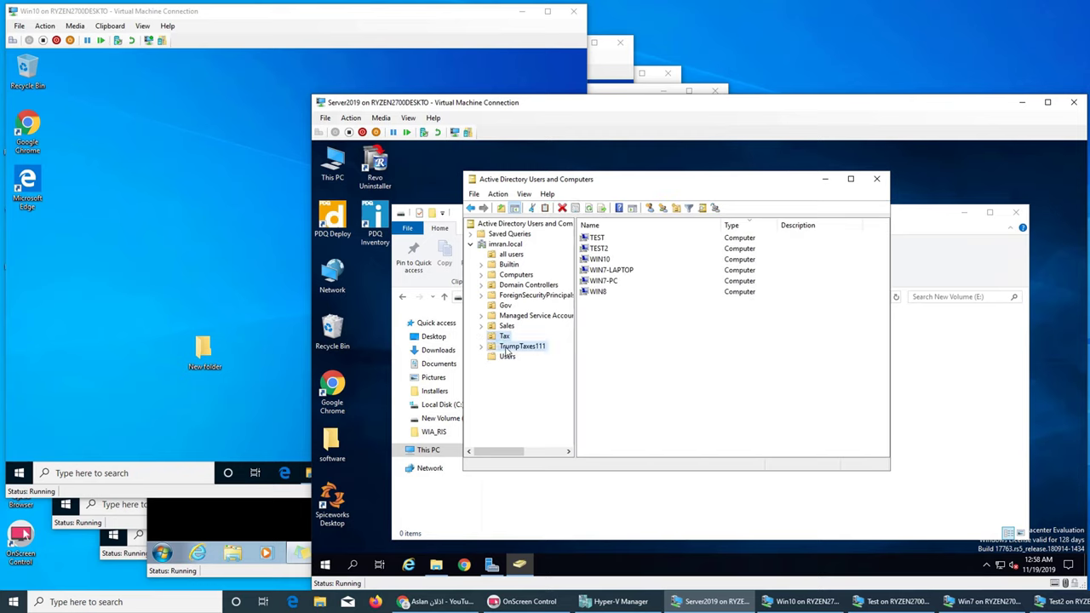
{"action": "left_click", "coordinate": [823, 178]}
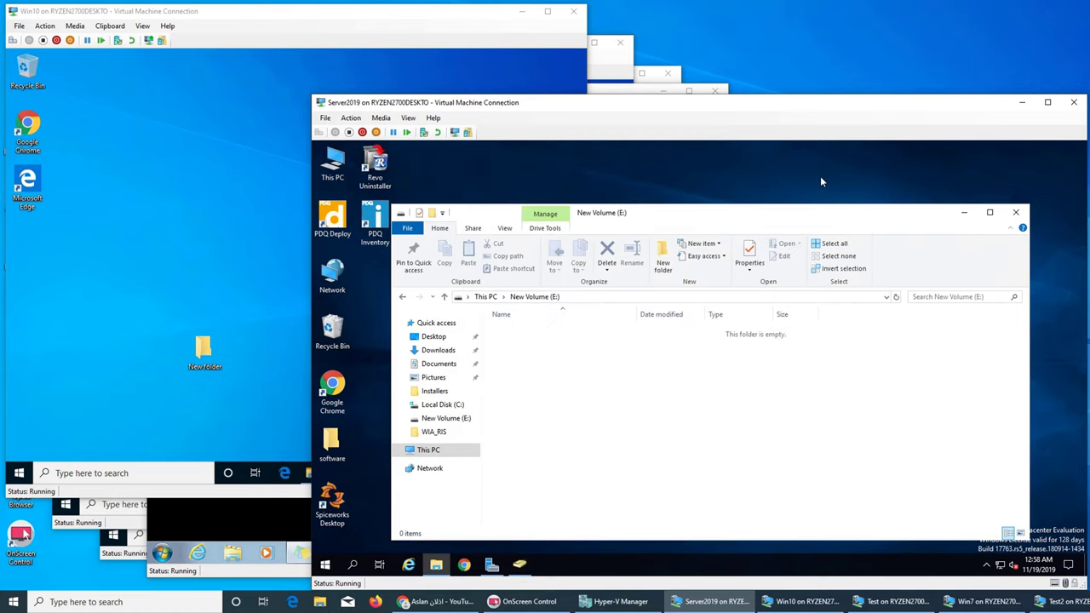
Step: Create a folder named Trump Taxes on drive E: and open it
{"action": "right_click", "coordinate": [642, 406]}
{"action": "mouse_move", "coordinate": [687, 378]}
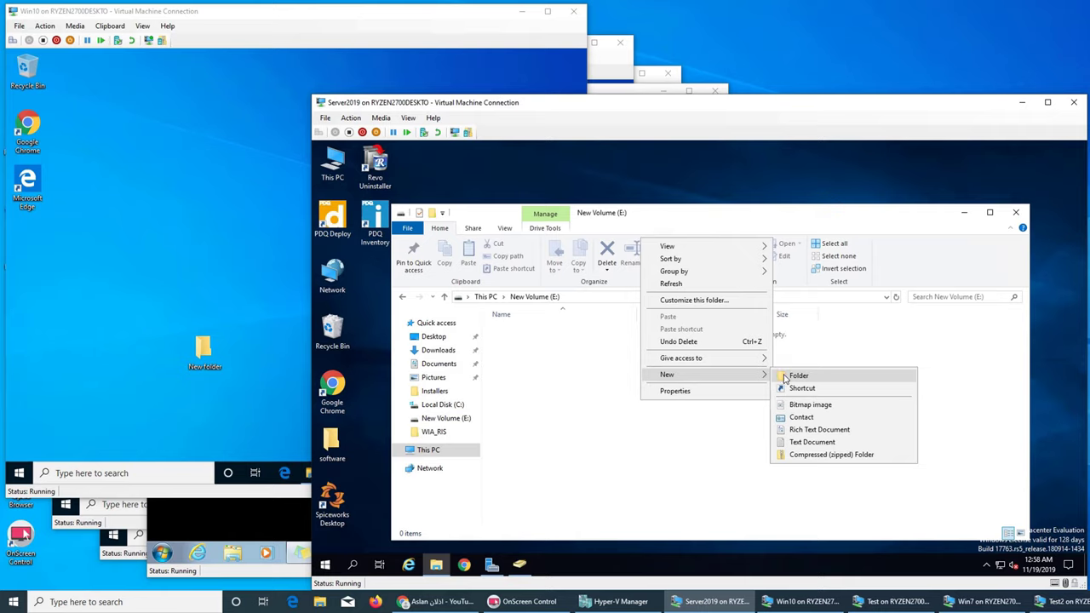
{"action": "left_click", "coordinate": [785, 378]}
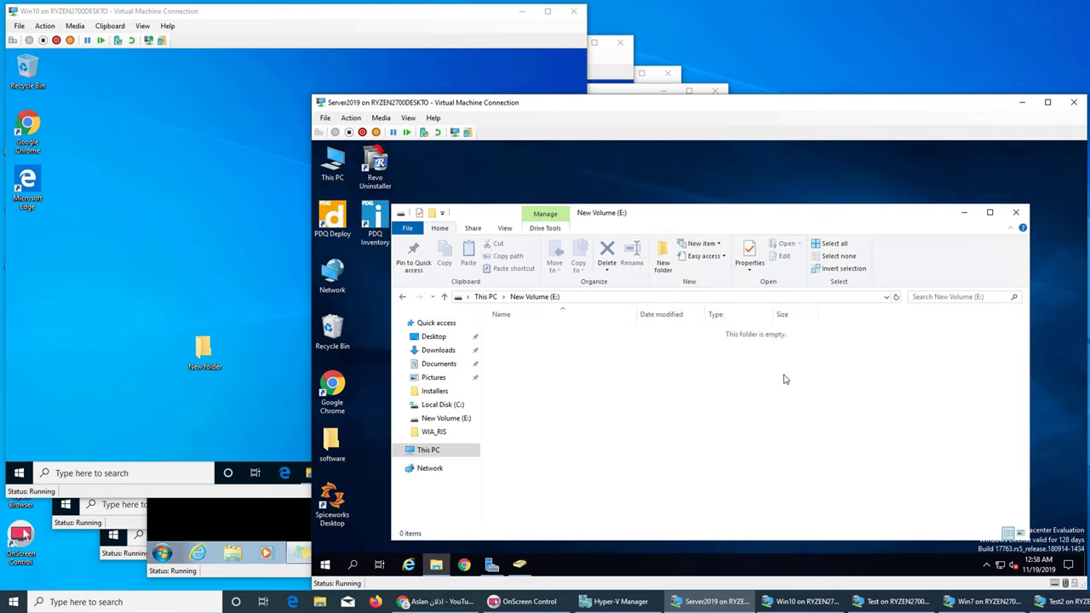
{"action": "type", "text": "Trump"}
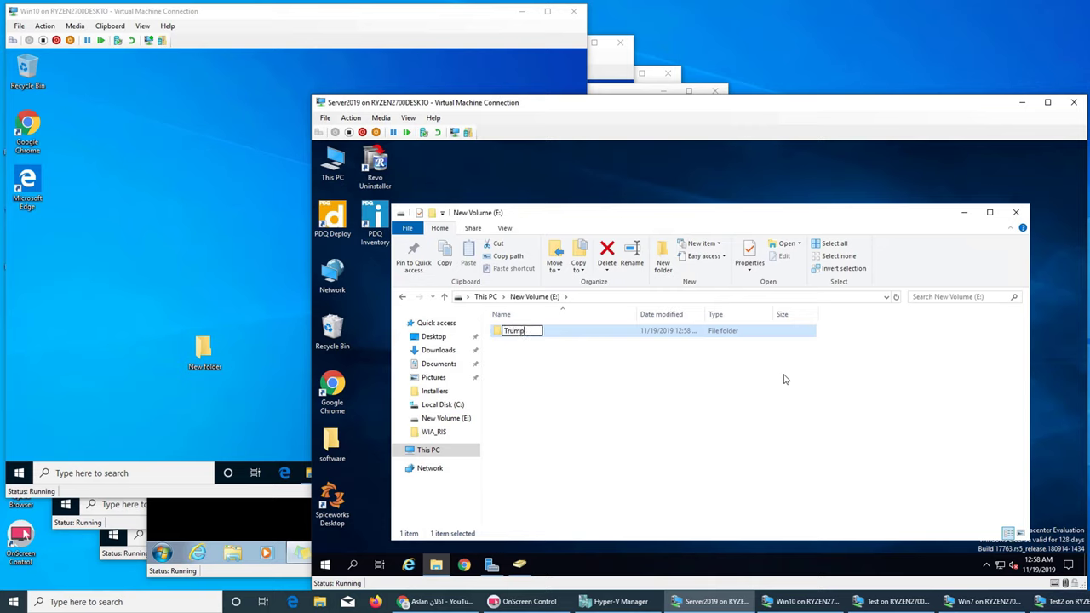
{"action": "type", "text": " Taxes"}
{"action": "key", "text": "Return"}
{"action": "key", "text": "Return"}
Step: Add a Taxes text file reading "I aint showing it to anybody" and save it
{"action": "right_click", "coordinate": [663, 396]}
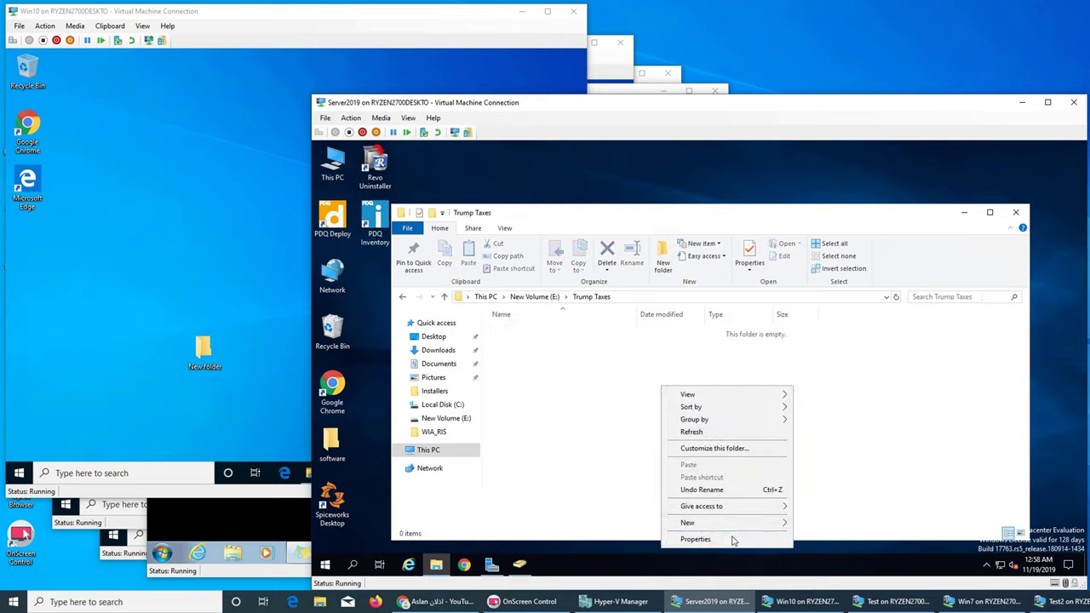
{"action": "mouse_move", "coordinate": [741, 522]}
{"action": "left_click", "coordinate": [822, 514]}
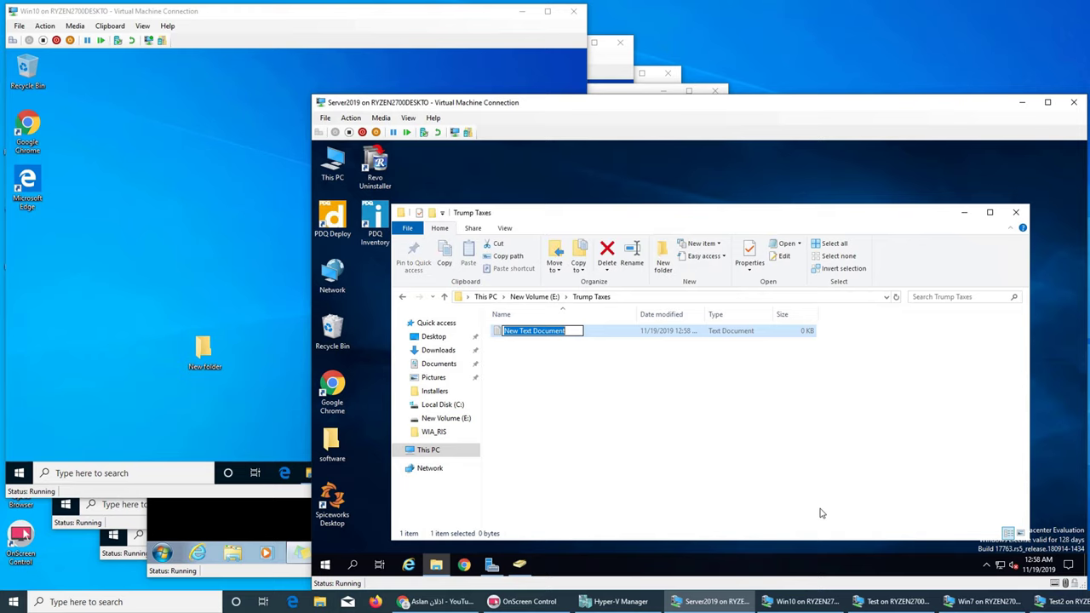
{"action": "type", "text": "Ta"}
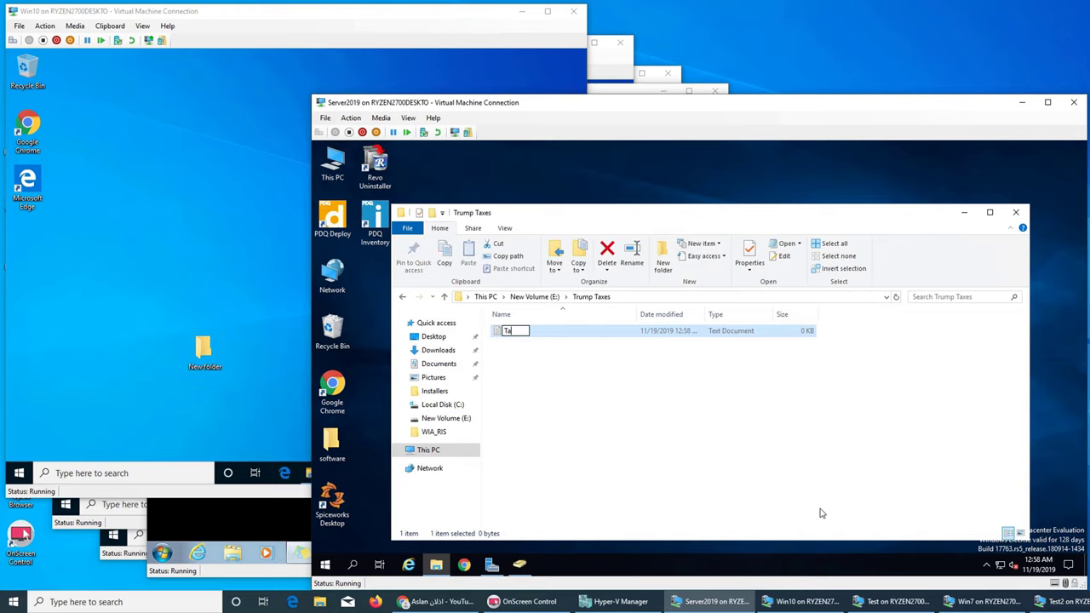
{"action": "type", "text": "xes"}
{"action": "key", "text": "Return"}
{"action": "key", "text": "Return"}
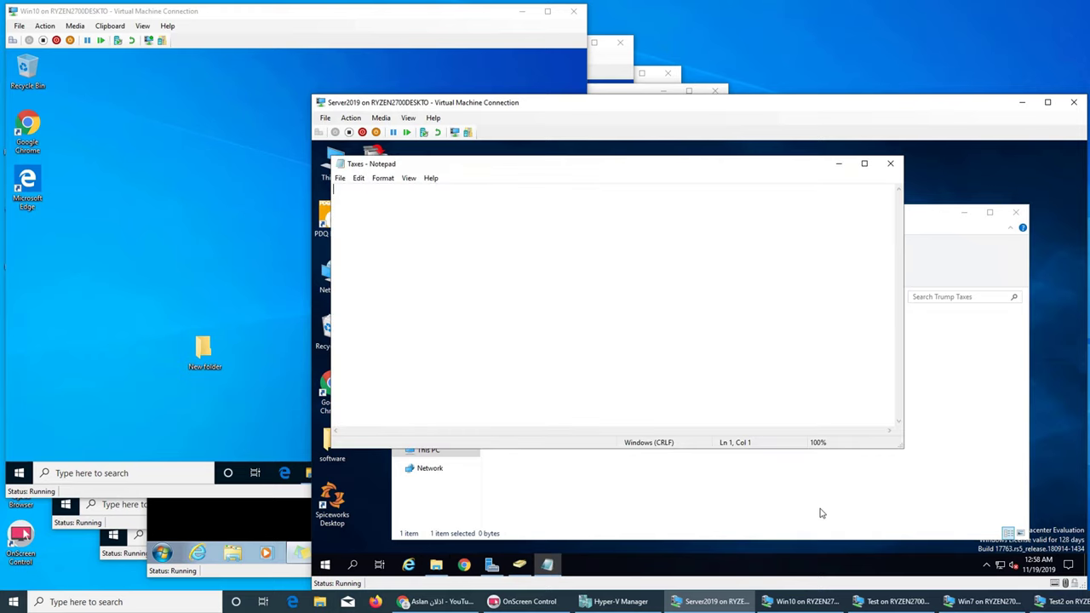
{"action": "type", "text": "I aint showing it to anybody"}
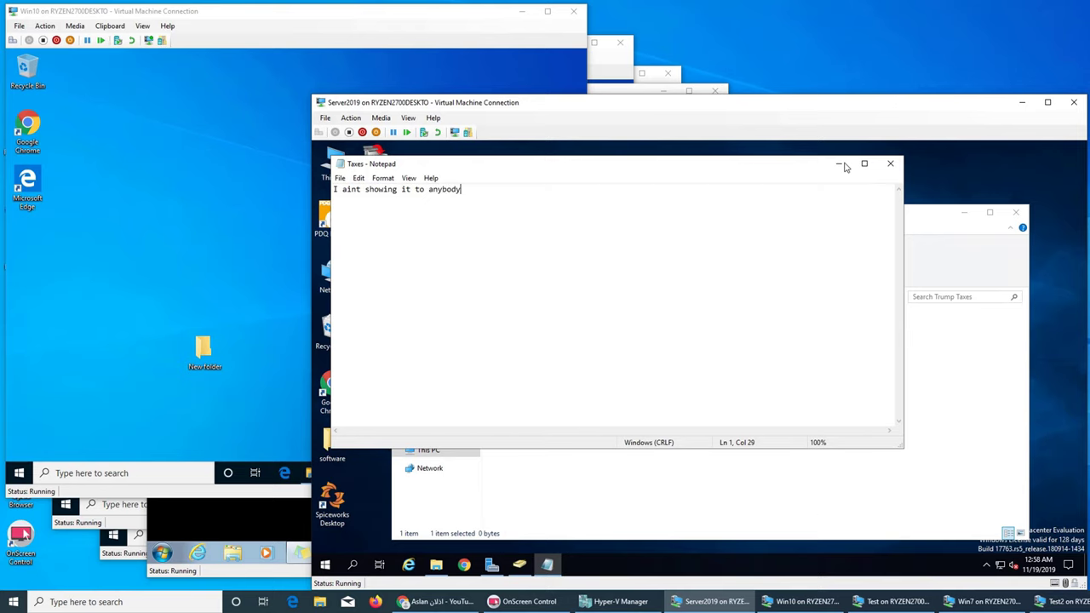
{"action": "left_click", "coordinate": [890, 163]}
{"action": "left_click", "coordinate": [666, 359]}
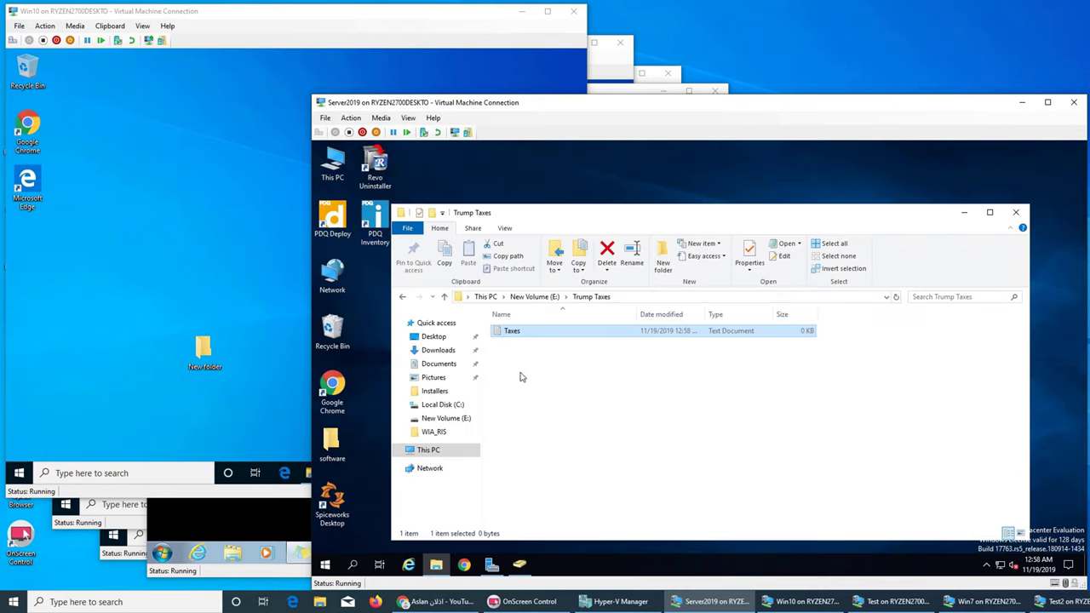
Step: Back on drive E:, create a folder named Government and open it
{"action": "left_click", "coordinate": [535, 297]}
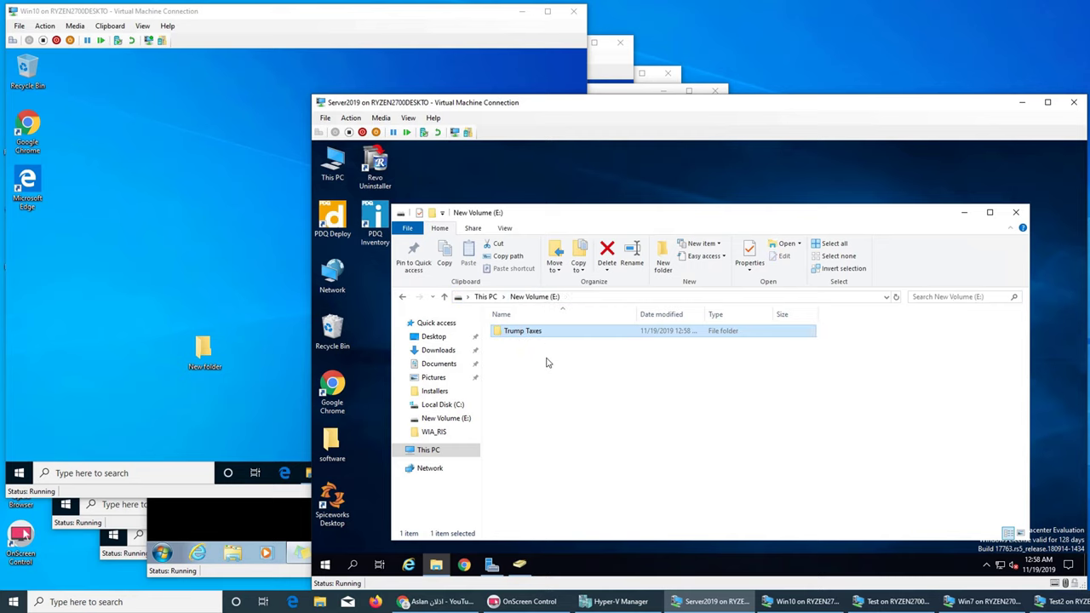
{"action": "right_click", "coordinate": [548, 359]}
{"action": "mouse_move", "coordinate": [604, 498]}
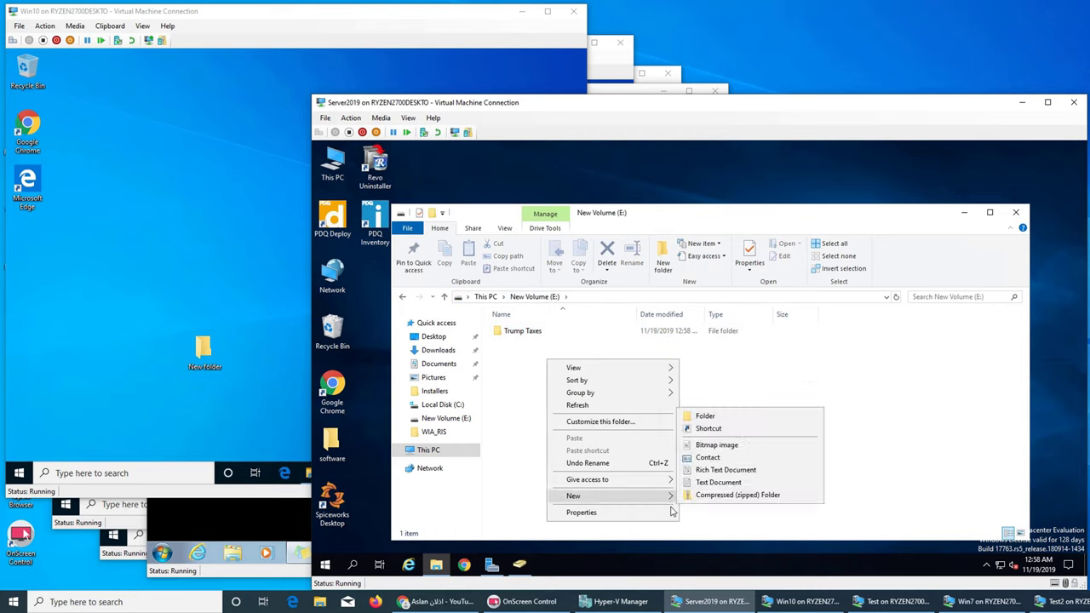
{"action": "left_click", "coordinate": [710, 416]}
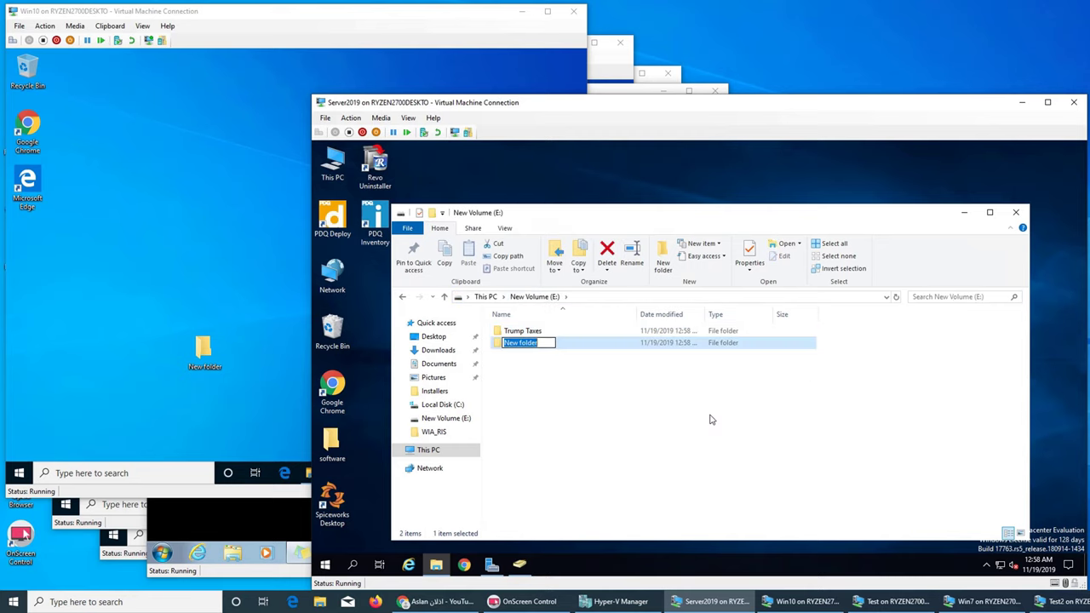
{"action": "type", "text": "P"}
{"action": "key", "text": "BackSpace"}
{"action": "type", "text": "Government"}
{"action": "key", "text": "Return"}
{"action": "key", "text": "Return"}
Step: Add a How to text note reading "how to run the government business", save it, and return to E:
{"action": "right_click", "coordinate": [553, 375]}
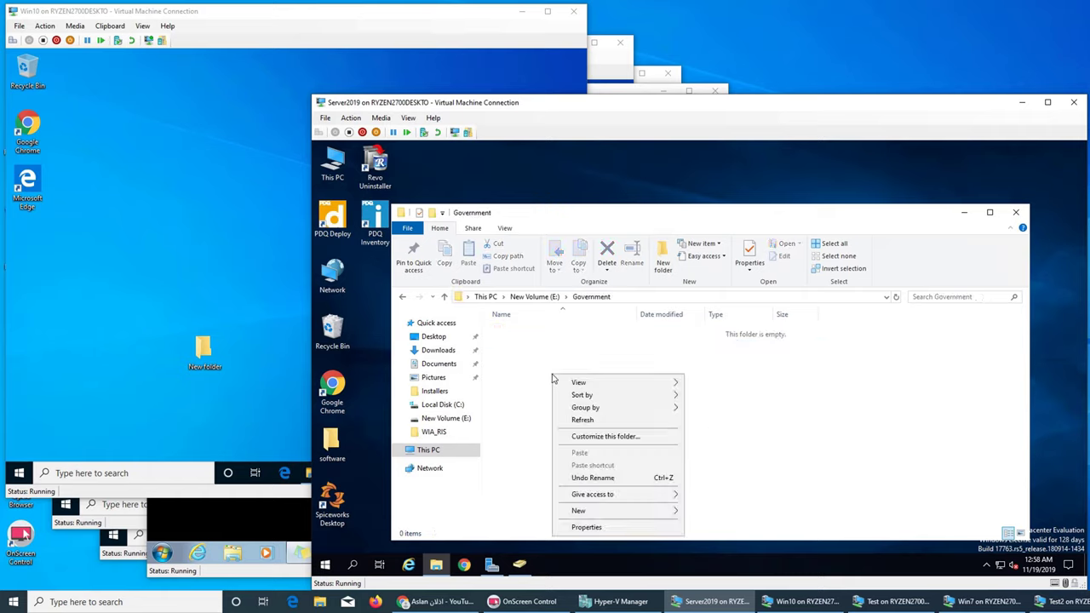
{"action": "mouse_move", "coordinate": [637, 513]}
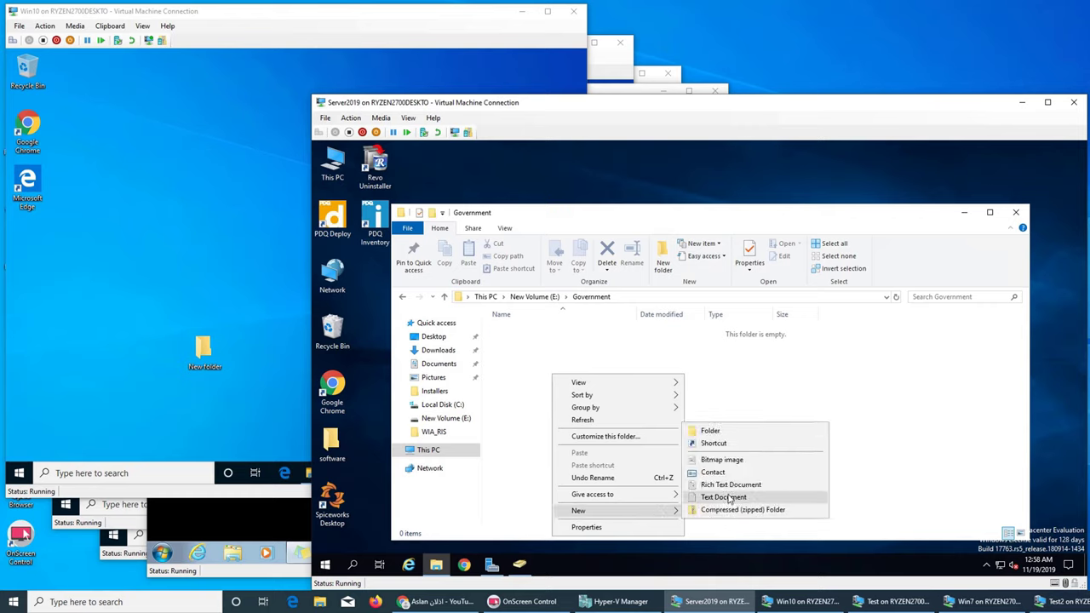
{"action": "left_click", "coordinate": [724, 497]}
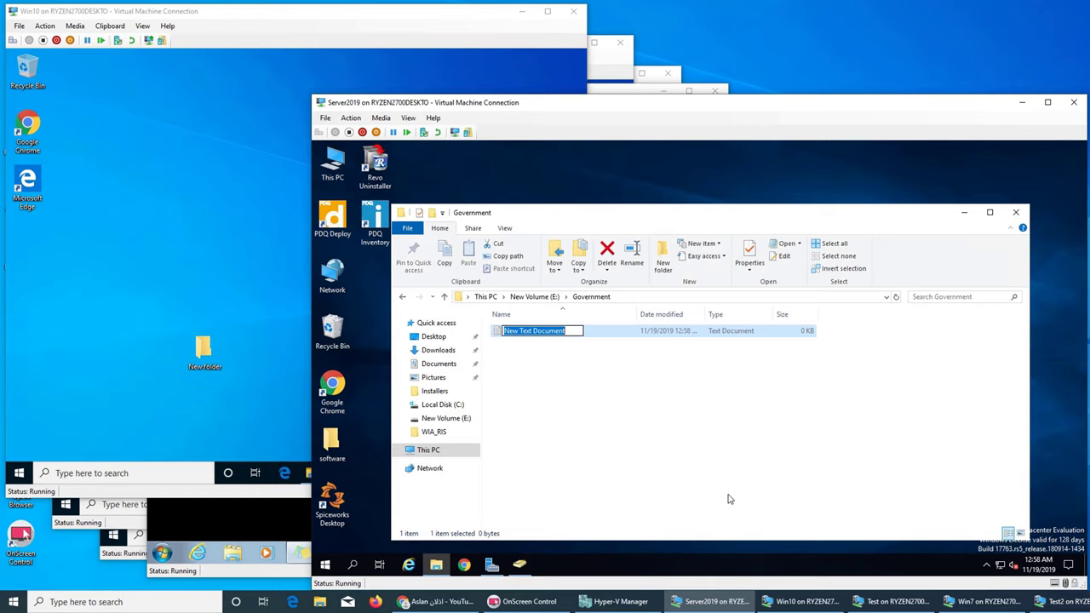
{"action": "key", "text": "BackSpace"}
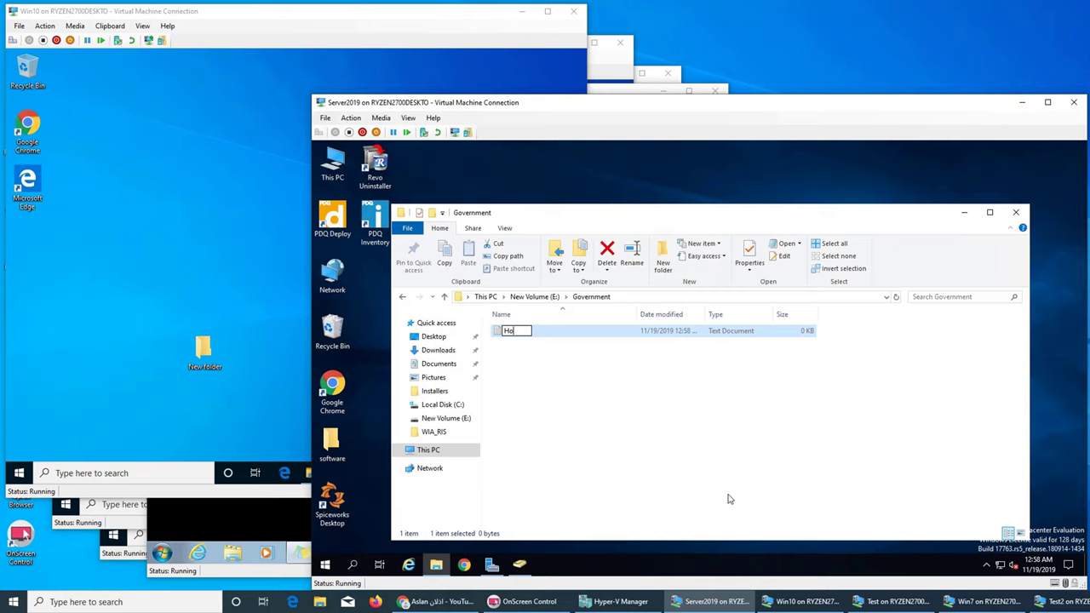
{"action": "type", "text": "w to"}
{"action": "key", "text": "Return"}
{"action": "key", "text": "Return"}
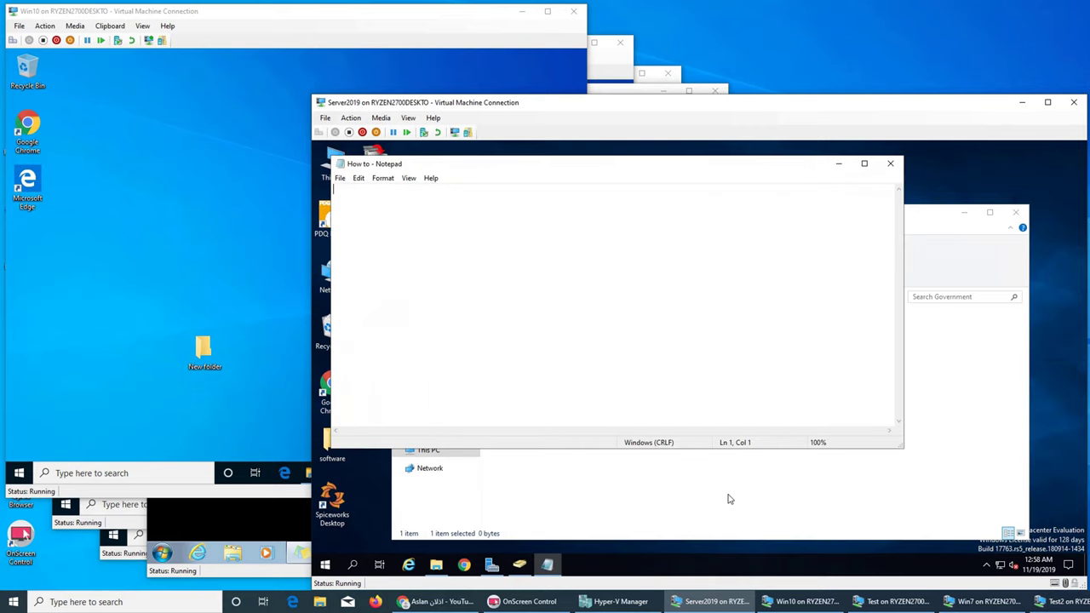
{"action": "type", "text": "how to run the government busiens"}
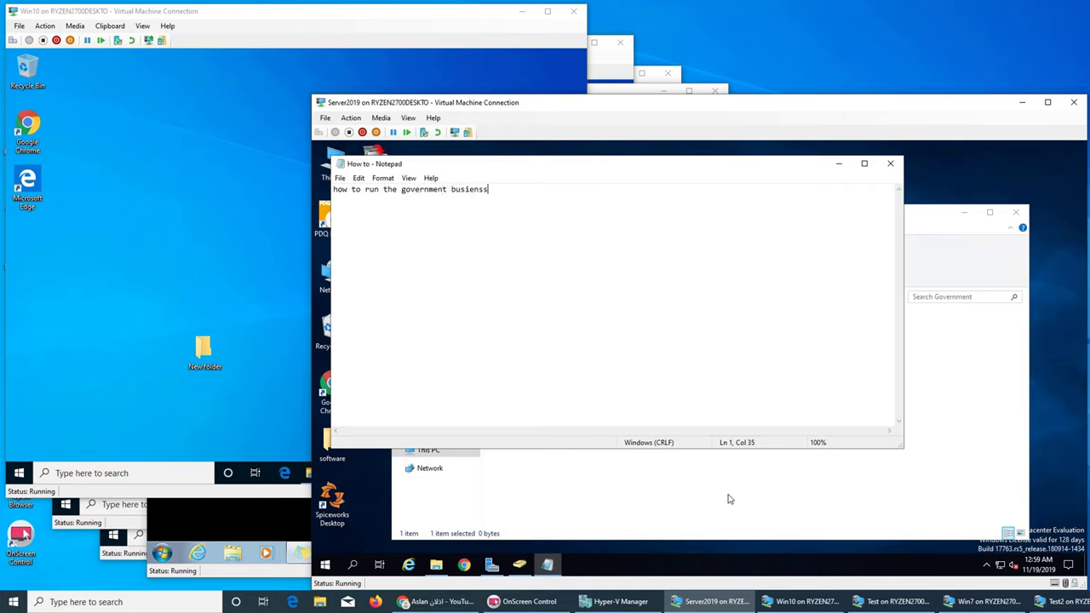
{"action": "key", "text": "BackSpace"}
{"action": "key", "text": "BackSpace"}
{"action": "key", "text": "BackSpace"}
{"action": "type", "text": "ness"}
{"action": "left_click", "coordinate": [890, 164]}
{"action": "left_click", "coordinate": [669, 364]}
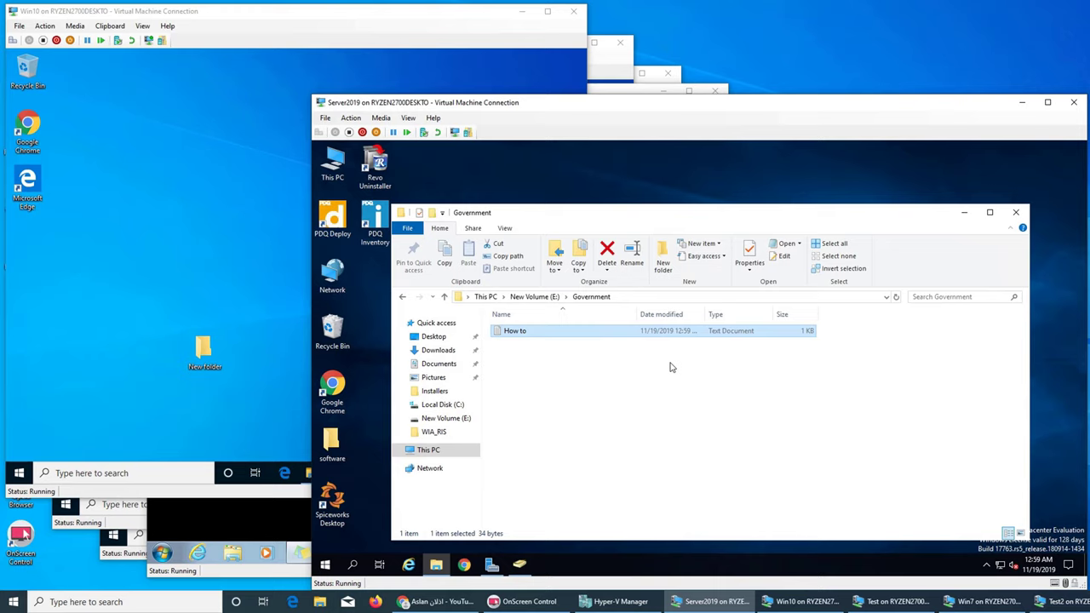
{"action": "left_click", "coordinate": [526, 298]}
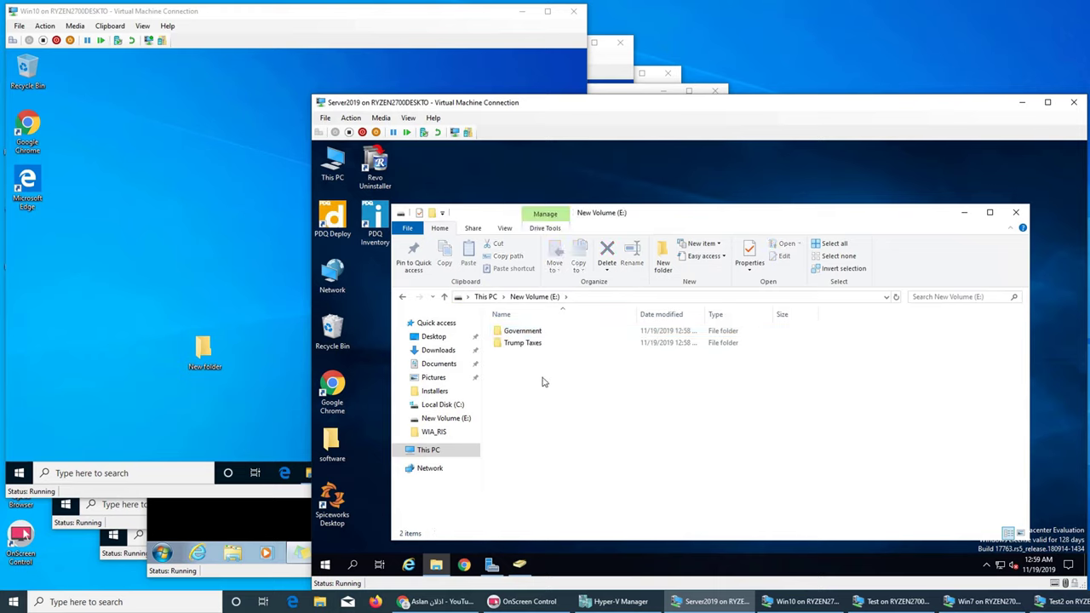
Step: Create a folder named Apps on drive E: and open it
{"action": "right_click", "coordinate": [543, 383]}
{"action": "mouse_move", "coordinate": [625, 516]}
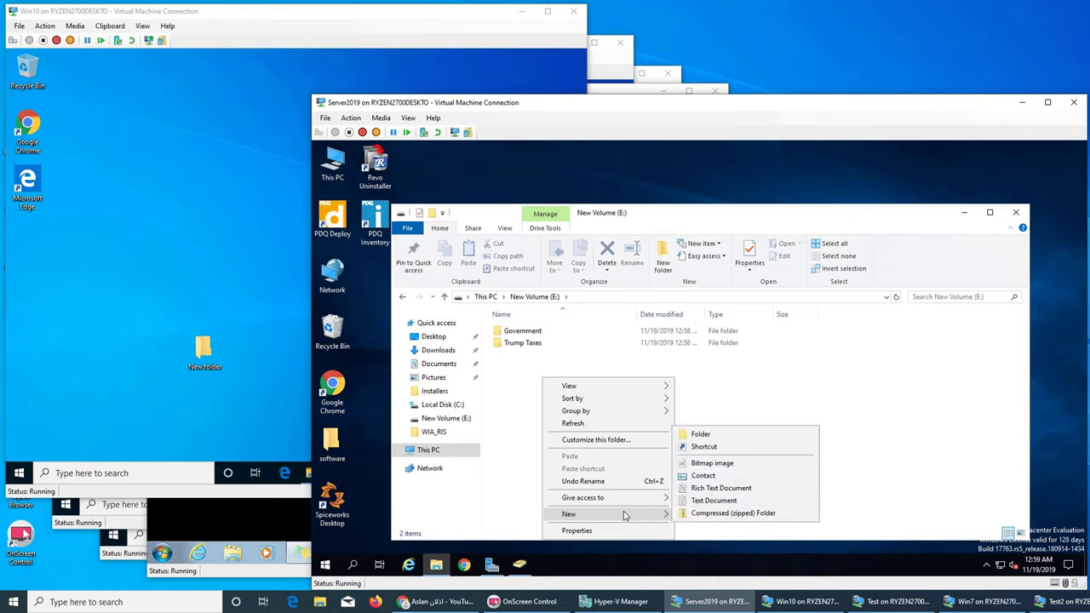
{"action": "left_click", "coordinate": [743, 435]}
{"action": "type", "text": "Apps"}
{"action": "key", "text": "Return"}
{"action": "key", "text": "Return"}
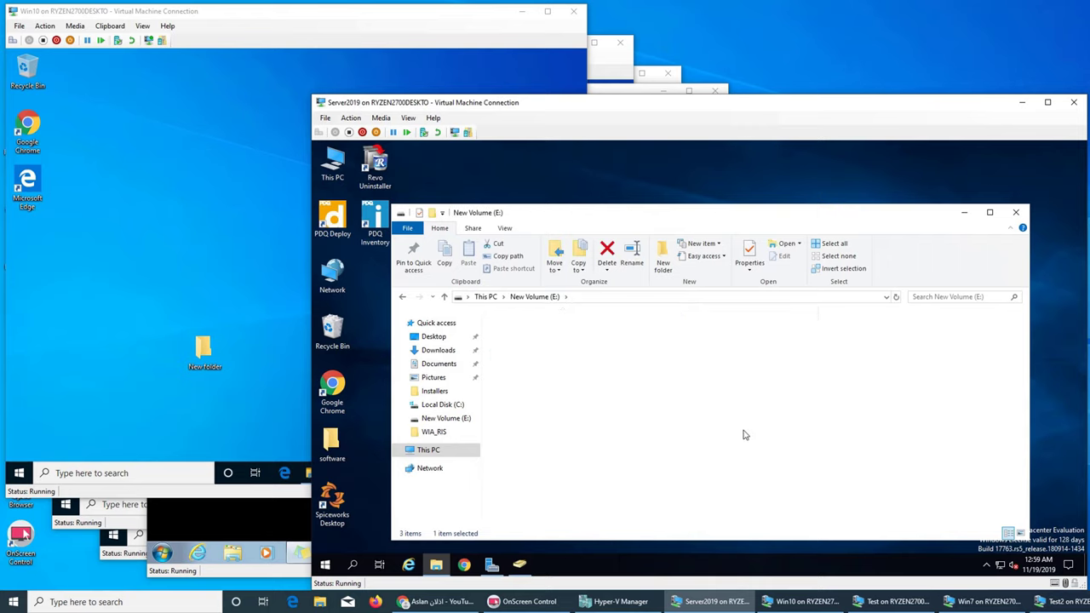
Step: Create a text document named applications inside Apps
{"action": "right_click", "coordinate": [586, 386]}
{"action": "mouse_move", "coordinate": [667, 519]}
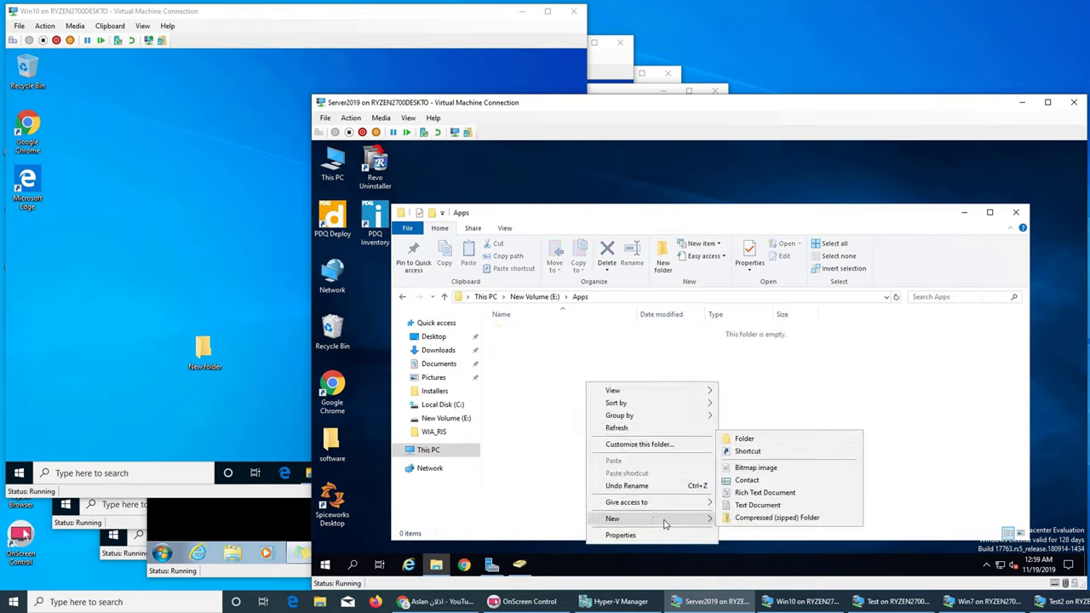
{"action": "left_click", "coordinate": [753, 508]}
{"action": "type", "text": "ap"}
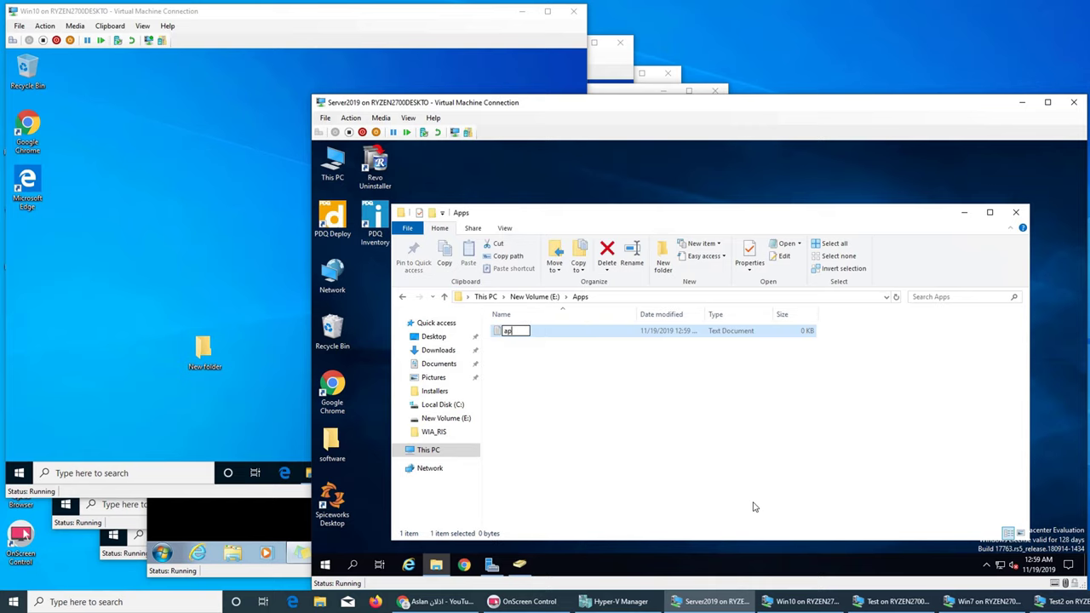
{"action": "type", "text": "plications"}
{"action": "key", "text": "Return"}
{"action": "key", "text": "Return"}
{"action": "right_click", "coordinate": [552, 271]}
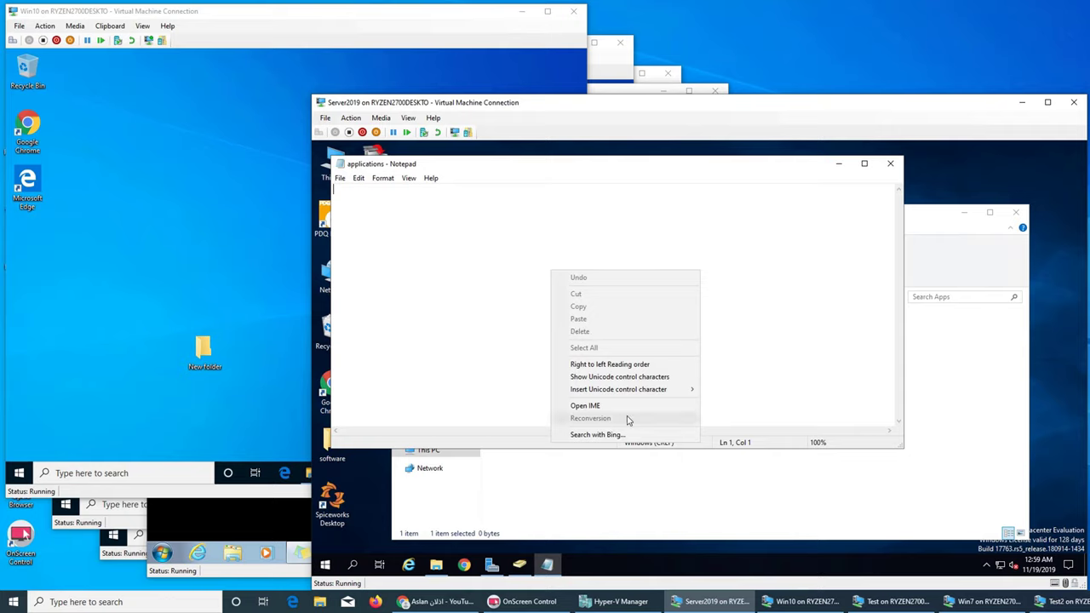
{"action": "left_click", "coordinate": [477, 297]}
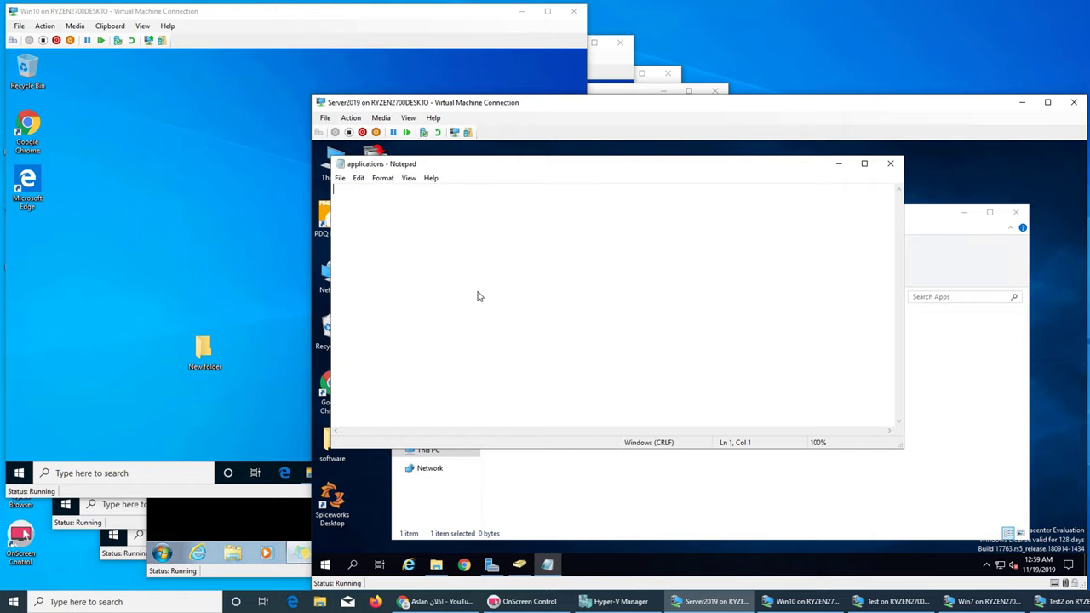
Step: Type "list of all the apps" in the applications note, save it, and return to E:
{"action": "type", "text": "list of all the apps"}
{"action": "key", "text": "Return"}
{"action": "left_click", "coordinate": [891, 163]}
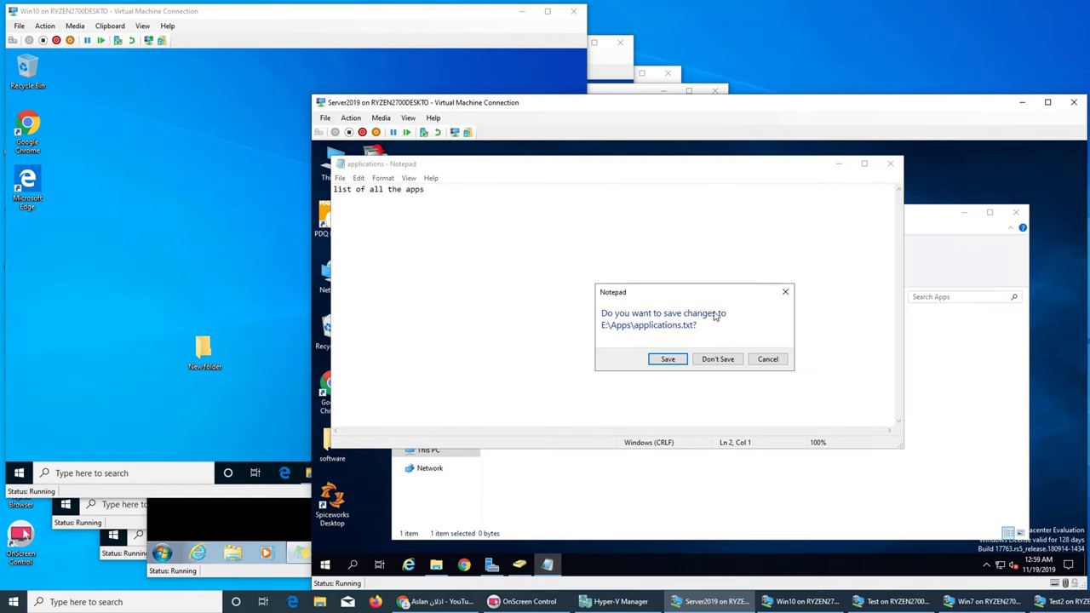
{"action": "left_click", "coordinate": [669, 359]}
{"action": "left_click", "coordinate": [579, 297]}
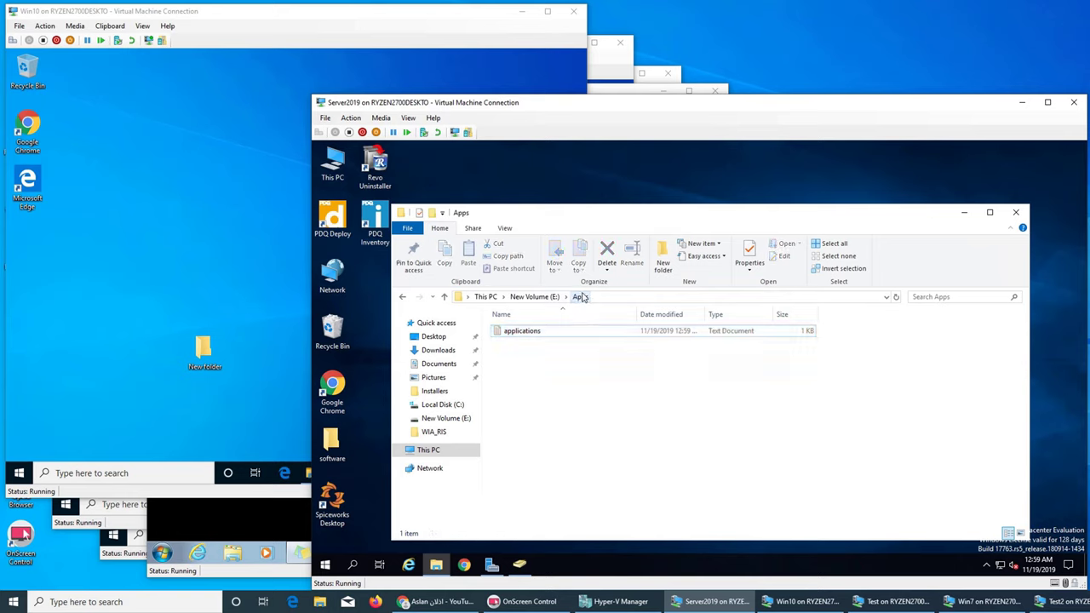
{"action": "left_click", "coordinate": [535, 296]}
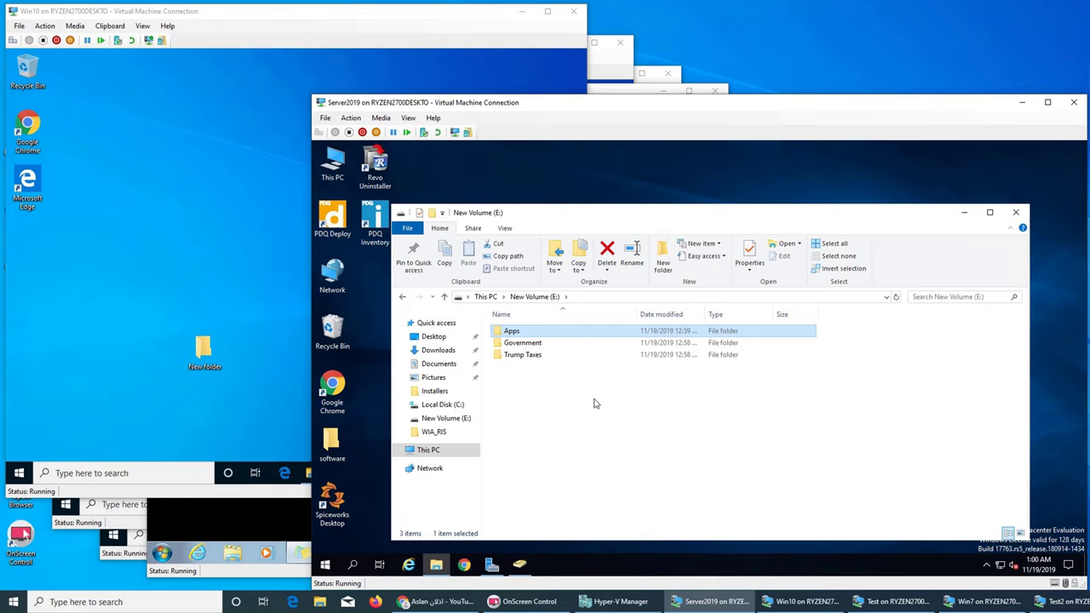
Step: Create a new folder named General Public on the E: drive and open it
{"action": "left_click", "coordinate": [598, 402]}
{"action": "right_click", "coordinate": [546, 395]}
{"action": "mouse_move", "coordinate": [620, 369]}
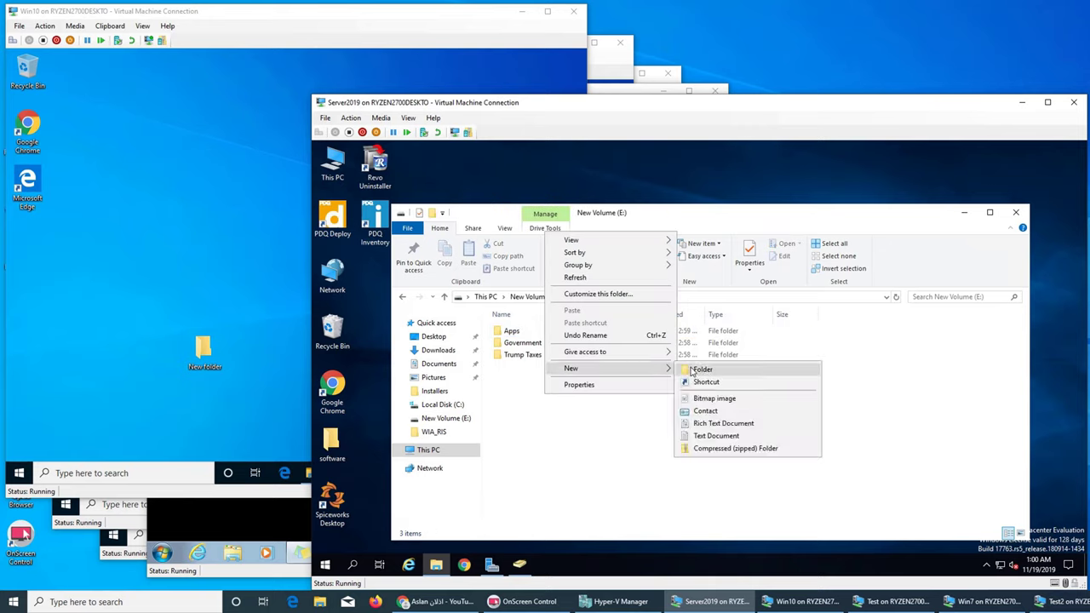
{"action": "left_click", "coordinate": [693, 370]}
{"action": "type", "text": "General PUb"}
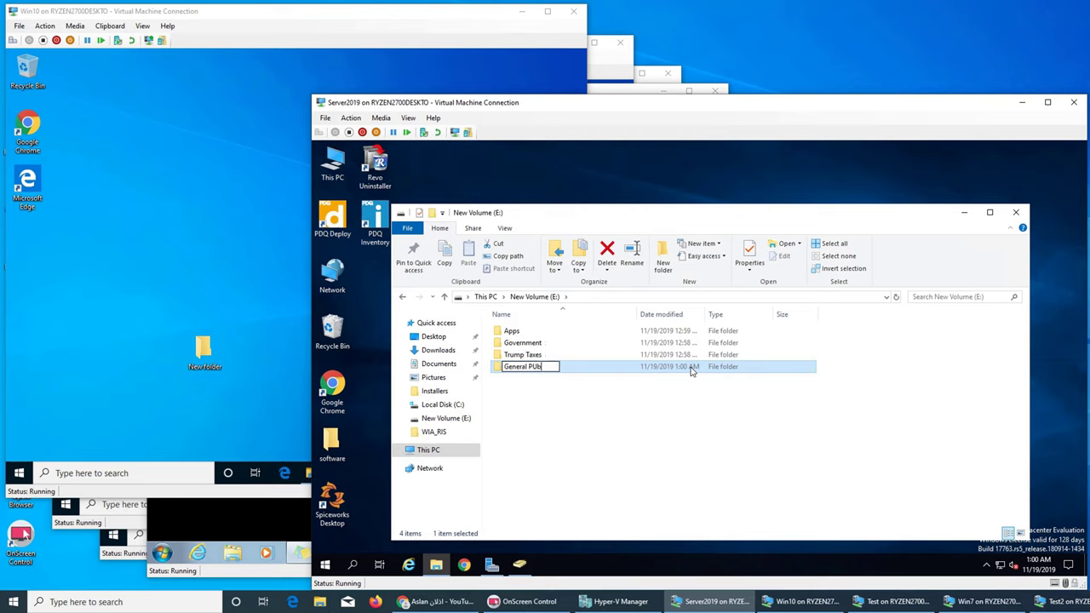
{"action": "key", "text": "BackSpace"}
{"action": "type", "text": "ublic"}
{"action": "key", "text": "Return"}
{"action": "key", "text": "Return"}
Step: Add a text file named all containing 'everybody', save it, and return to New Volume (E:)
{"action": "right_click", "coordinate": [516, 356]}
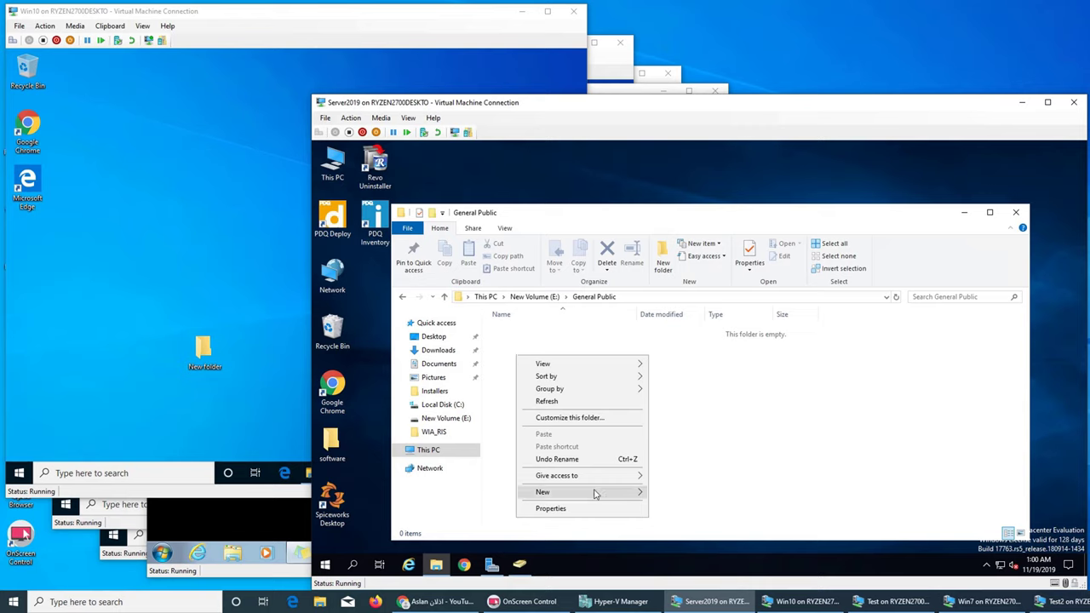
{"action": "mouse_move", "coordinate": [604, 494]}
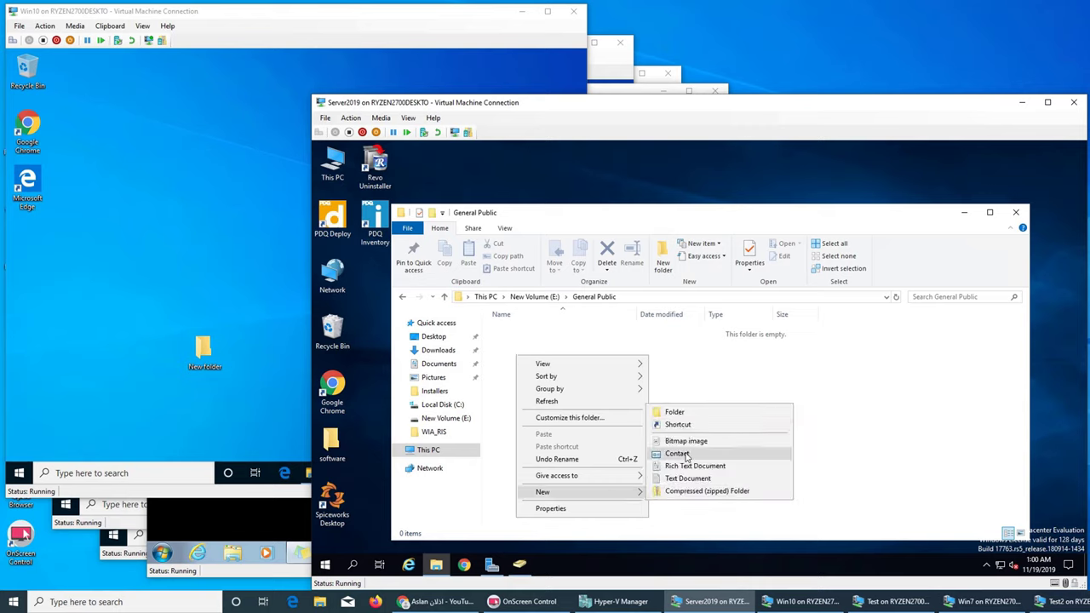
{"action": "left_click", "coordinate": [687, 479]}
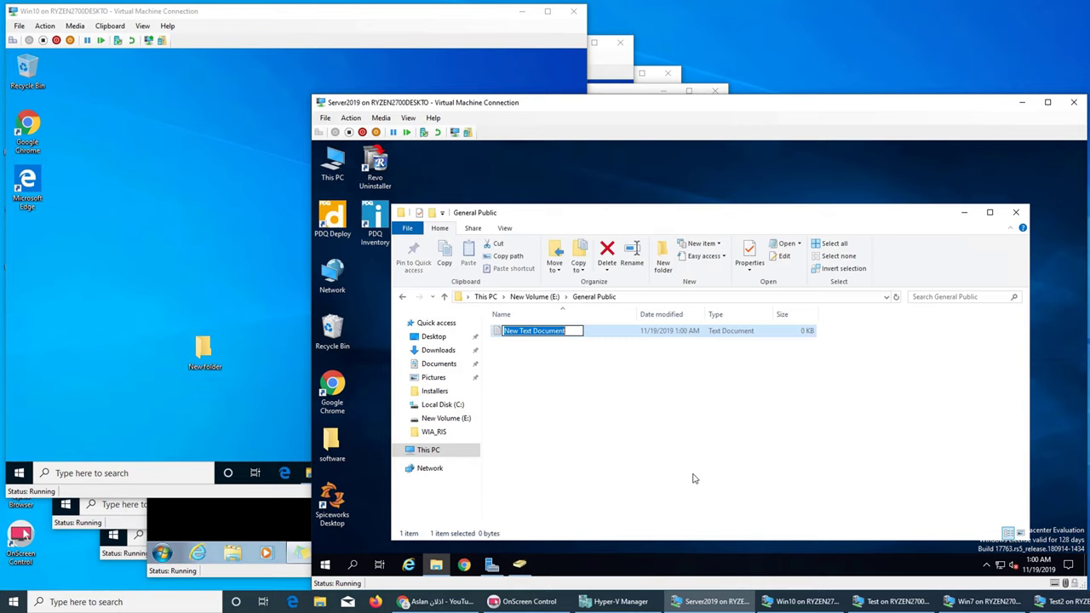
{"action": "type", "text": "all"}
{"action": "key", "text": "Return"}
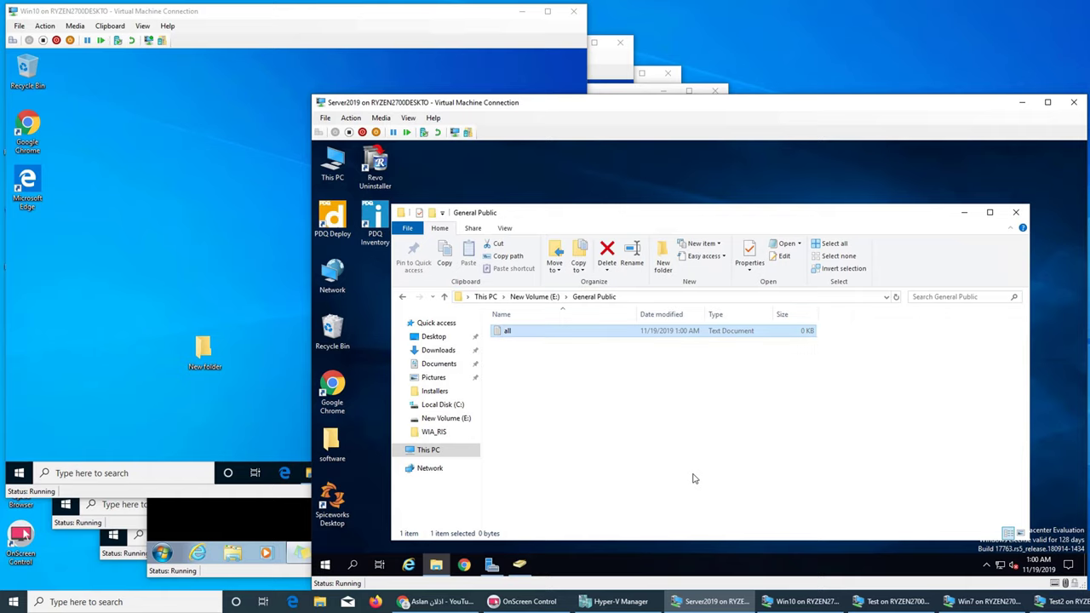
{"action": "key", "text": "Return"}
{"action": "type", "text": "everybody"}
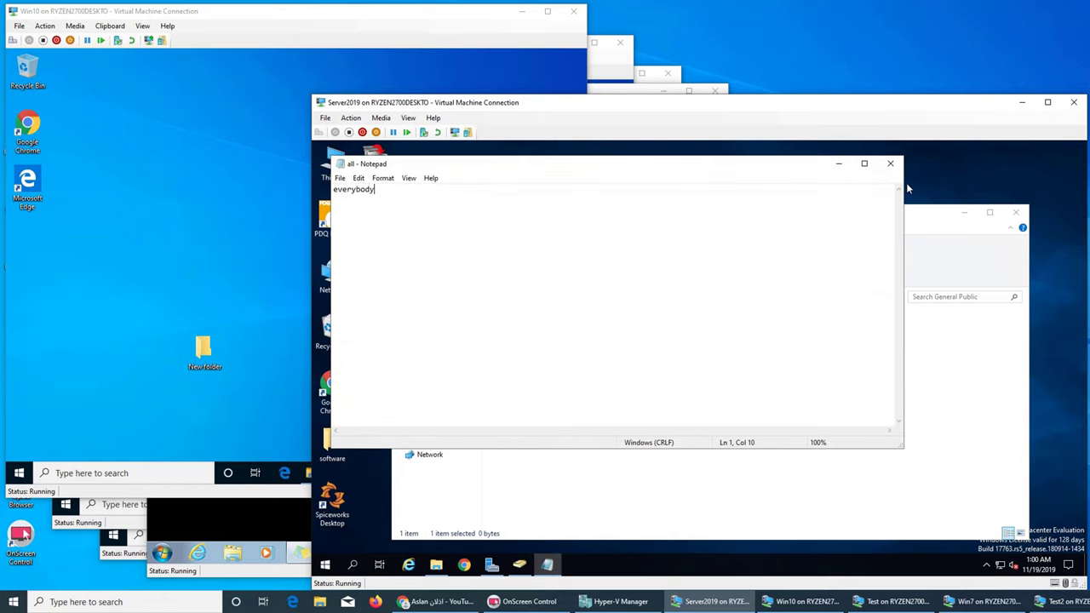
{"action": "left_click", "coordinate": [890, 163]}
{"action": "left_click", "coordinate": [676, 363]}
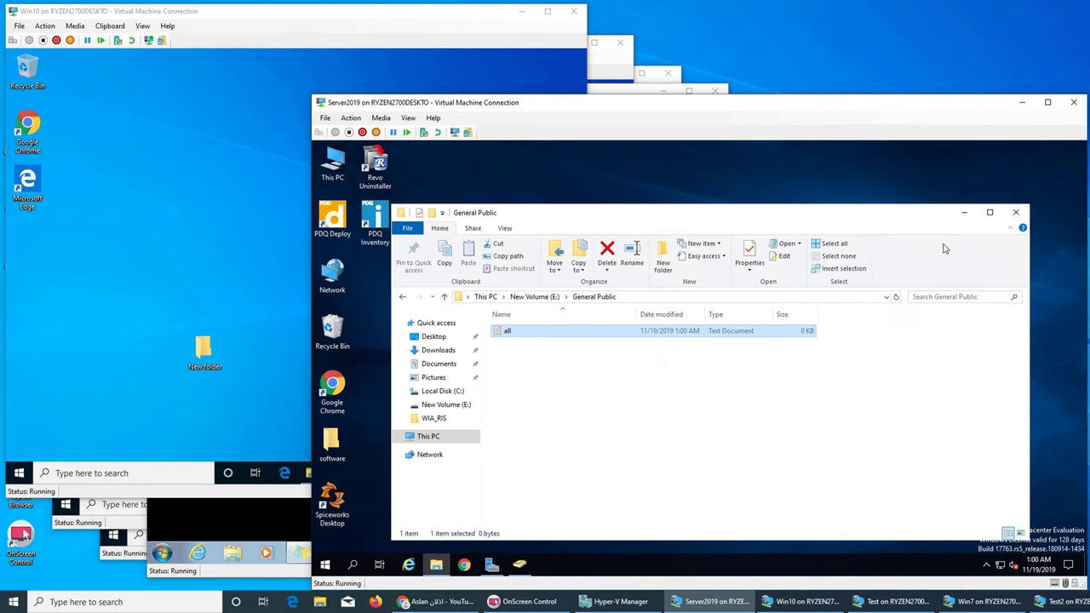
{"action": "left_click", "coordinate": [535, 296]}
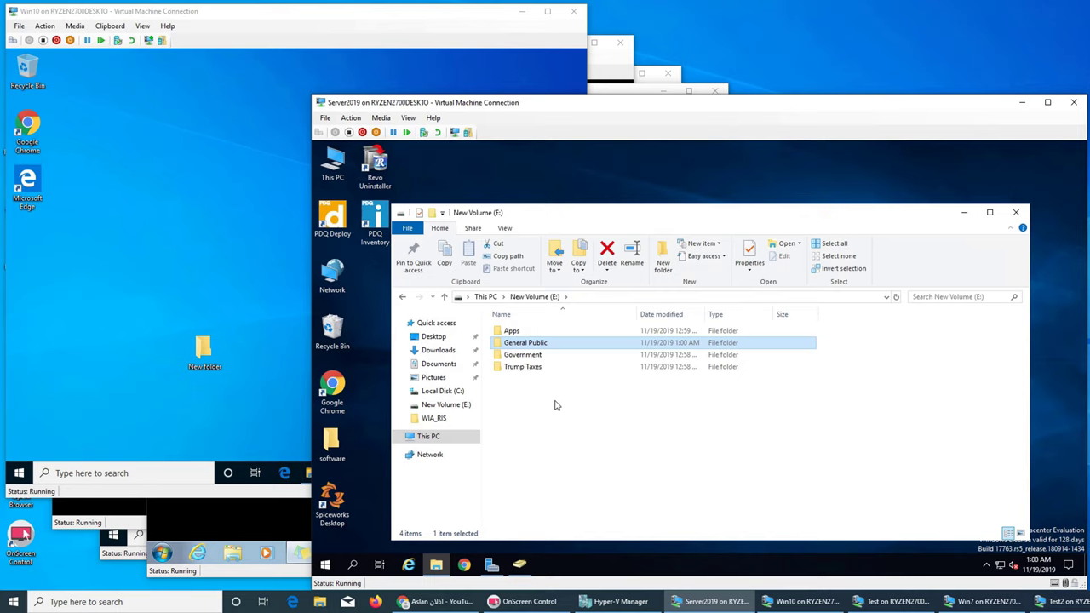
{"action": "left_click", "coordinate": [556, 405]}
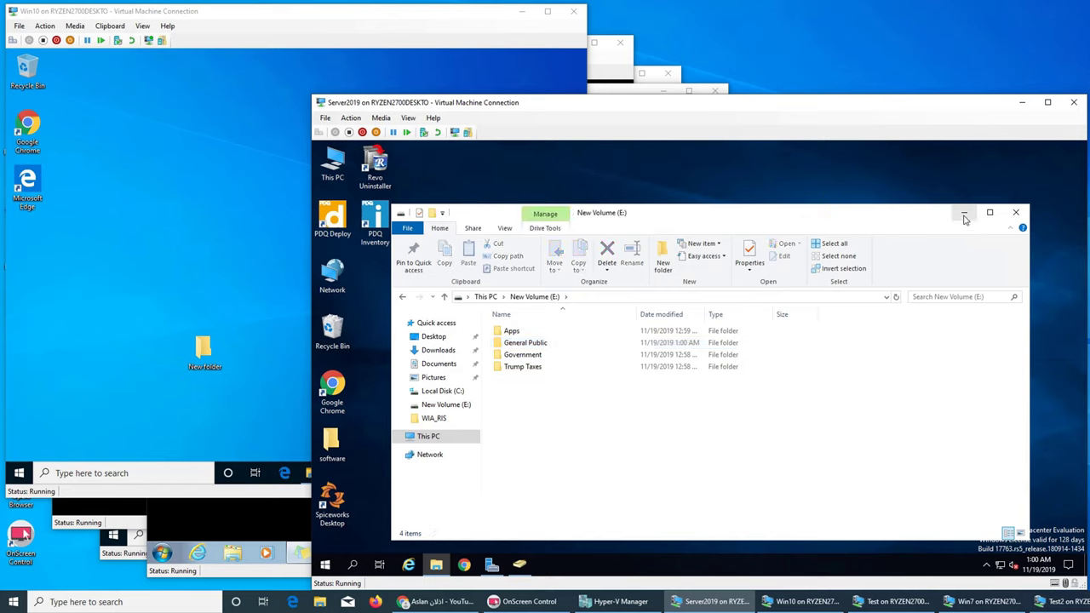
Step: Bring Active Directory Users and Computers forward, move it aside, and list the Users container
{"action": "left_click", "coordinate": [519, 564]}
{"action": "left_click_drag", "start_coordinate": [673, 185], "coordinate": [849, 216]}
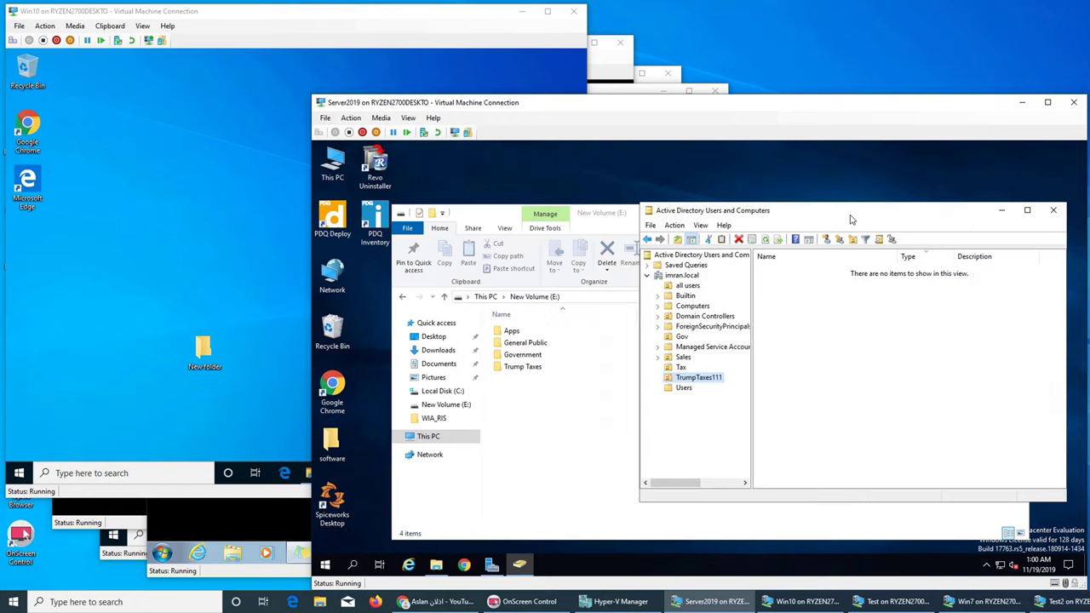
{"action": "left_click", "coordinate": [683, 389]}
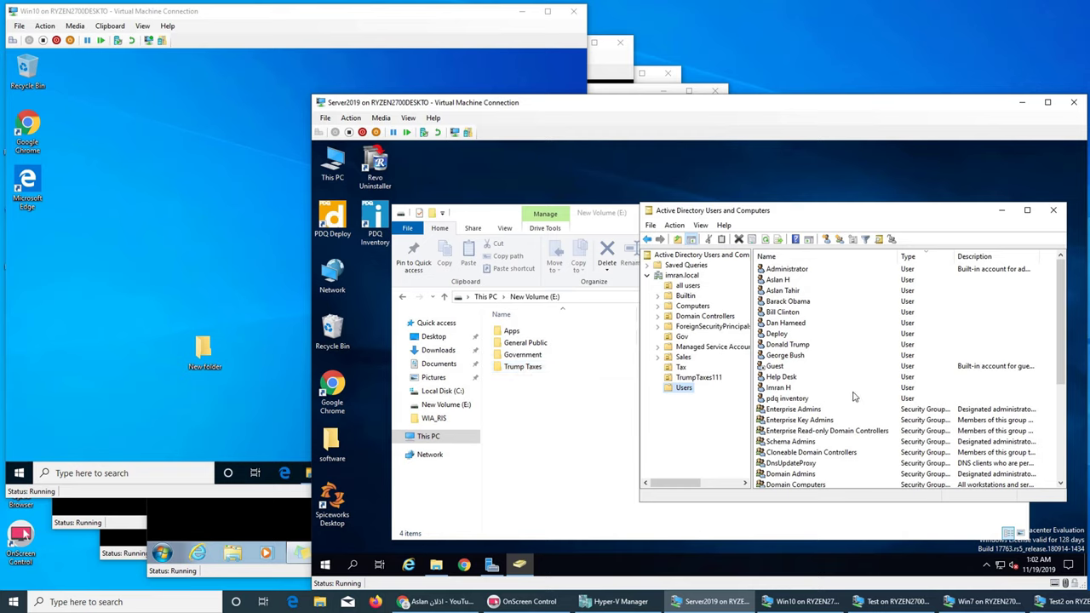
{"action": "scroll", "coordinate": [854, 396], "scroll_direction": "down", "scroll_amount": 3}
{"action": "scroll", "coordinate": [856, 401], "scroll_direction": "up", "scroll_amount": 3}
{"action": "scroll", "coordinate": [847, 454], "scroll_direction": "down", "scroll_amount": 4}
{"action": "scroll", "coordinate": [848, 454], "scroll_direction": "up", "scroll_amount": 4}
Step: Create a new group named Presidents in the all users unit
{"action": "left_click", "coordinate": [688, 287]}
{"action": "right_click", "coordinate": [843, 340]}
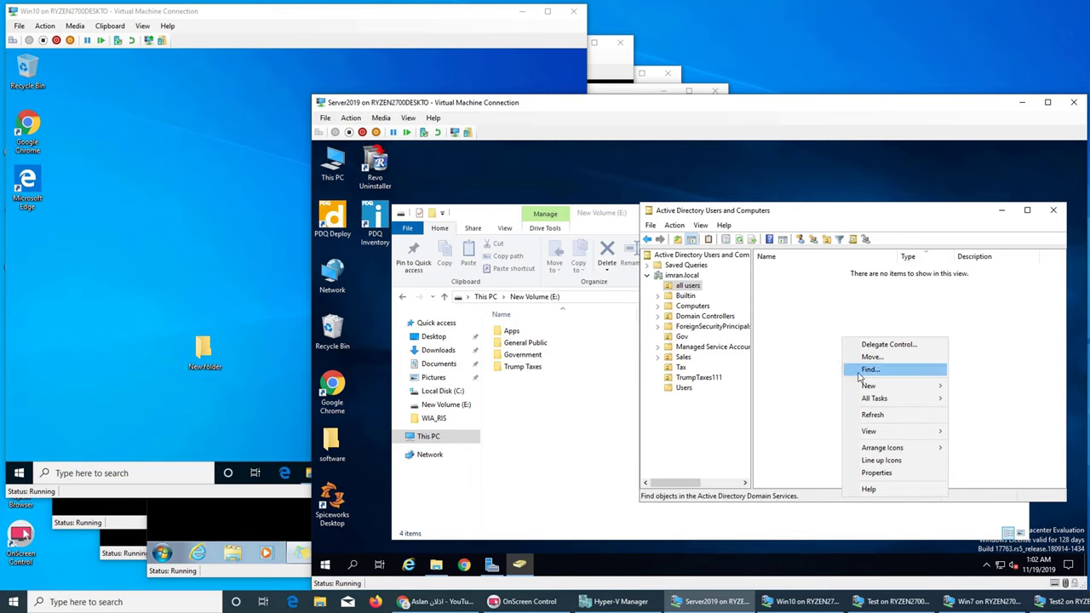
{"action": "left_click", "coordinate": [979, 410]}
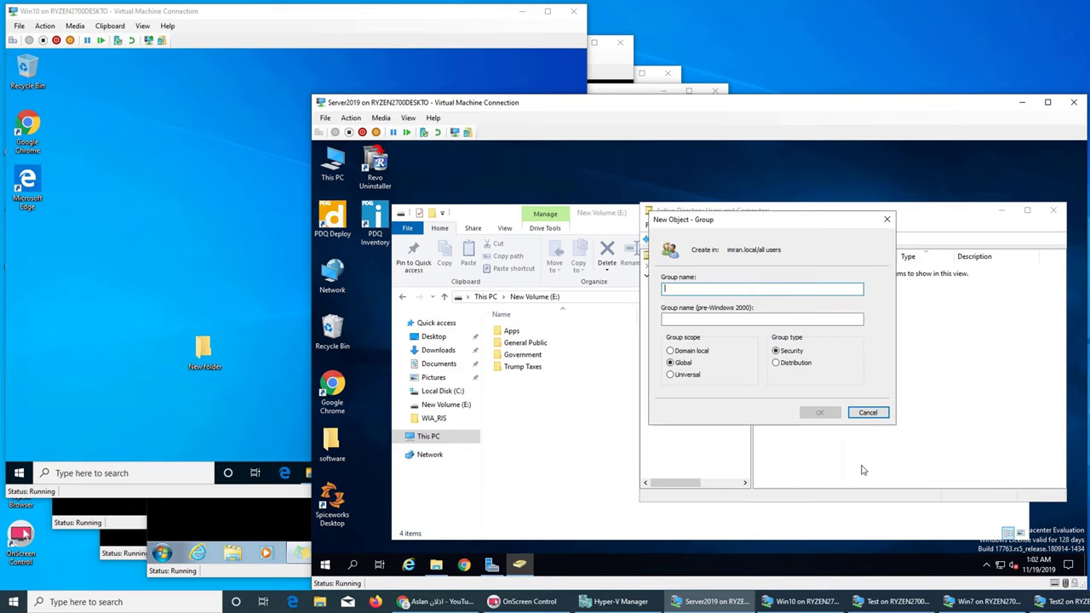
{"action": "type", "text": "Presidents"}
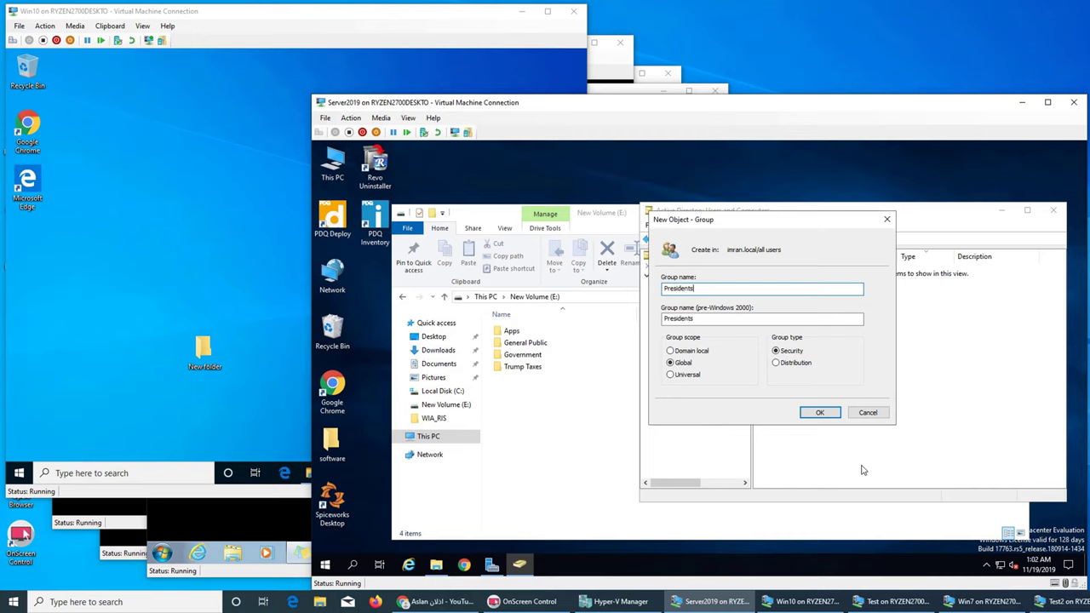
{"action": "left_click", "coordinate": [817, 413]}
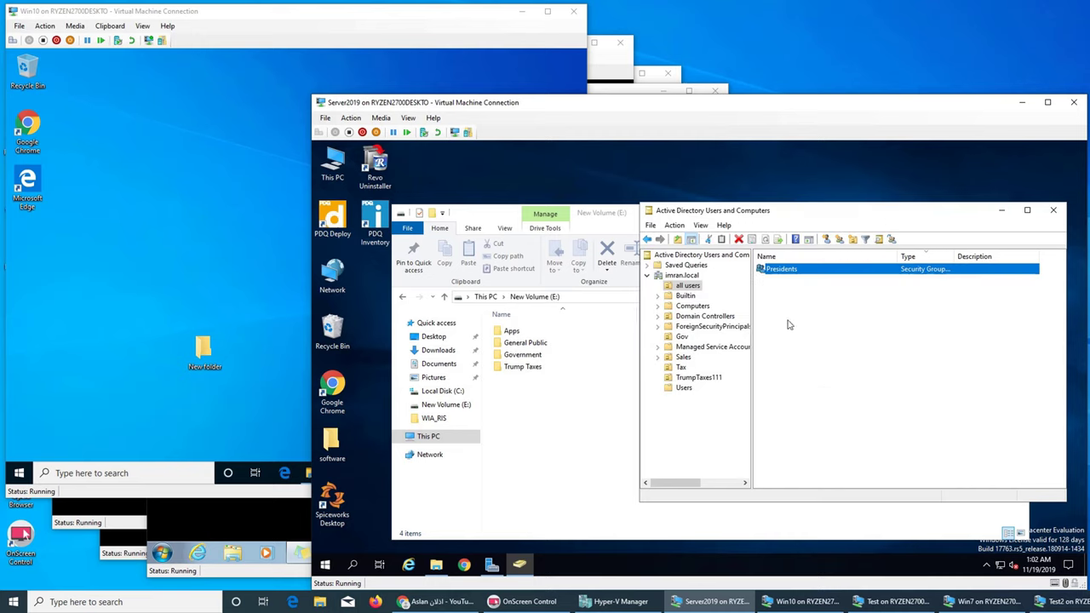
Step: Add the first two user accounts as members in the Presidents group's properties
{"action": "right_click", "coordinate": [789, 275]}
{"action": "left_click", "coordinate": [839, 380]}
{"action": "left_click", "coordinate": [611, 220]}
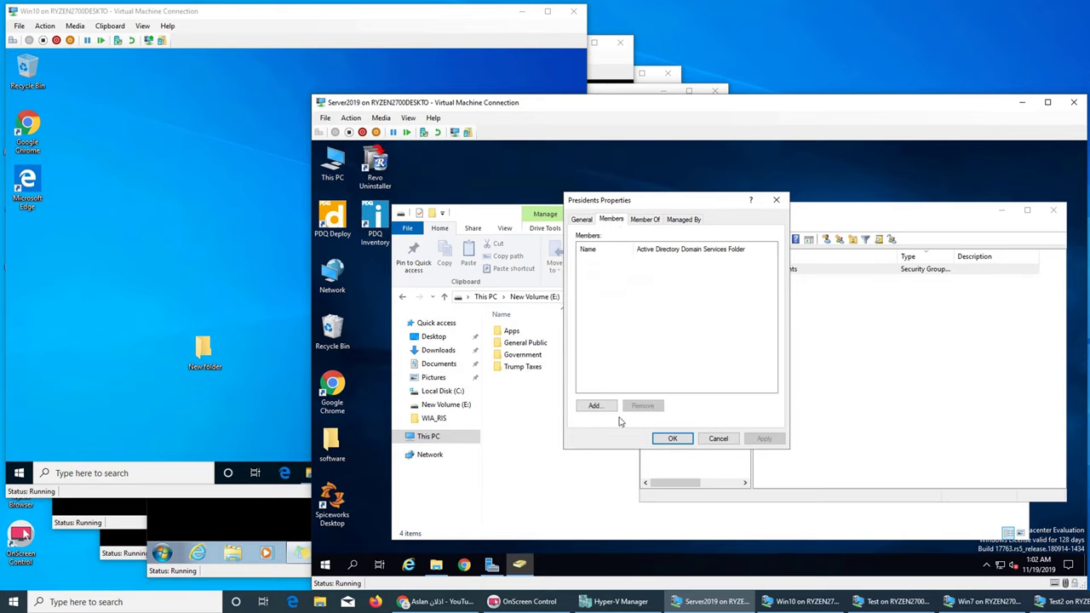
{"action": "left_click", "coordinate": [595, 406]}
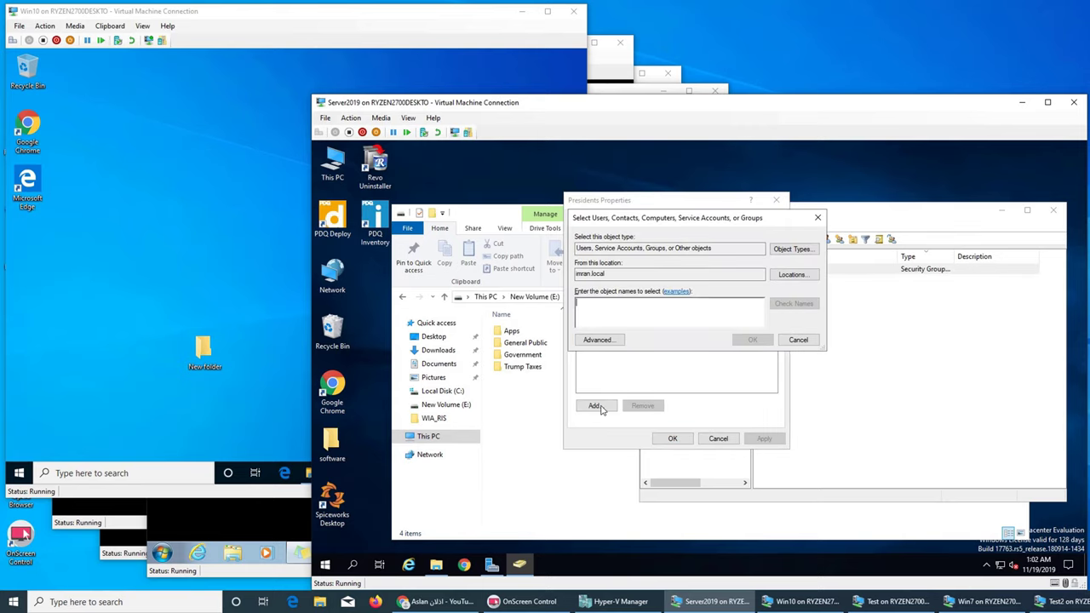
{"action": "type", "text": "bill"}
{"action": "key", "text": "Return"}
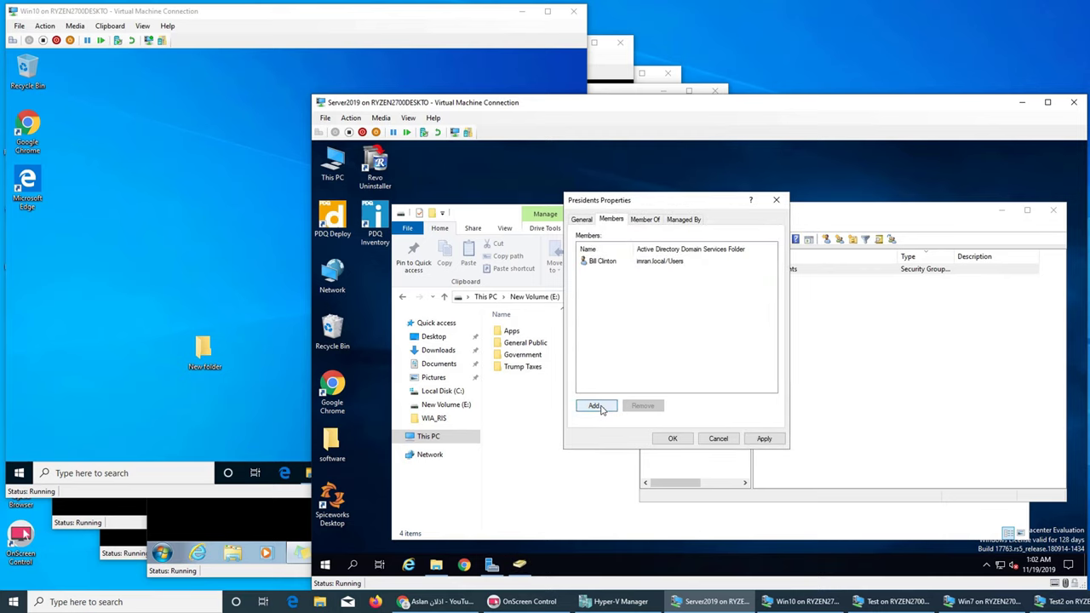
{"action": "left_click", "coordinate": [595, 406]}
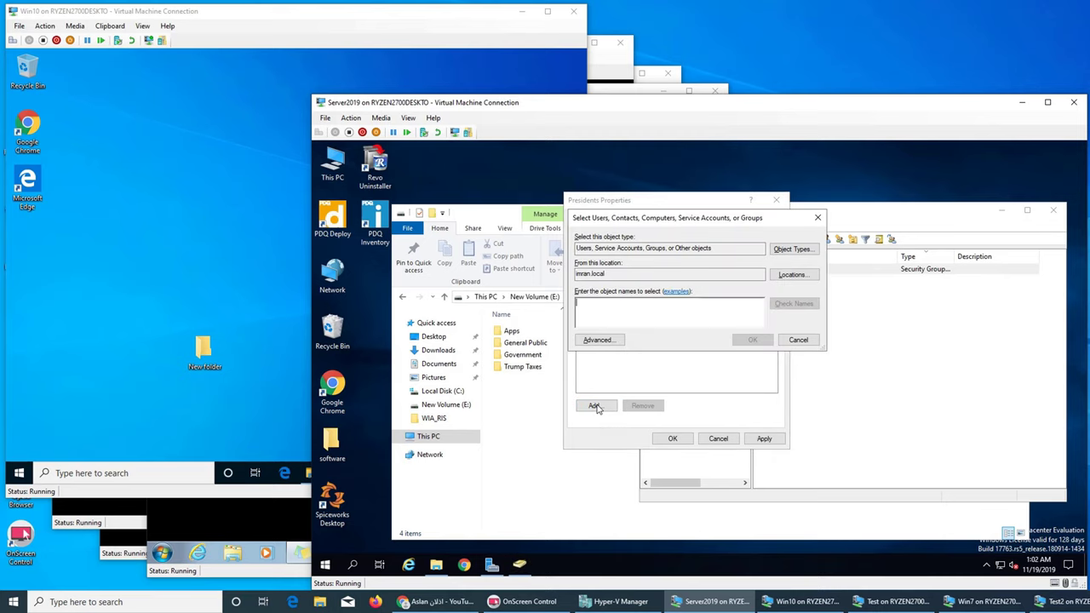
{"action": "type", "text": "geo"}
{"action": "left_click", "coordinate": [790, 308]}
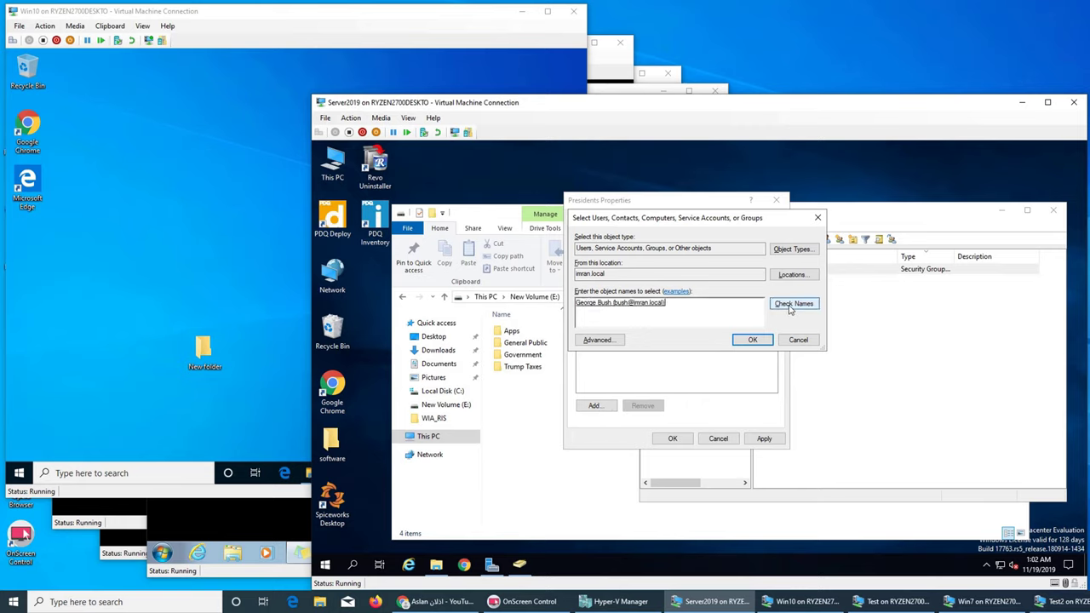
{"action": "left_click", "coordinate": [754, 342]}
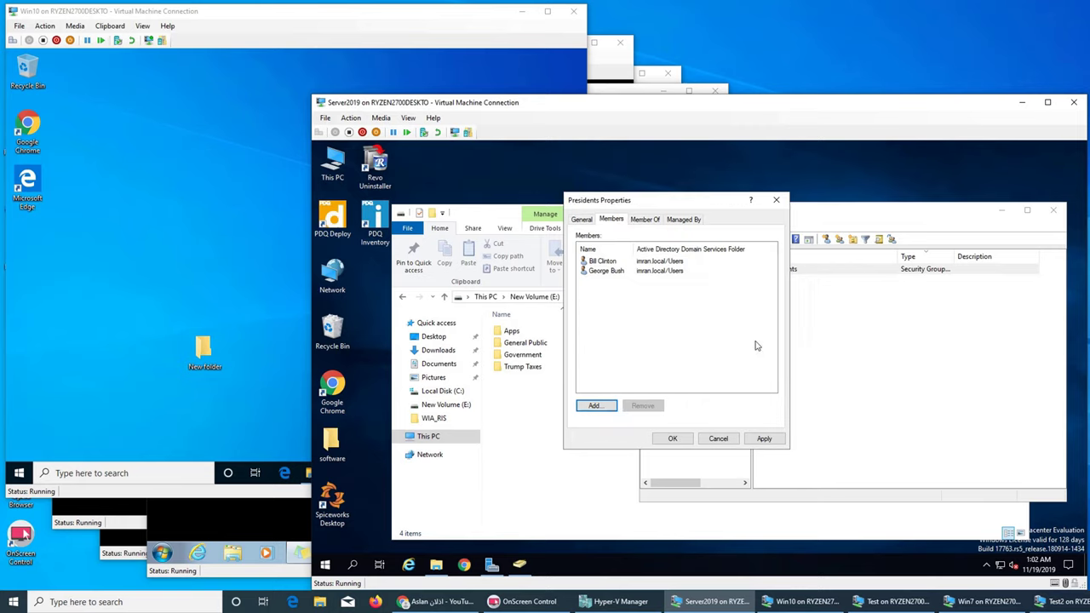
Step: Add two more user accounts to Presidents and save the group properties
{"action": "left_click", "coordinate": [604, 410]}
{"action": "type", "text": "tru"}
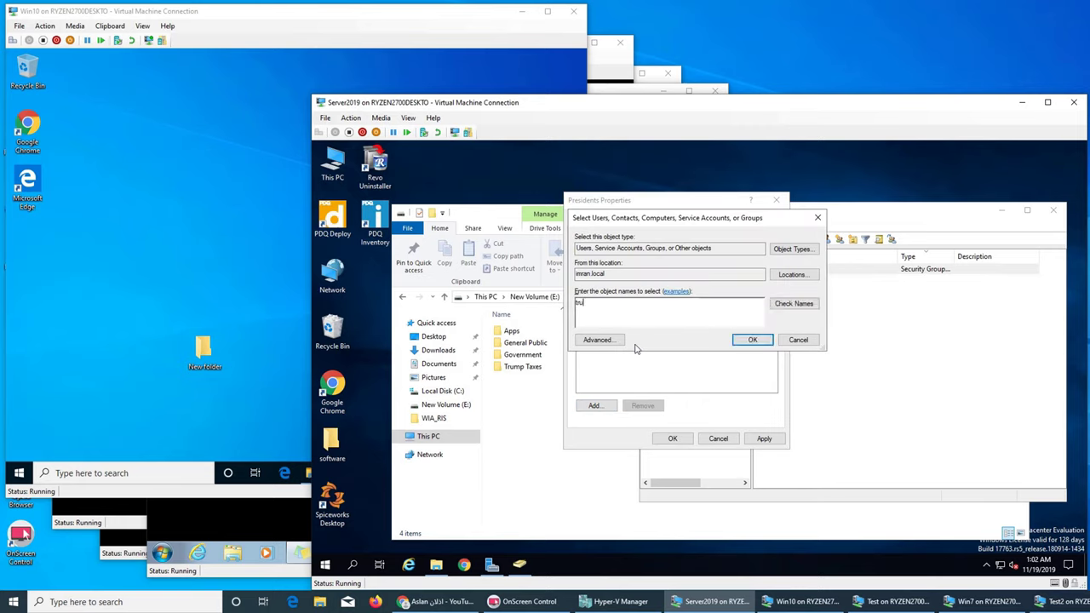
{"action": "type", "text": "mp"}
{"action": "key", "text": "BackSpace"}
{"action": "type", "text": "mp"}
{"action": "left_click", "coordinate": [792, 304]}
{"action": "left_click", "coordinate": [753, 340]}
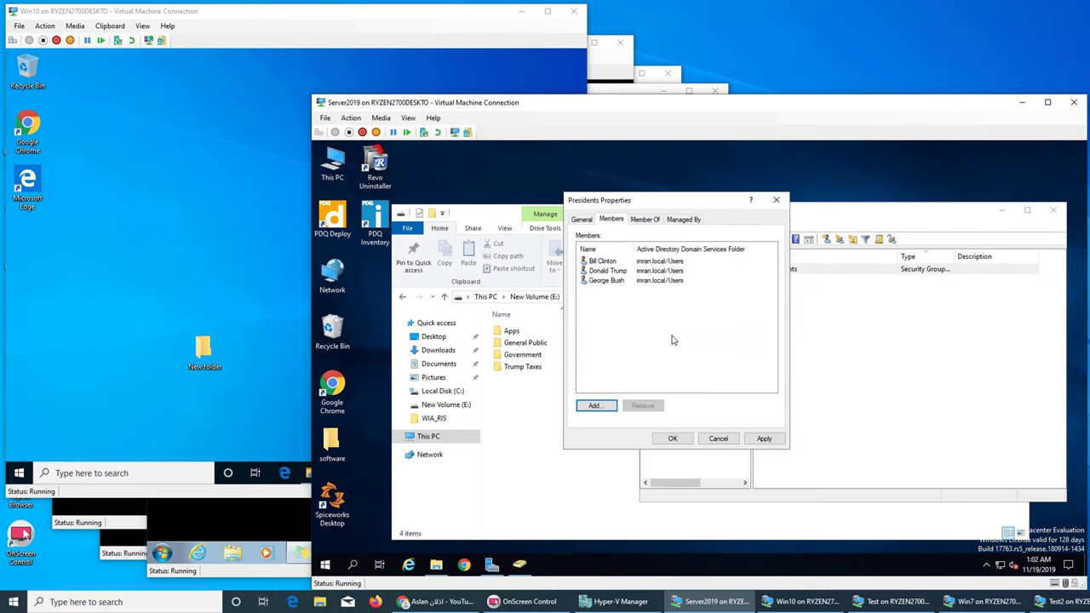
{"action": "left_click", "coordinate": [595, 406]}
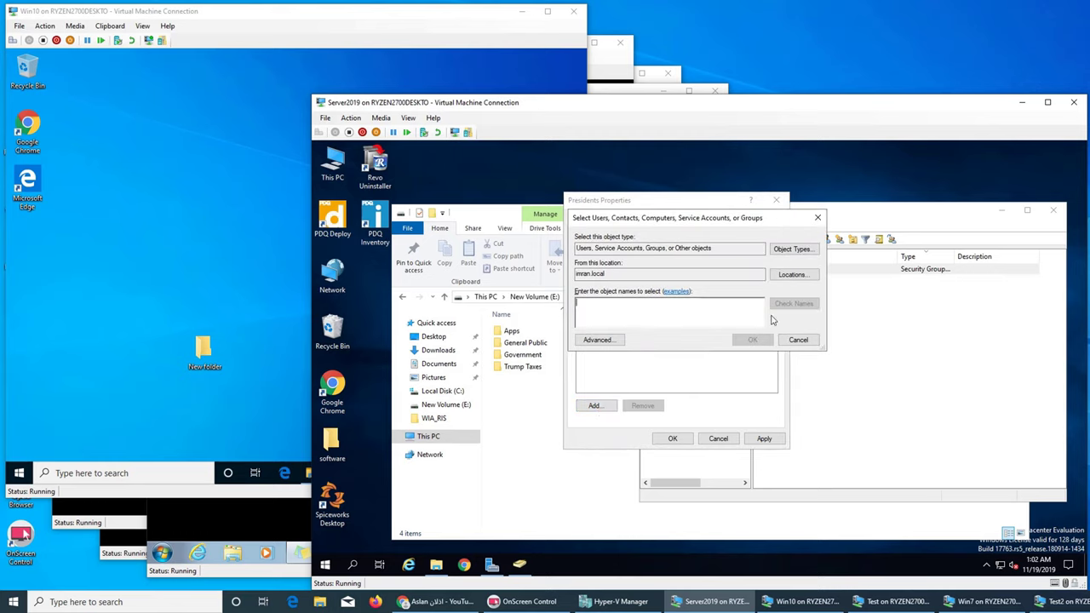
{"action": "type", "text": "obama"}
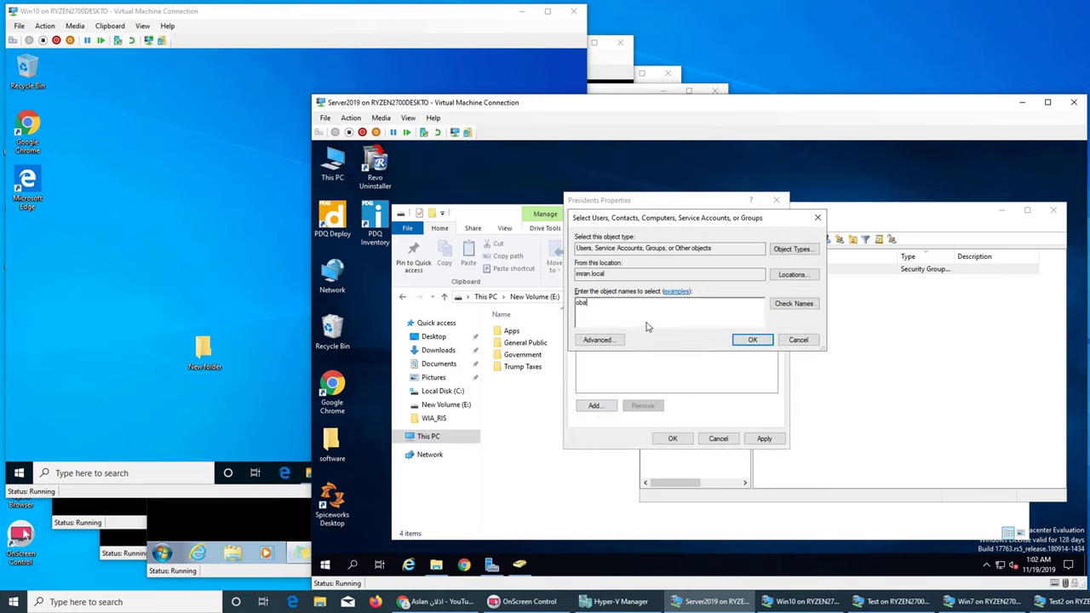
{"action": "left_click", "coordinate": [794, 303]}
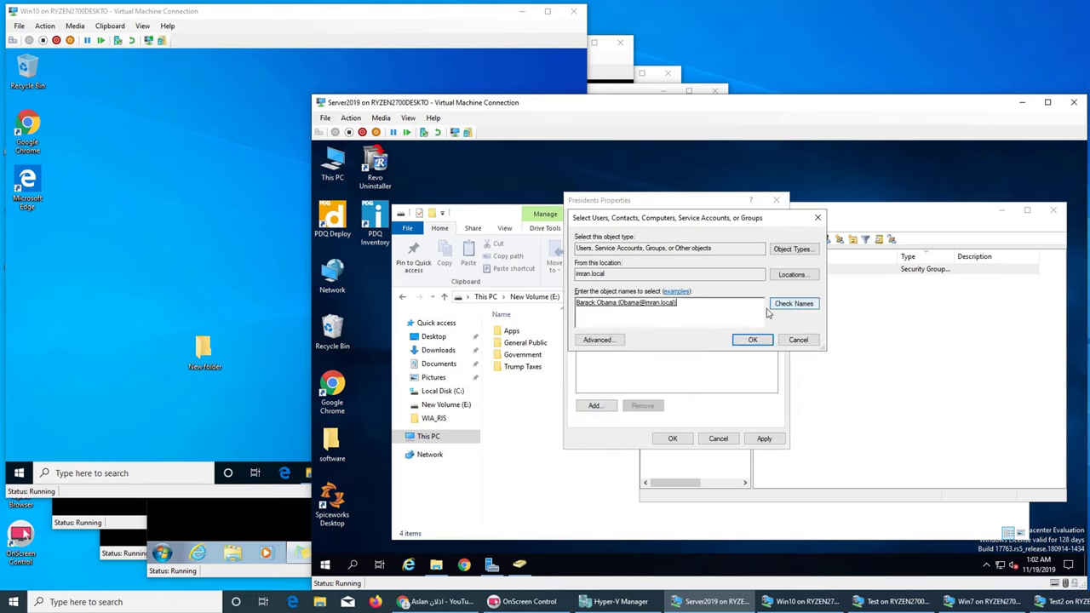
{"action": "left_click", "coordinate": [746, 341]}
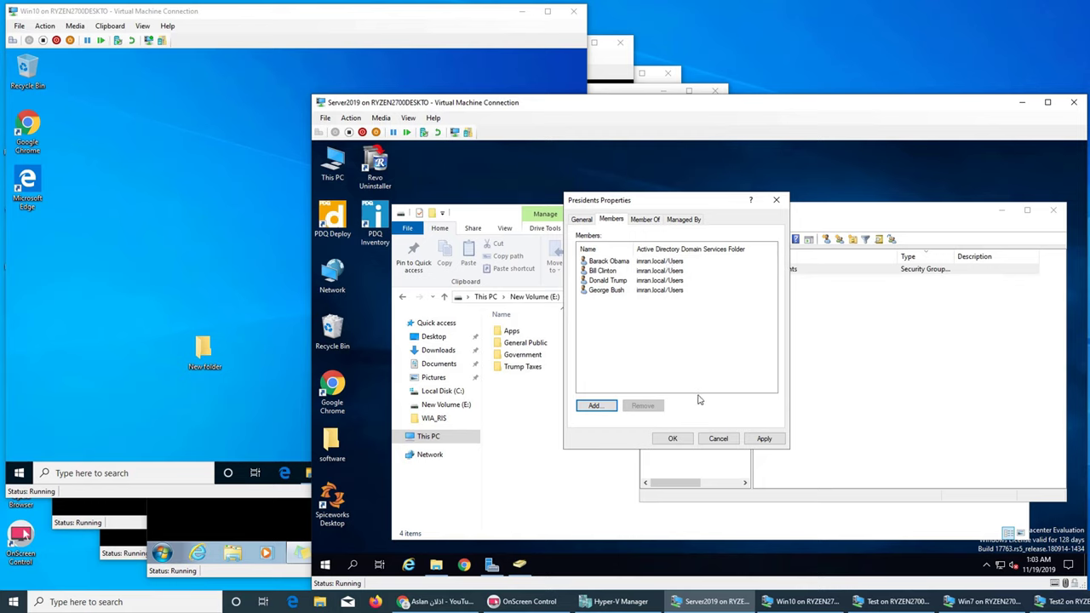
{"action": "left_click", "coordinate": [671, 438]}
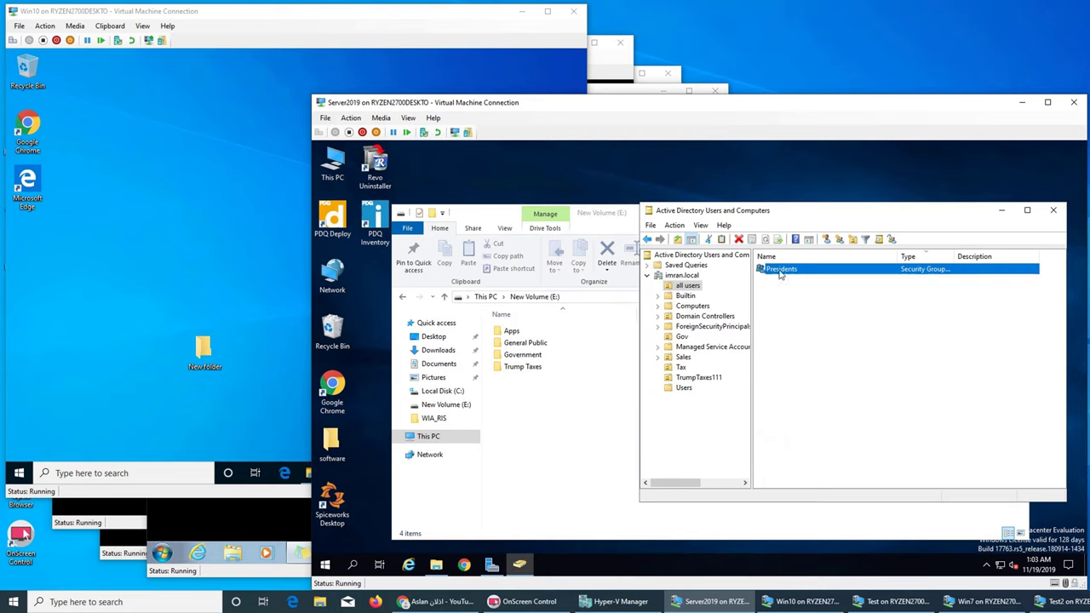
Step: Create a group named Taxes in all users with the New Group toolbar button
{"action": "right_click", "coordinate": [779, 322]}
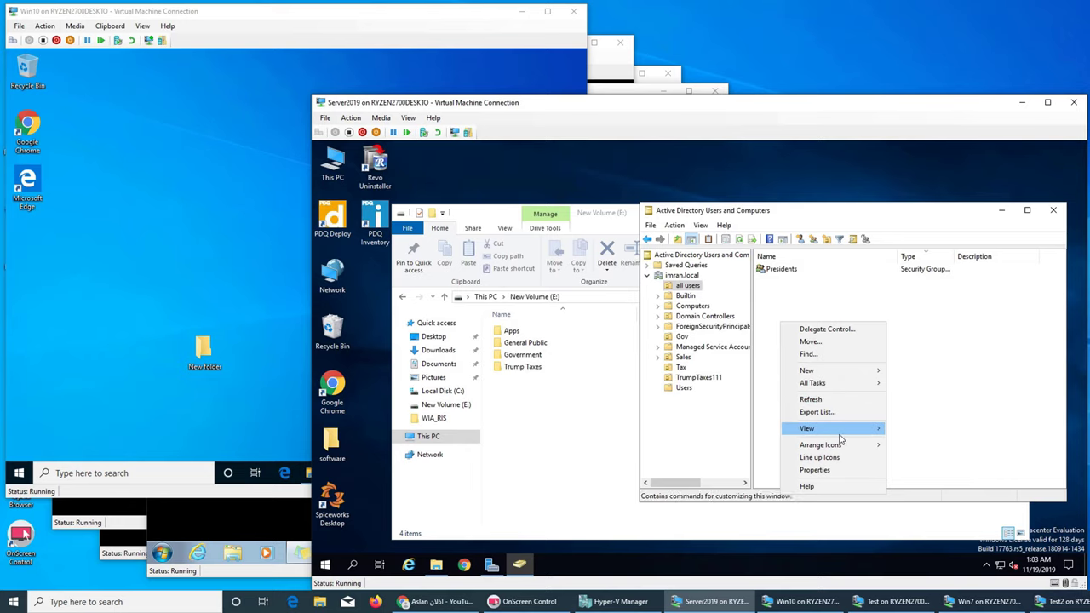
{"action": "mouse_move", "coordinate": [841, 436]}
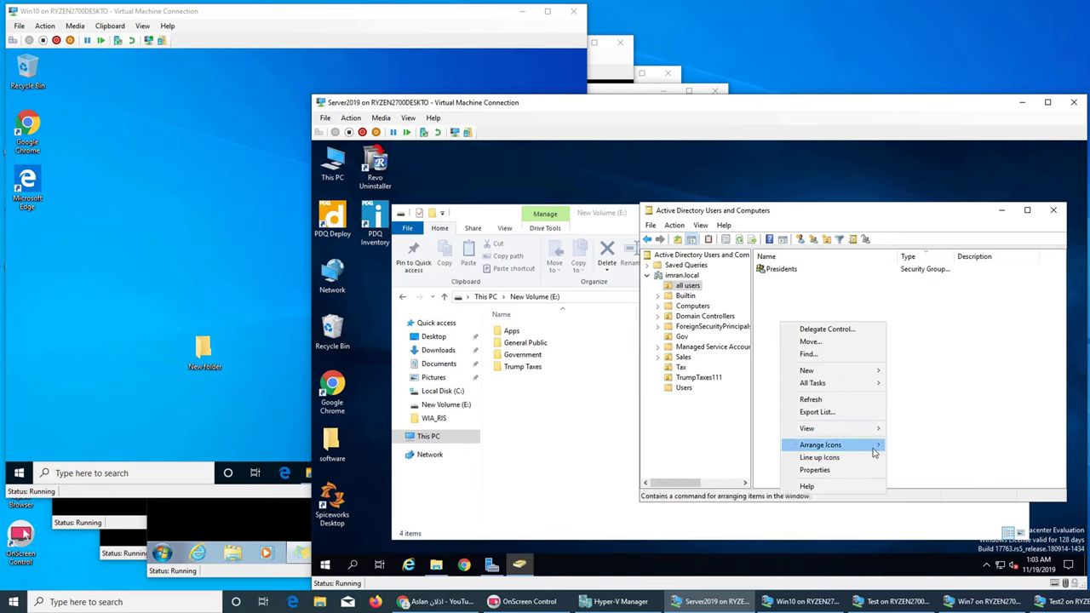
{"action": "left_click", "coordinate": [973, 368]}
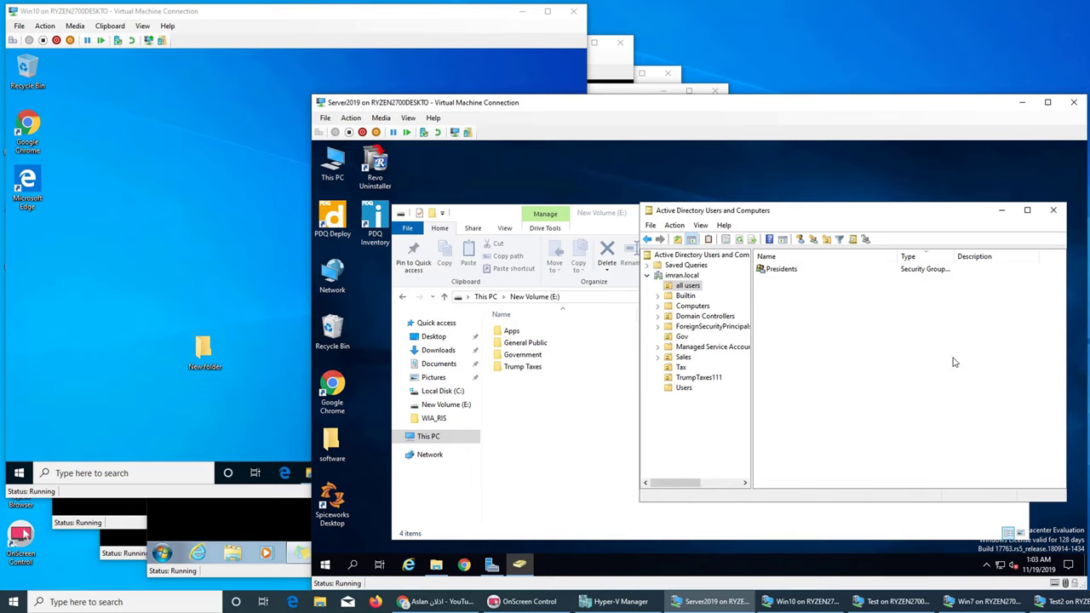
{"action": "right_click", "coordinate": [796, 316]}
{"action": "mouse_move", "coordinate": [875, 438]}
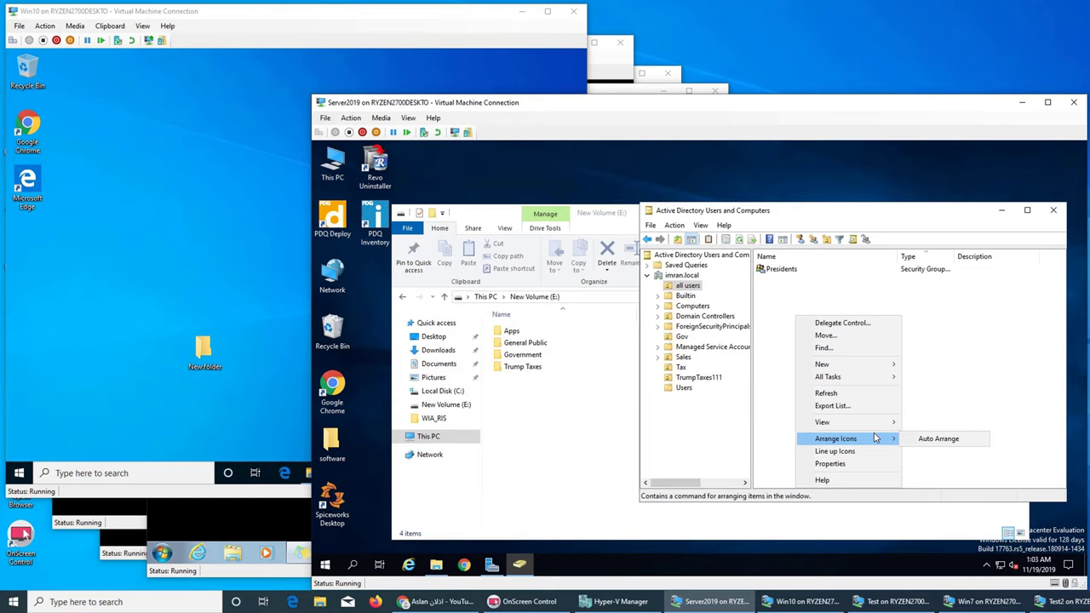
{"action": "key", "text": "Escape"}
{"action": "left_click", "coordinate": [814, 239]}
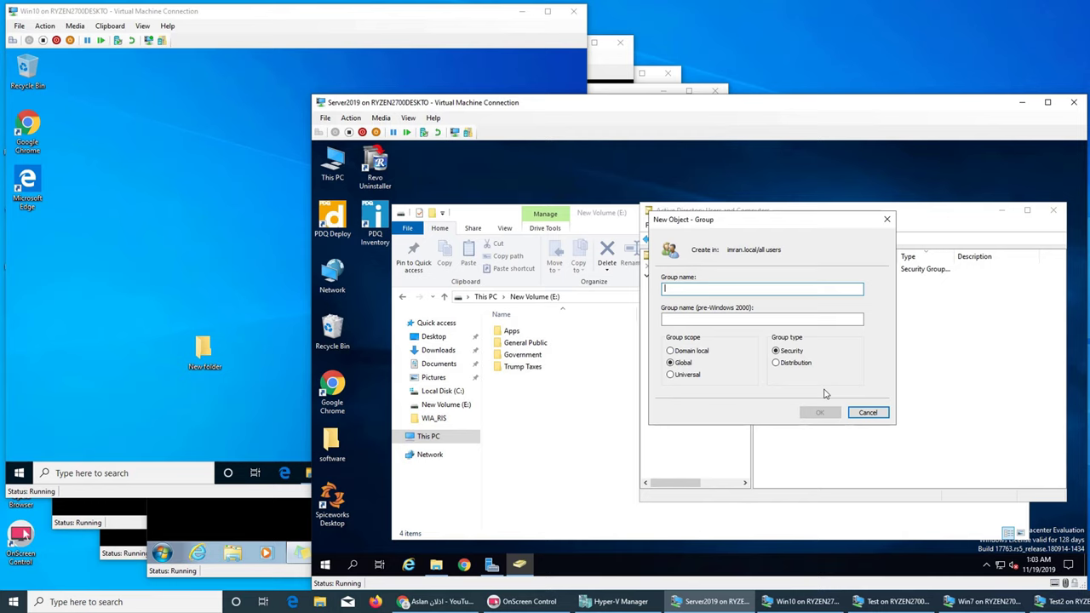
{"action": "type", "text": "Taxes"}
{"action": "left_click", "coordinate": [819, 412]}
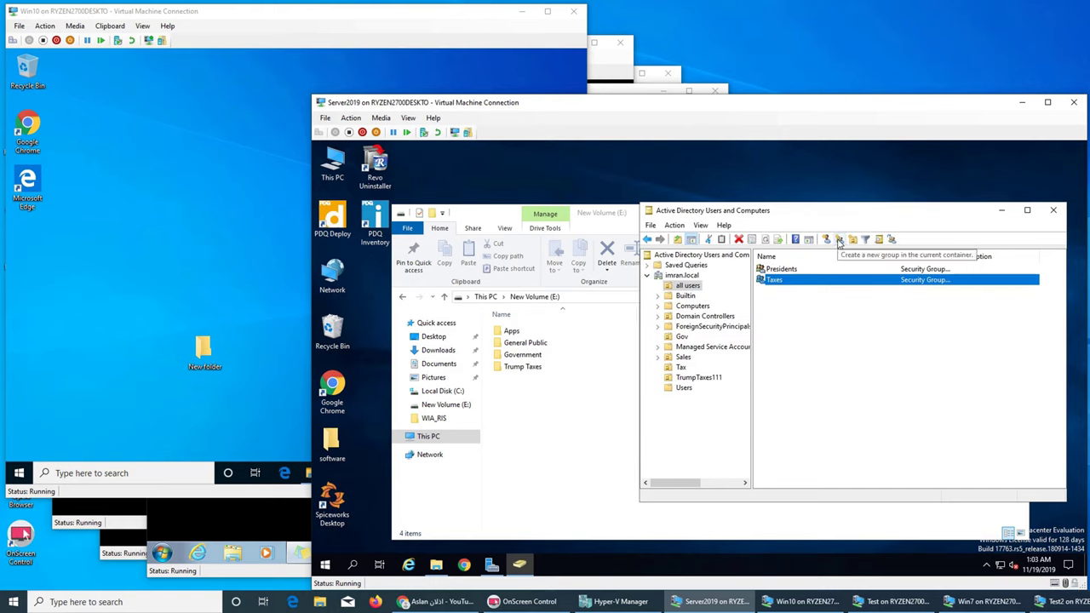
Step: Add one domain user account to the Taxes group's members and save its properties
{"action": "right_click", "coordinate": [796, 281]}
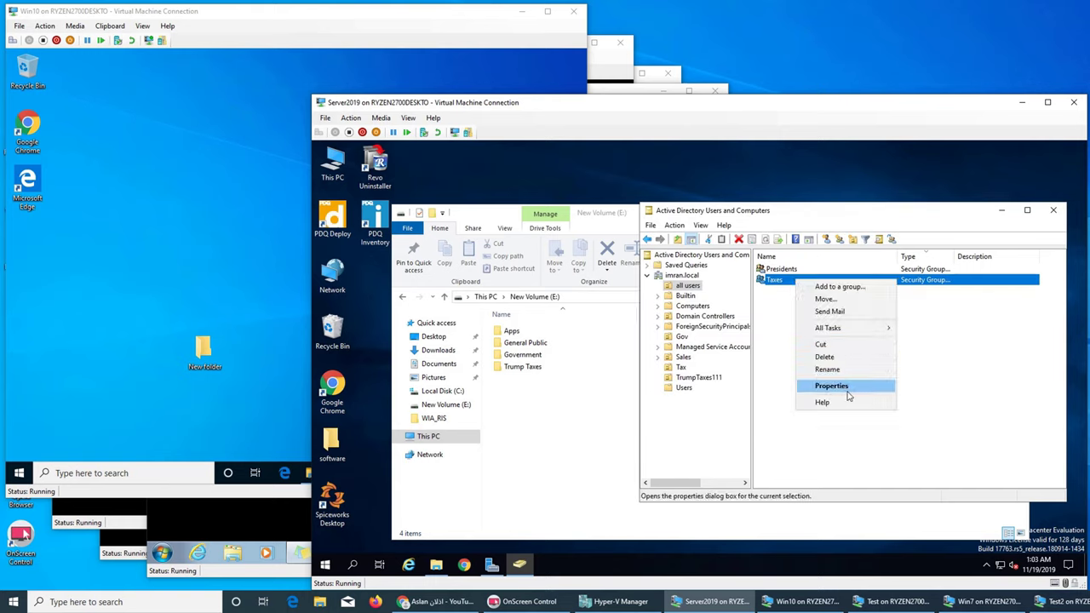
{"action": "left_click", "coordinate": [832, 385]}
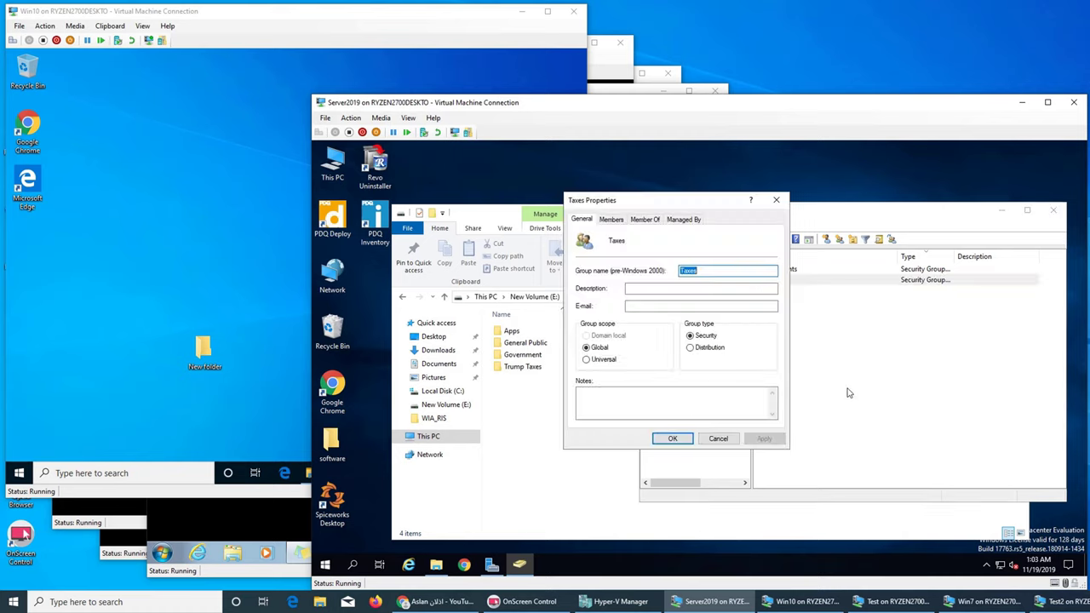
{"action": "left_click", "coordinate": [619, 223]}
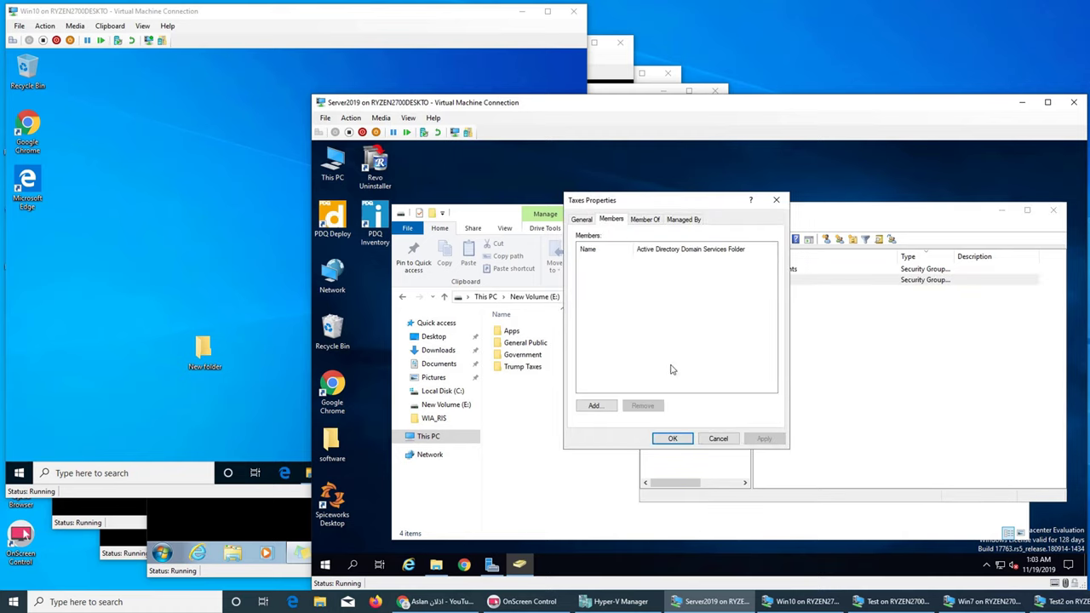
{"action": "left_click", "coordinate": [596, 407]}
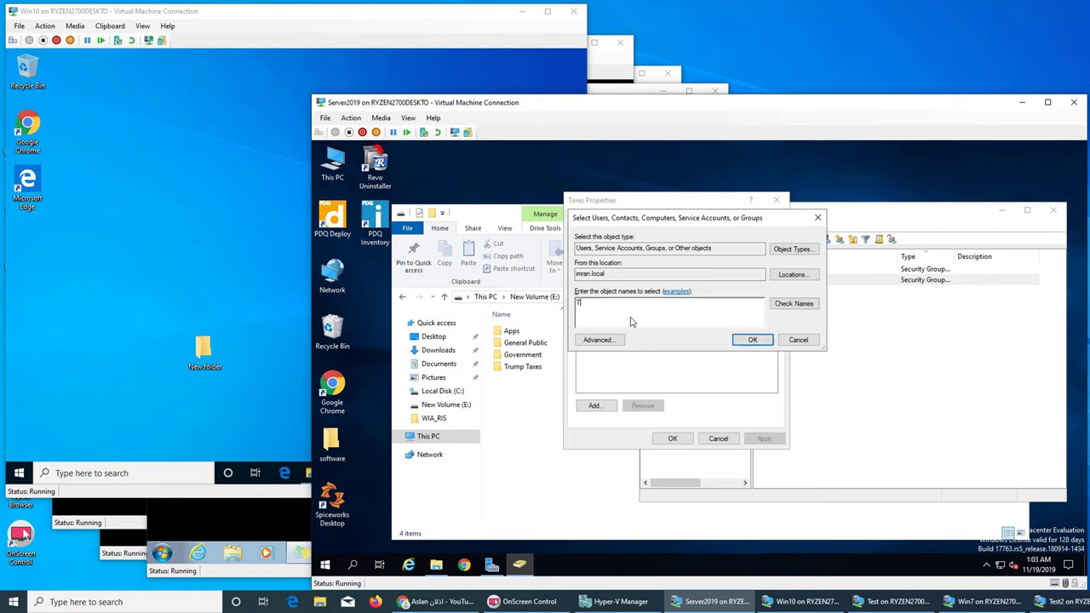
{"action": "type", "text": "trump"}
{"action": "left_click", "coordinate": [788, 307]}
{"action": "left_click", "coordinate": [753, 341]}
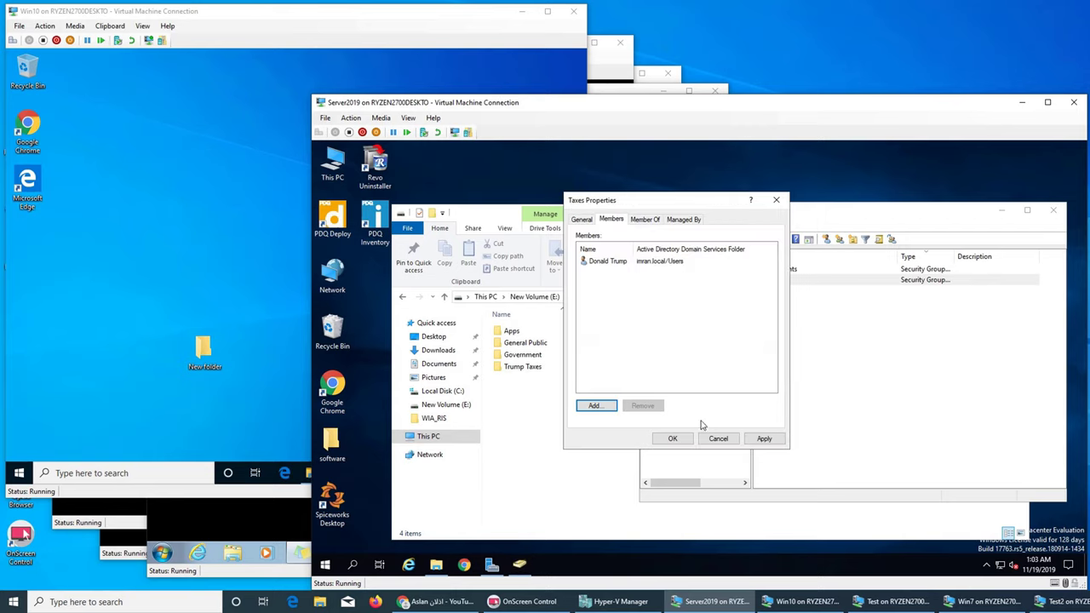
{"action": "left_click", "coordinate": [682, 439]}
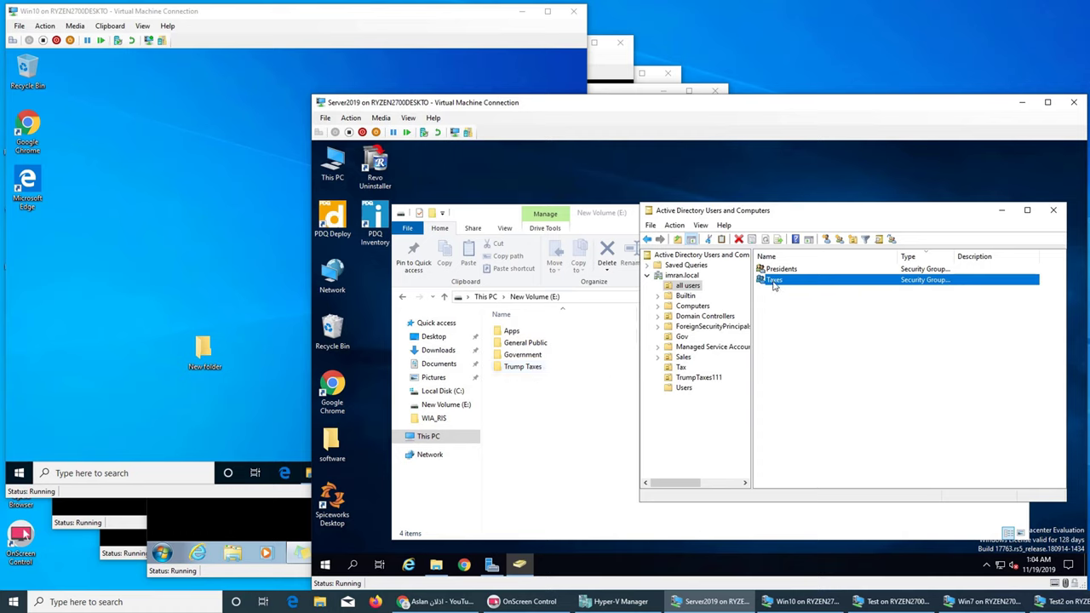
Step: Start a new group in all users and enter the name All
{"action": "left_click", "coordinate": [793, 329]}
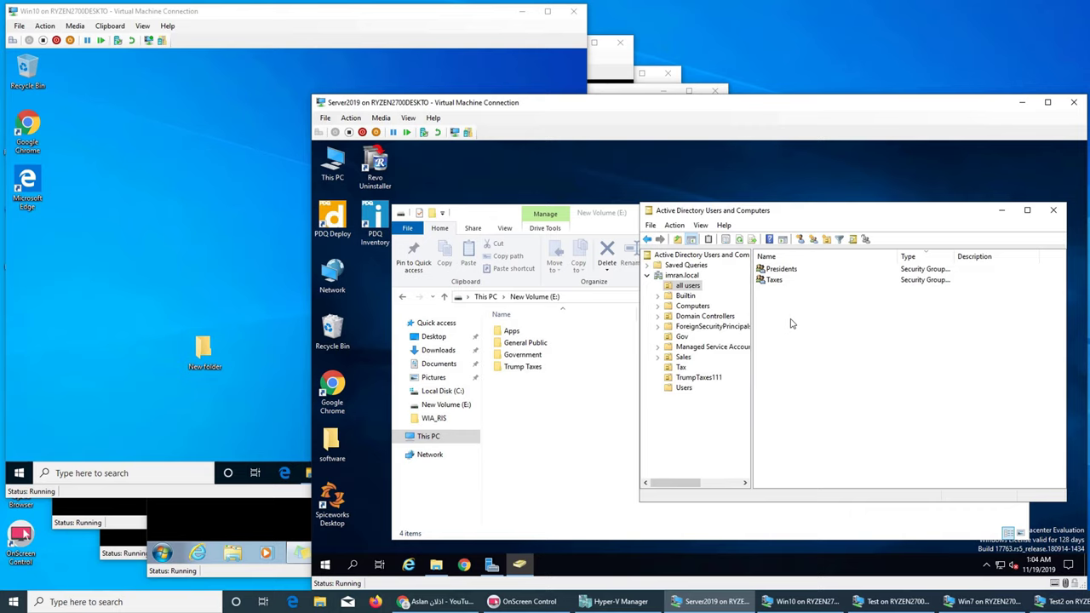
{"action": "right_click", "coordinate": [790, 322]}
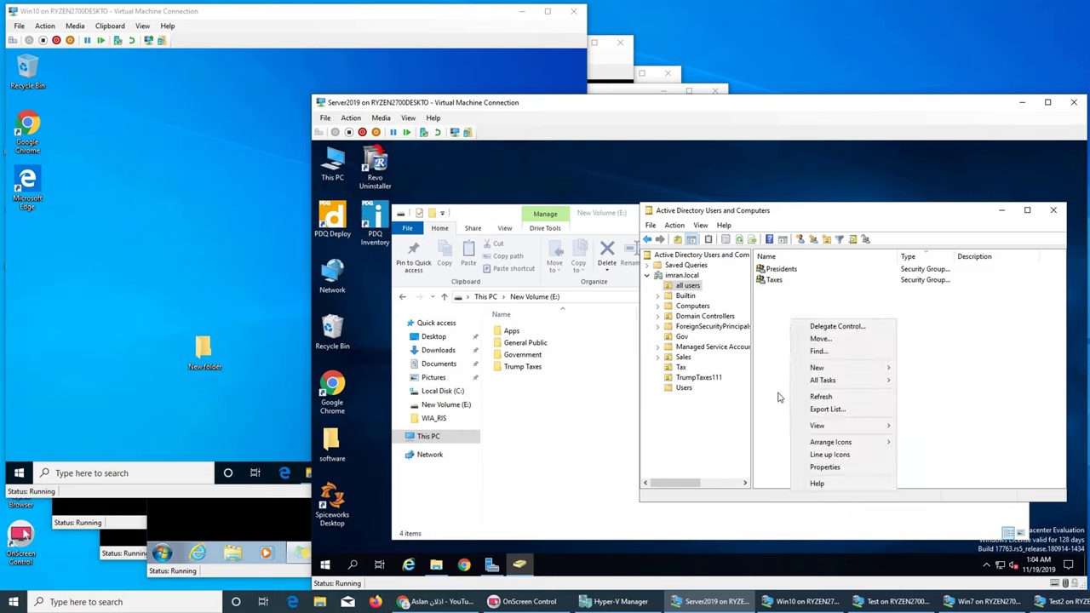
{"action": "left_click", "coordinate": [772, 409]}
{"action": "right_click", "coordinate": [784, 335]}
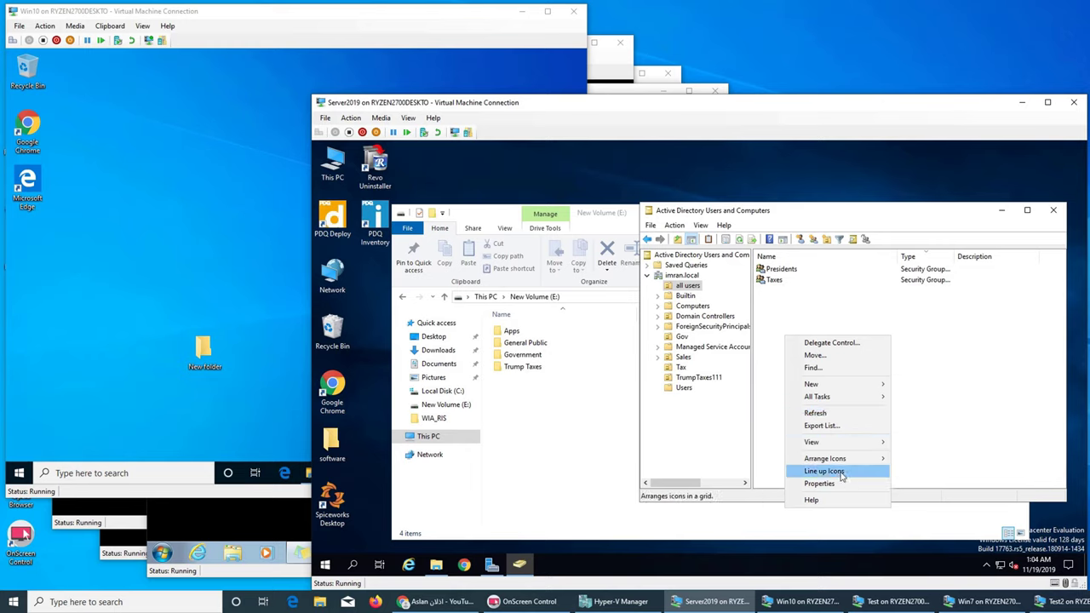
{"action": "mouse_move", "coordinate": [845, 463]}
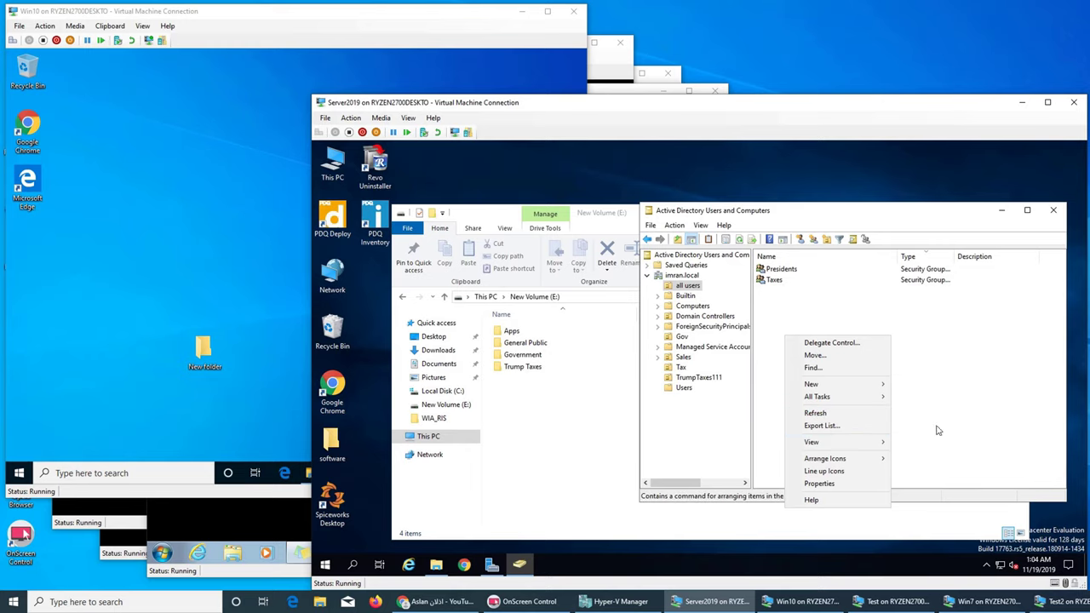
{"action": "left_click", "coordinate": [896, 322]}
{"action": "left_click", "coordinate": [813, 239]}
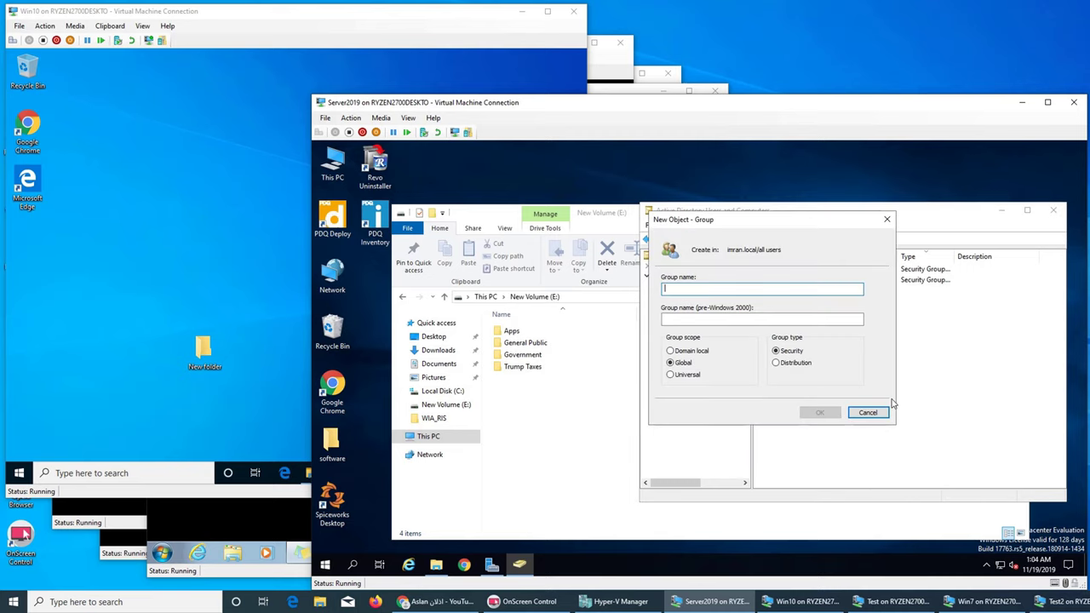
{"action": "type", "text": "All"}
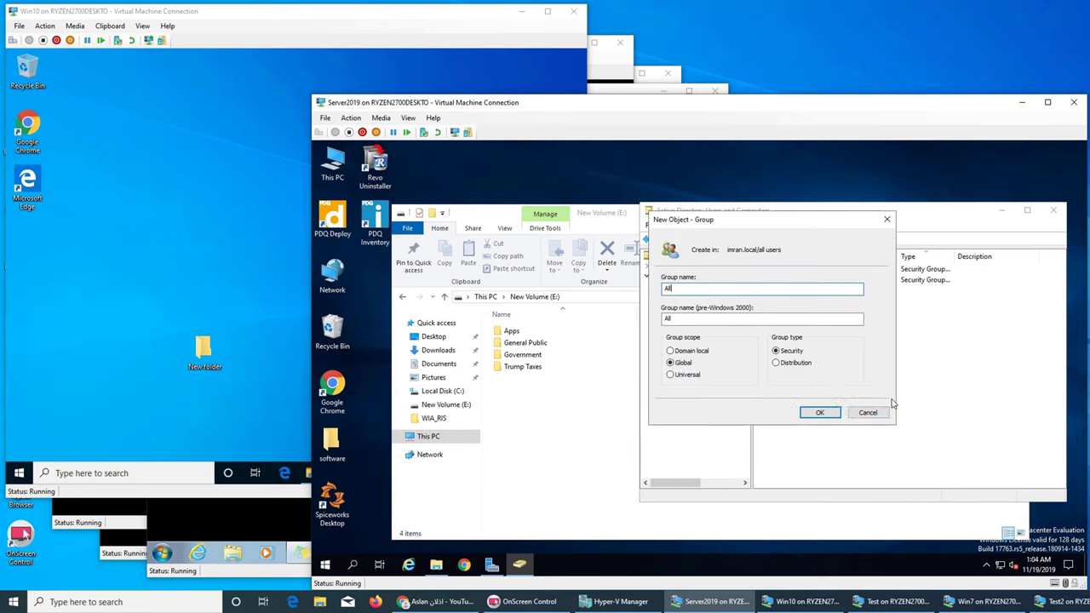
Step: Create the All group and check its empty Members list, closing without changes
{"action": "left_click", "coordinate": [822, 413]}
{"action": "right_click", "coordinate": [786, 291]}
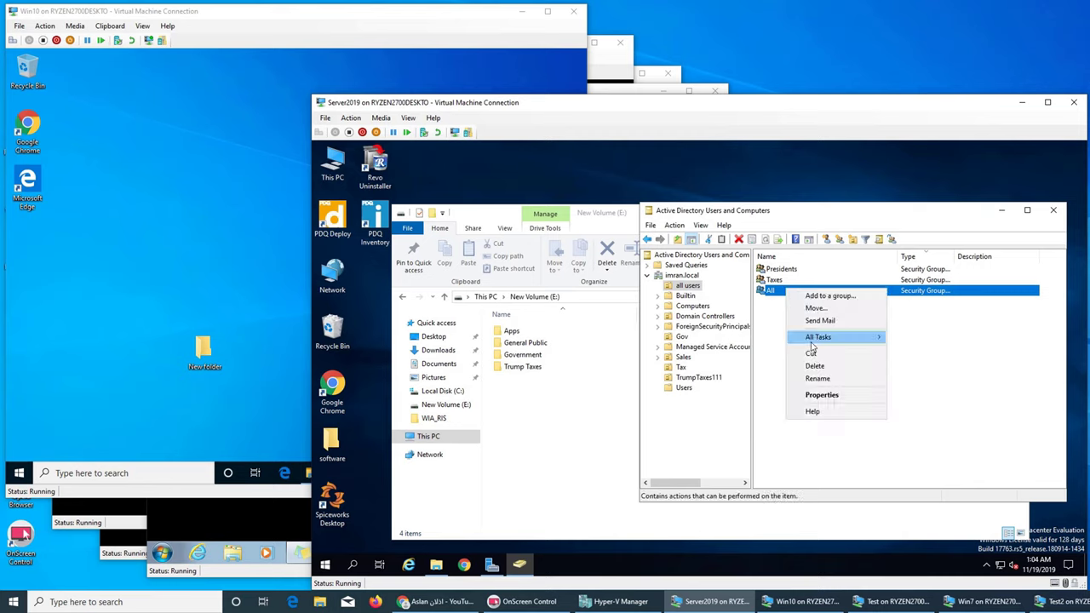
{"action": "left_click", "coordinate": [946, 356]}
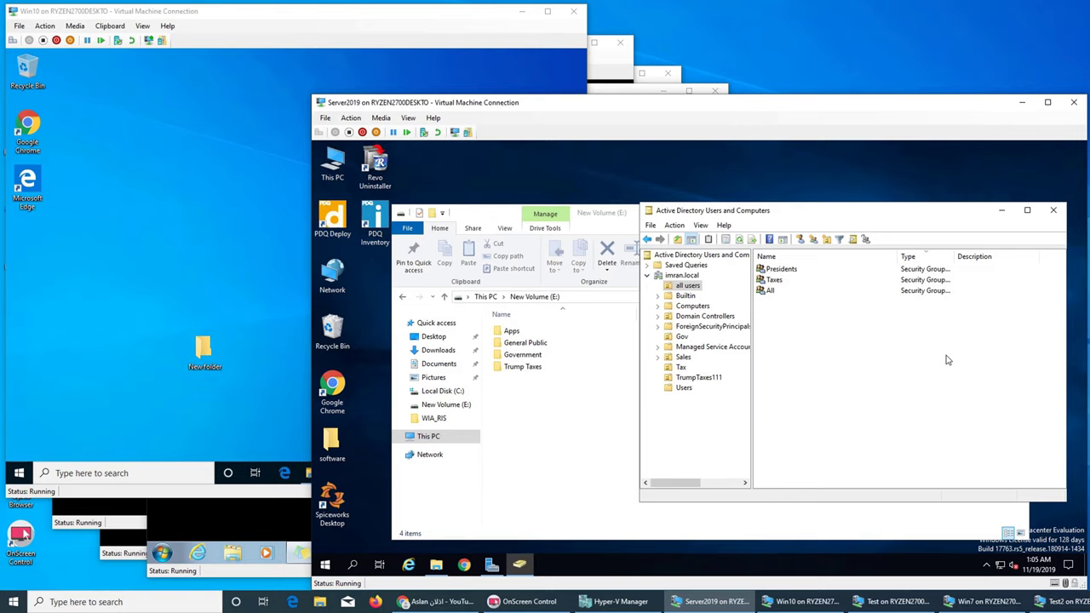
{"action": "left_click", "coordinate": [771, 294]}
{"action": "right_click", "coordinate": [771, 296]}
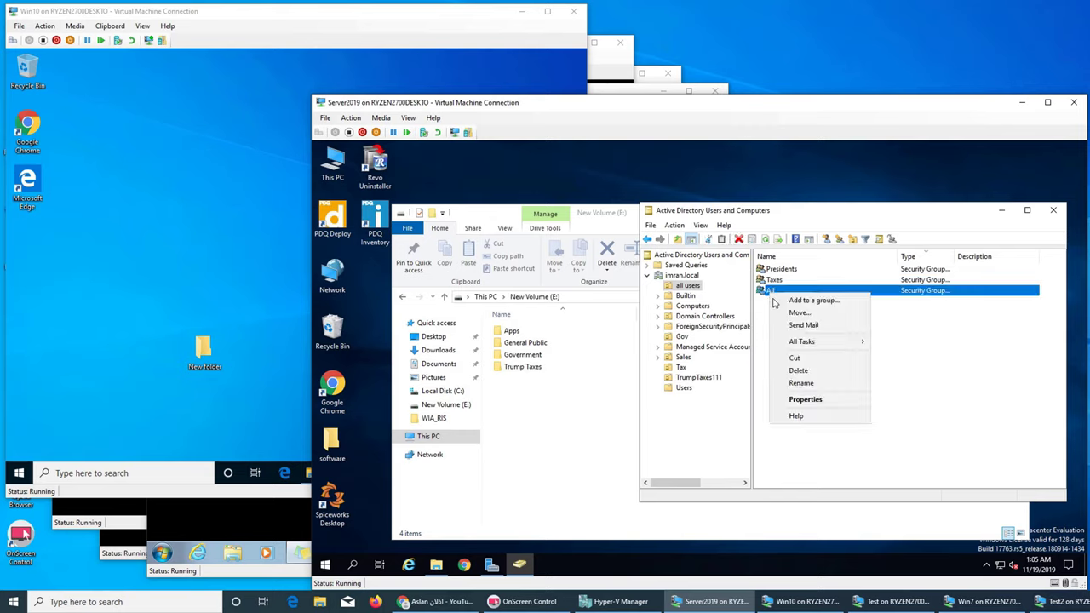
{"action": "left_click", "coordinate": [790, 401]}
{"action": "left_click", "coordinate": [616, 220]}
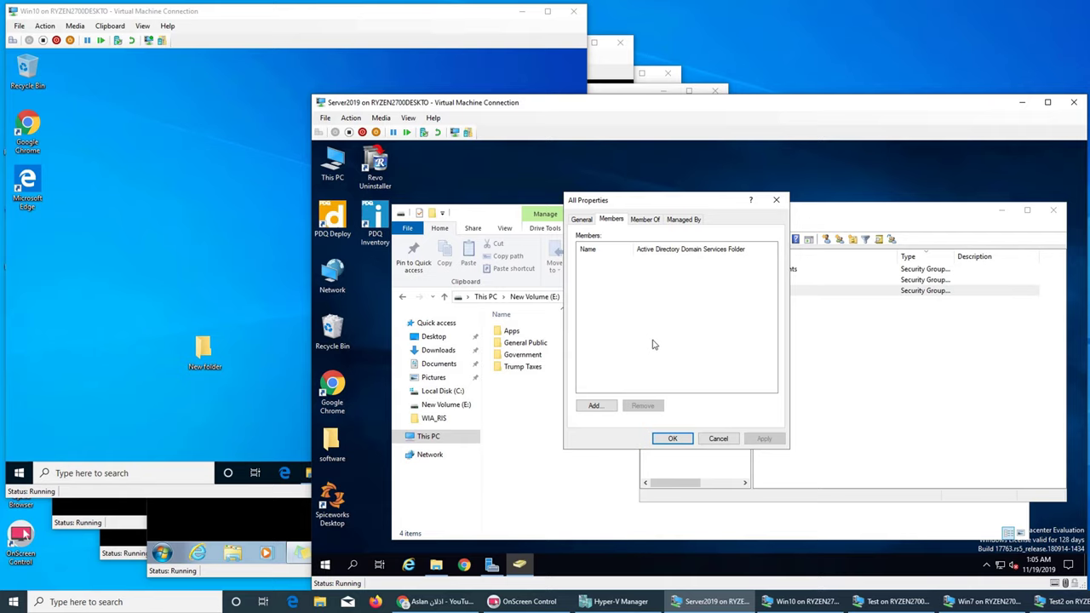
{"action": "left_click", "coordinate": [721, 438]}
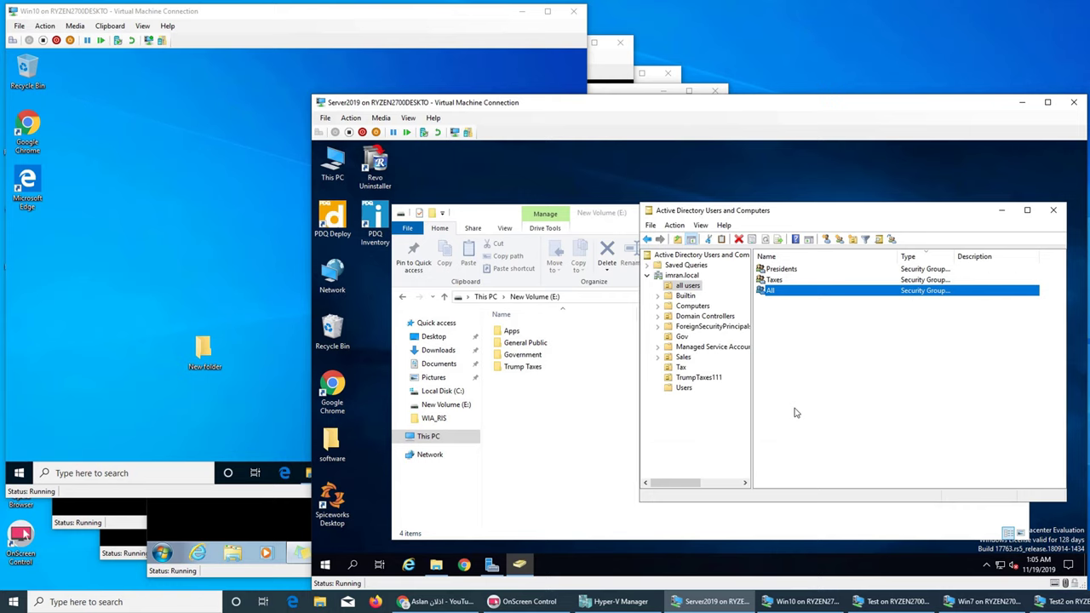
Step: Select the Administrator and the following user accounts in the Users container
{"action": "left_click", "coordinate": [684, 387]}
{"action": "left_click", "coordinate": [789, 269]}
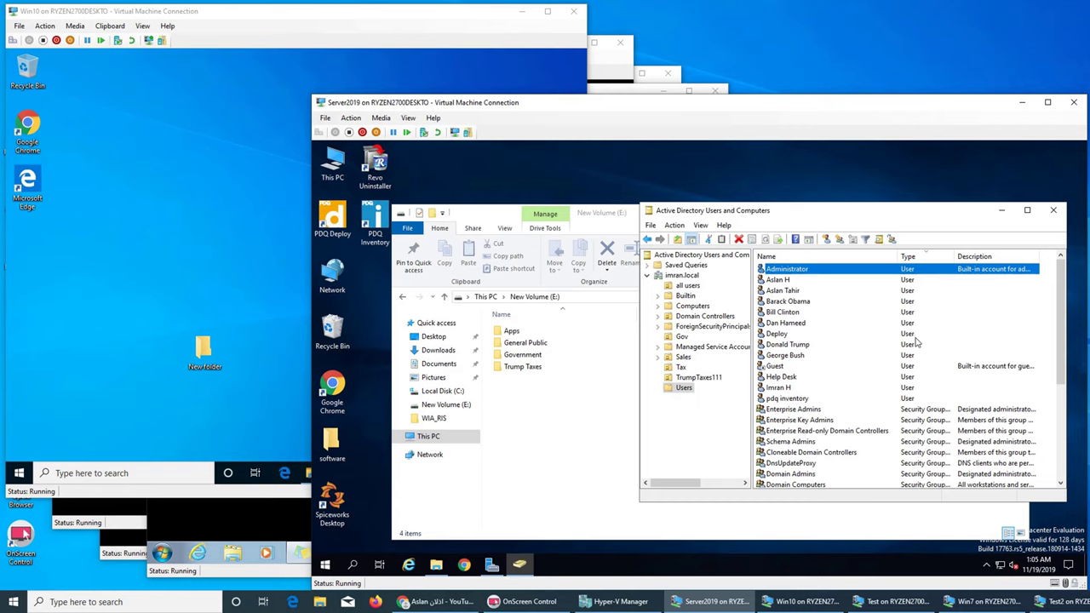
{"action": "key", "text": "shift+Down"}
{"action": "key", "text": "shift+Down"}
{"action": "key", "text": "shift+Down"}
{"action": "key", "text": "shift+Down"}
{"action": "key", "text": "shift+Down"}
{"action": "key", "text": "shift+Down"}
{"action": "key", "text": "shift+Down"}
{"action": "key", "text": "shift+Down"}
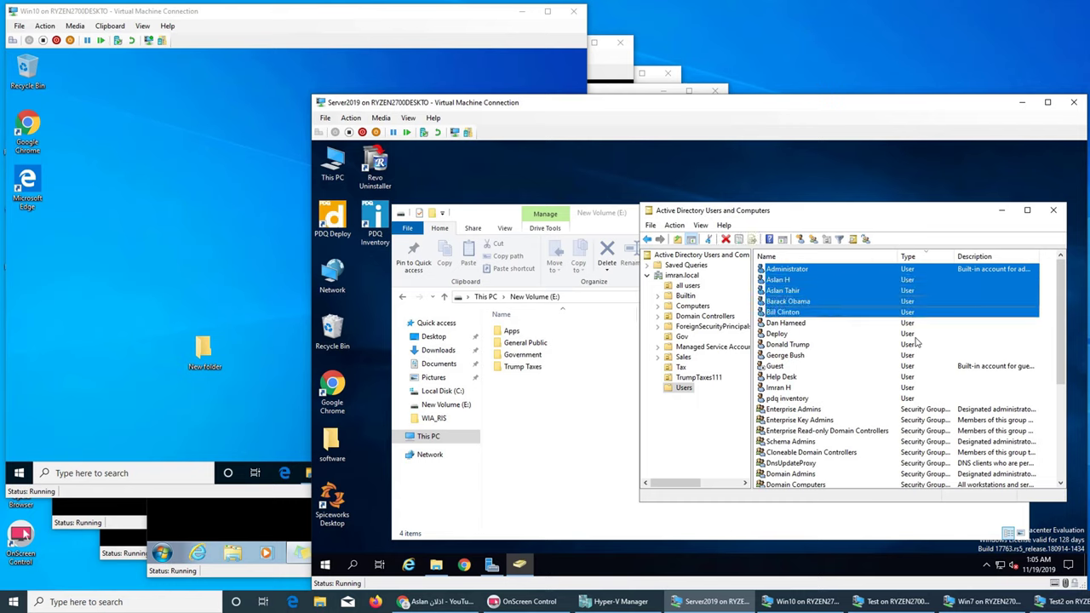
{"action": "key", "text": "shift+Down"}
{"action": "key", "text": "shift+Down"}
{"action": "key", "text": "shift+Down"}
{"action": "key", "text": "shift+Down"}
{"action": "key", "text": "shift+Down"}
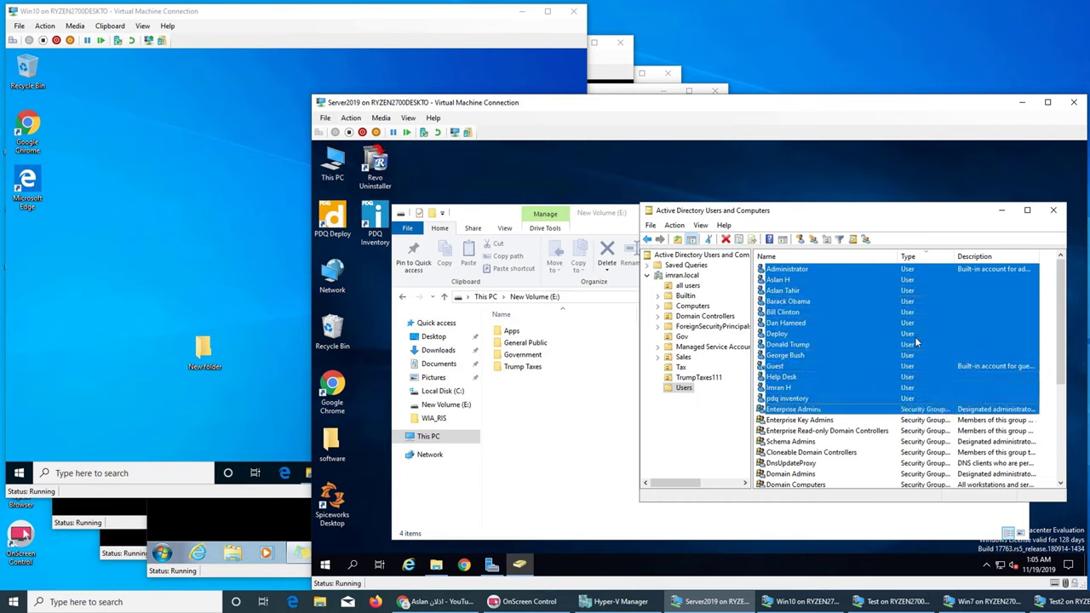
{"action": "key", "text": "shift+Up"}
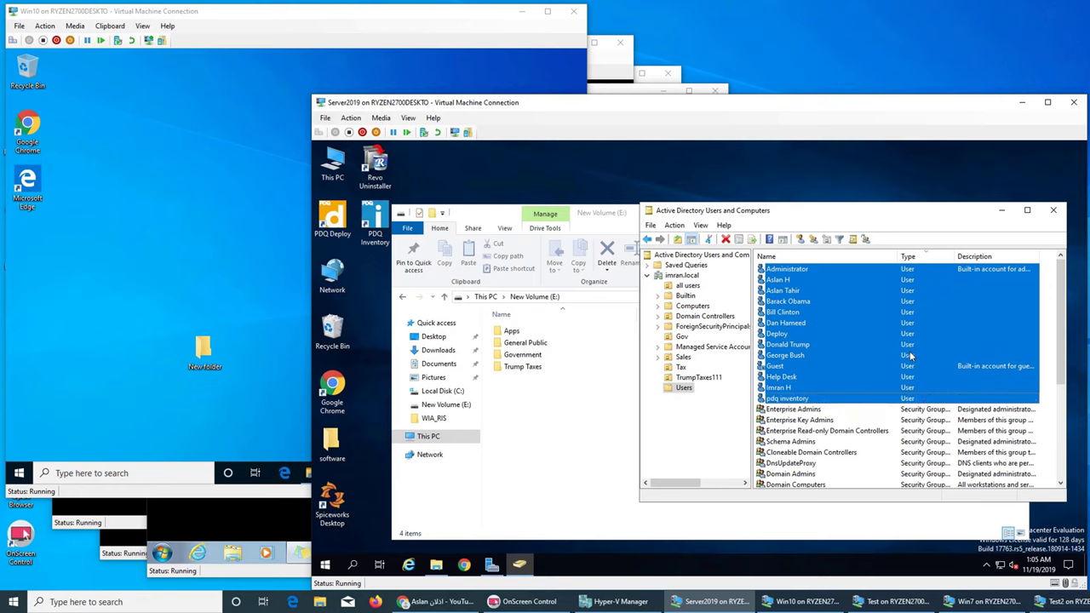
Step: Add the selected users to the All group and show the all users container
{"action": "right_click", "coordinate": [849, 312]}
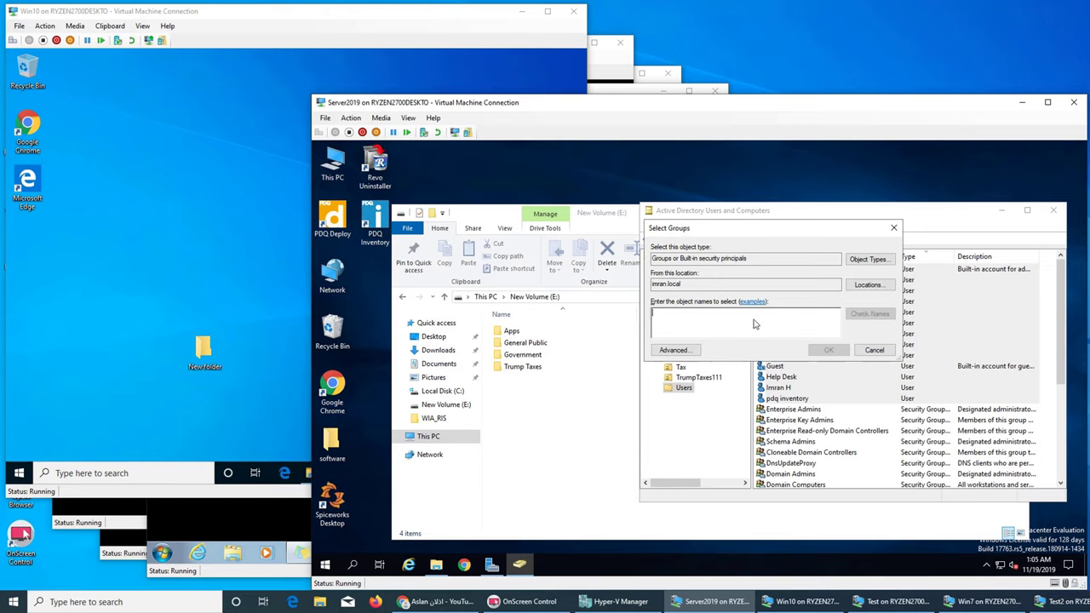
{"action": "type", "text": "all"}
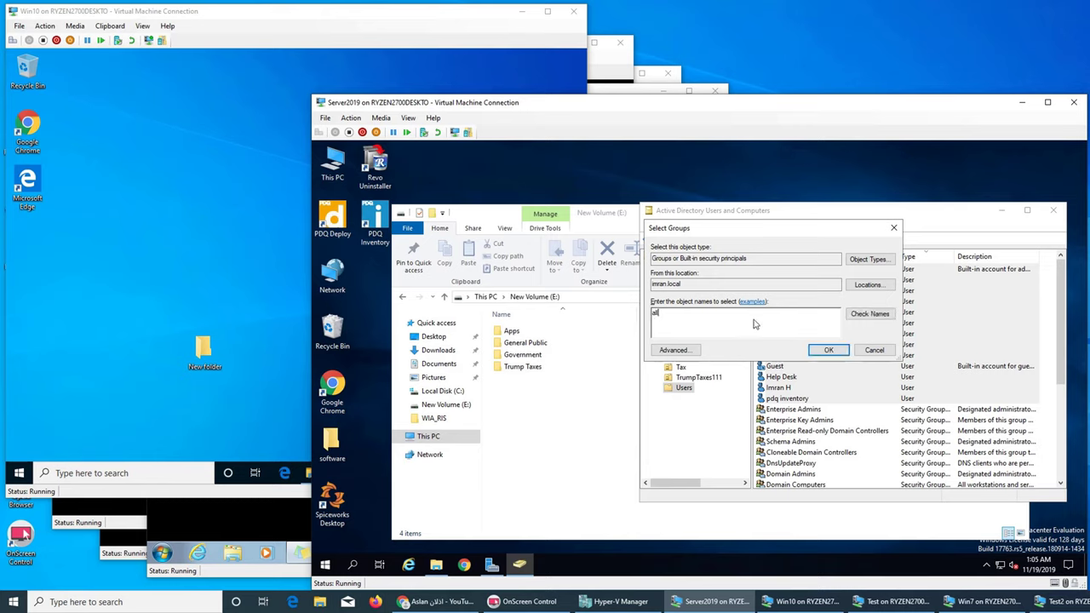
{"action": "left_click", "coordinate": [869, 314]}
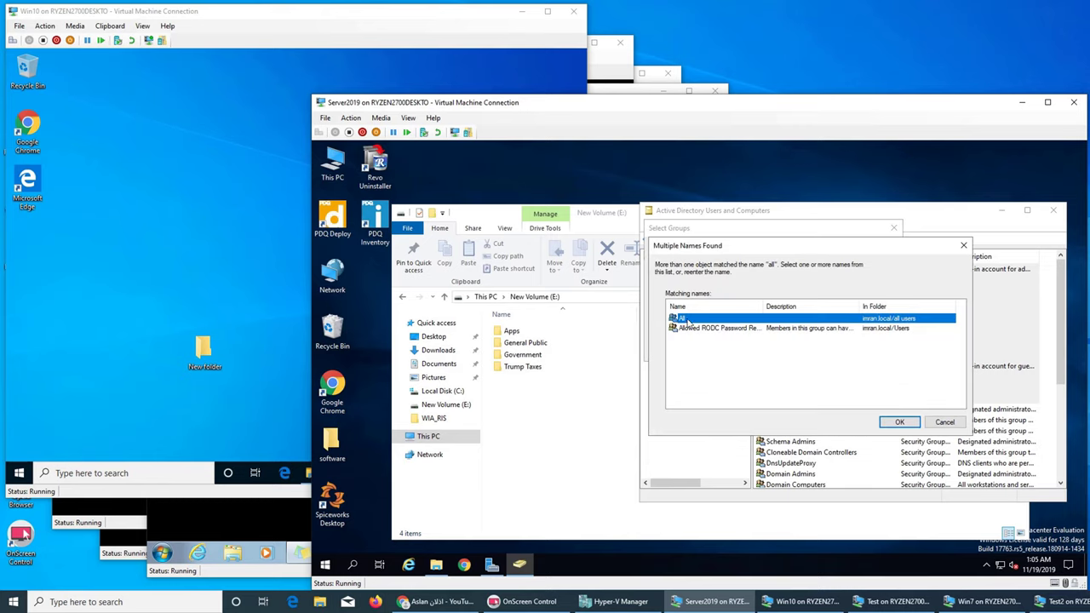
{"action": "left_click", "coordinate": [901, 424]}
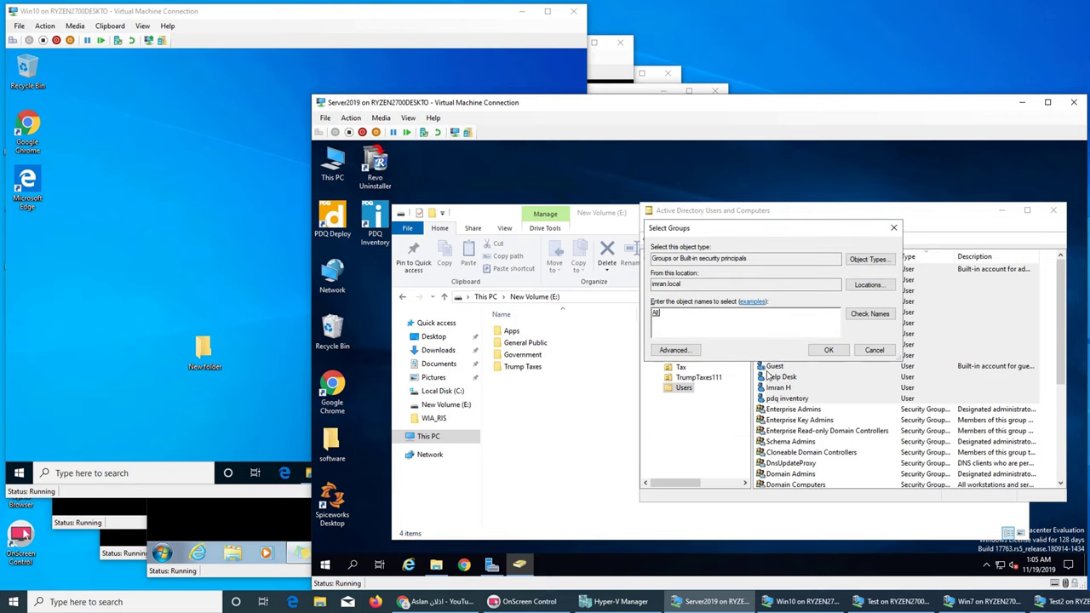
{"action": "left_click", "coordinate": [830, 351]}
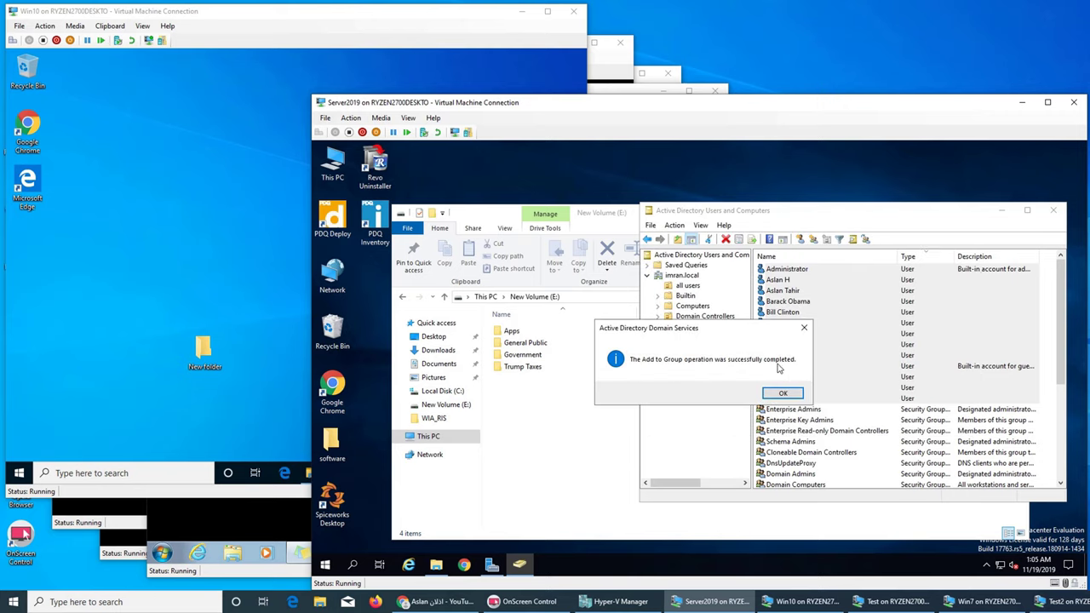
{"action": "left_click", "coordinate": [782, 394]}
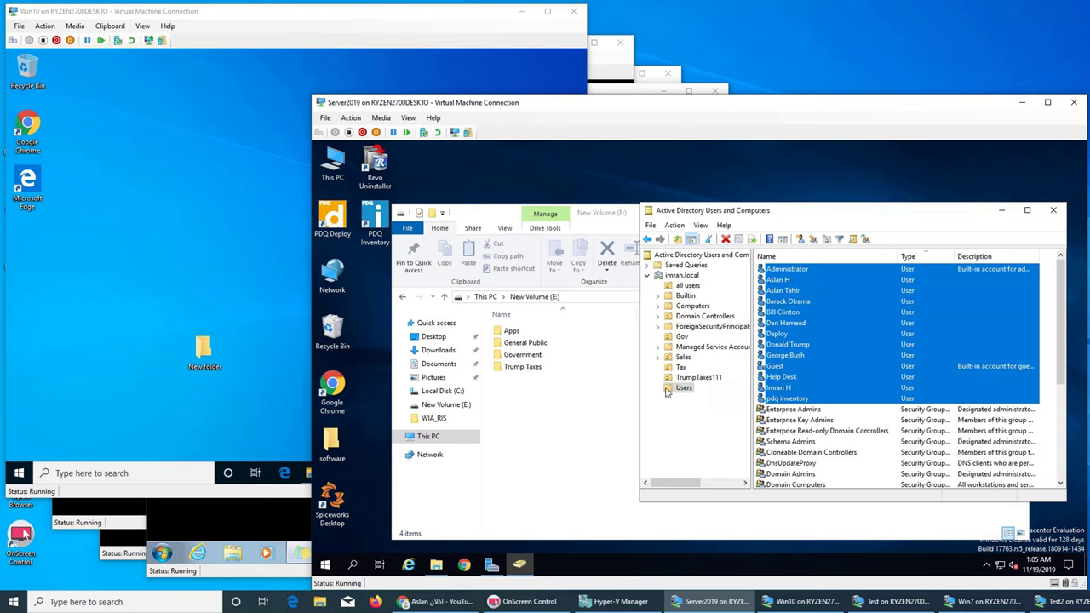
{"action": "left_click", "coordinate": [689, 286]}
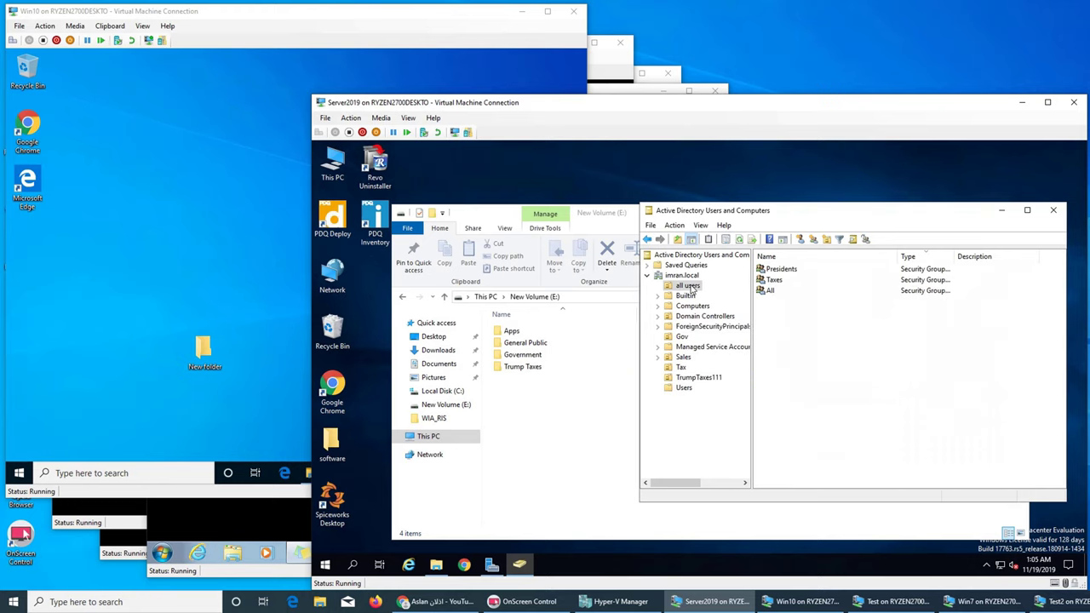
{"action": "left_click", "coordinate": [771, 291]}
{"action": "right_click", "coordinate": [770, 291]}
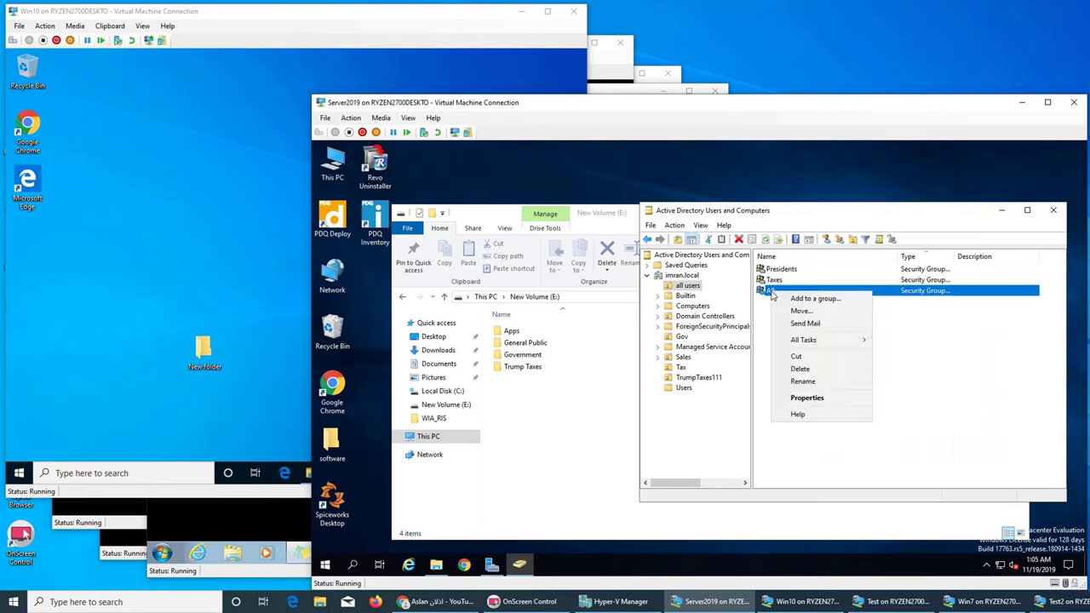
{"action": "left_click", "coordinate": [806, 397]}
{"action": "left_click", "coordinate": [610, 220]}
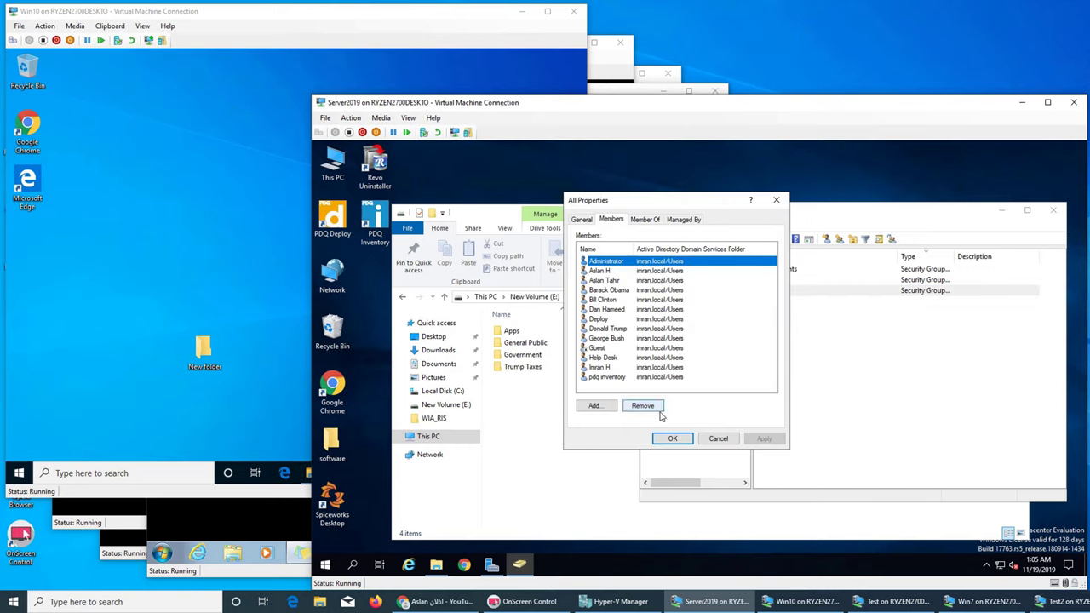
{"action": "left_click", "coordinate": [683, 439]}
{"action": "left_click", "coordinate": [830, 382]}
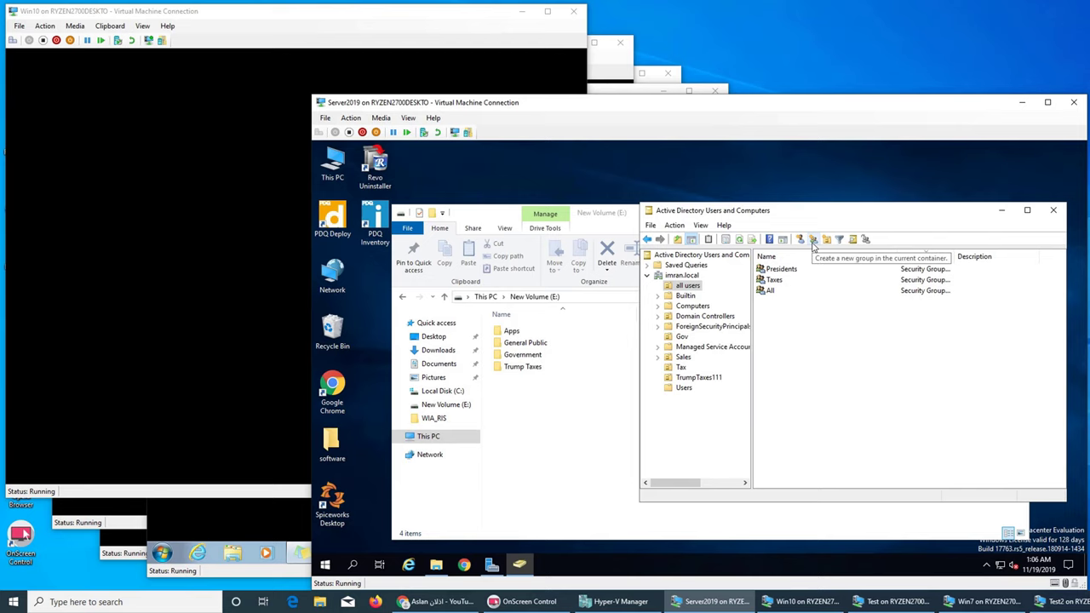
Step: Sign in to the Test machine with the domain user's password
{"action": "left_click", "coordinate": [4, 402]}
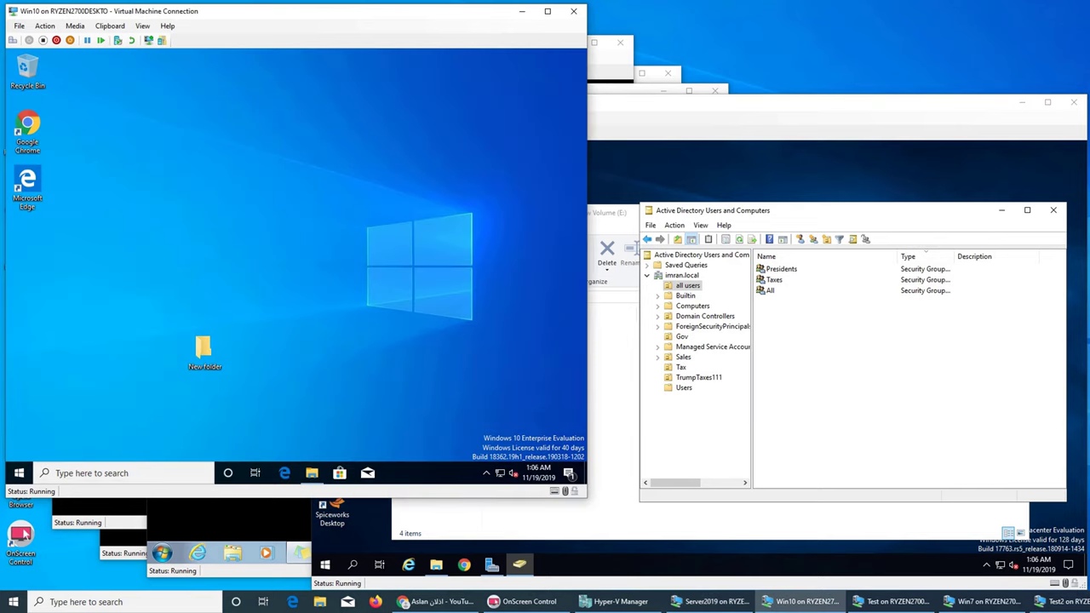
{"action": "key", "text": "space"}
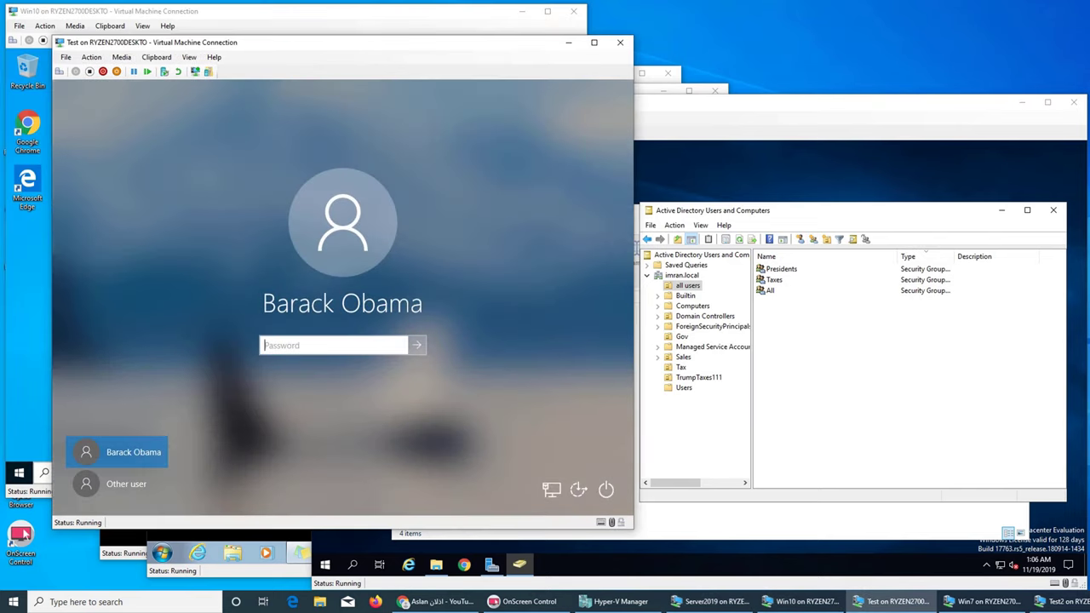
{"action": "type", "text": "Password1"}
{"action": "key", "text": "Return"}
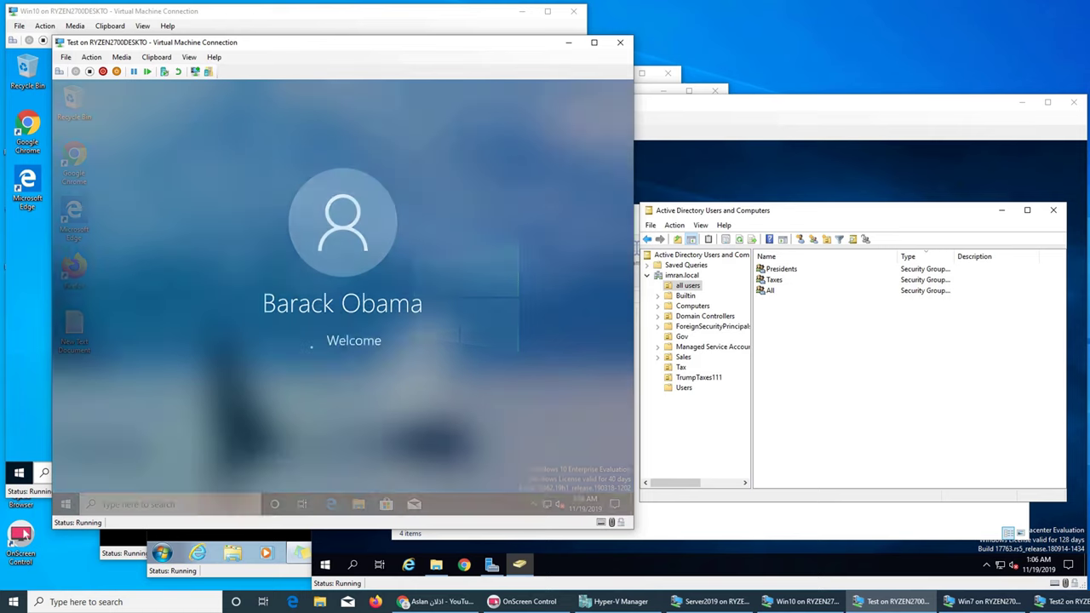
Step: Sign in to Test2 with the second user's password, then return to Server2019
{"action": "key", "text": "alt+Tab"}
{"action": "key", "text": "space"}
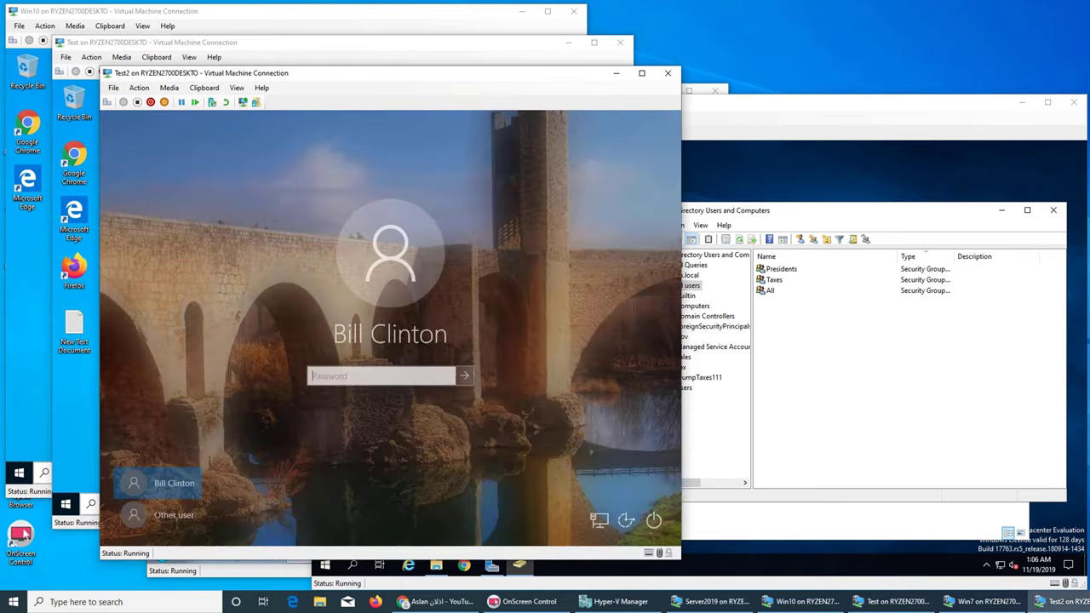
{"action": "type", "text": "Password1"}
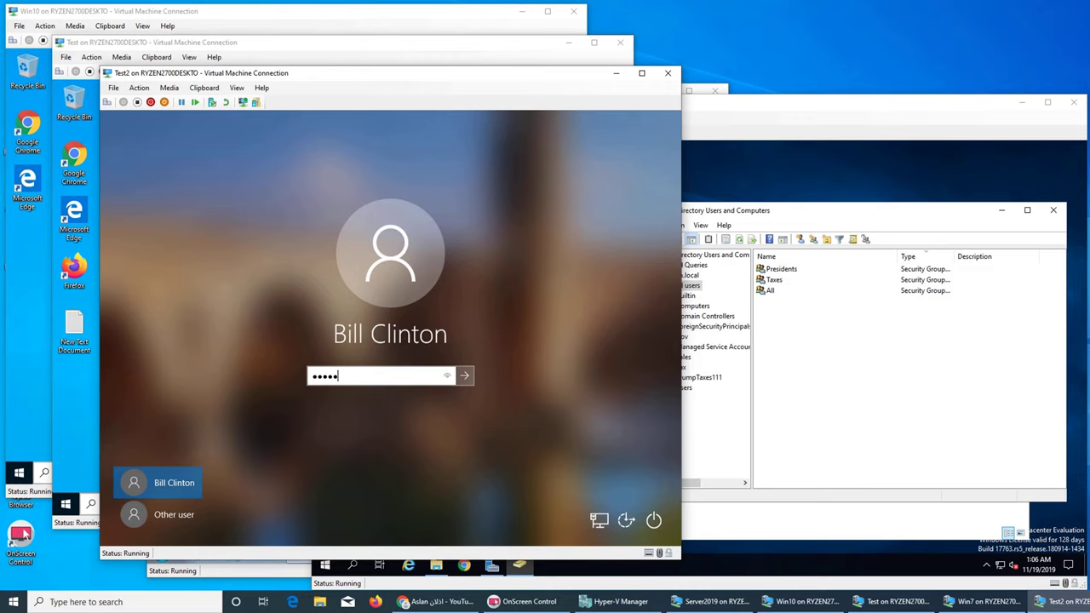
{"action": "type", "text": "23"}
{"action": "key", "text": "Return"}
{"action": "key", "text": "alt+Tab"}
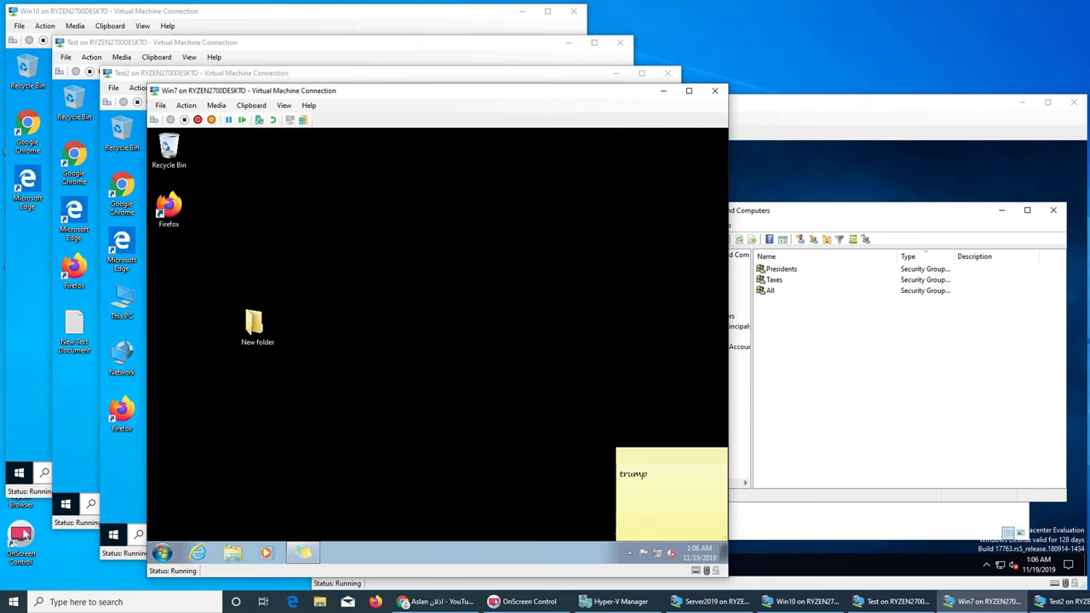
{"action": "key", "text": "alt+Tab"}
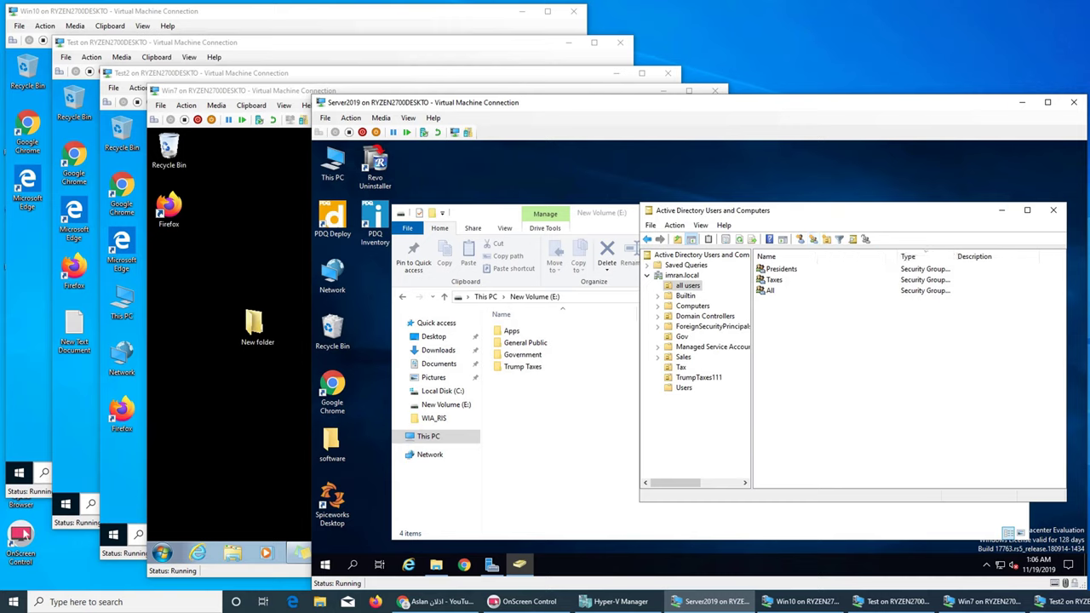
Step: Browse the Users container's accounts and groups and open the Administrator account's properties
{"action": "left_click", "coordinate": [683, 387]}
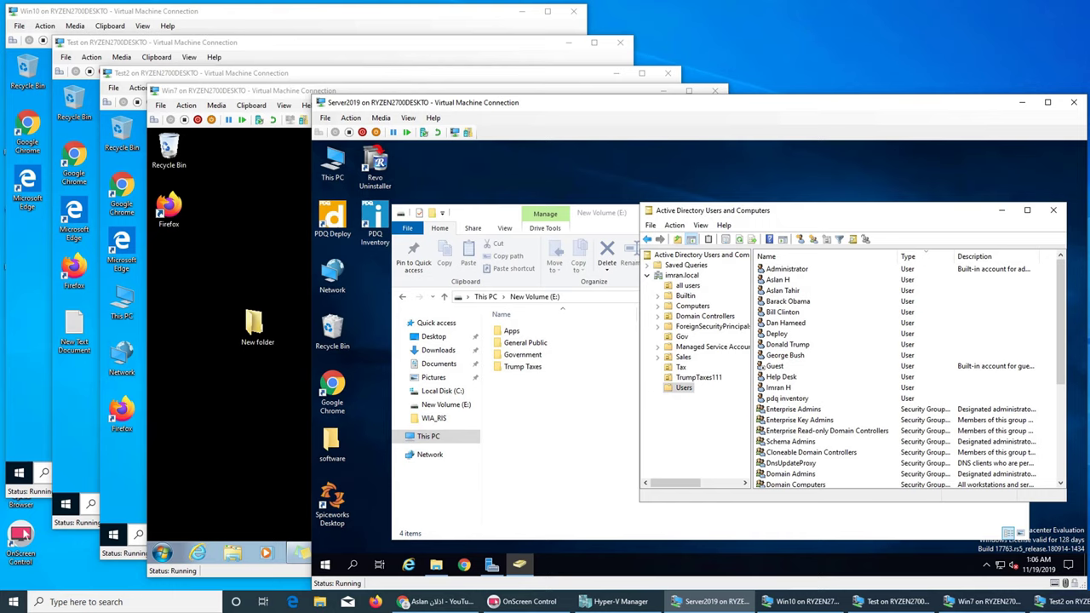
{"action": "scroll", "coordinate": [910, 378], "scroll_direction": "down", "scroll_amount": 4}
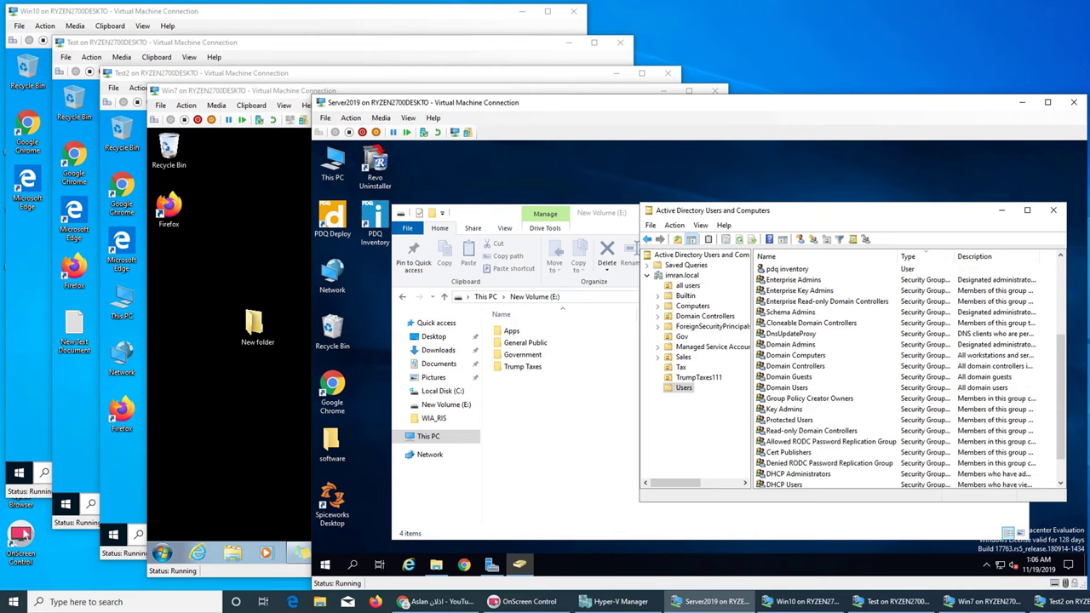
{"action": "scroll", "coordinate": [910, 377], "scroll_direction": "down", "scroll_amount": 1}
{"action": "scroll", "coordinate": [910, 377], "scroll_direction": "up", "scroll_amount": 2}
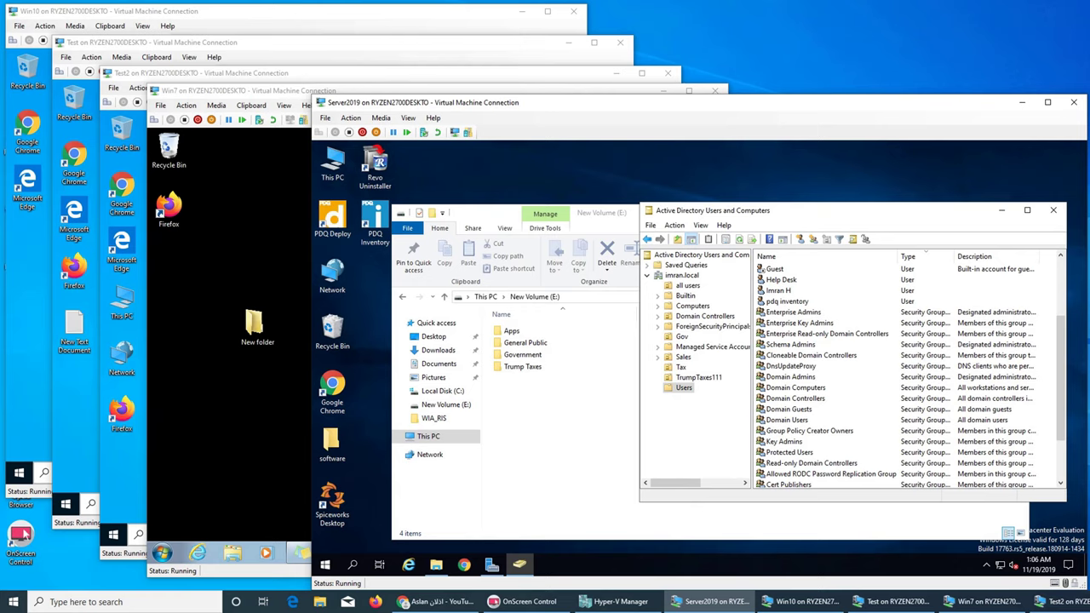
{"action": "left_click", "coordinate": [790, 377]}
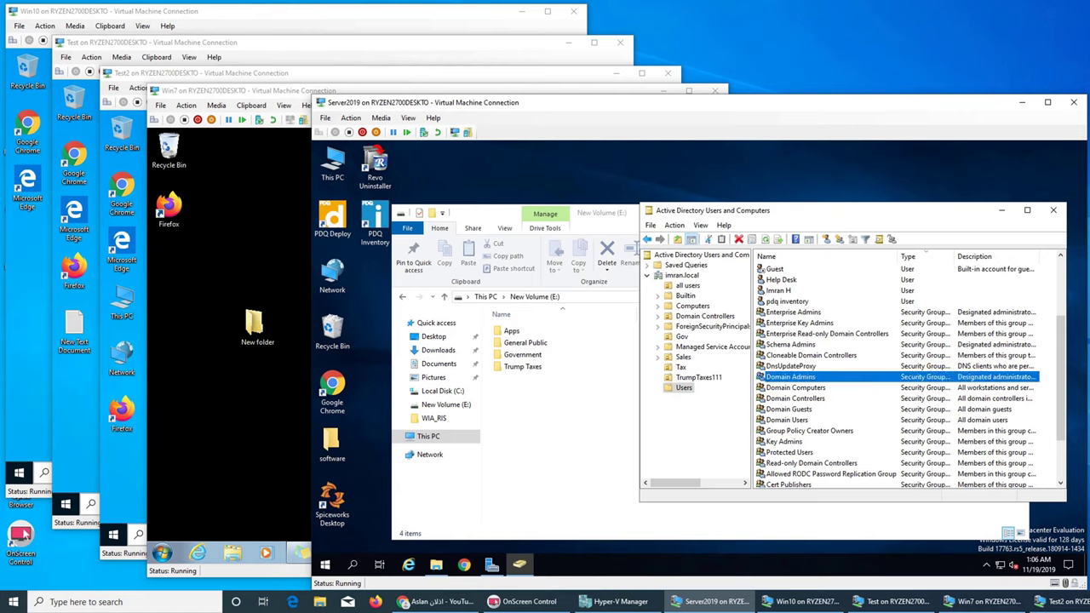
{"action": "scroll", "coordinate": [907, 374], "scroll_direction": "down", "scroll_amount": 2}
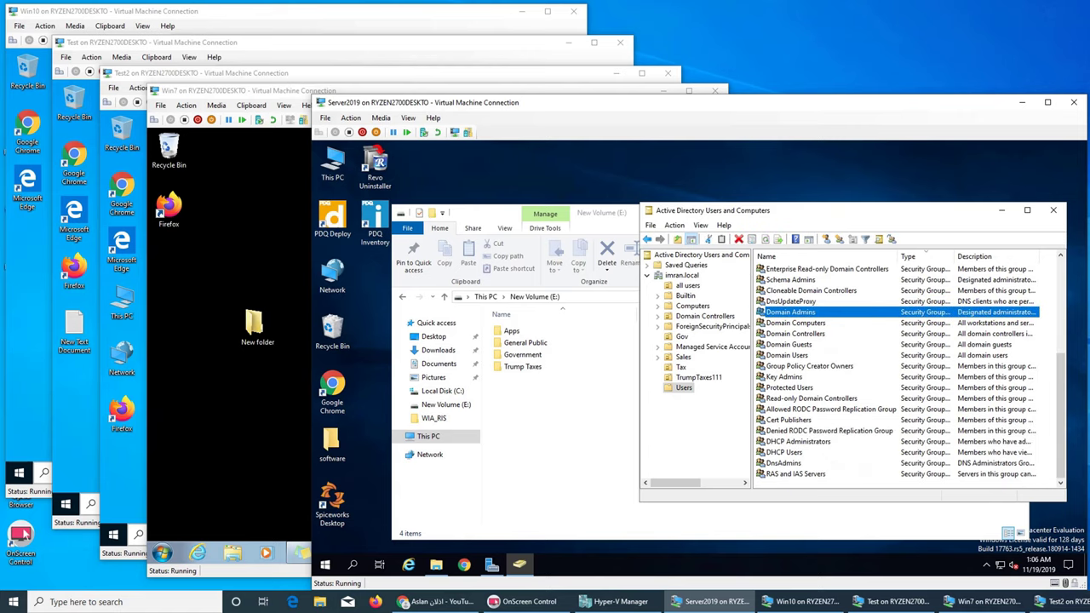
{"action": "scroll", "coordinate": [907, 375], "scroll_direction": "up", "scroll_amount": 5}
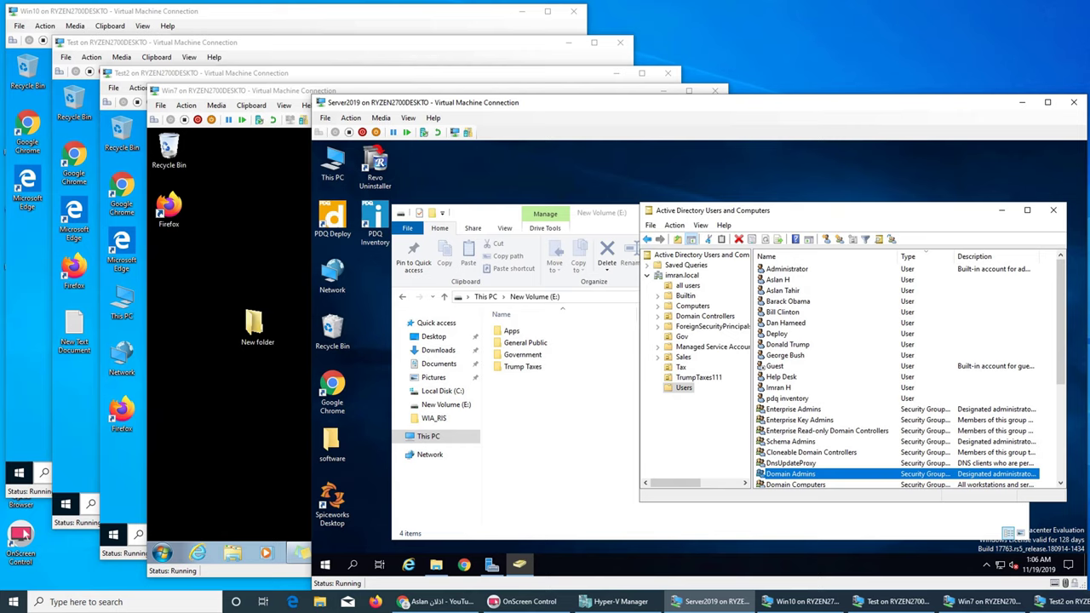
{"action": "left_click", "coordinate": [787, 268]}
{"action": "right_click", "coordinate": [780, 269]}
{"action": "left_click", "coordinate": [821, 428]}
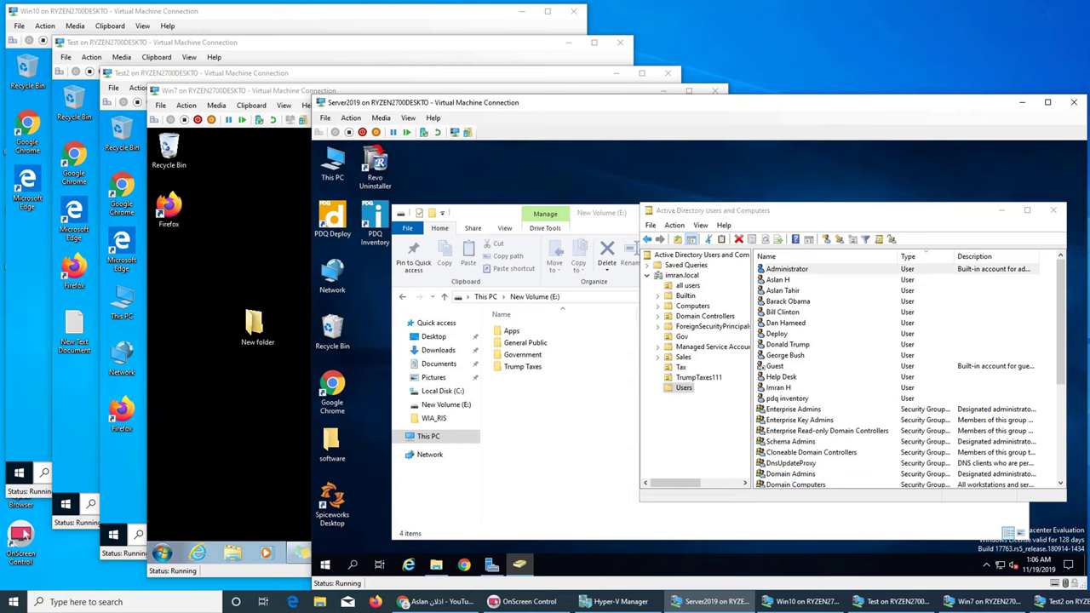
Step: Check the Administrator's Member Of groups, cancel, then select Enterprise Admins and Domain Admins
{"action": "left_click", "coordinate": [597, 220]}
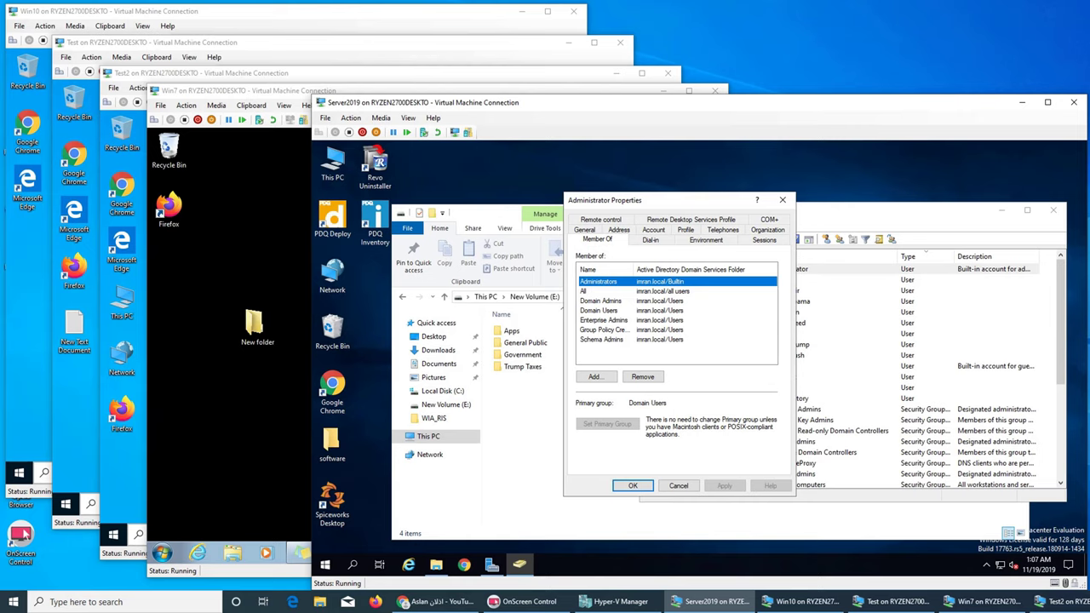
{"action": "left_click", "coordinate": [679, 486]}
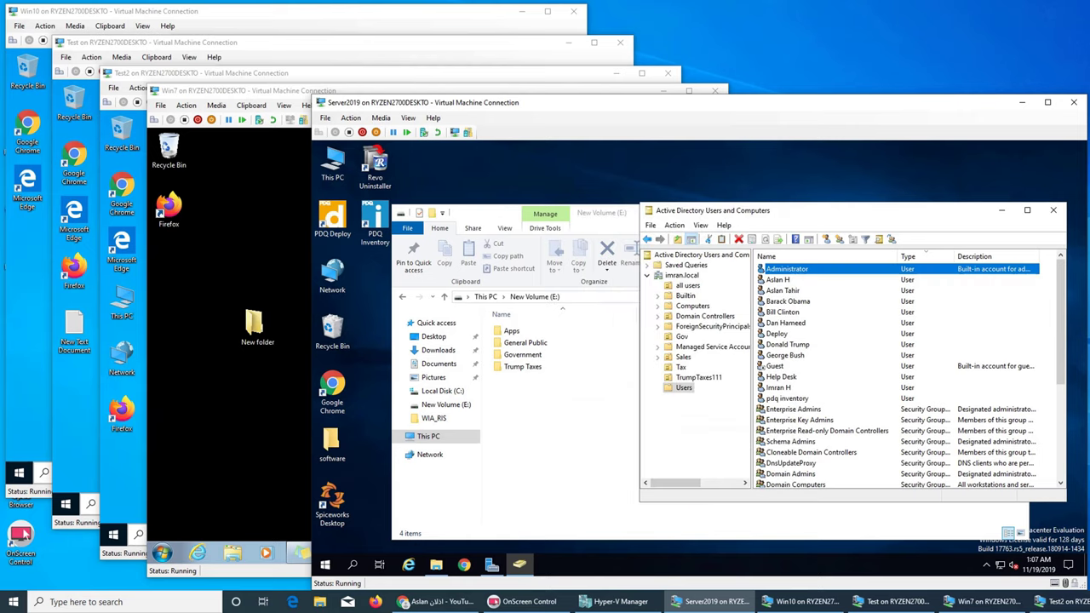
{"action": "scroll", "coordinate": [907, 374], "scroll_direction": "down", "scroll_amount": 1}
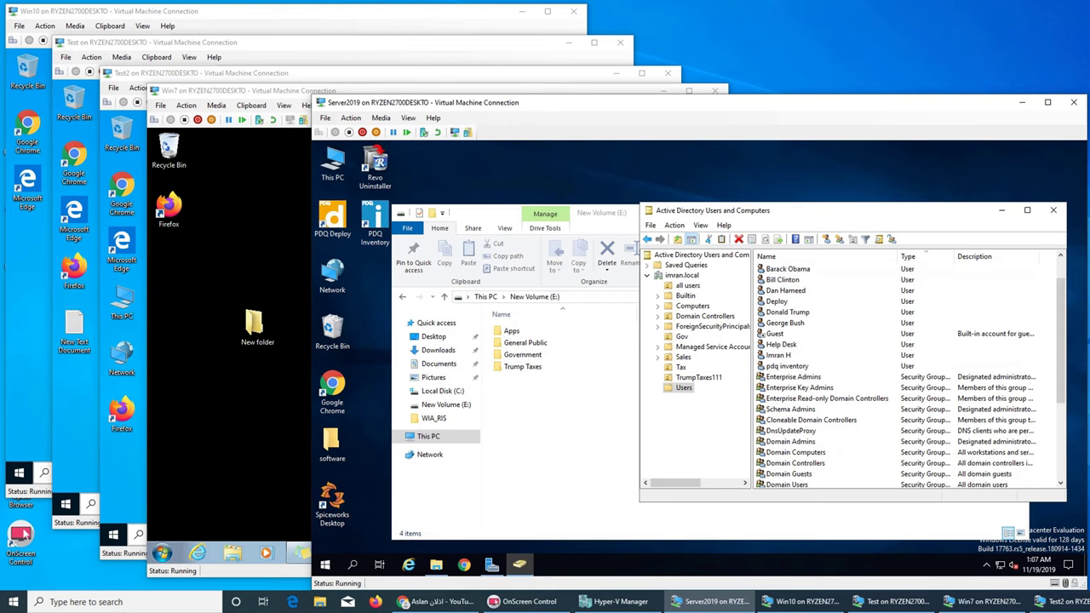
{"action": "scroll", "coordinate": [907, 375], "scroll_direction": "down", "scroll_amount": 4}
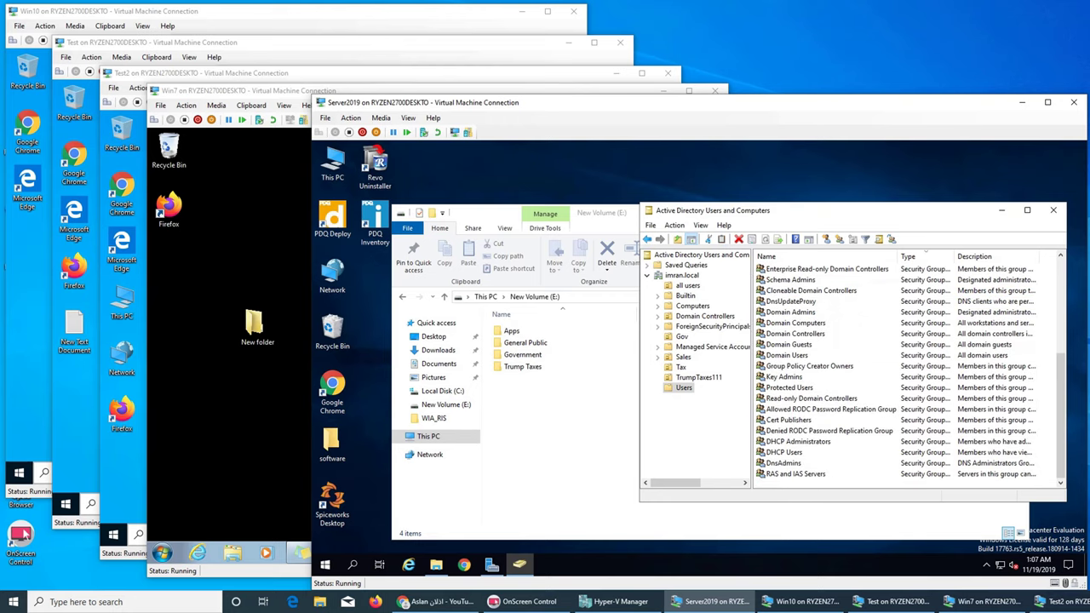
{"action": "scroll", "coordinate": [907, 374], "scroll_direction": "up", "scroll_amount": 1}
{"action": "left_click", "coordinate": [792, 279]}
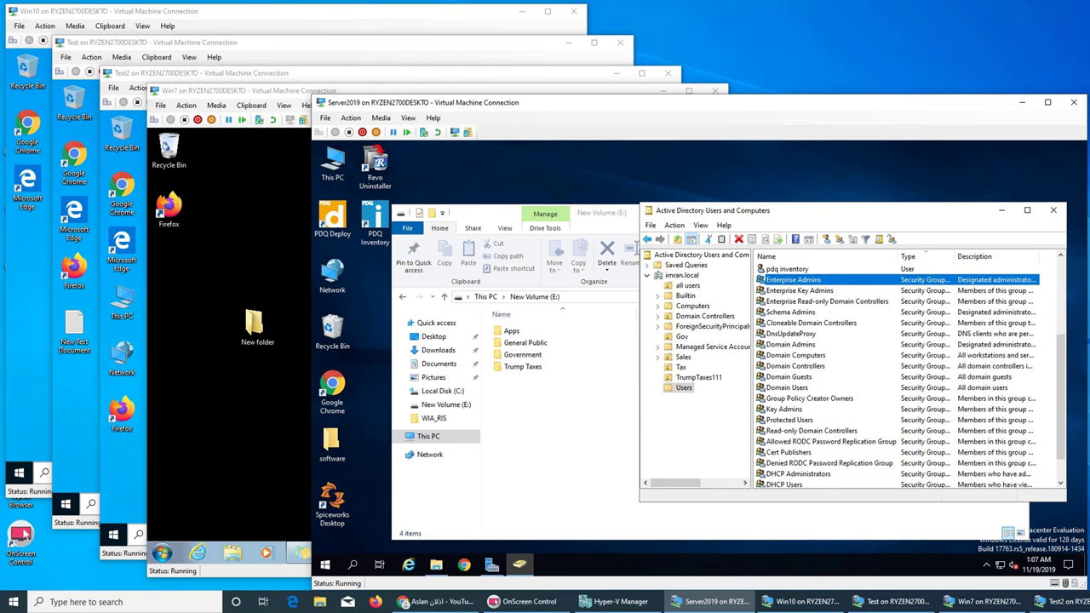
{"action": "scroll", "coordinate": [907, 375], "scroll_direction": "down", "scroll_amount": 1}
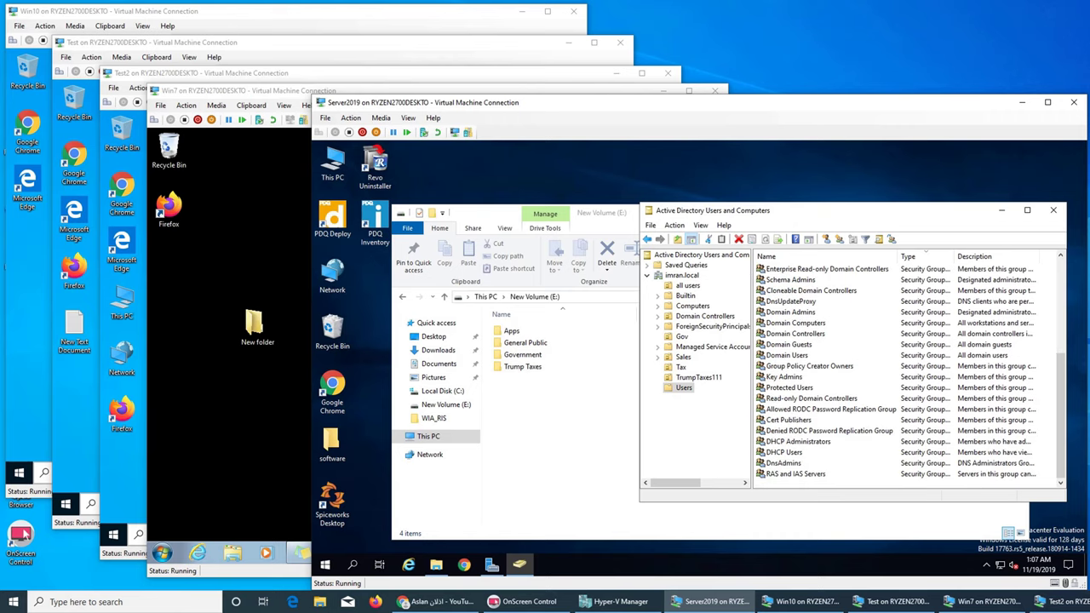
{"action": "scroll", "coordinate": [907, 374], "scroll_direction": "up", "scroll_amount": 5}
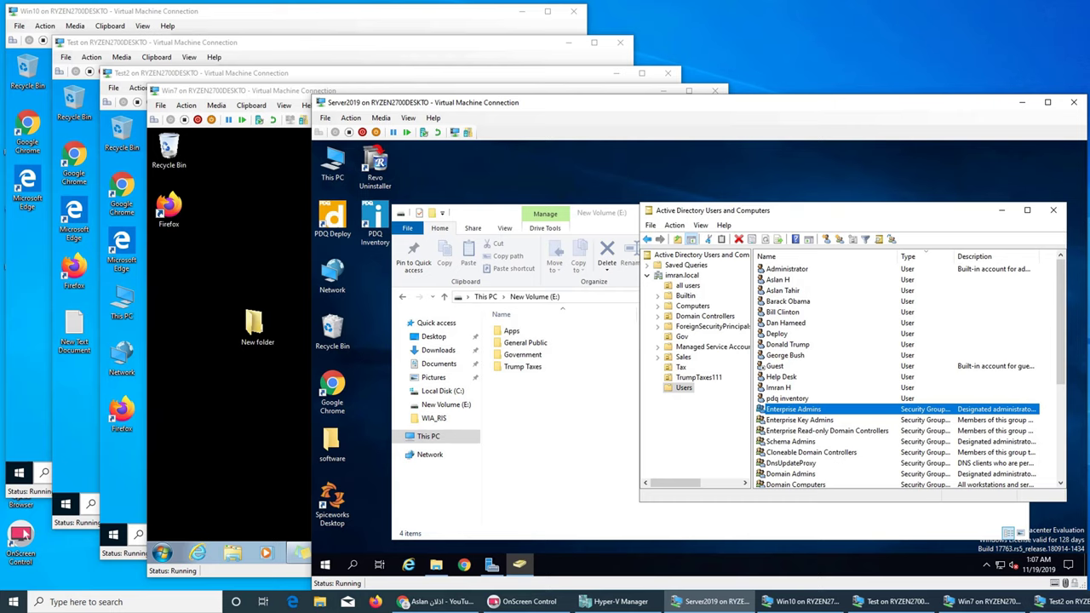
{"action": "left_click", "coordinate": [791, 474]}
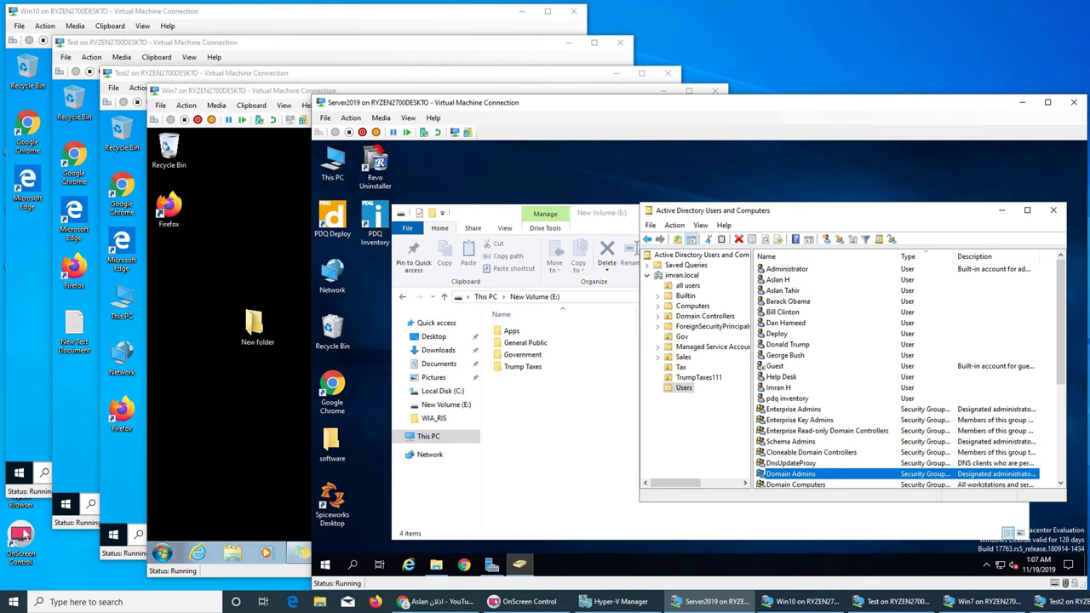
{"action": "right_click", "coordinate": [828, 473]}
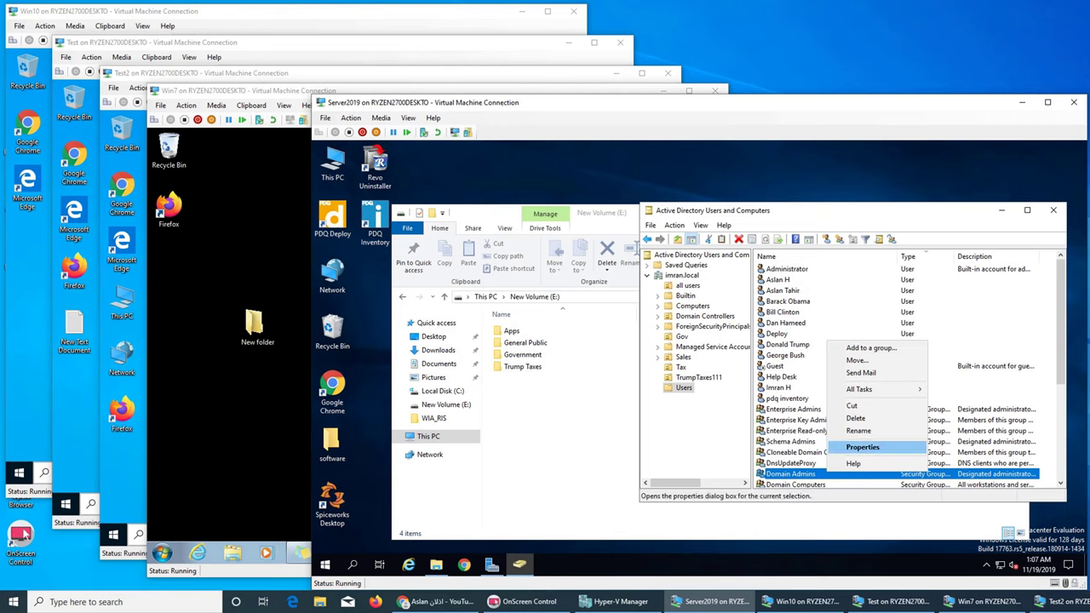
{"action": "left_click", "coordinate": [863, 447]}
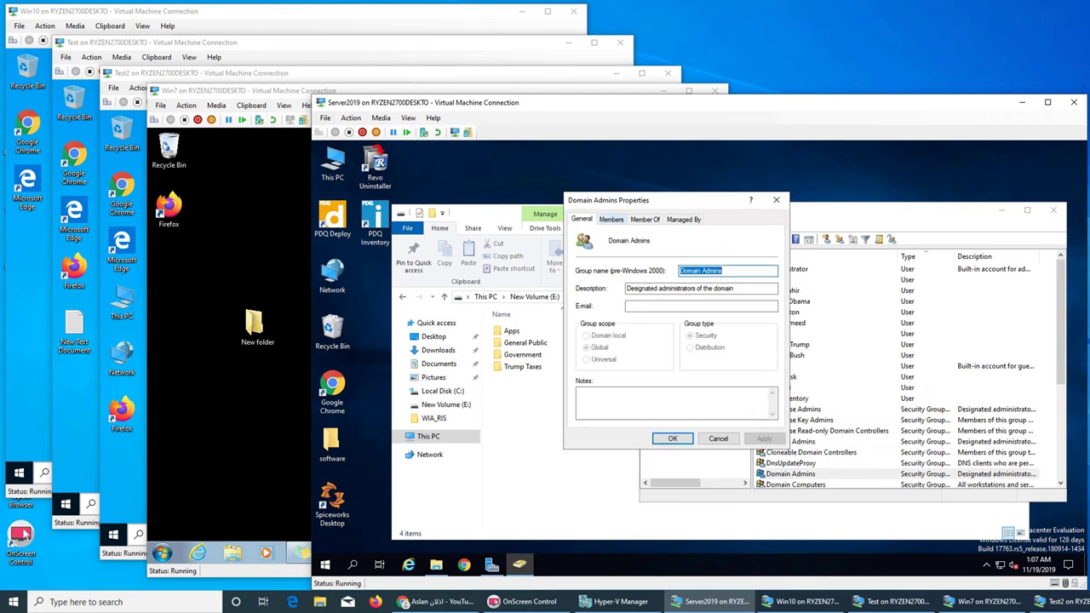
{"action": "left_click", "coordinate": [611, 219]}
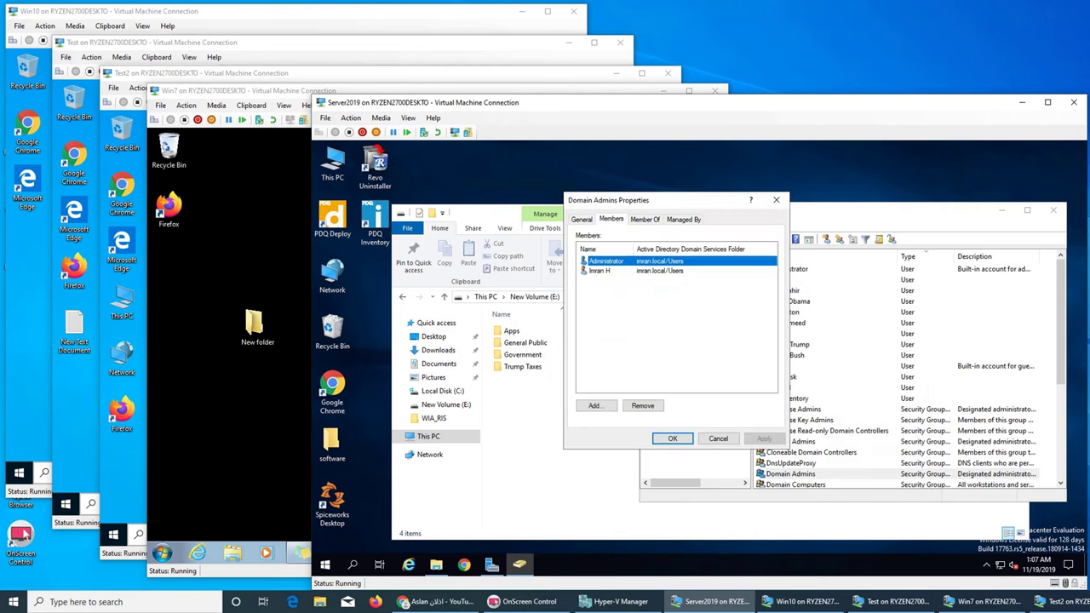
{"action": "left_click", "coordinate": [594, 406]}
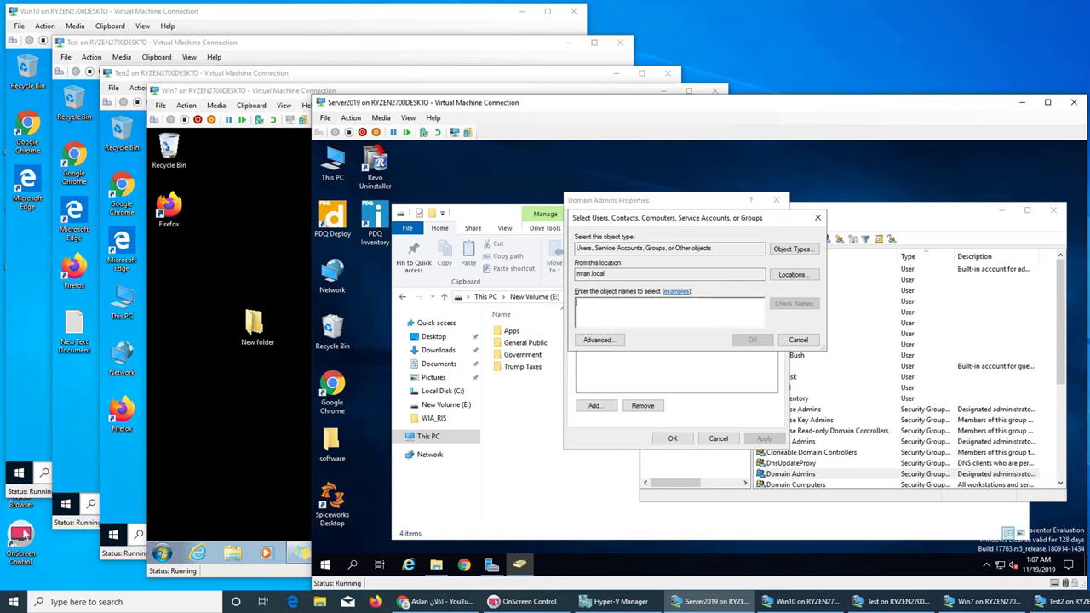
{"action": "type", "text": "Help"}
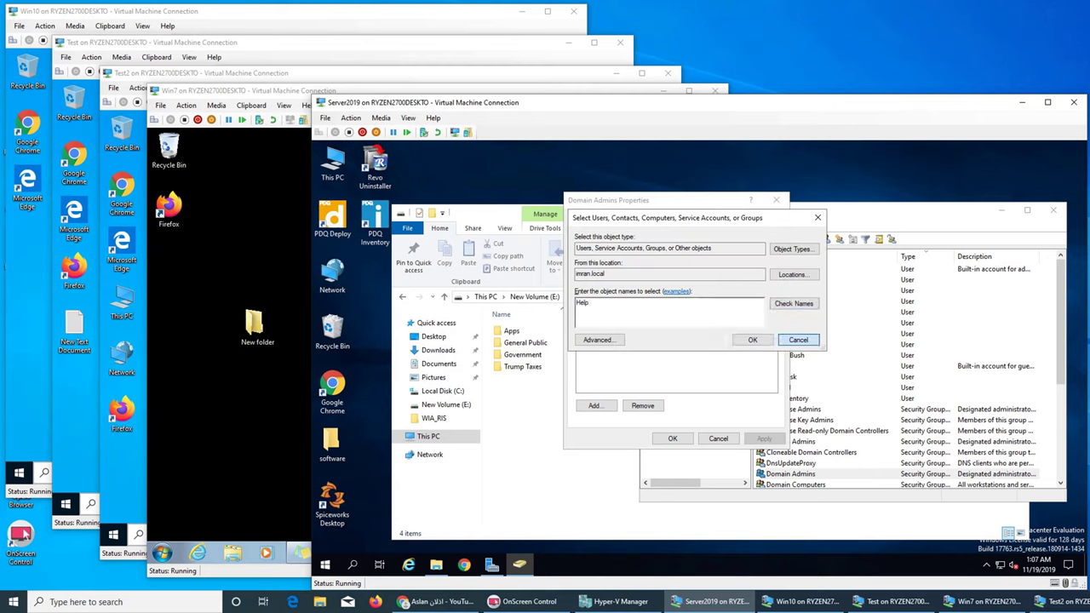
{"action": "left_click", "coordinate": [798, 340]}
{"action": "left_click", "coordinate": [718, 439]}
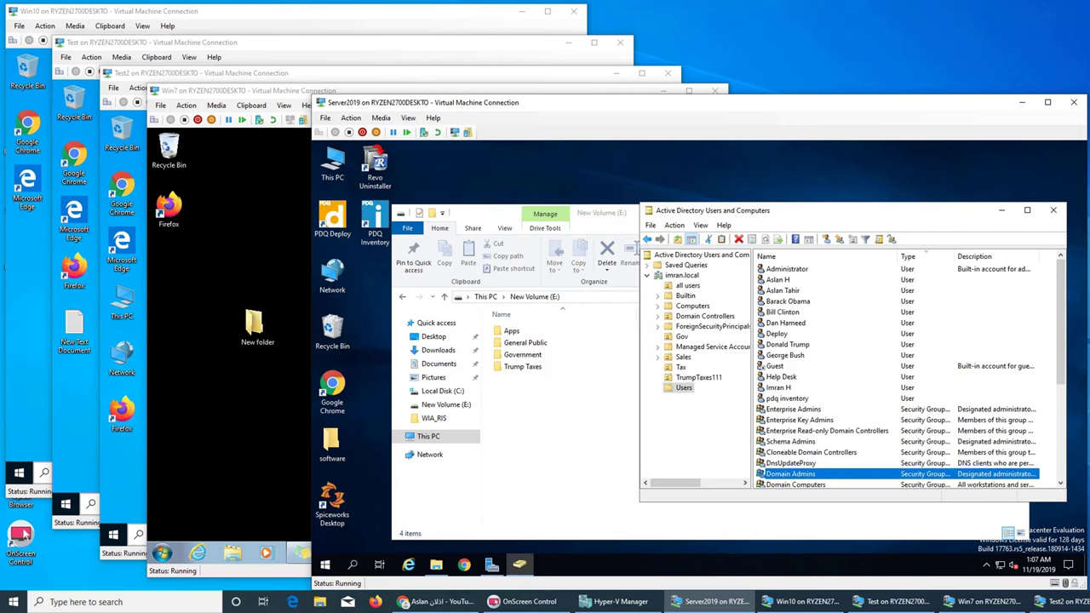
Step: Add the Help Desk account to Domain Admins through its Member Of tab and save
{"action": "left_click", "coordinate": [781, 376]}
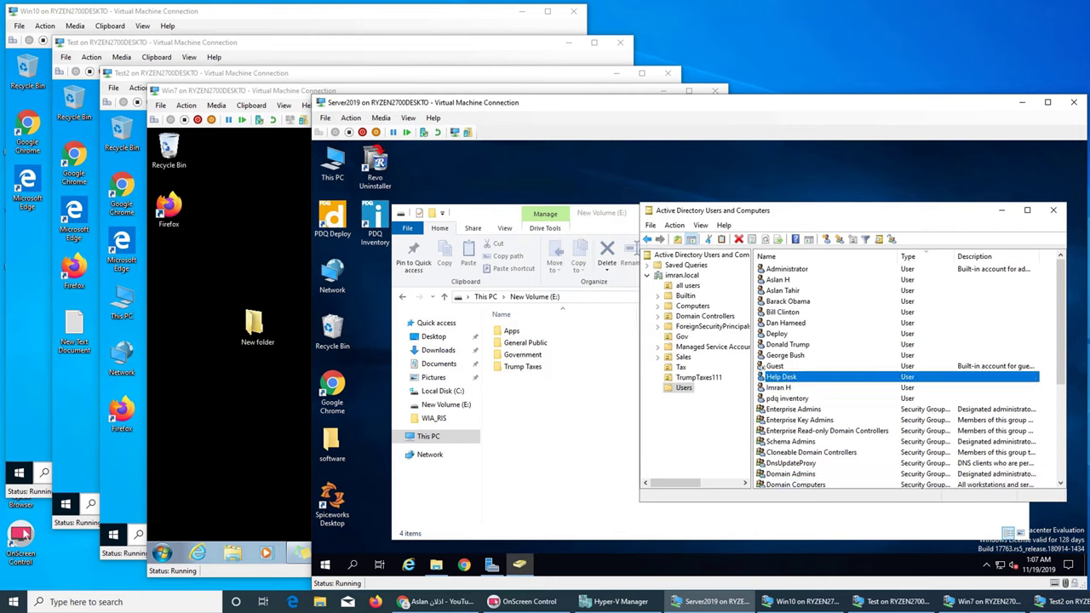
{"action": "right_click", "coordinate": [781, 377]}
{"action": "left_click", "coordinate": [835, 351]}
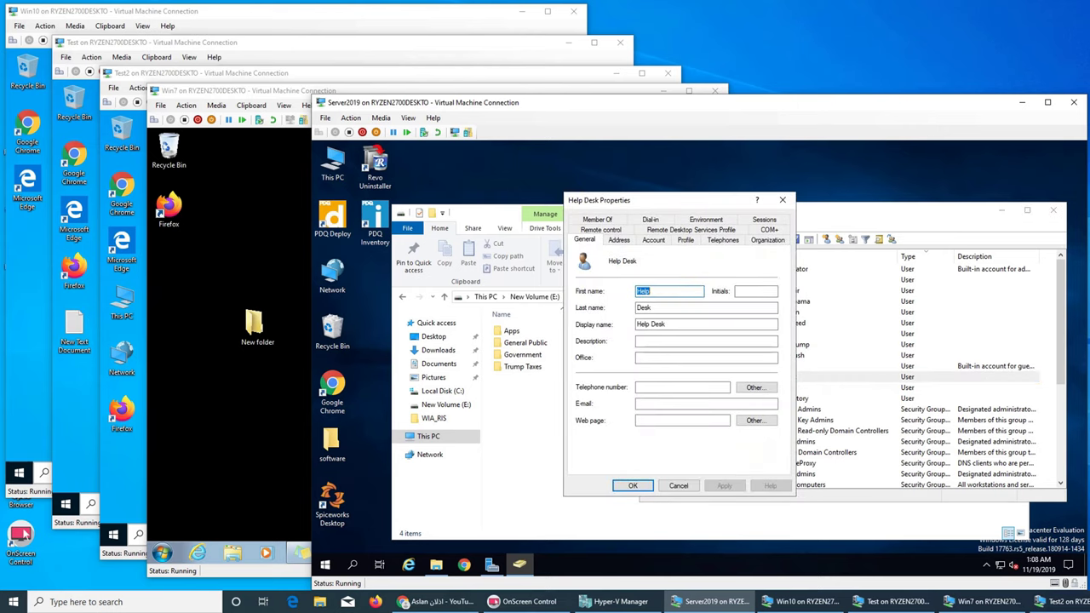
{"action": "left_click", "coordinate": [597, 219]}
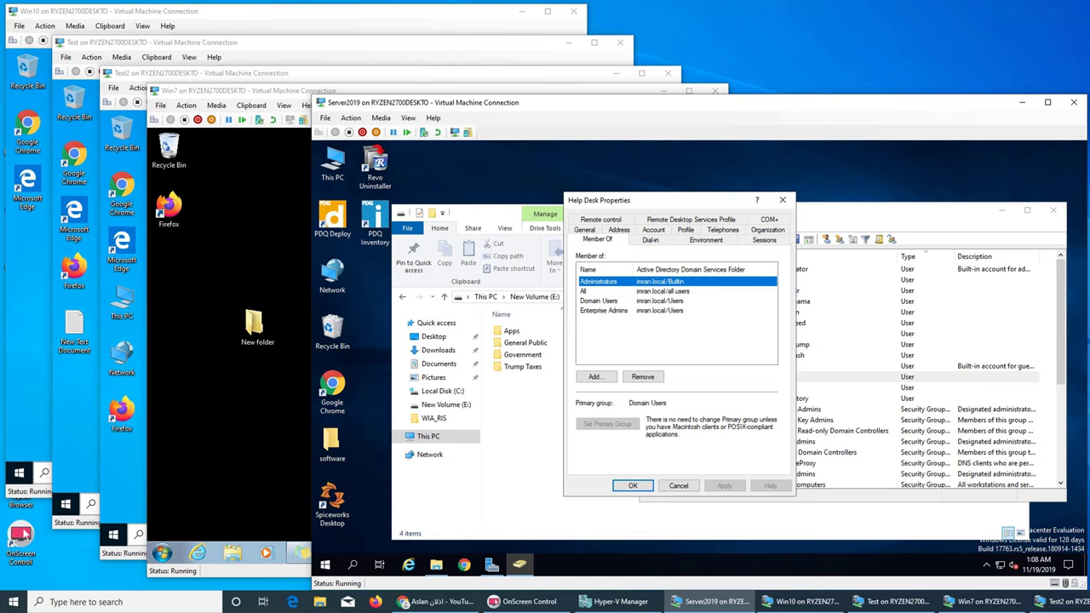
{"action": "left_click", "coordinate": [595, 377]}
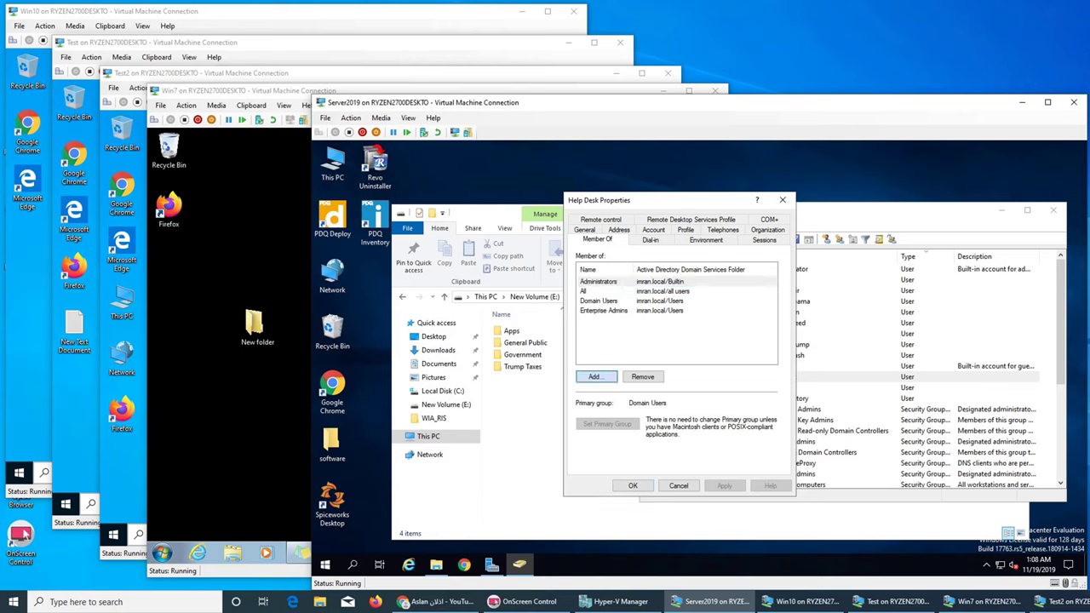
{"action": "type", "text": "Domain"}
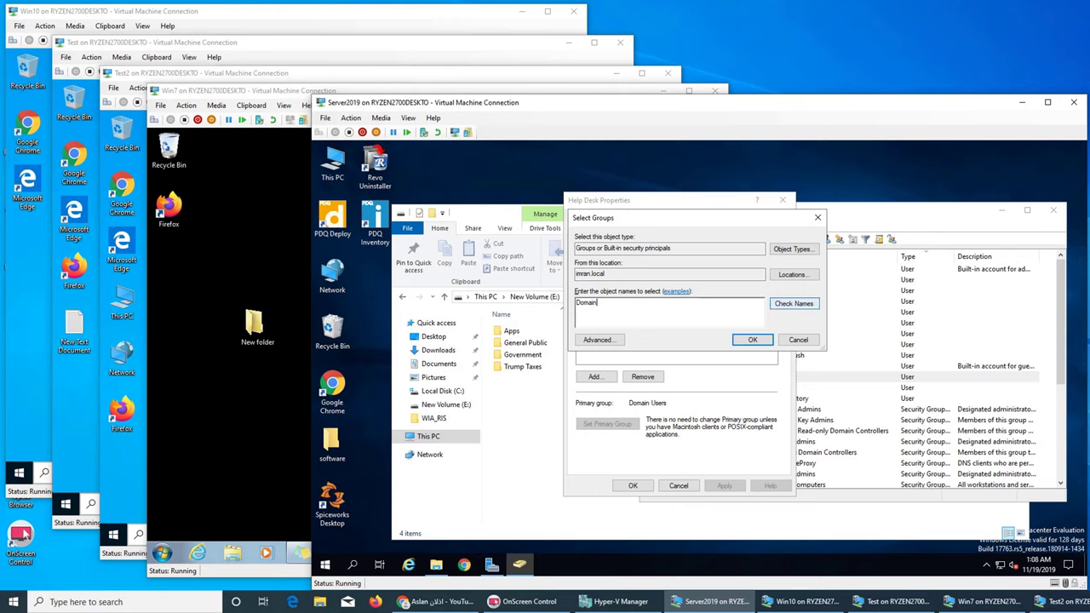
{"action": "left_click", "coordinate": [794, 303]}
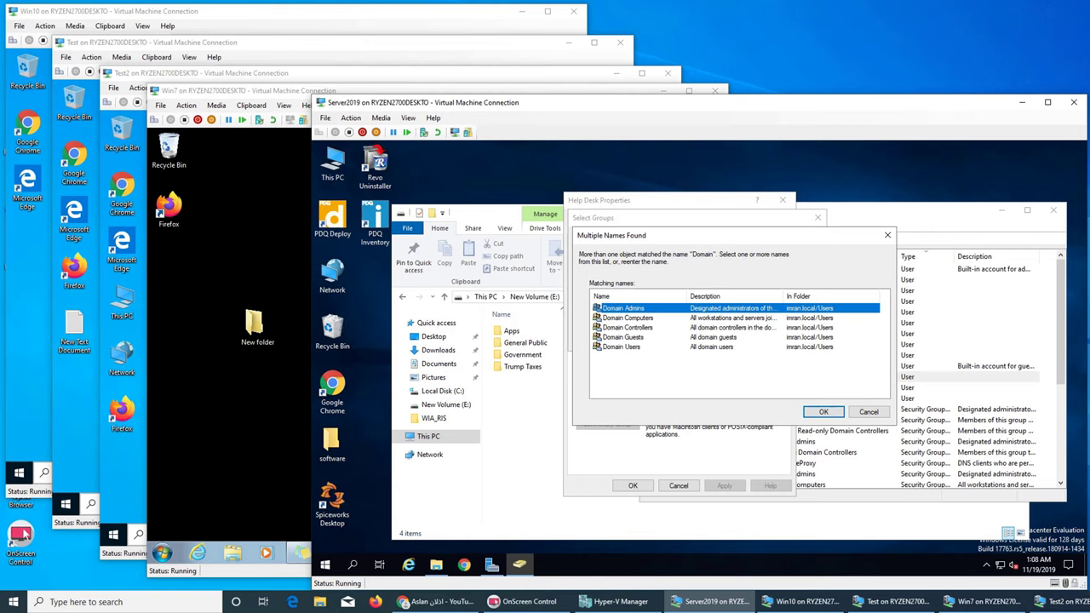
{"action": "key", "text": "Return"}
{"action": "left_click", "coordinate": [752, 340]}
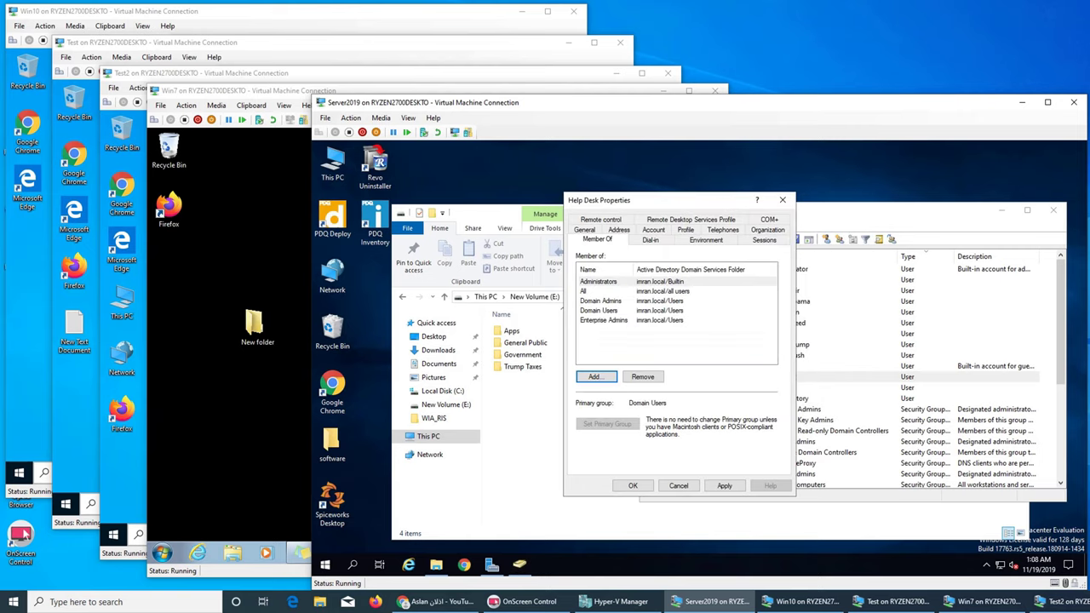
{"action": "left_click", "coordinate": [633, 485]}
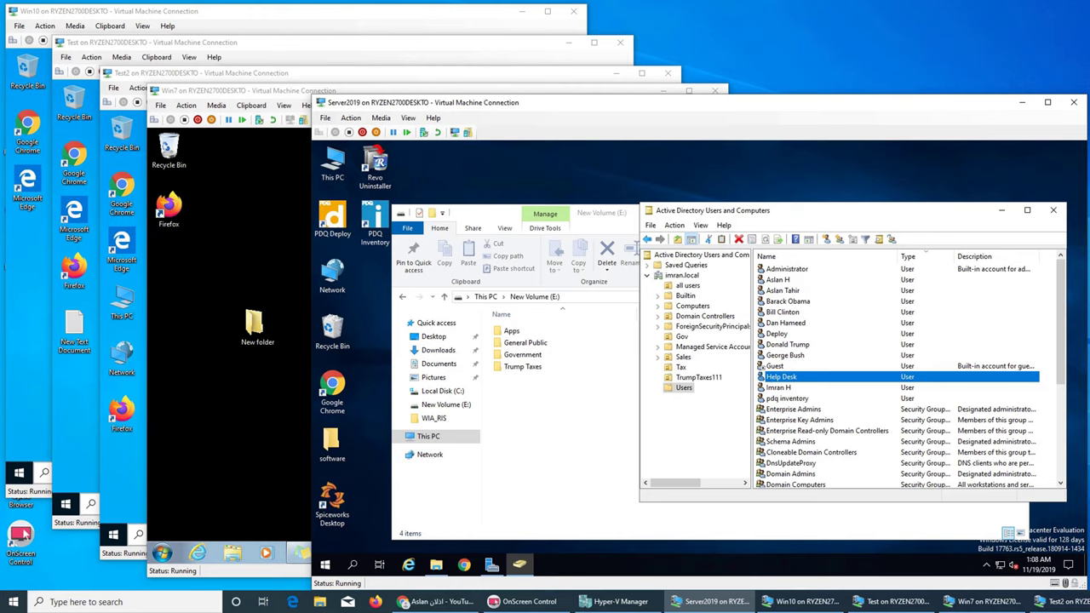
{"action": "scroll", "coordinate": [895, 374], "scroll_direction": "down", "scroll_amount": 5}
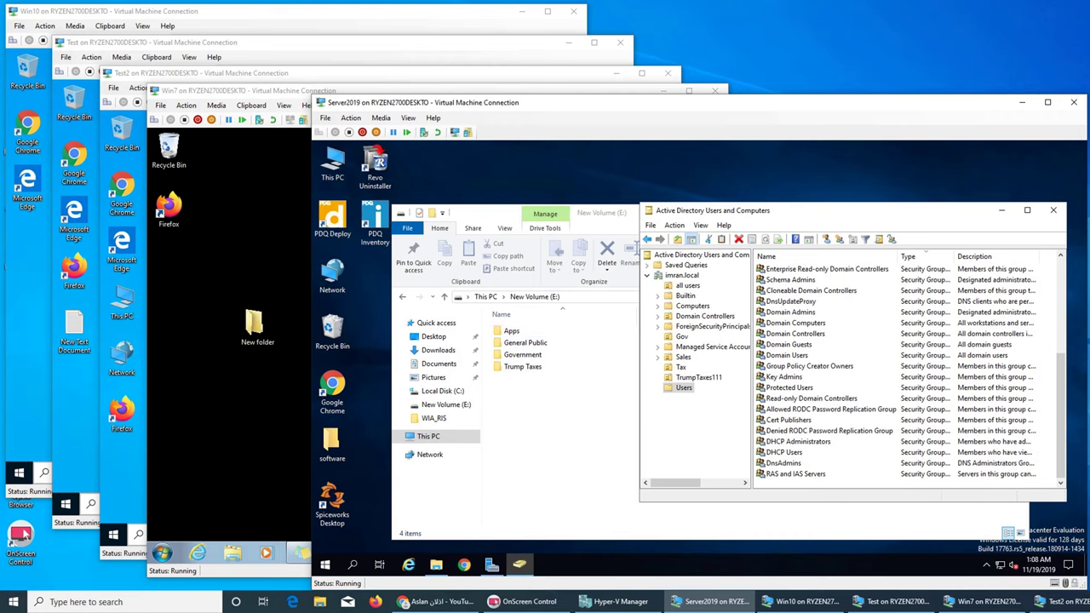
{"action": "scroll", "coordinate": [894, 375], "scroll_direction": "up", "scroll_amount": 4}
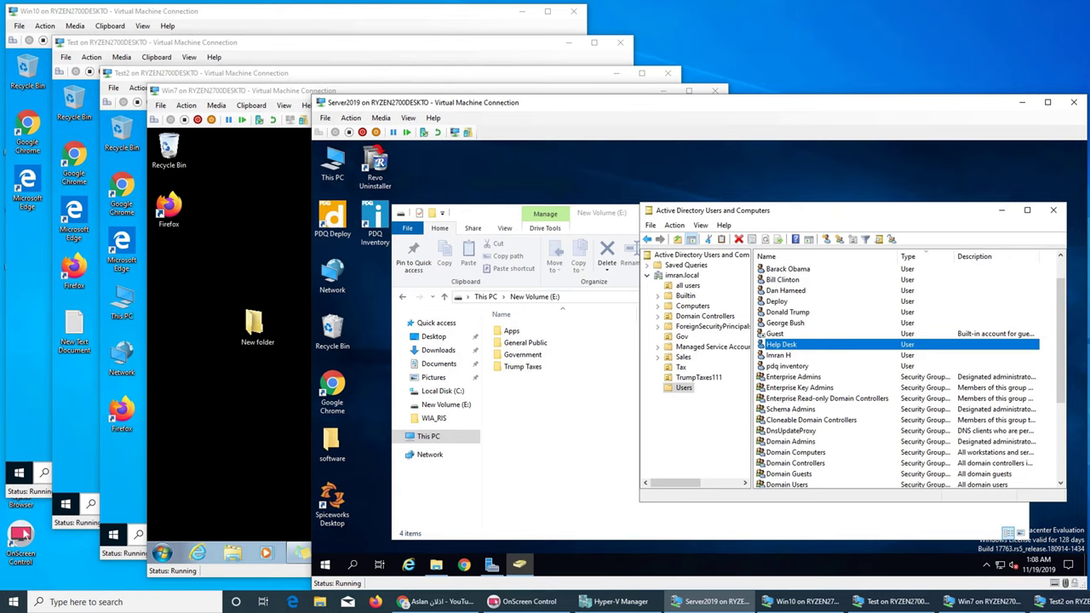
Step: Tick Share this folder for Apps in its Advanced Sharing settings
{"action": "left_click", "coordinate": [1001, 210]}
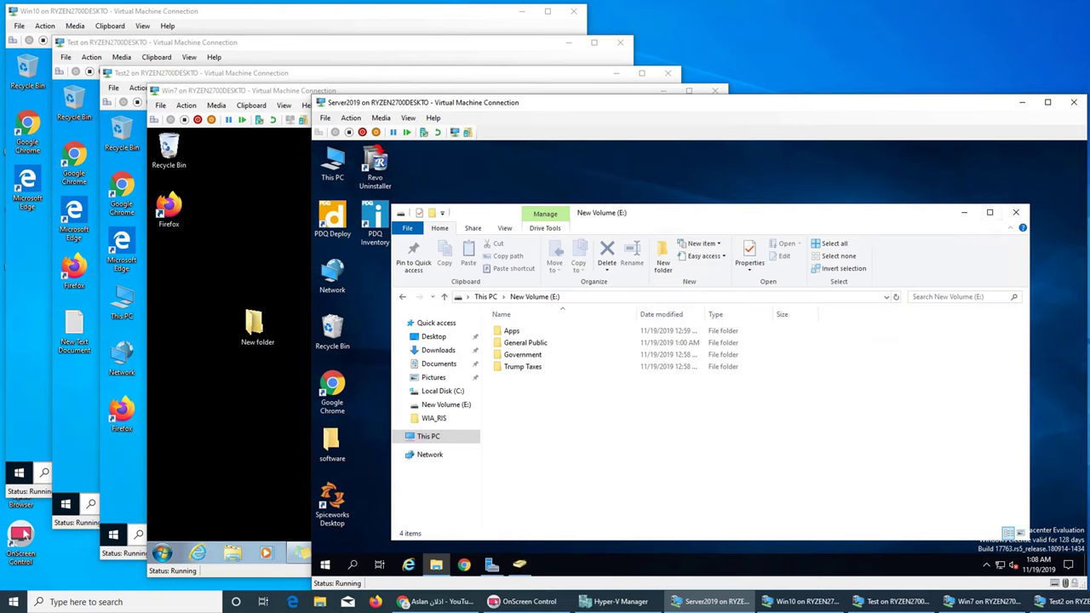
{"action": "right_click", "coordinate": [512, 332]}
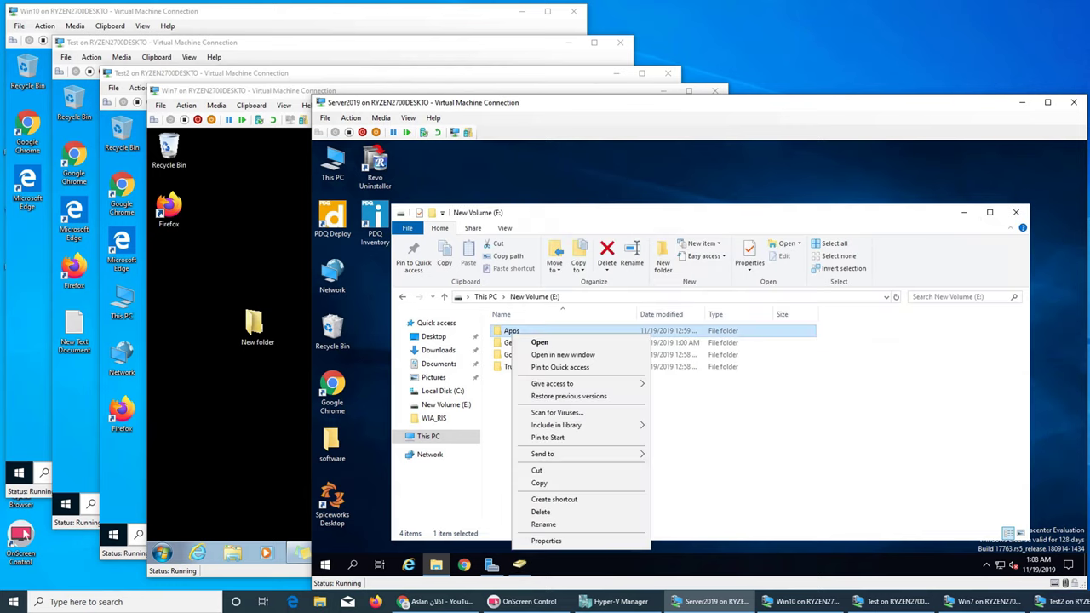
{"action": "left_click", "coordinate": [546, 541]}
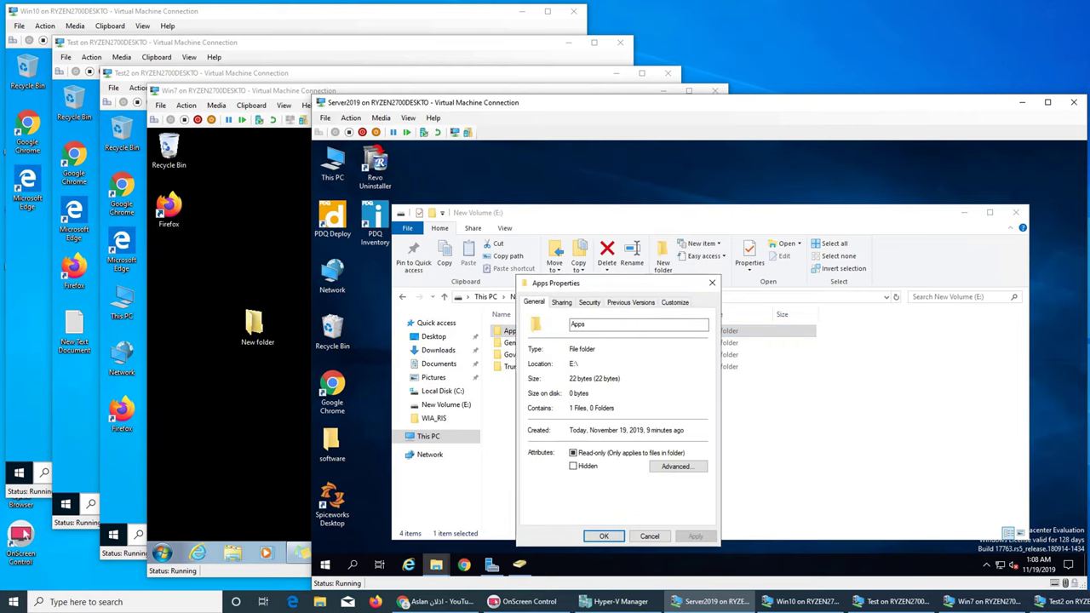
{"action": "left_click", "coordinate": [561, 302]}
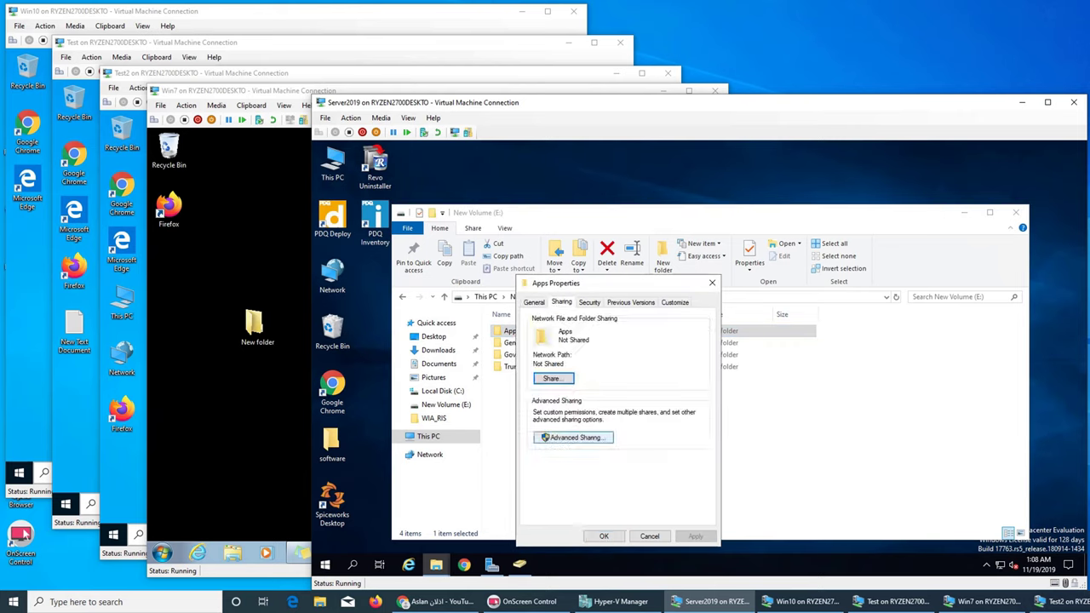
{"action": "left_click", "coordinate": [572, 438]}
{"action": "left_click", "coordinate": [534, 322]}
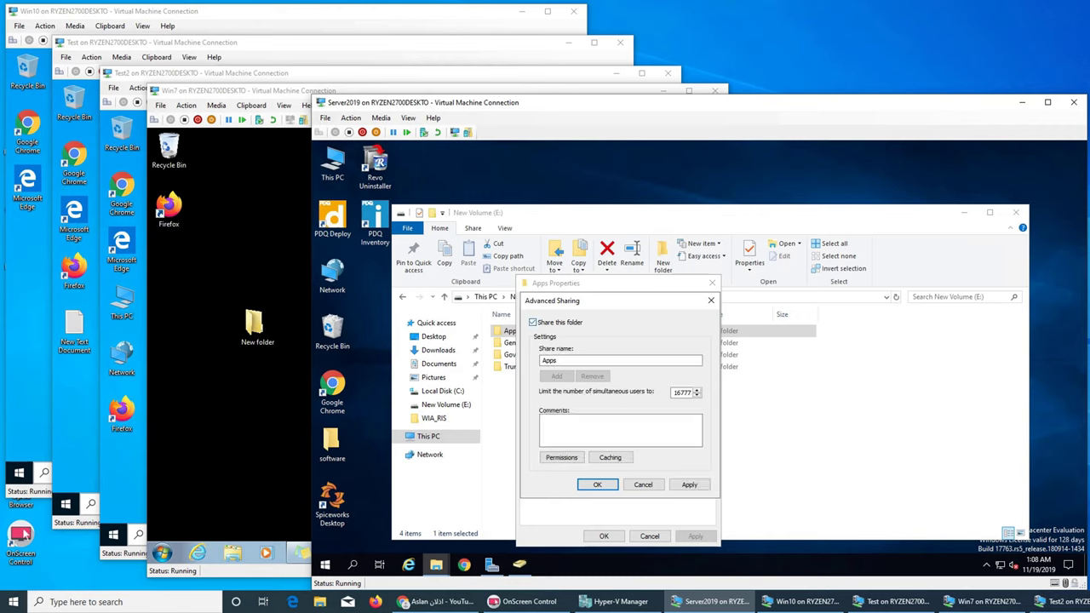
Step: In the Apps share permissions, look up groups matching 'admin'
{"action": "left_click", "coordinate": [561, 457]}
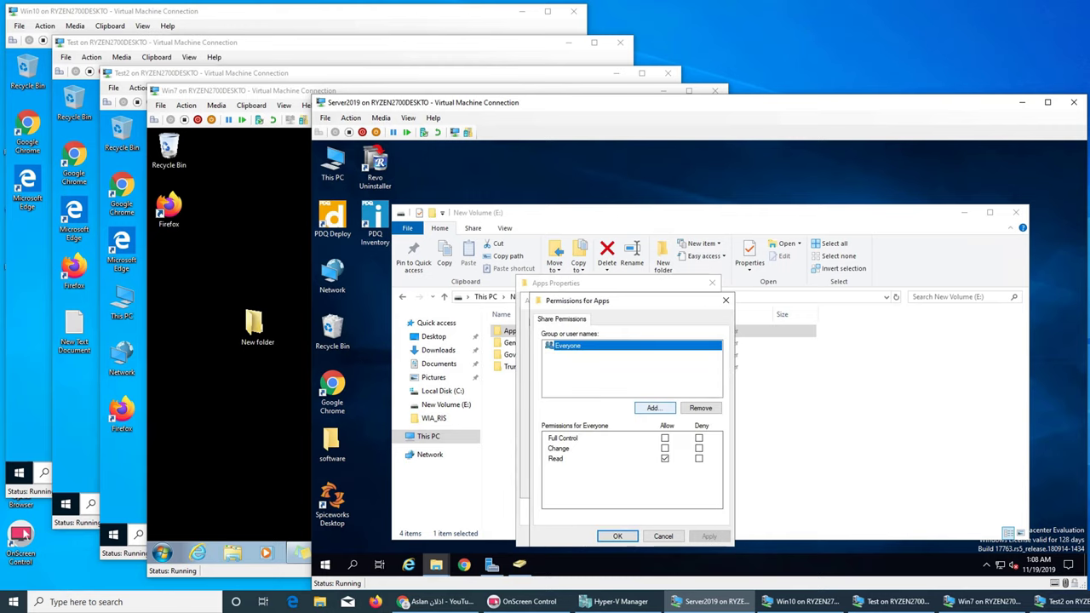
{"action": "left_click", "coordinate": [652, 408]}
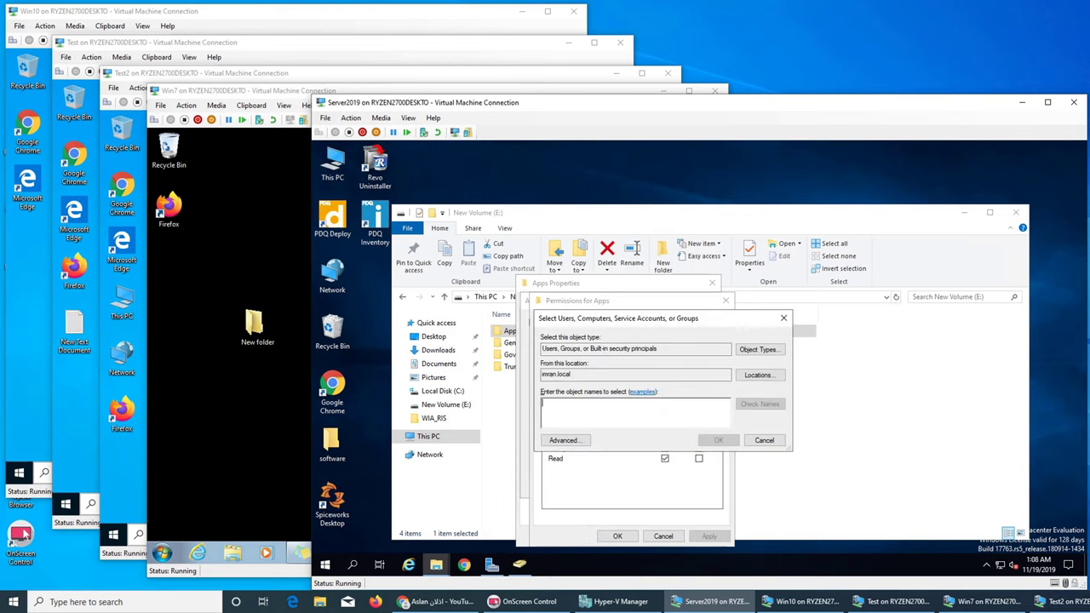
{"action": "type", "text": "admin"}
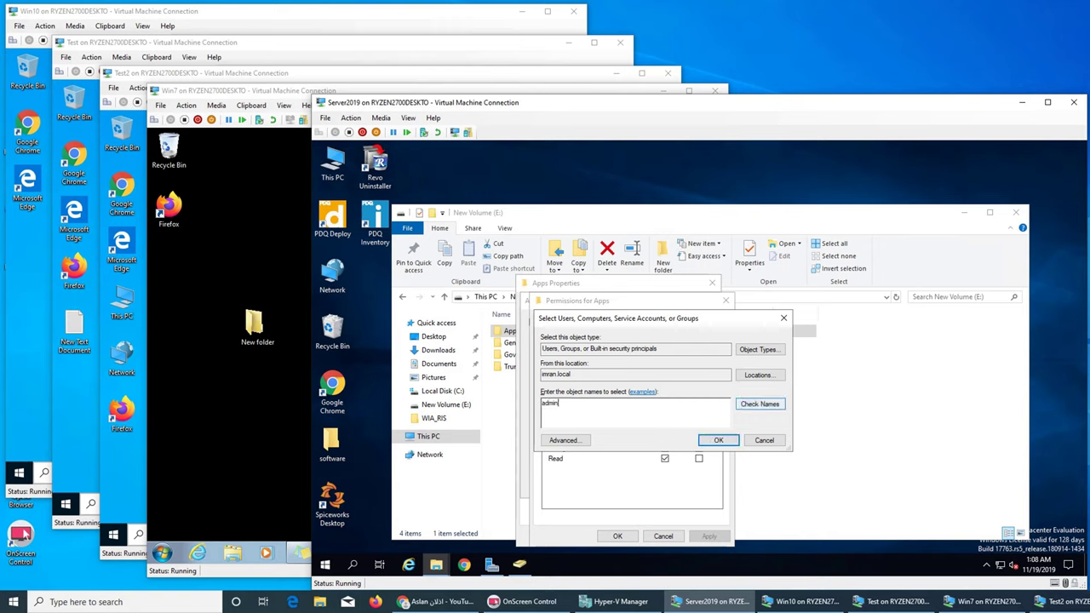
{"action": "left_click", "coordinate": [760, 404]}
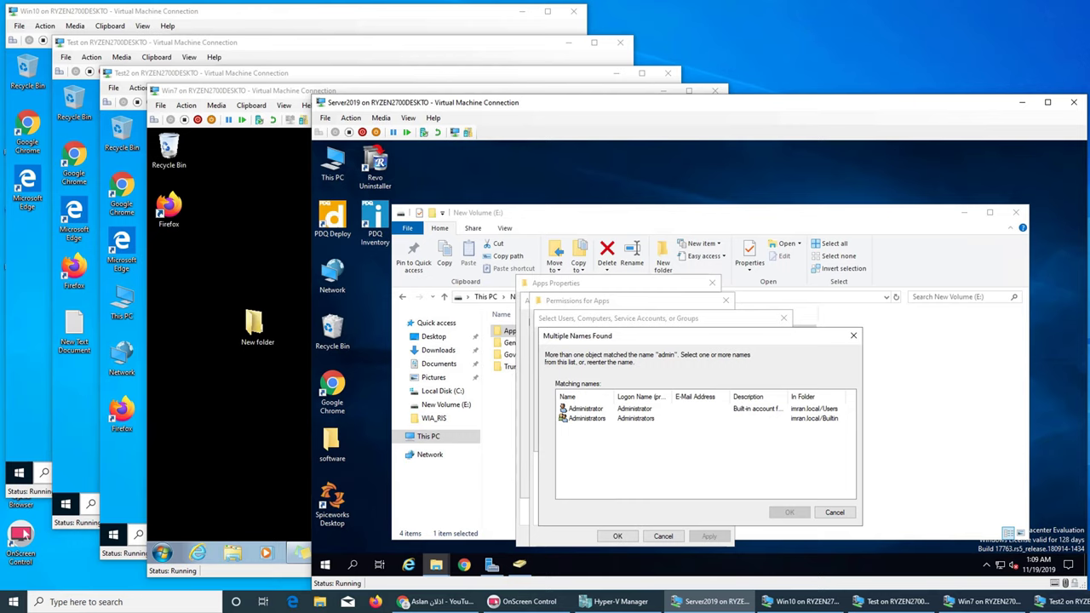
{"action": "key", "text": "Escape"}
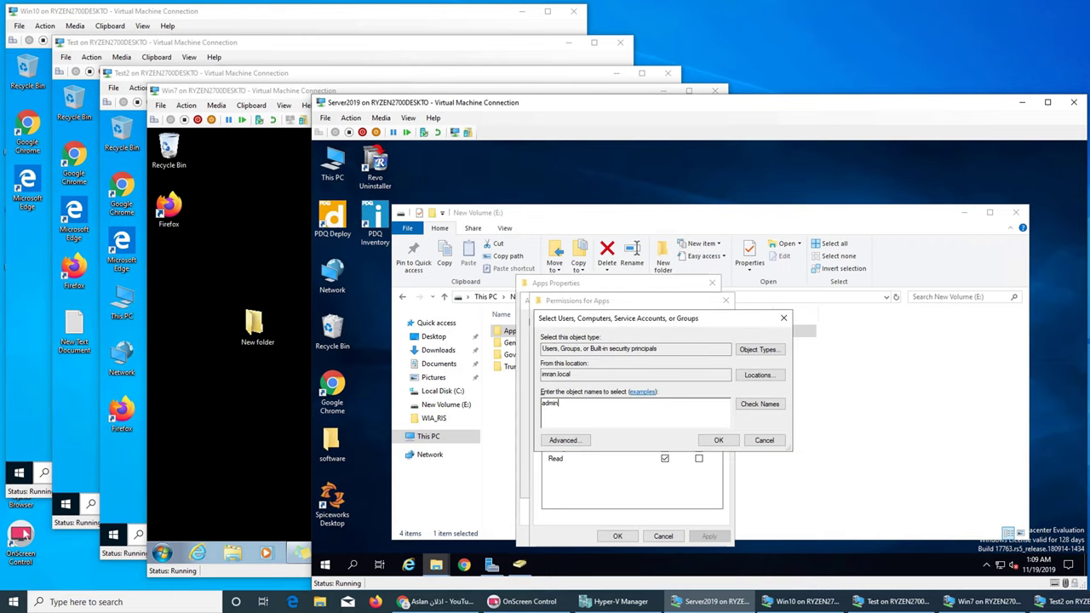
Step: Bring back Active Directory Users and Computers and browse the built-in security groups
{"action": "left_click", "coordinate": [520, 564]}
{"action": "scroll", "coordinate": [851, 374], "scroll_direction": "up", "scroll_amount": 1}
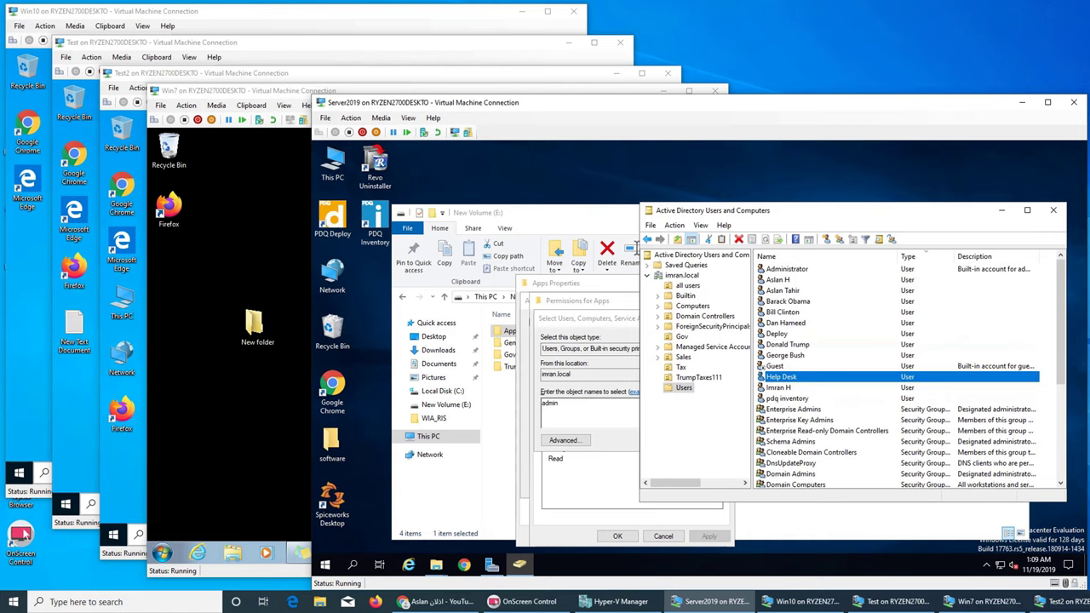
{"action": "left_click", "coordinate": [687, 286]}
{"action": "left_click", "coordinate": [685, 295]}
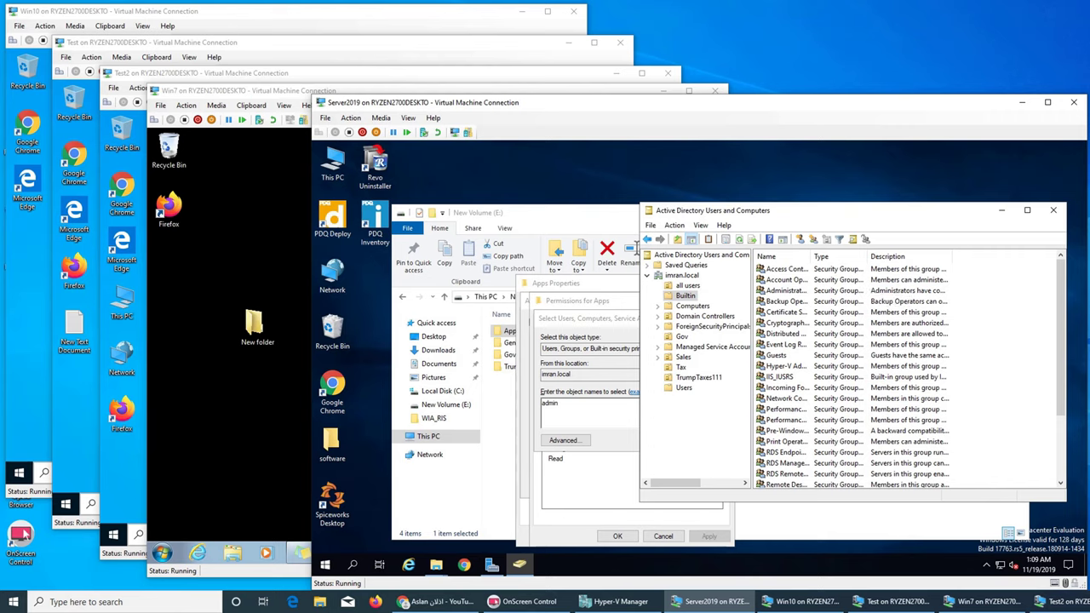
{"action": "double_click", "coordinate": [811, 256]}
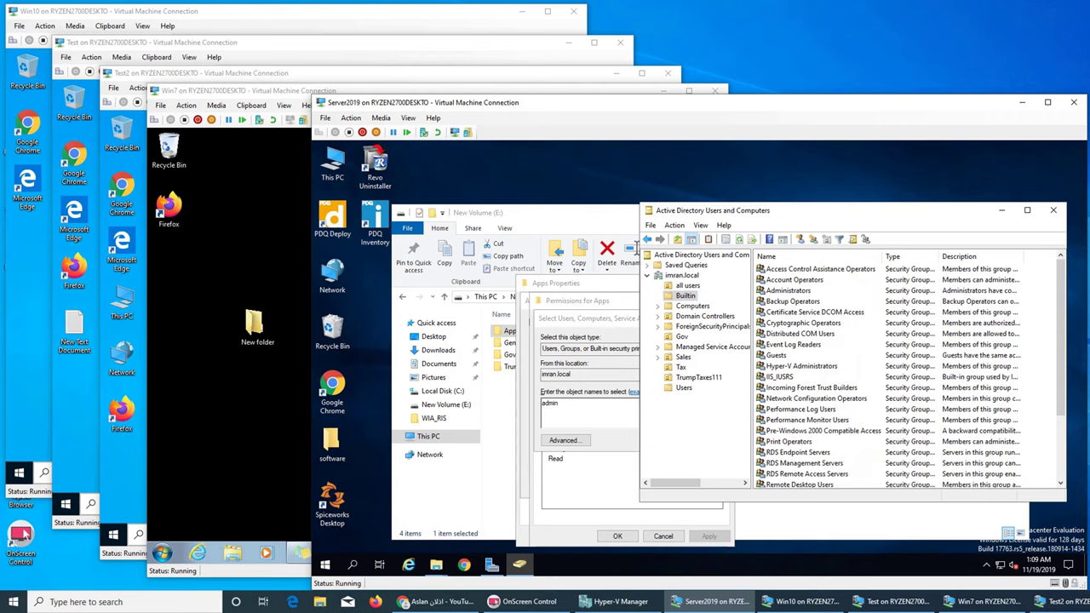
Step: Review the Administrators group's members, then close its properties and the directory window
{"action": "left_click", "coordinate": [789, 291]}
{"action": "right_click", "coordinate": [793, 290]}
{"action": "left_click", "coordinate": [819, 343]}
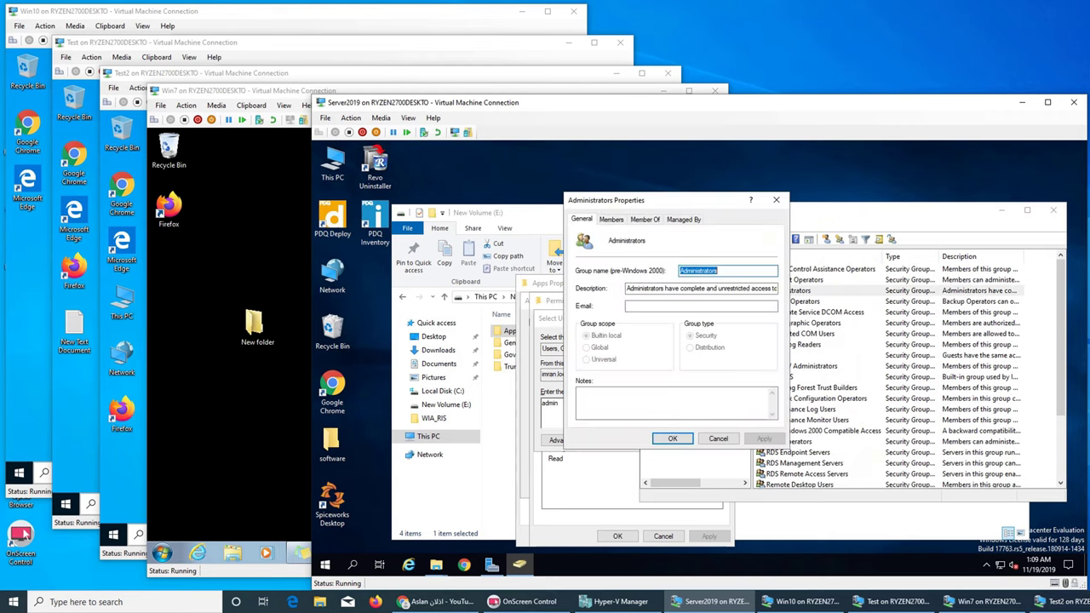
{"action": "key", "text": "ctrl+Tab"}
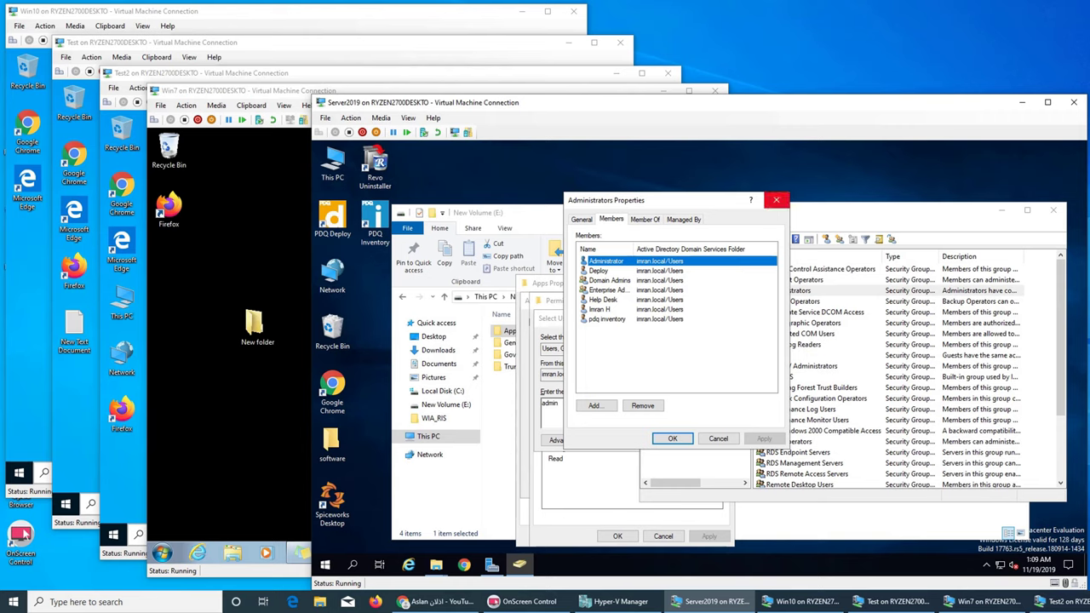
{"action": "left_click", "coordinate": [775, 200]}
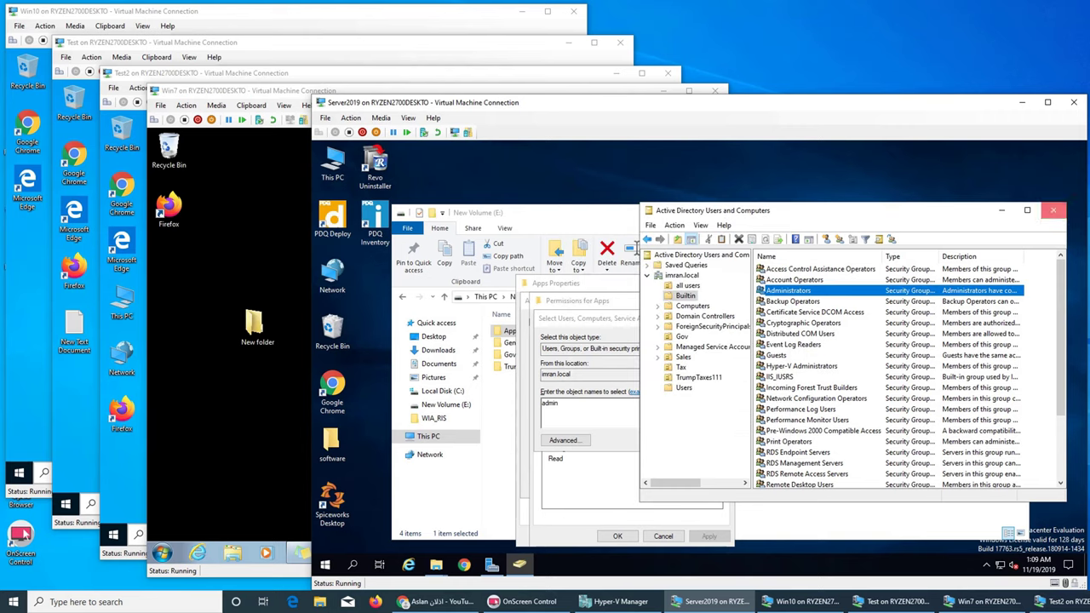
{"action": "left_click", "coordinate": [1054, 210]}
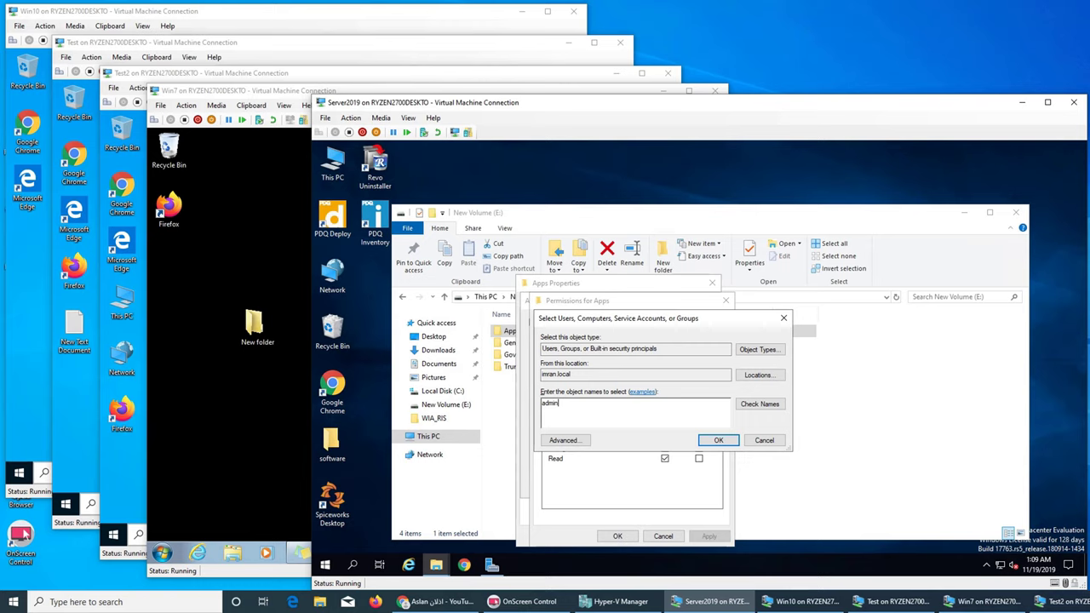
Step: Resolve 'admin' to the Administrators group and add it to the Apps share permissions
{"action": "left_click", "coordinate": [759, 404]}
{"action": "left_click", "coordinate": [562, 418]}
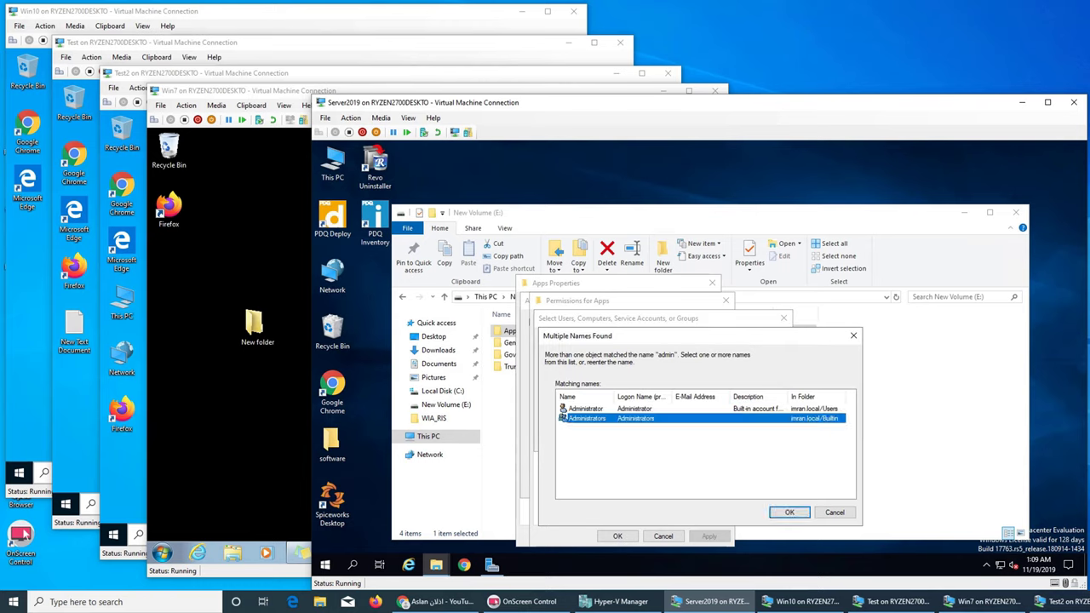
{"action": "left_click", "coordinate": [789, 512]}
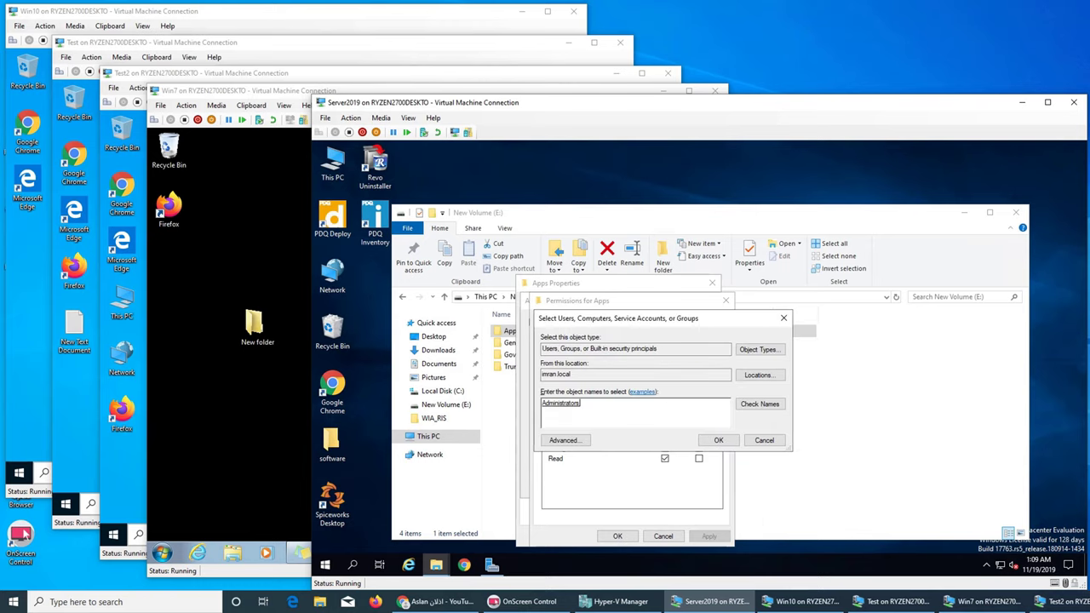
{"action": "left_click", "coordinate": [718, 440]}
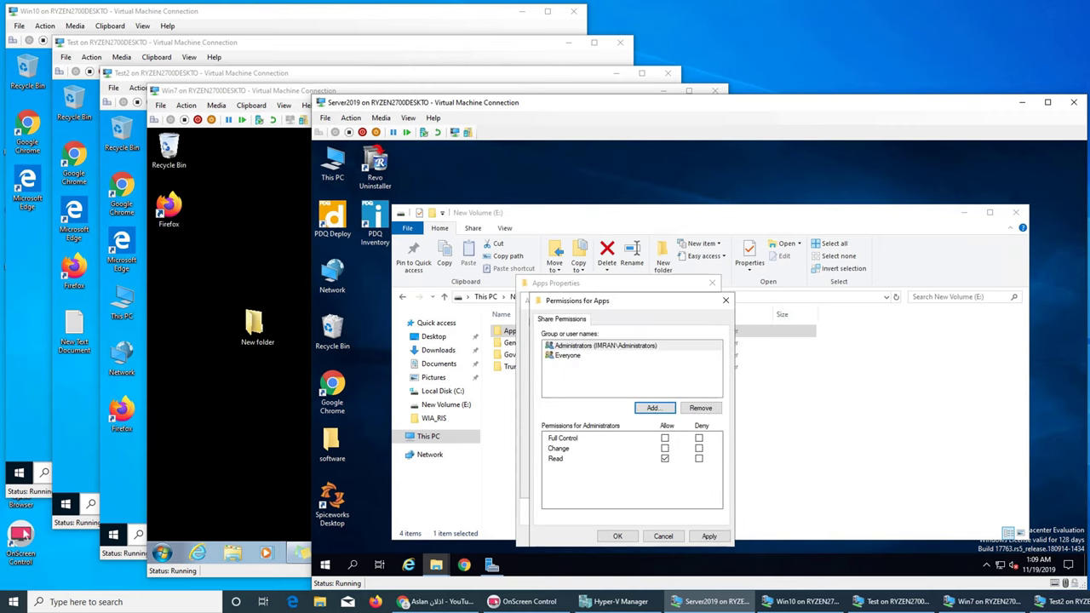
Step: Remove Everyone, verify the permissions, and confirm sharing Apps as \\SERVER19\Apps
{"action": "left_click", "coordinate": [567, 355]}
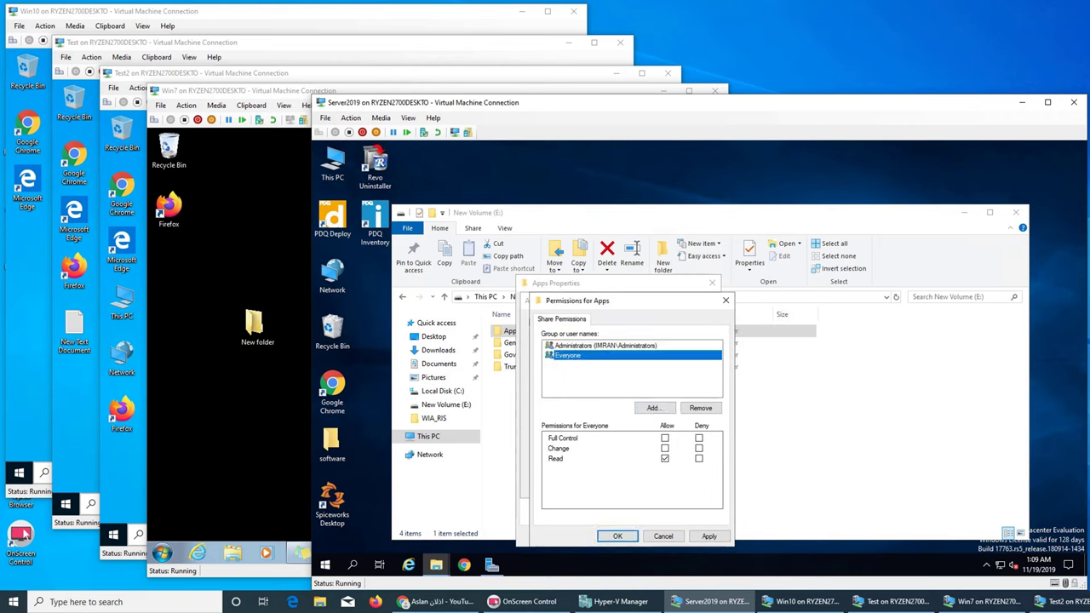
{"action": "left_click", "coordinate": [700, 408]}
{"action": "left_click", "coordinate": [618, 536]}
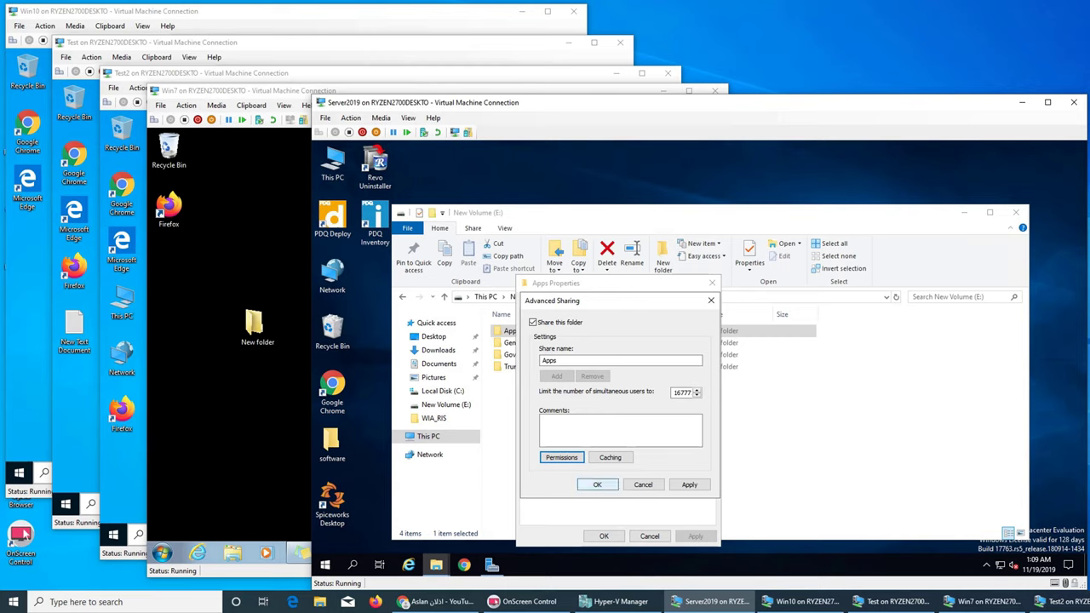
{"action": "left_click", "coordinate": [561, 457]}
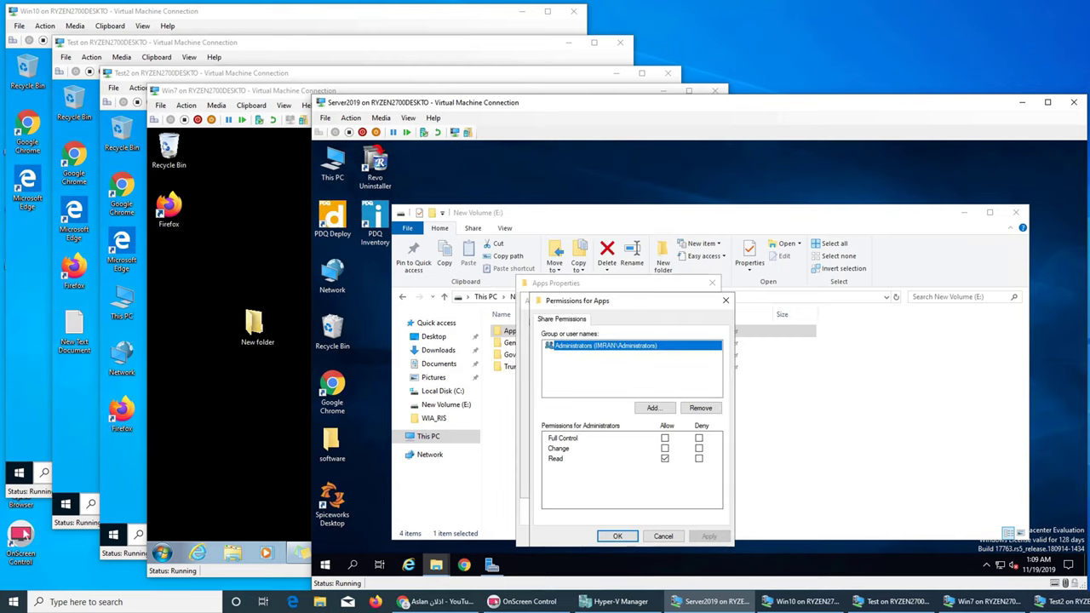
{"action": "left_click", "coordinate": [617, 536]}
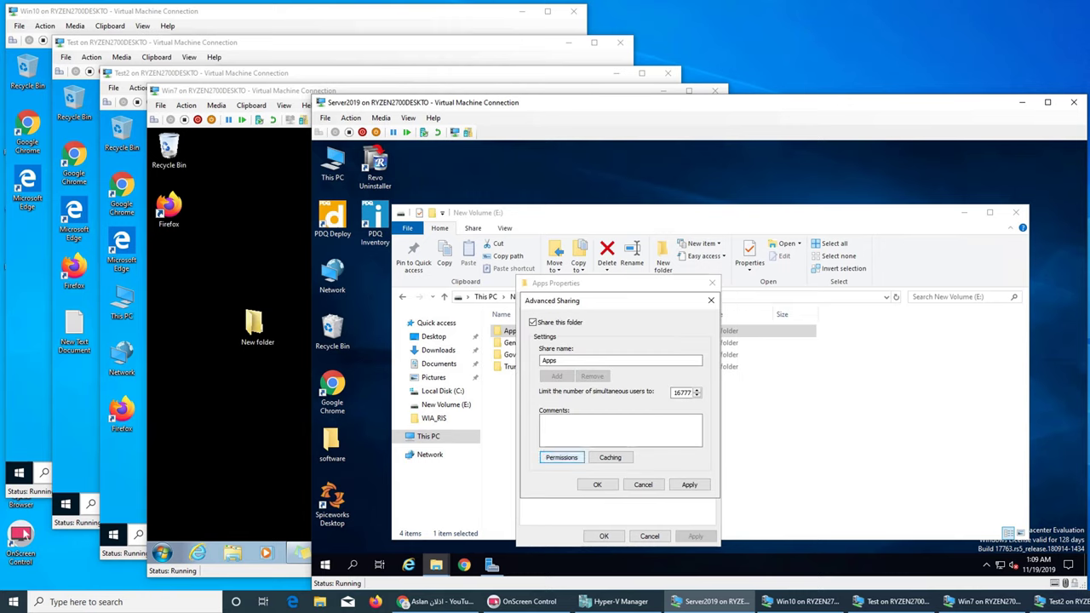
{"action": "left_click", "coordinate": [597, 485]}
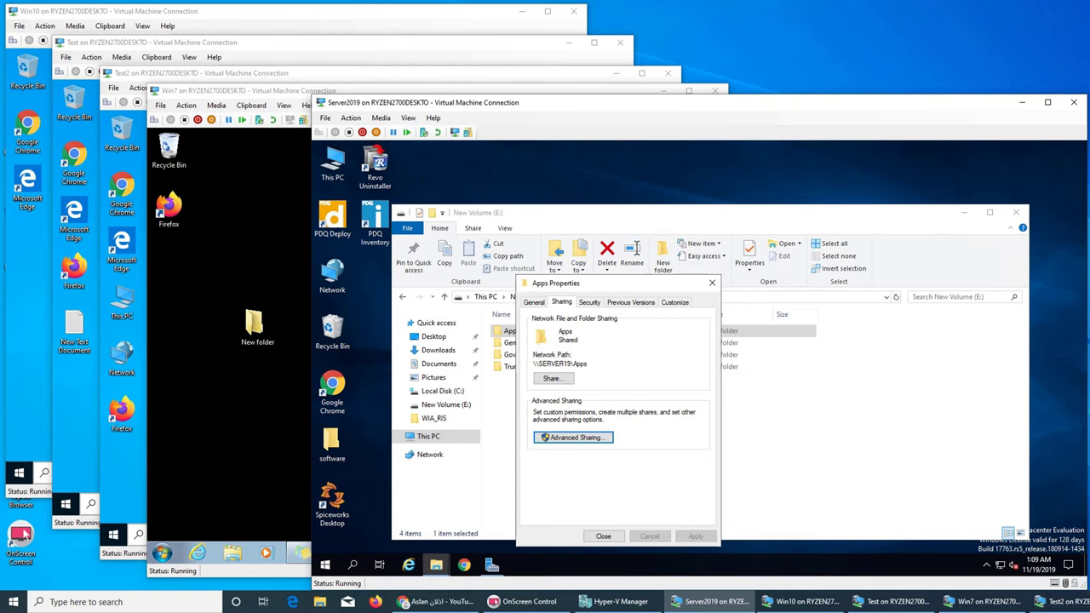
Step: Inspect Administrators' permissions on the Apps Security tab, then close Apps Properties
{"action": "left_click", "coordinate": [589, 302]}
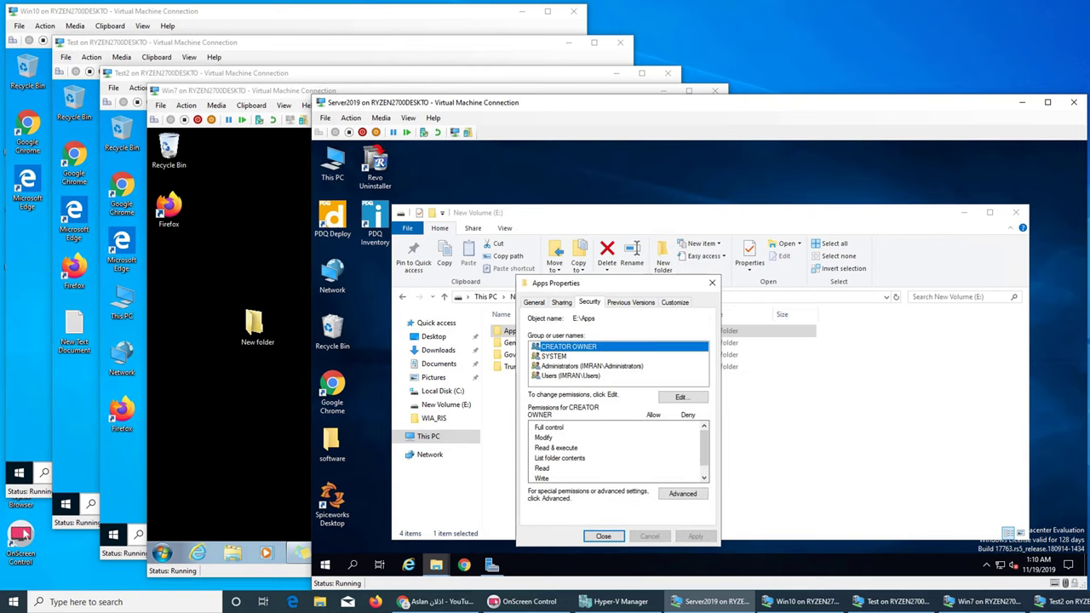
{"action": "left_click", "coordinate": [592, 367]}
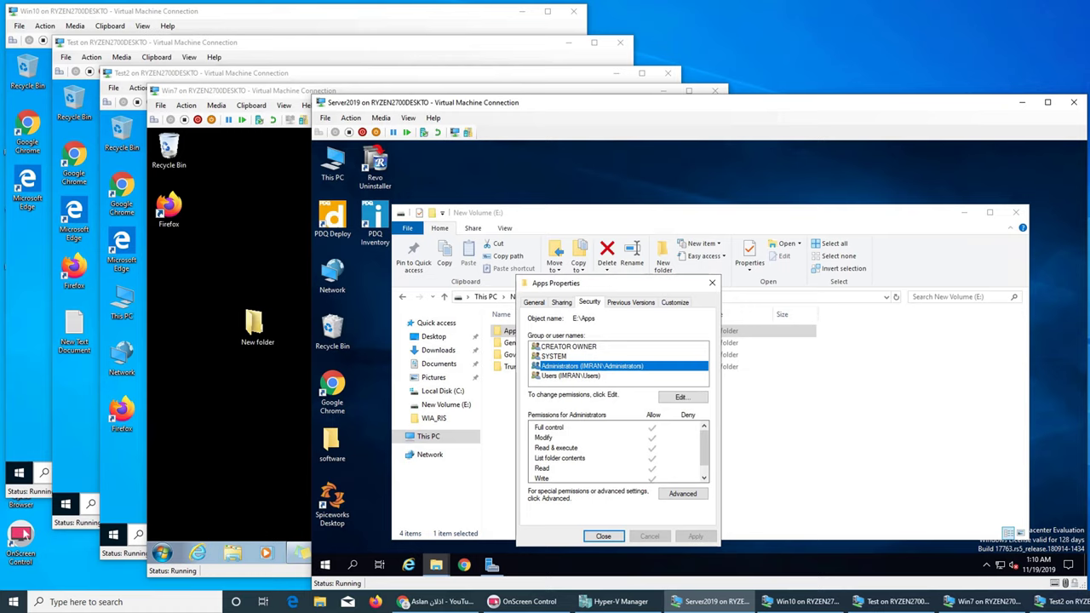
{"action": "left_click", "coordinate": [561, 302]}
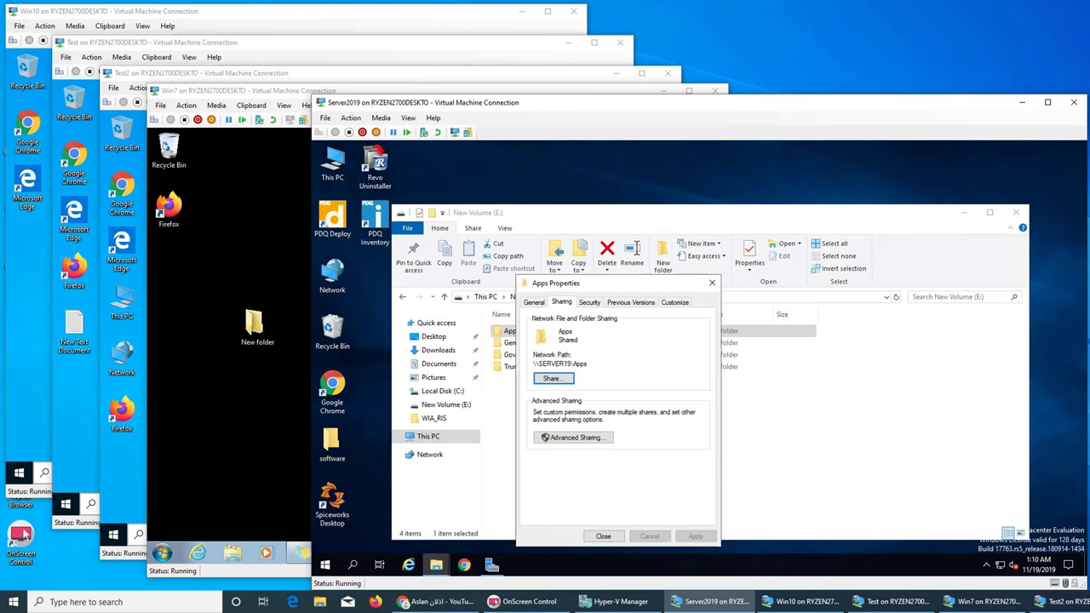
{"action": "left_click", "coordinate": [603, 536]}
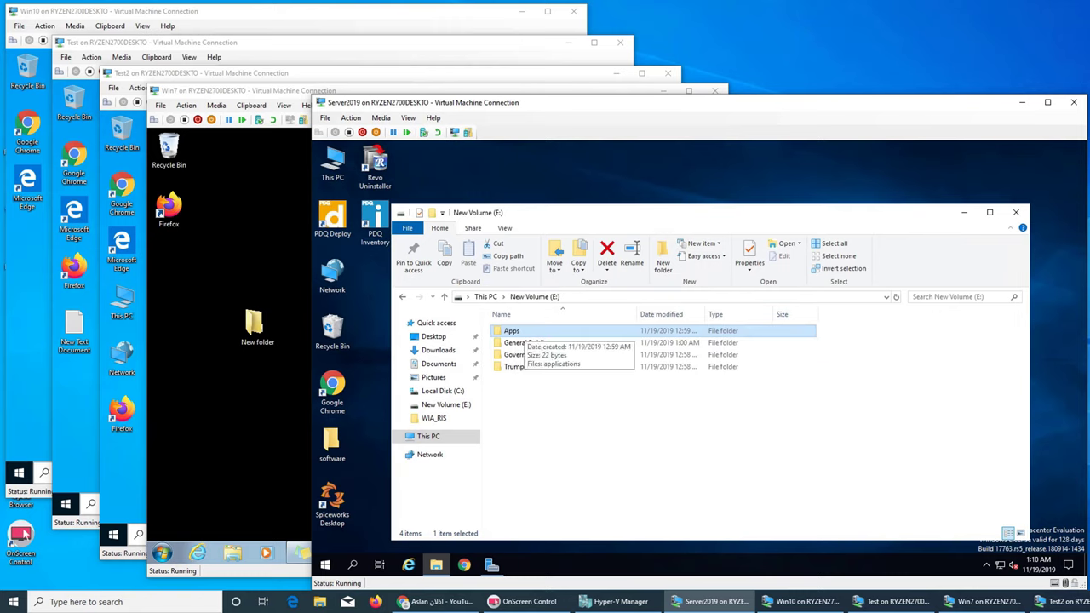
Step: Tick Share this folder for General Public in Advanced Sharing
{"action": "left_click", "coordinate": [521, 342]}
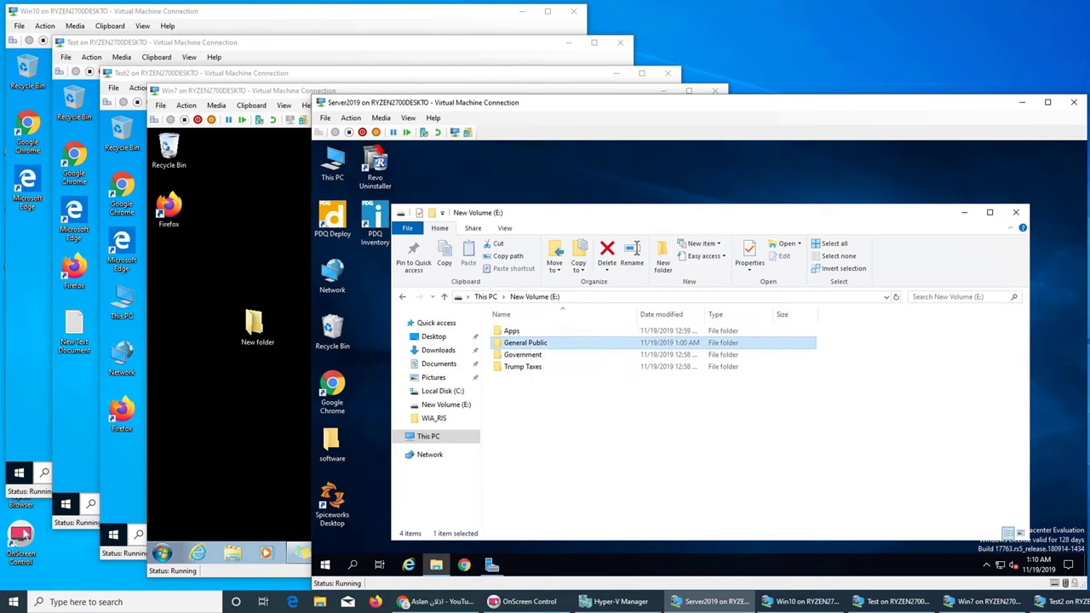
{"action": "right_click", "coordinate": [529, 338]}
{"action": "left_click", "coordinate": [566, 544]}
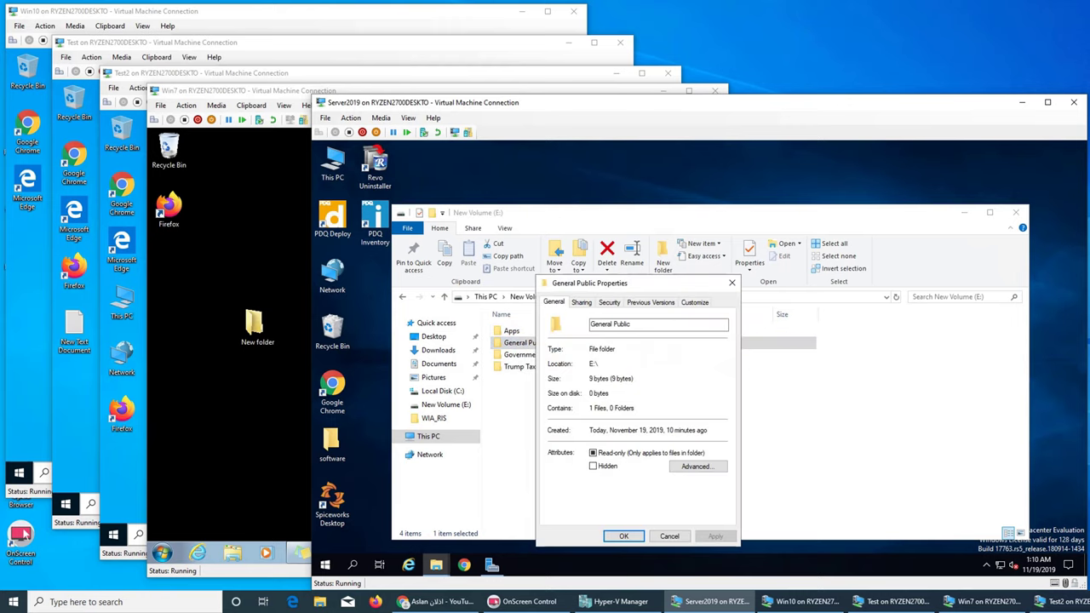
{"action": "left_click", "coordinate": [582, 302]}
{"action": "left_click", "coordinate": [595, 437]}
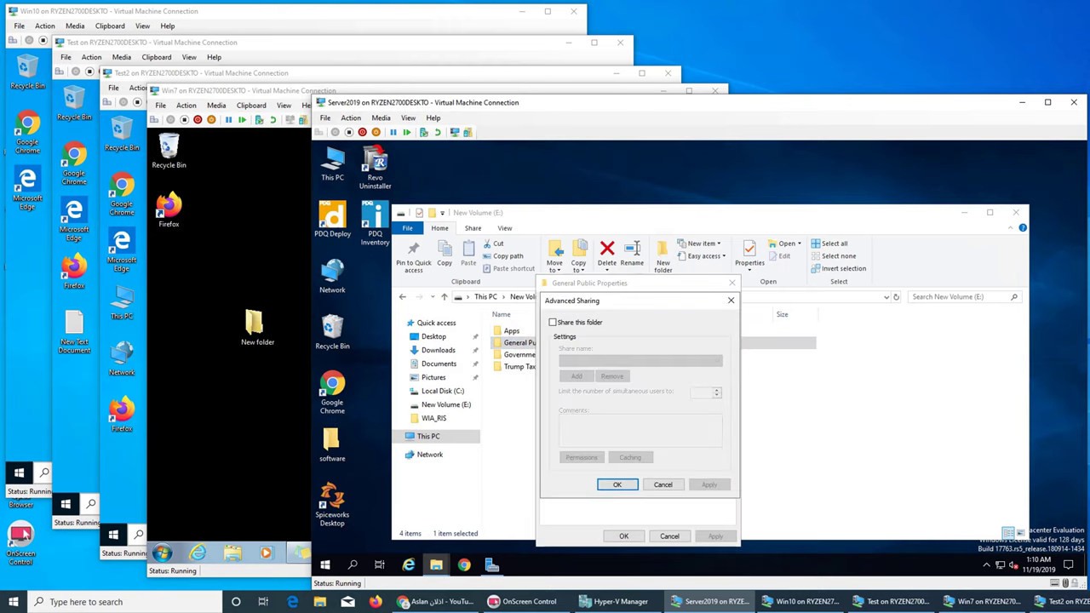
{"action": "left_click", "coordinate": [552, 322]}
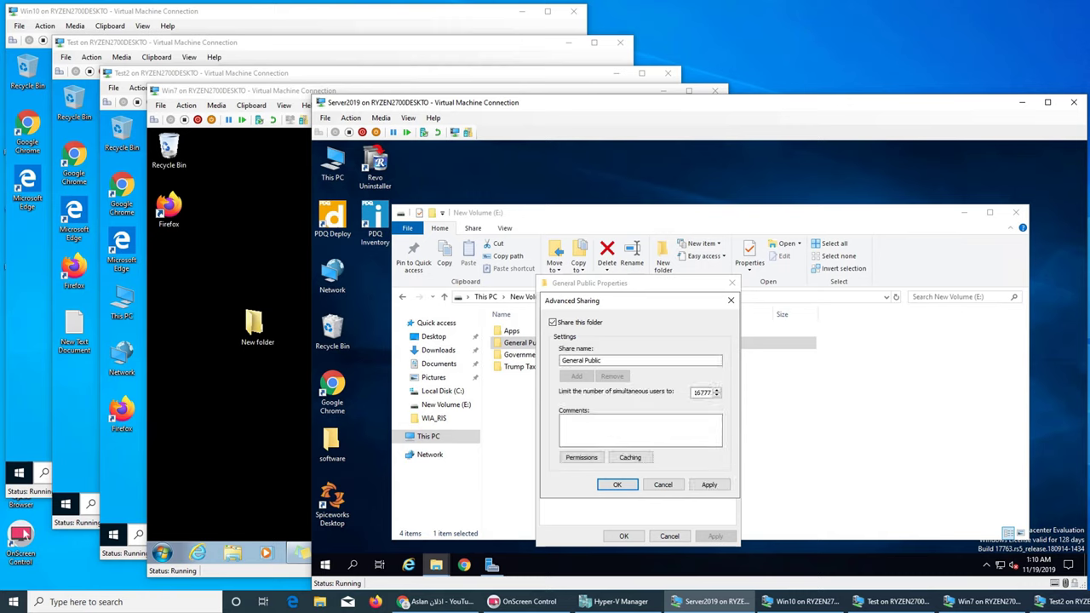
Step: Add the All group to the General Public share permissions
{"action": "left_click", "coordinate": [582, 457]}
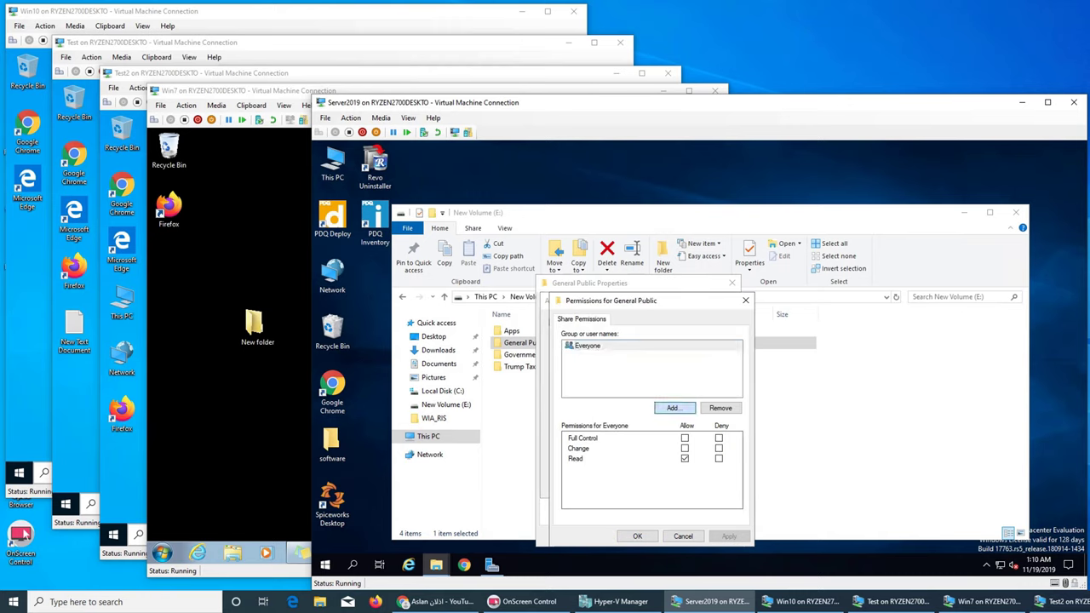
{"action": "left_click", "coordinate": [672, 408]}
{"action": "type", "text": "a"}
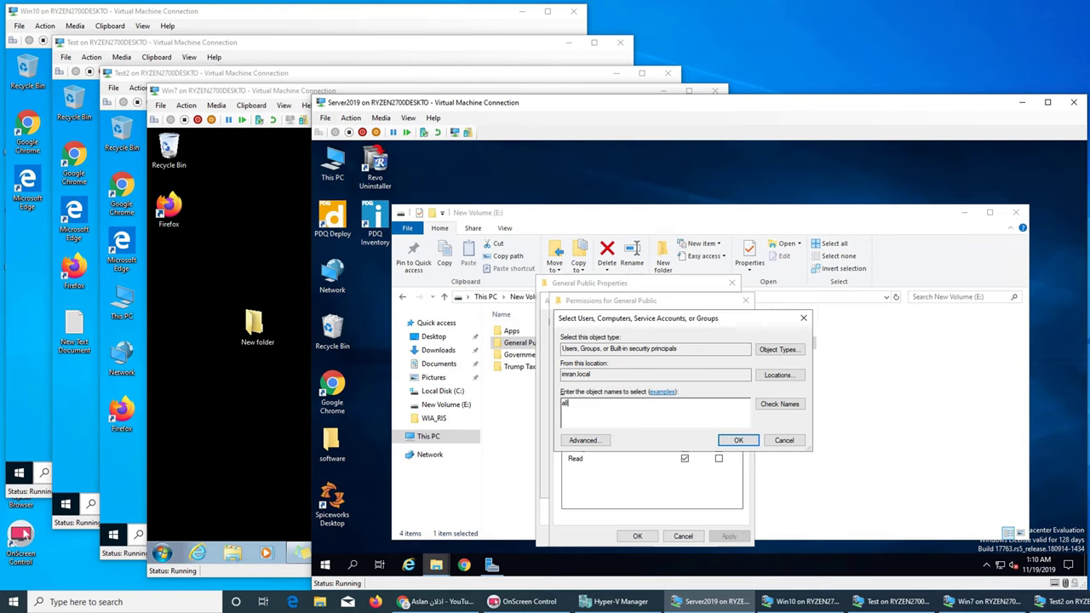
{"action": "type", "text": "ll"}
{"action": "left_click", "coordinate": [779, 404]}
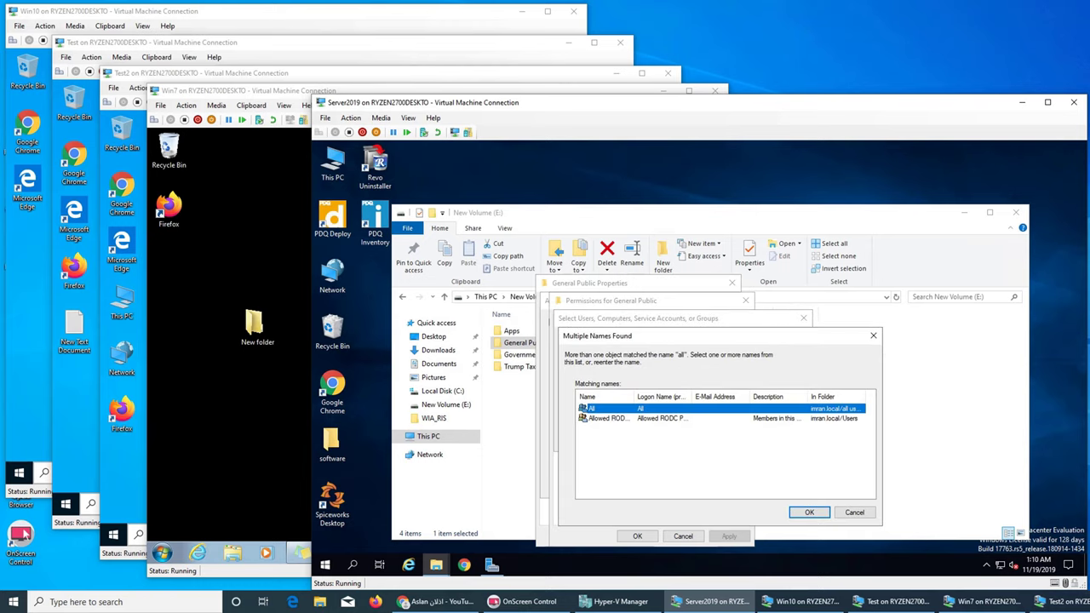
{"action": "left_click", "coordinate": [809, 512]}
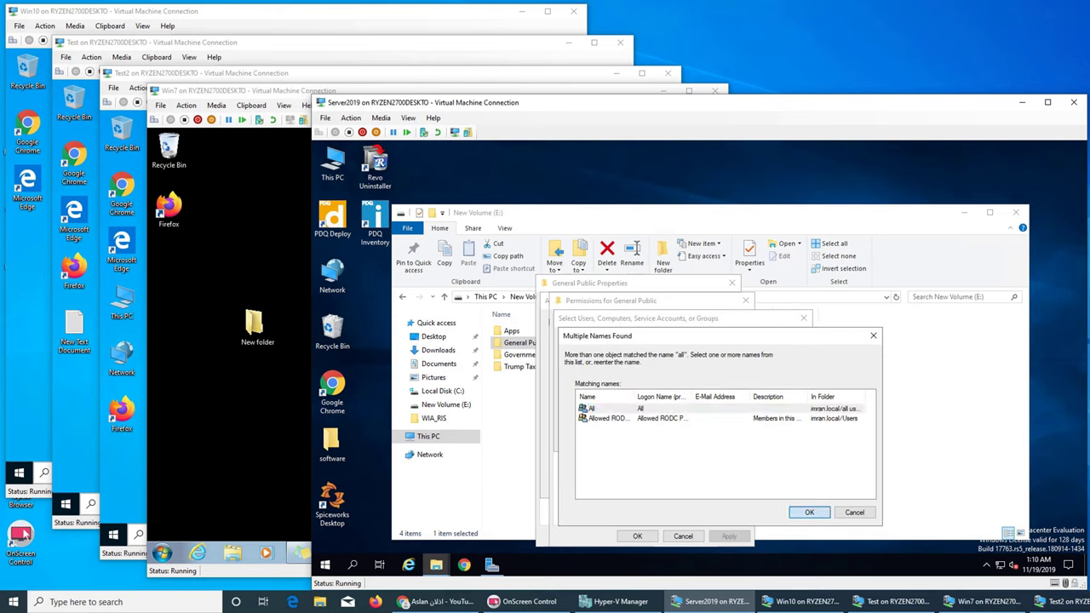
{"action": "left_click", "coordinate": [738, 441]}
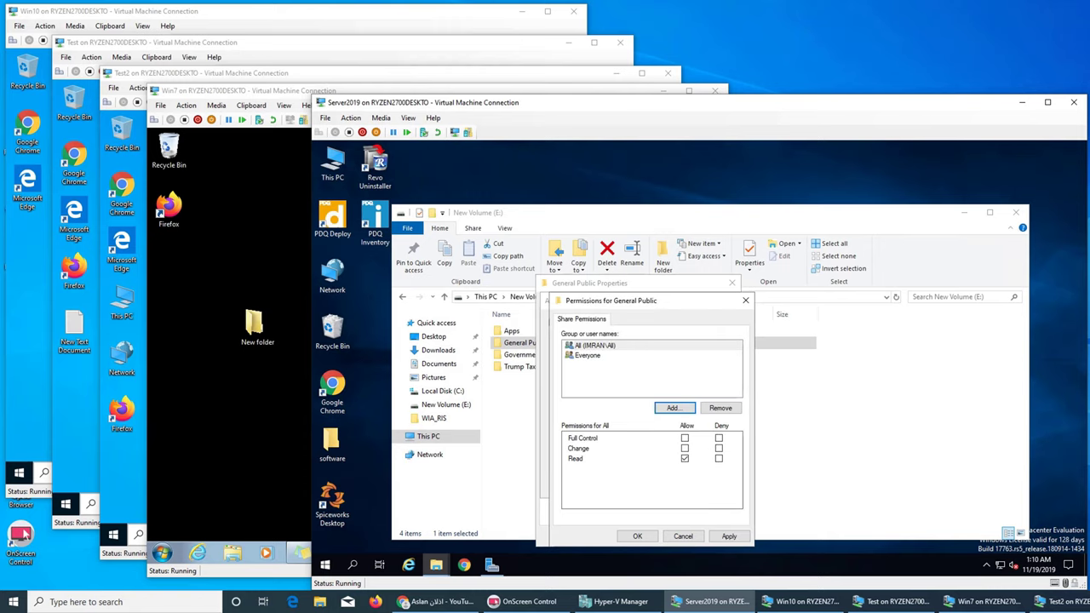
Step: Remove Everyone from General Public's share permissions and confirm all dialogs
{"action": "left_click", "coordinate": [588, 355]}
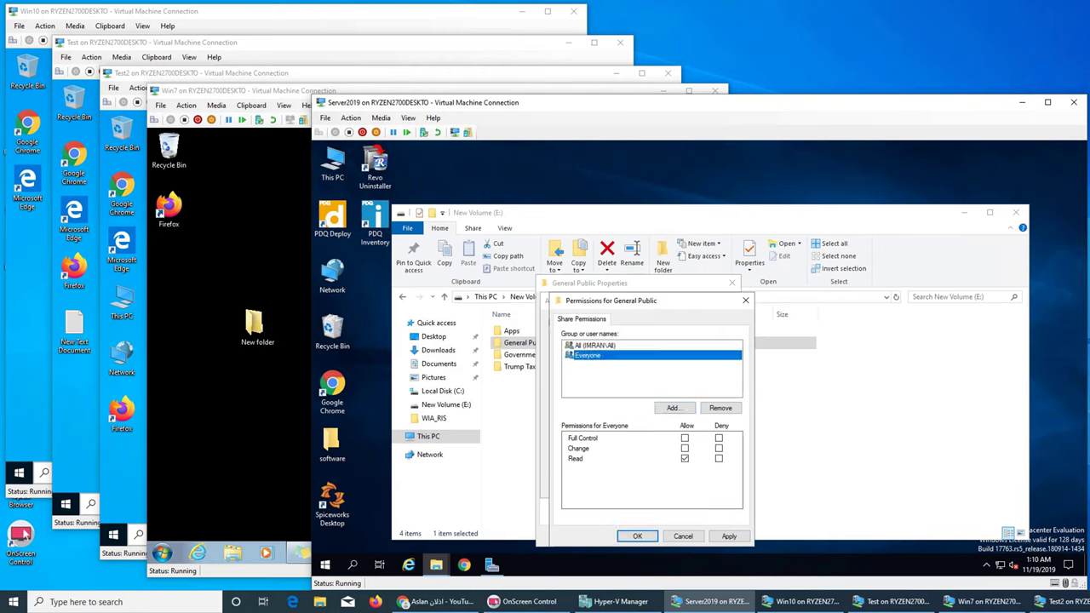
{"action": "left_click", "coordinate": [720, 408]}
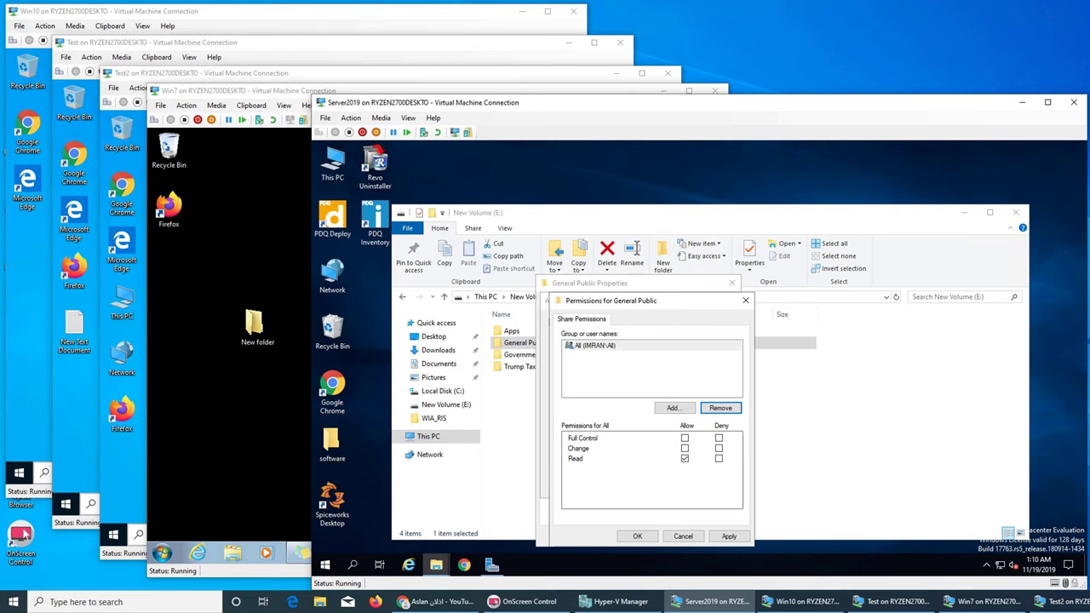
{"action": "key", "text": "Return"}
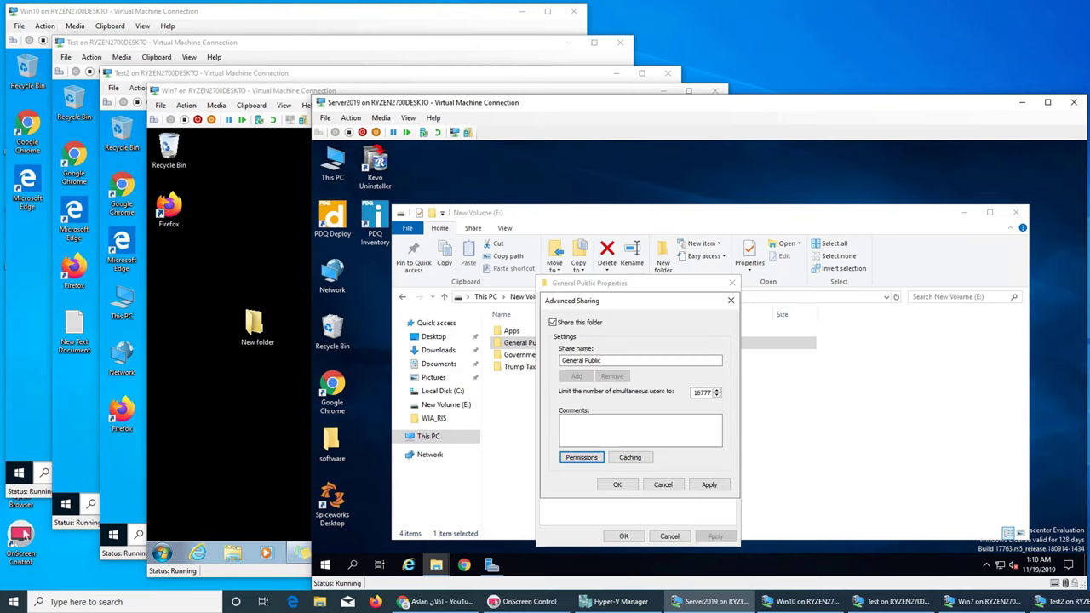
{"action": "key", "text": "Return"}
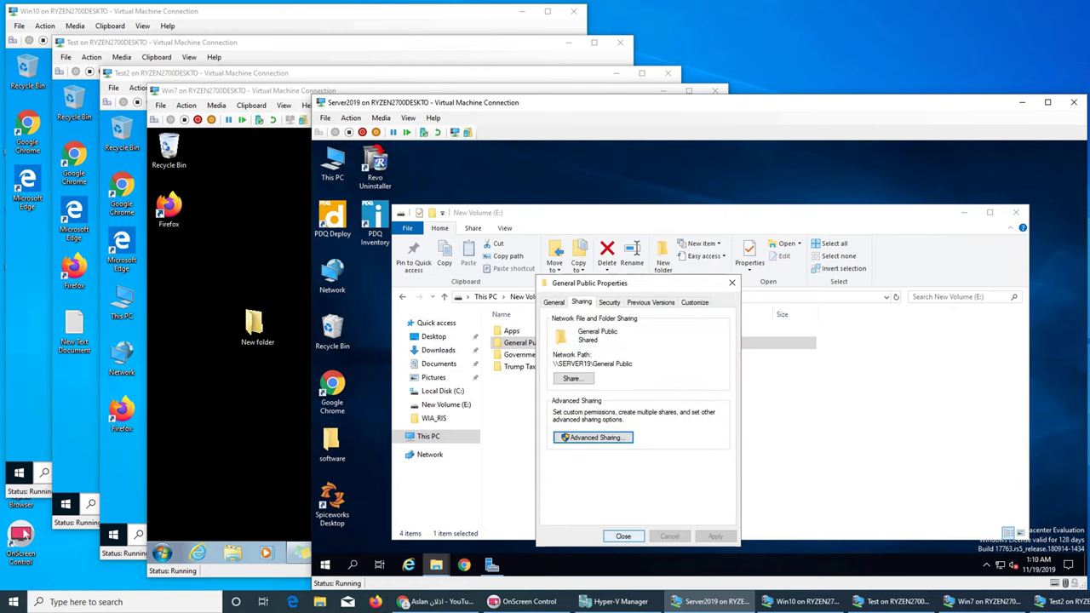
{"action": "left_click", "coordinate": [623, 536]}
Step: Tick Share this folder for Government in Advanced Sharing
{"action": "right_click", "coordinate": [537, 354]}
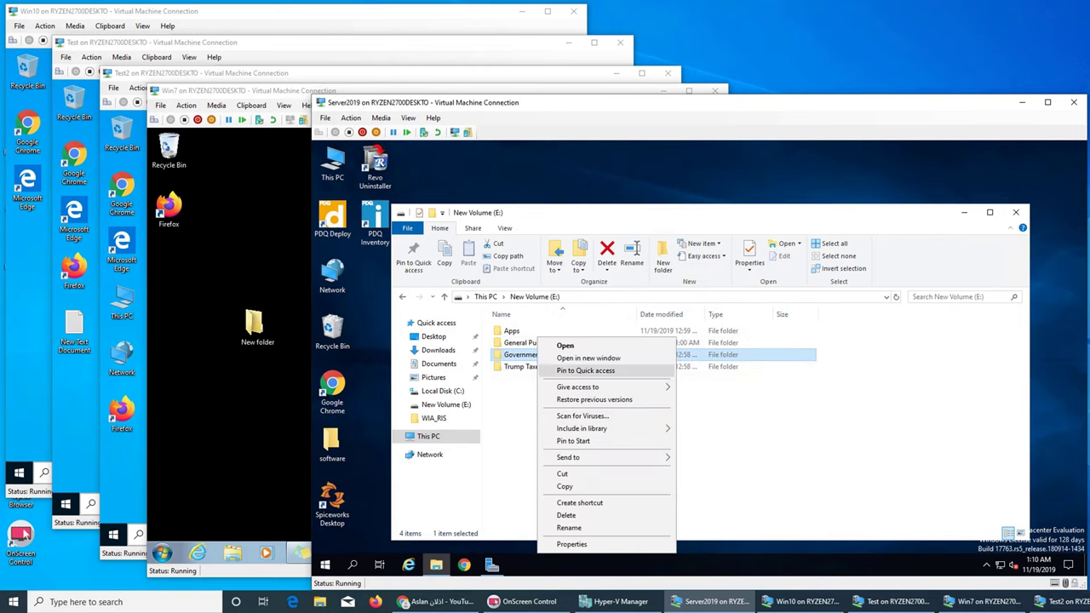
{"action": "left_click", "coordinate": [571, 544]}
{"action": "left_click", "coordinate": [587, 302]}
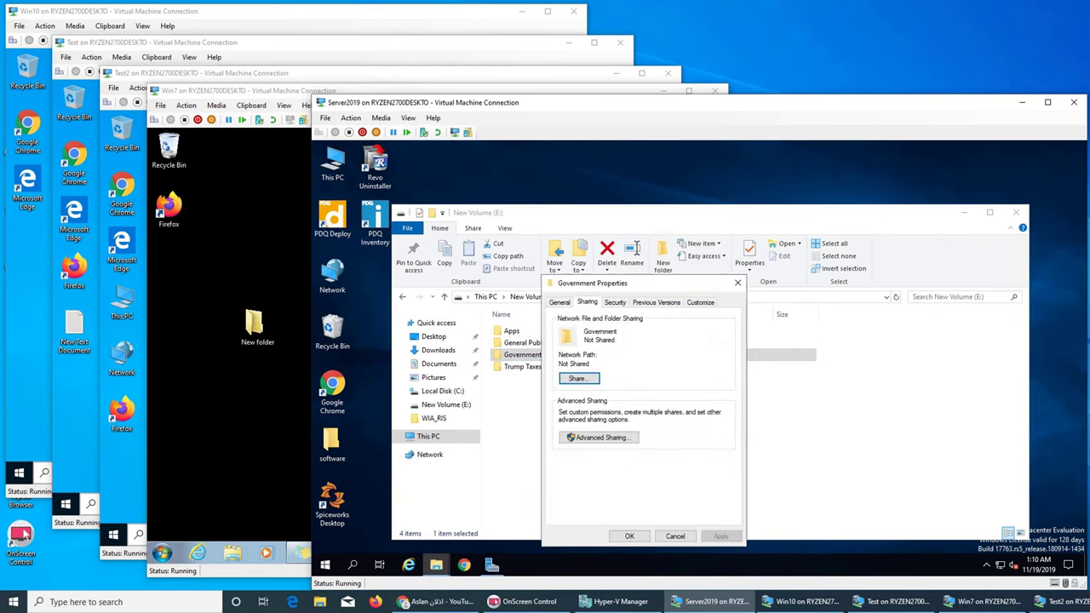
{"action": "left_click", "coordinate": [599, 436]}
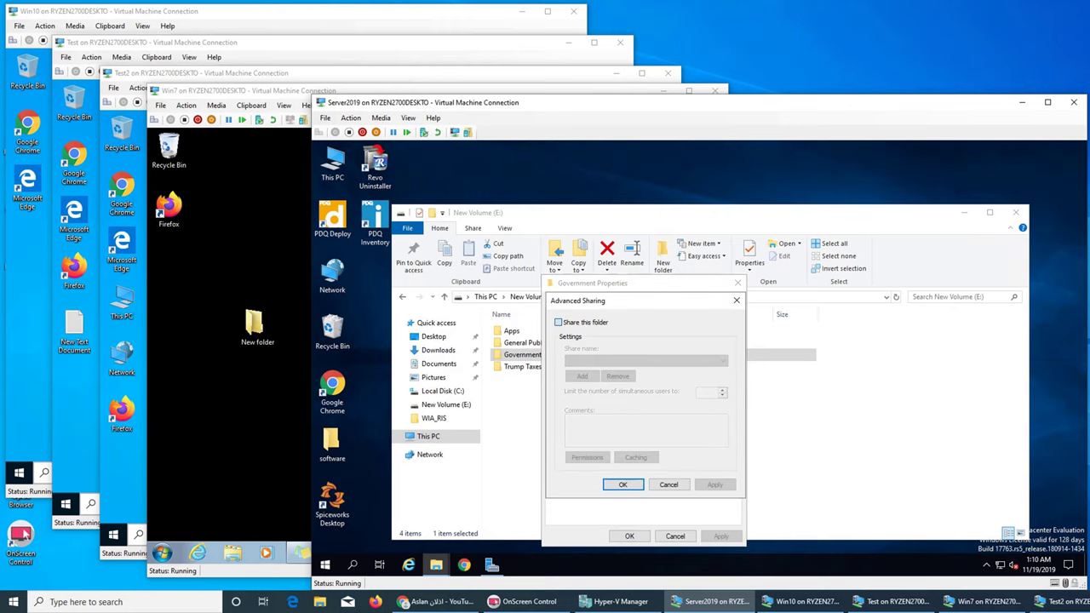
{"action": "left_click", "coordinate": [558, 322]}
Step: Add the Presidents group to the Government share permissions
{"action": "left_click", "coordinate": [587, 458]}
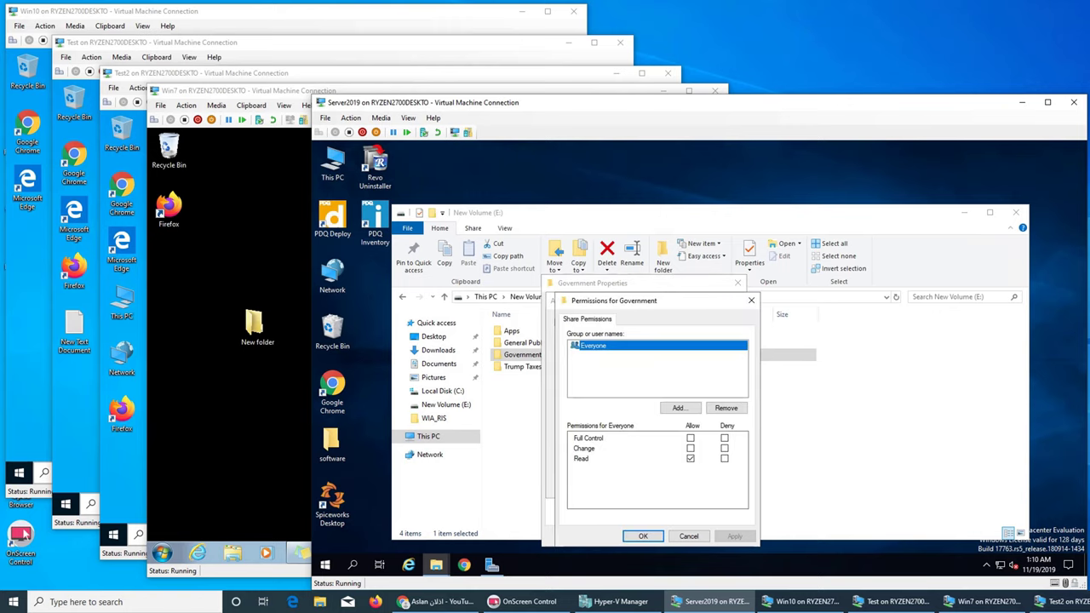
{"action": "left_click", "coordinate": [679, 408]}
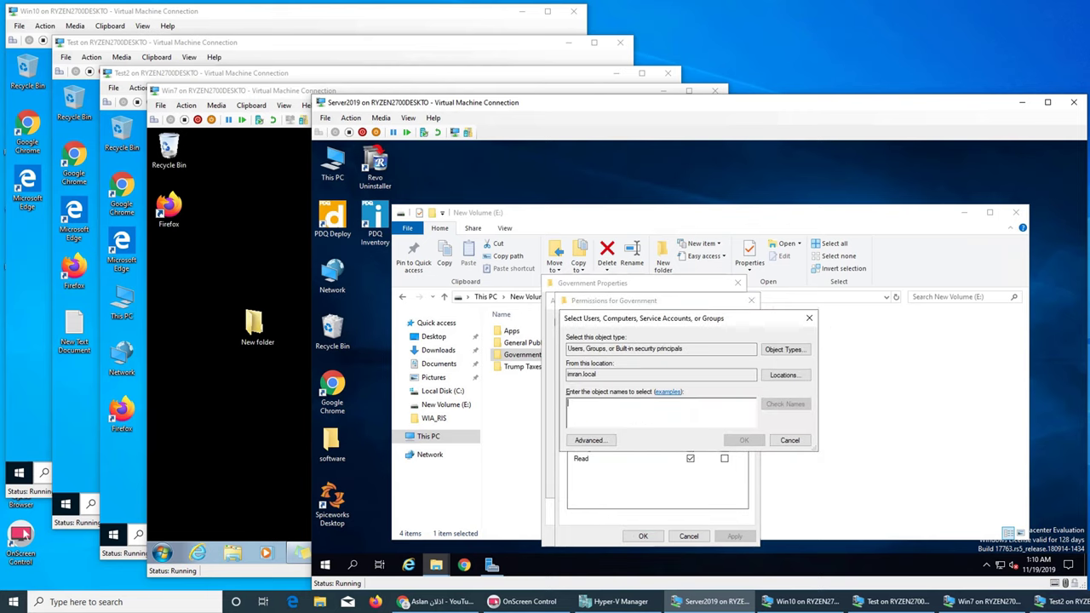
{"action": "type", "text": "pres"}
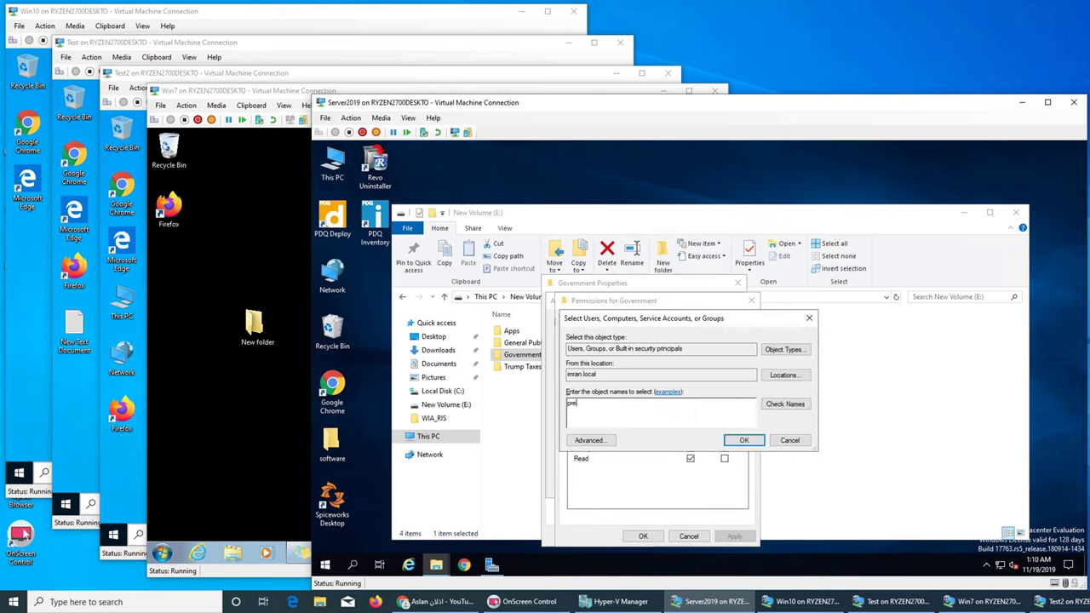
{"action": "type", "text": "idents"}
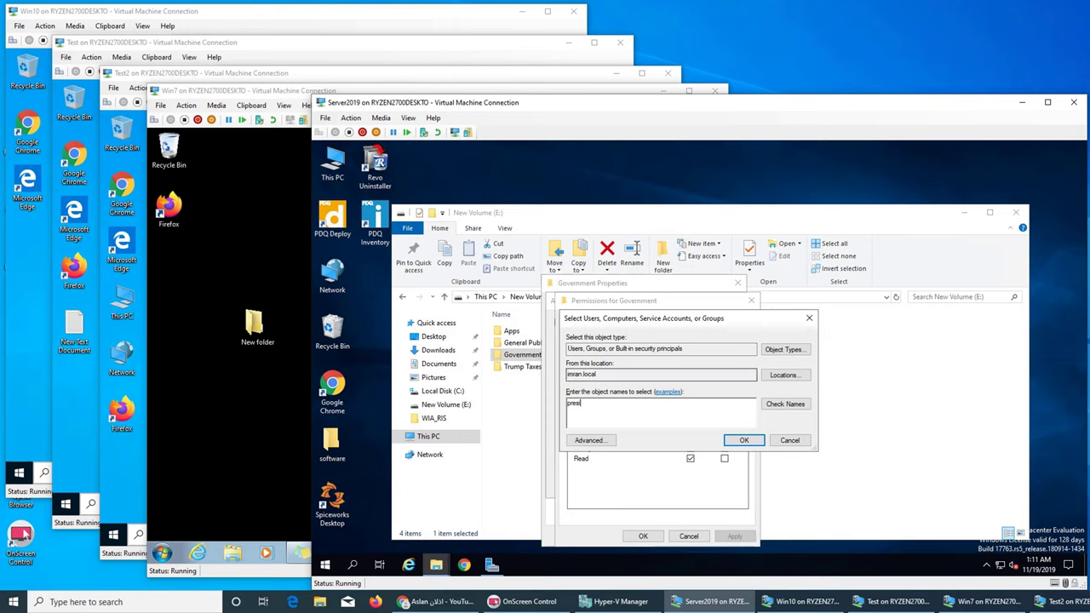
{"action": "key", "text": "ctrl+k"}
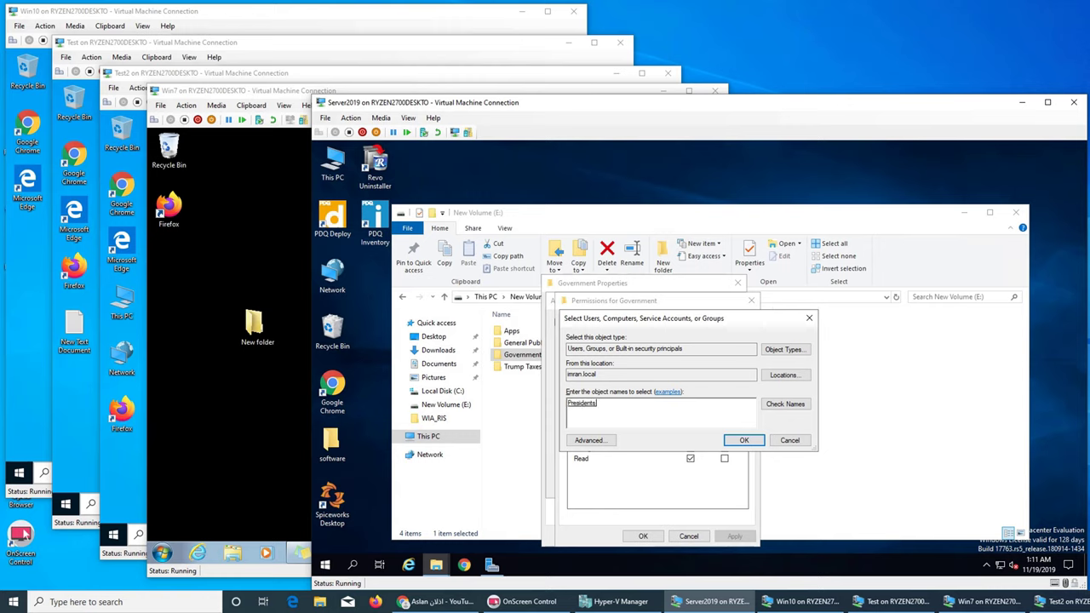
{"action": "left_click", "coordinate": [744, 440]}
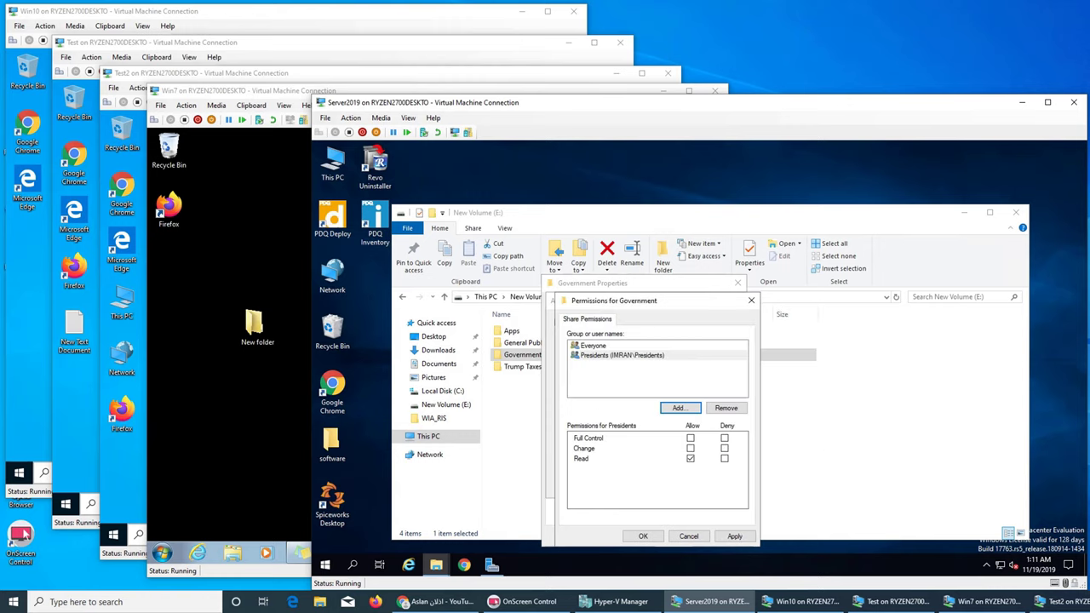
Step: Remove Everyone from Government's share permissions and confirm all dialogs
{"action": "left_click", "coordinate": [594, 345]}
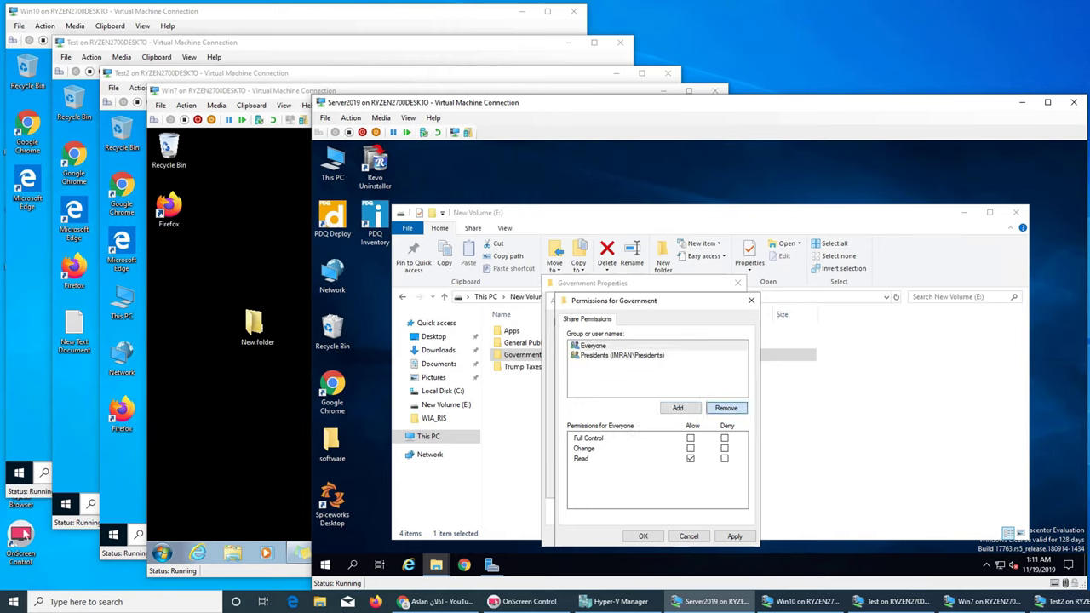
{"action": "left_click", "coordinate": [727, 408]}
{"action": "key", "text": "Return"}
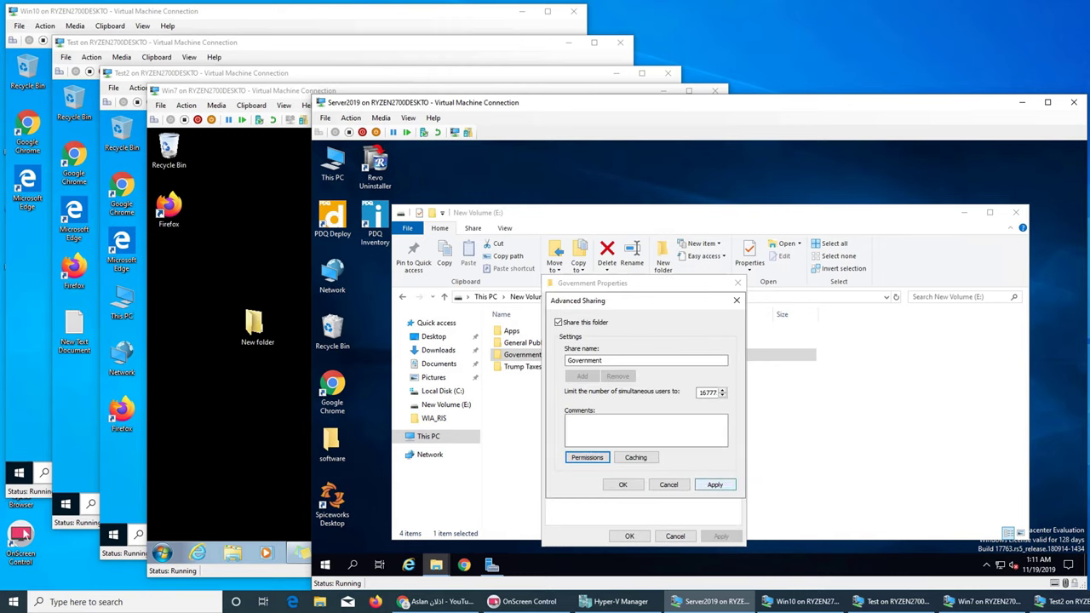
{"action": "key", "text": "Return"}
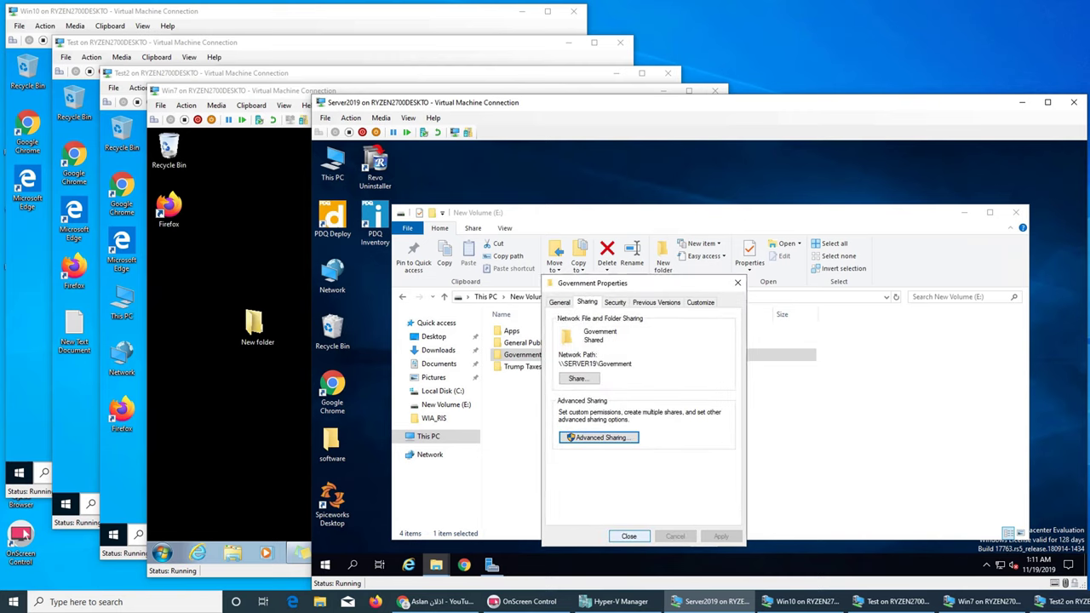
{"action": "key", "text": "Return"}
Step: Tick Share this folder for Trump Taxes in Advanced Sharing, using the keyboard
{"action": "left_click", "coordinate": [601, 366]}
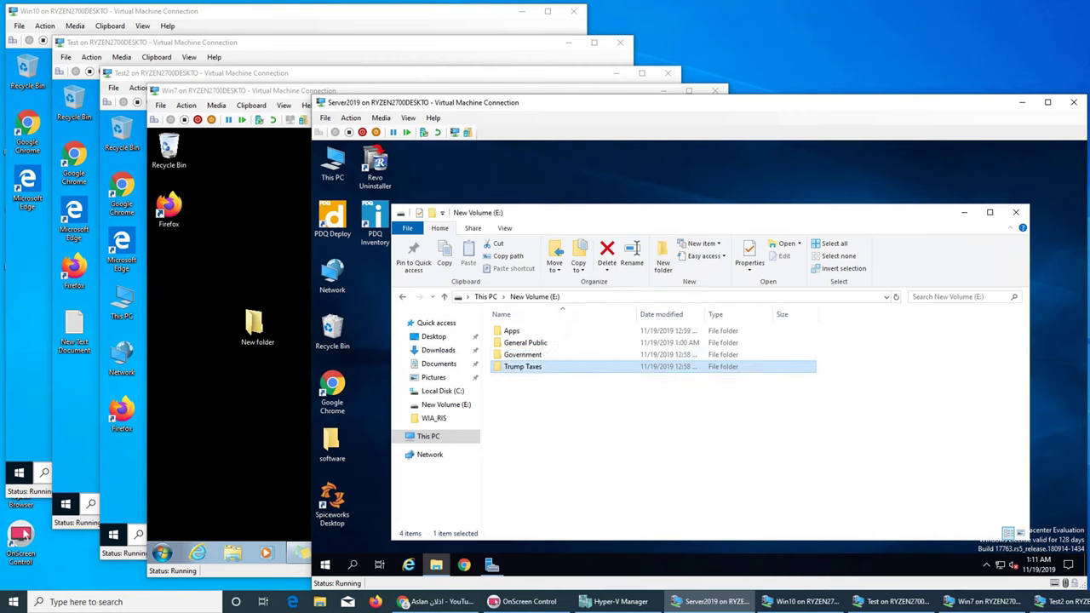
{"action": "right_click", "coordinate": [601, 366]}
{"action": "left_click", "coordinate": [626, 355]}
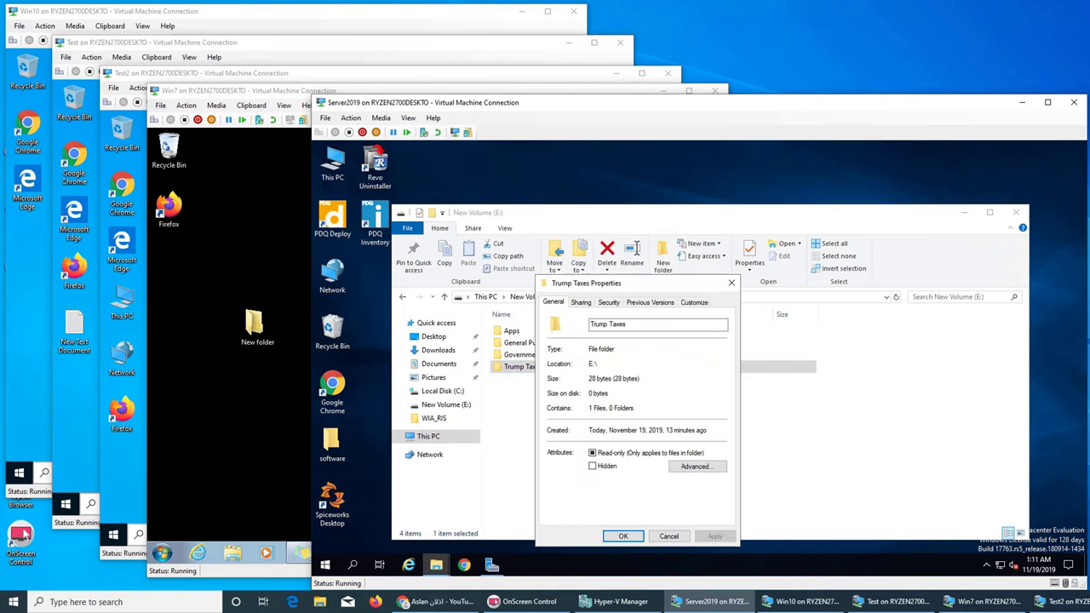
{"action": "key", "text": "ctrl+Tab"}
{"action": "key", "text": "Tab"}
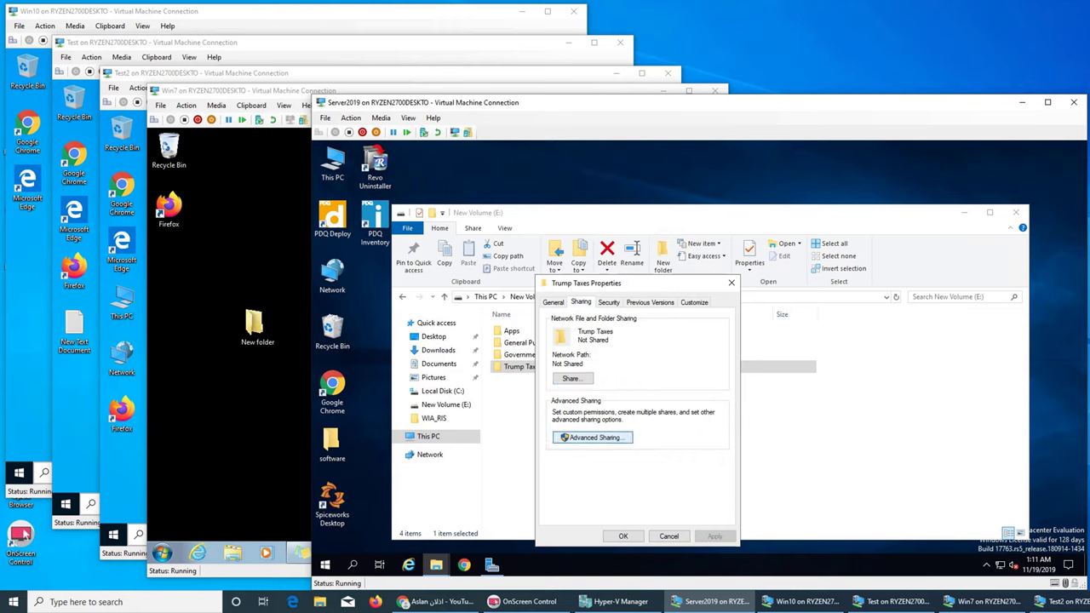
{"action": "key", "text": "Return"}
{"action": "key", "text": "space"}
Step: Add the Taxes group to the Trump Taxes share permissions
{"action": "key", "text": "Tab"}
{"action": "key", "text": "Tab"}
{"action": "key", "text": "Tab"}
{"action": "key", "text": "Tab"}
{"action": "key", "text": "Tab"}
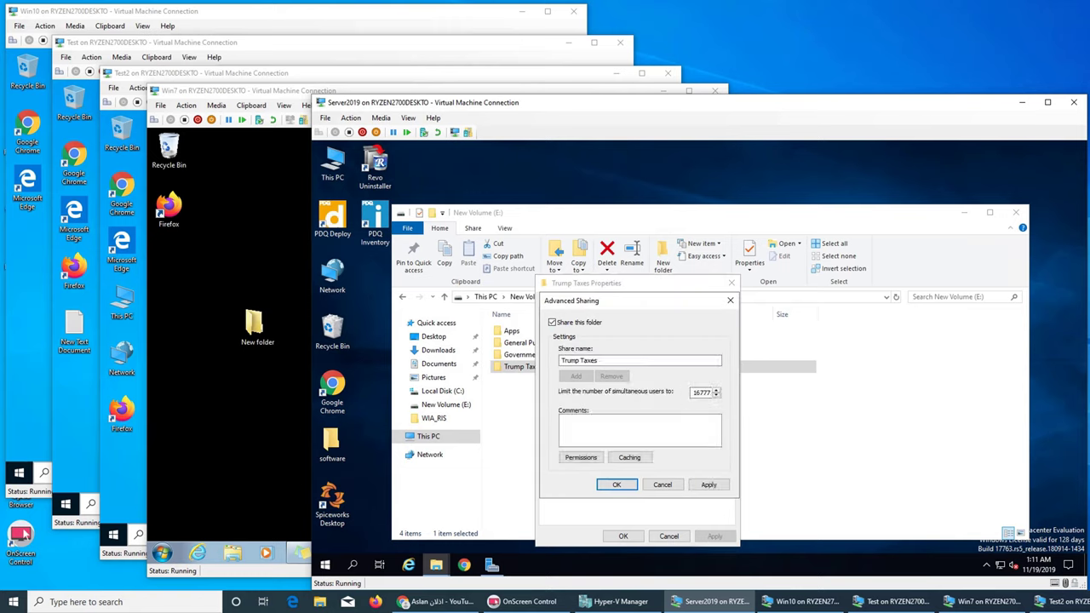
{"action": "key", "text": "shift+Tab"}
{"action": "key", "text": "Return"}
{"action": "key", "text": "Tab"}
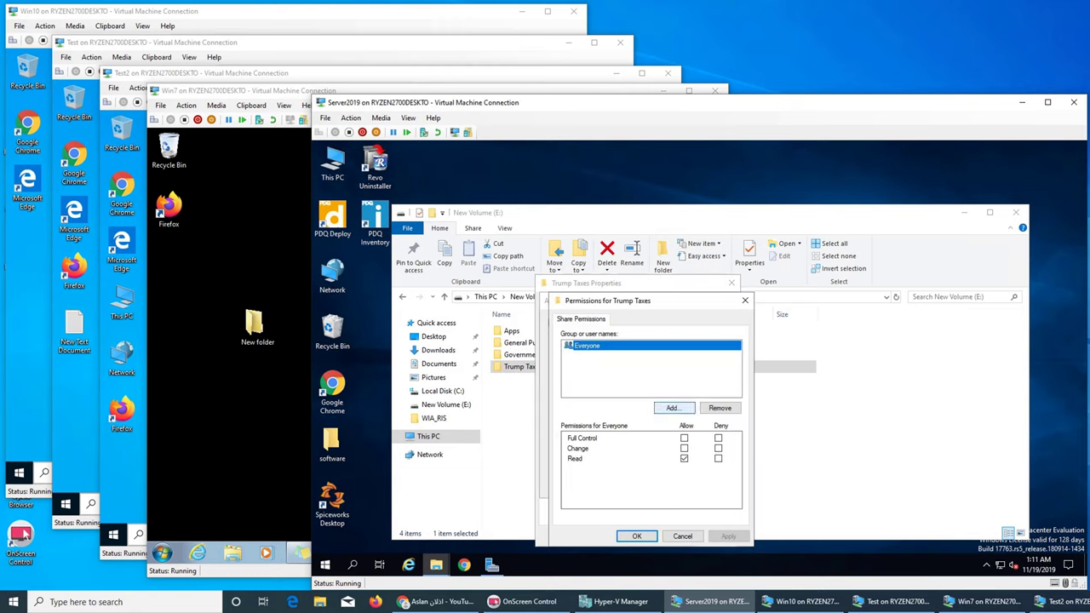
{"action": "key", "text": "Return"}
{"action": "type", "text": "taxes"}
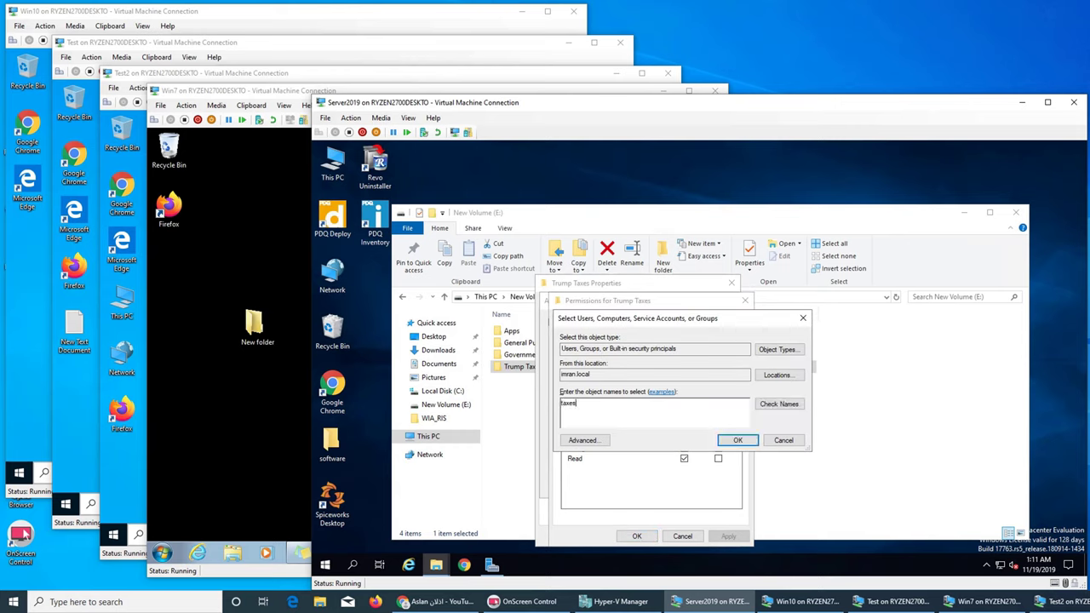
{"action": "key", "text": "alt+k"}
{"action": "key", "text": "Return"}
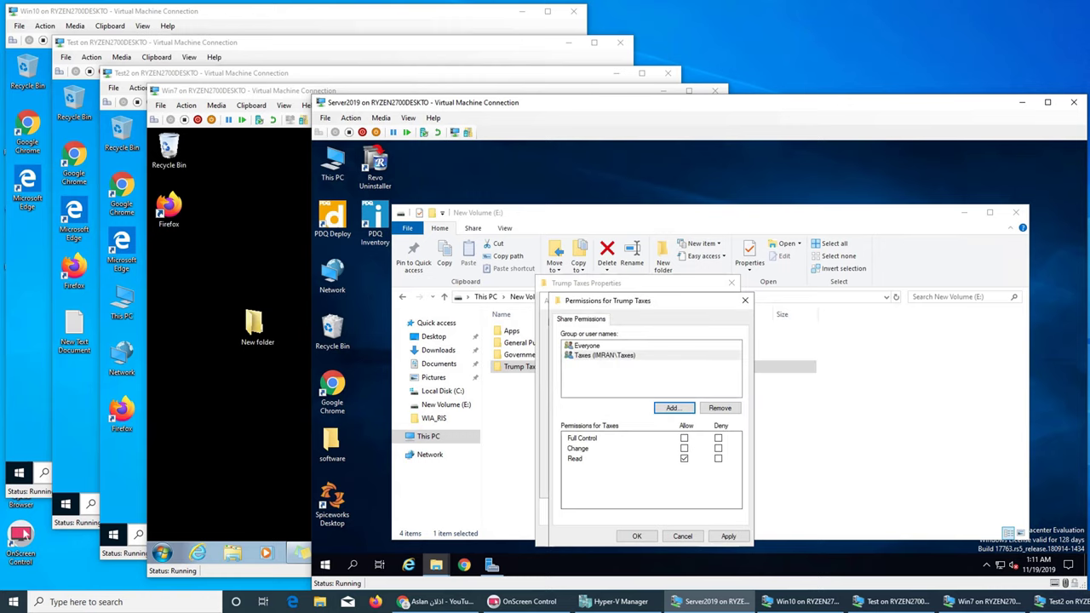
Step: Remove Everyone, apply and confirm the Trump Taxes sharing, then minimize Server2019
{"action": "key", "text": "alt+a"}
{"action": "key", "text": "Up"}
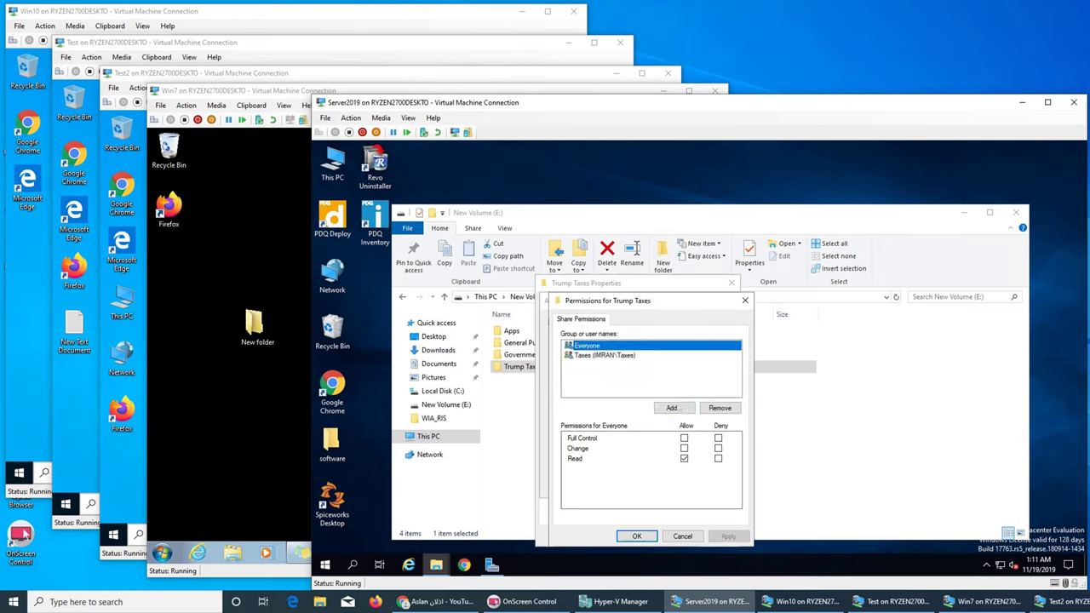
{"action": "key", "text": "alt+r"}
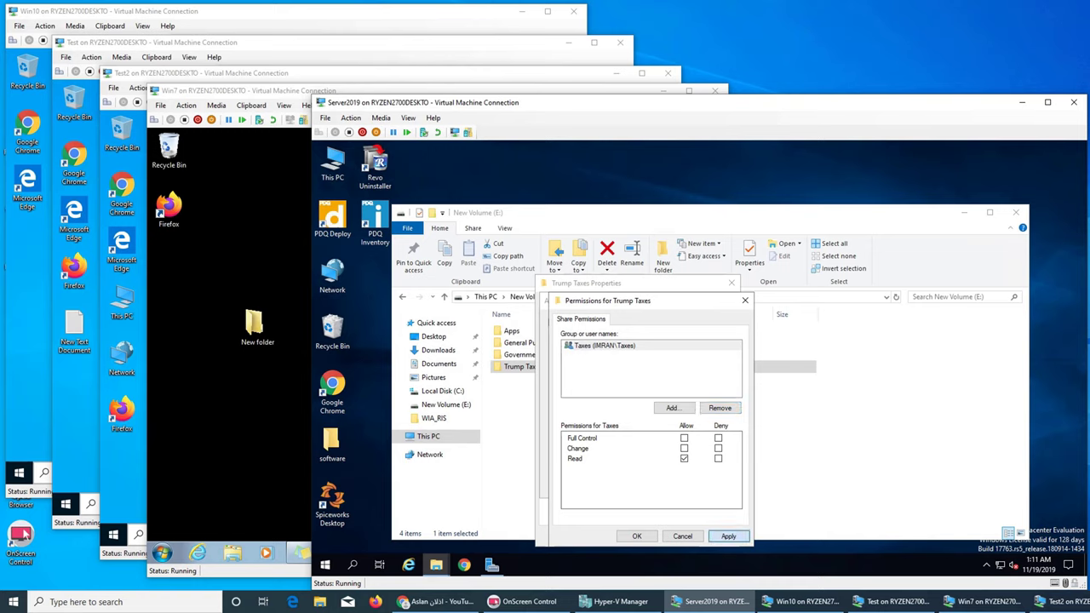
{"action": "key", "text": "alt+a"}
{"action": "key", "text": "Return"}
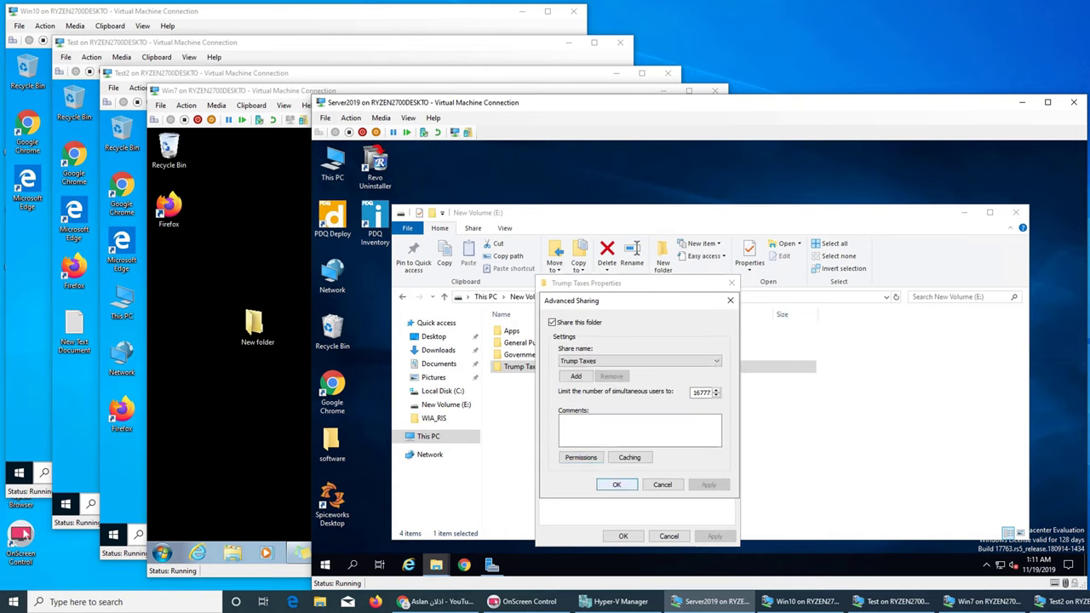
{"action": "key", "text": "Return"}
{"action": "key", "text": "Return"}
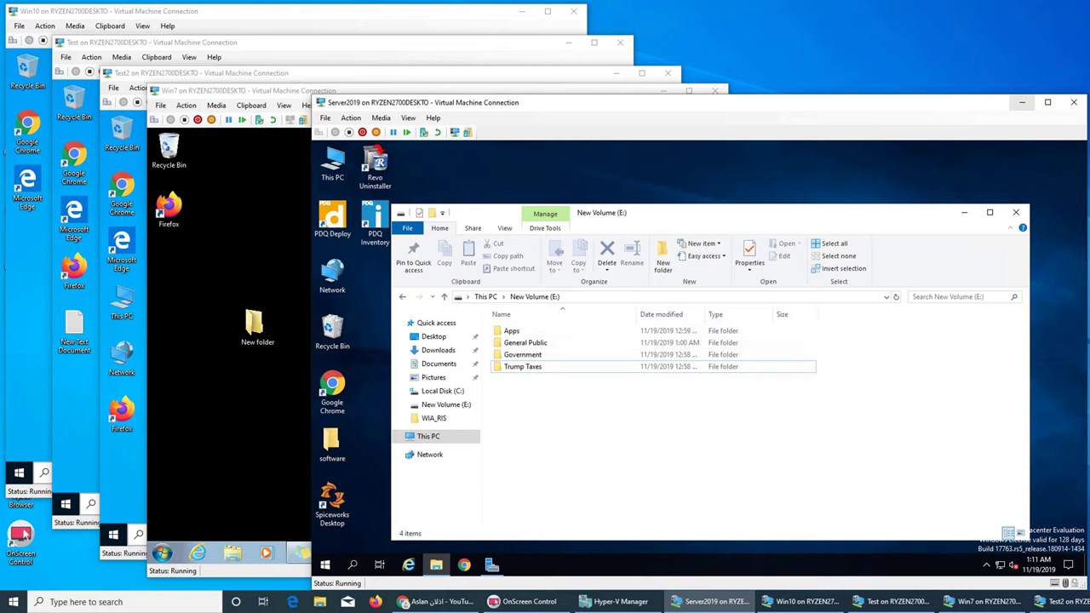
{"action": "left_click", "coordinate": [1022, 102]}
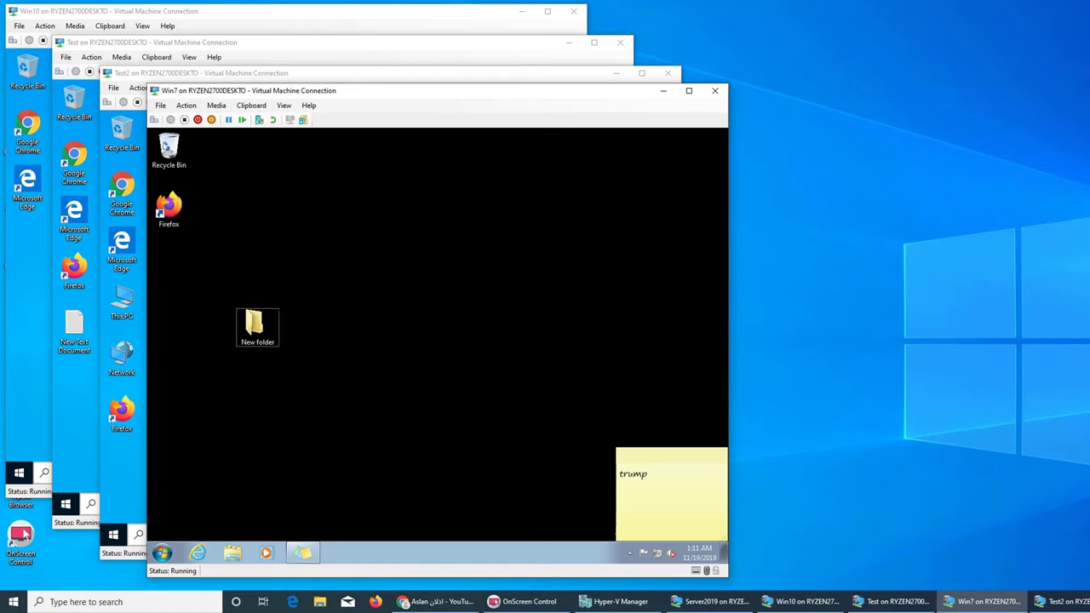
Step: On Win7, open Network and SERVER19 in a maximized folder window, then return to Server2019
{"action": "double_click", "coordinate": [258, 326]}
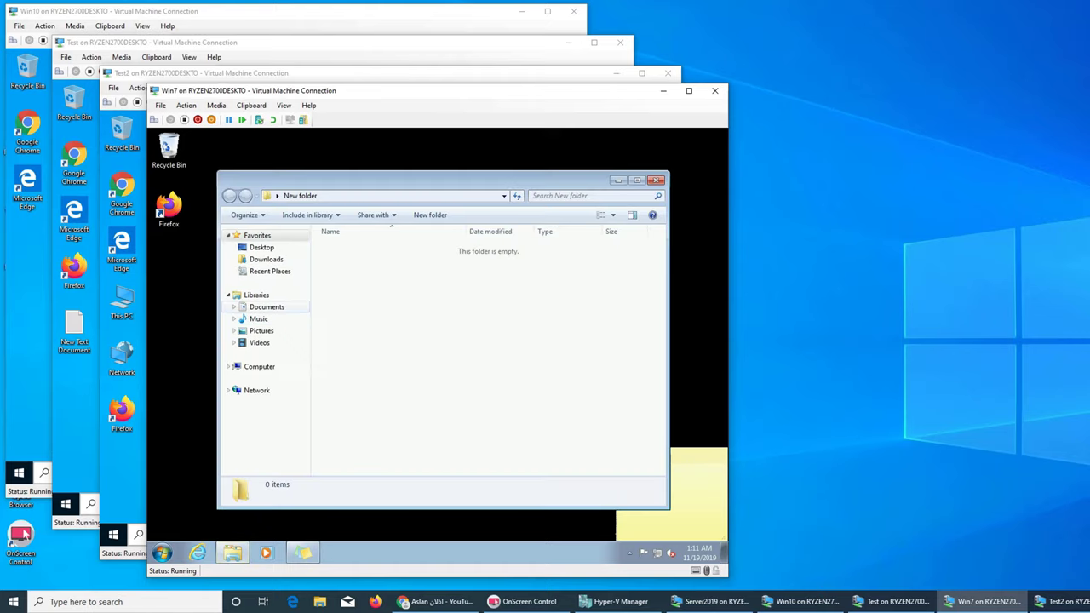
{"action": "left_click", "coordinate": [256, 390]}
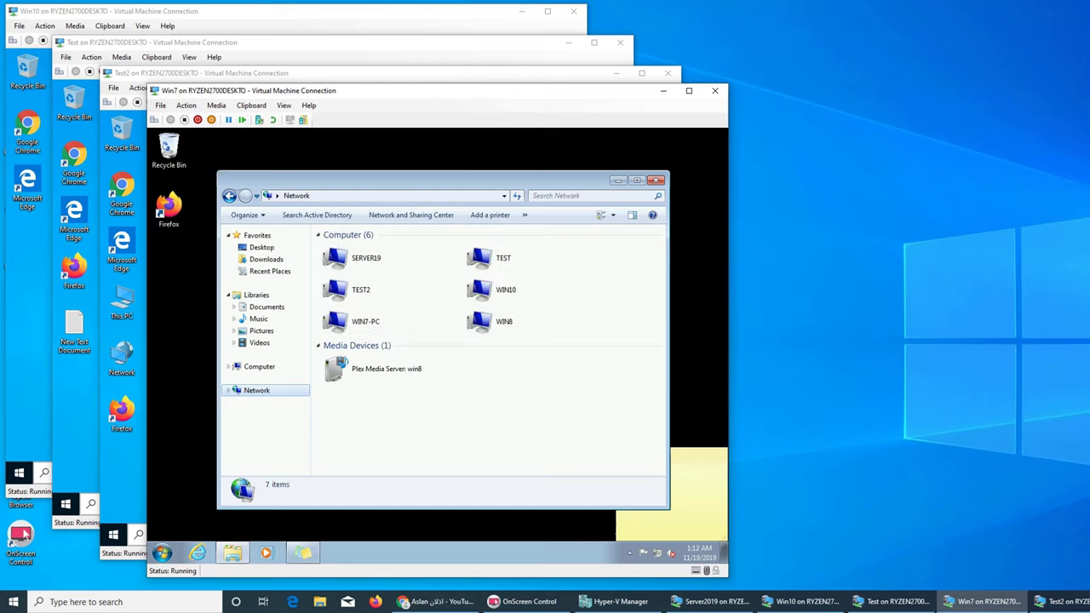
{"action": "key", "text": "super+Up"}
{"action": "double_click", "coordinate": [281, 211]}
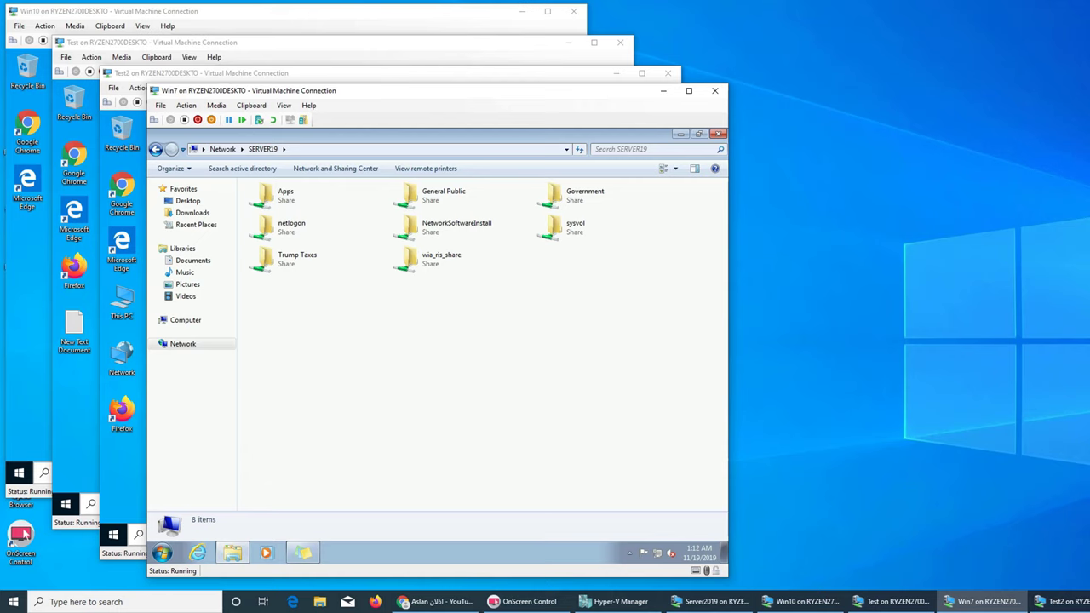
{"action": "left_click", "coordinate": [713, 601]}
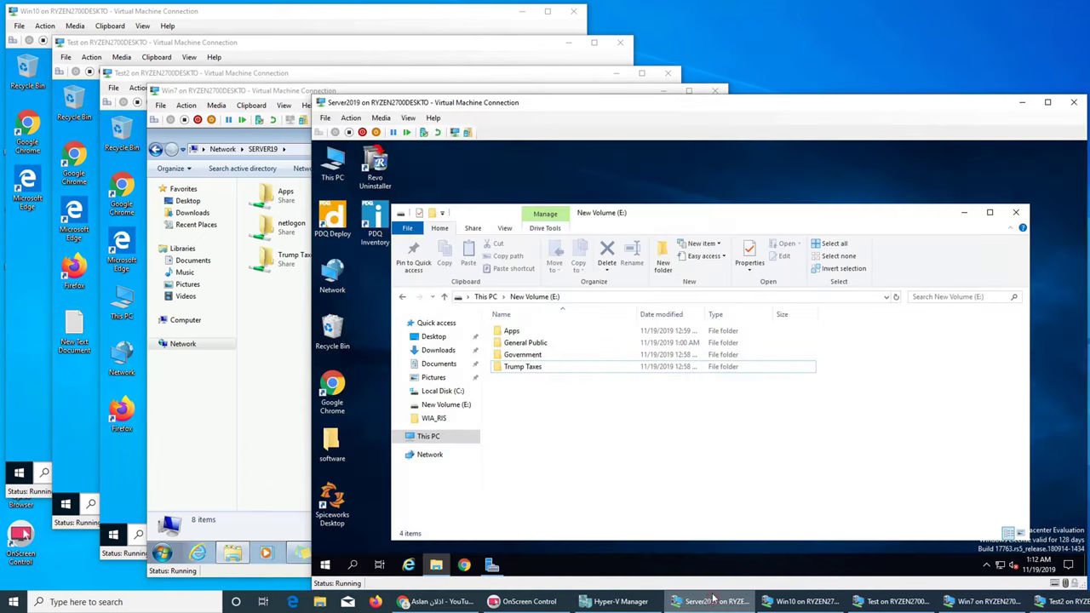
Step: Move the Server2019 VM window to the right, beside the Win7 share list
{"action": "left_click_drag", "start_coordinate": [631, 108], "coordinate": [965, 93]}
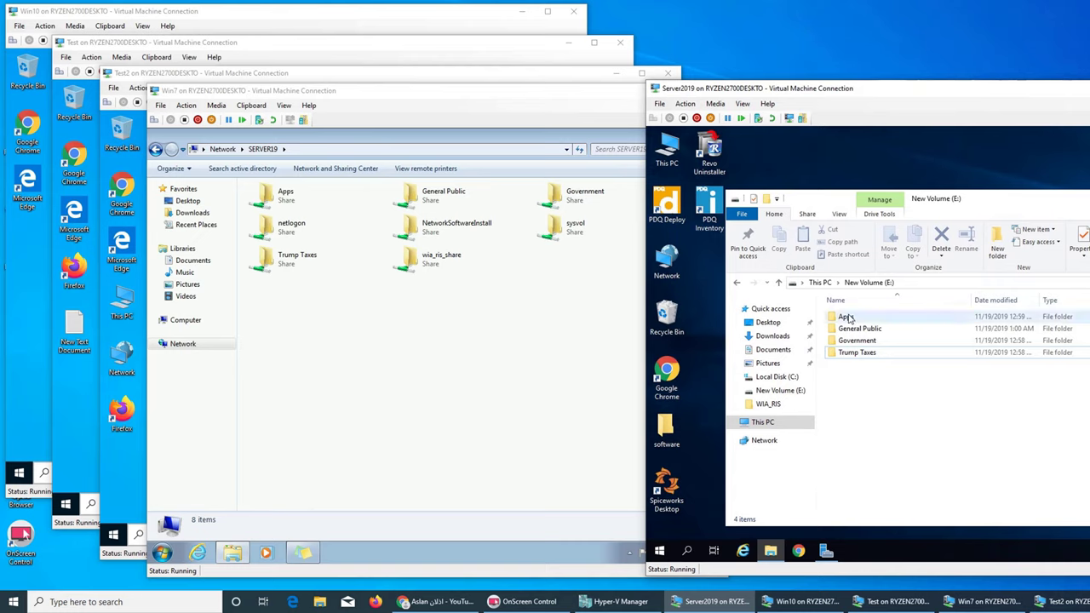
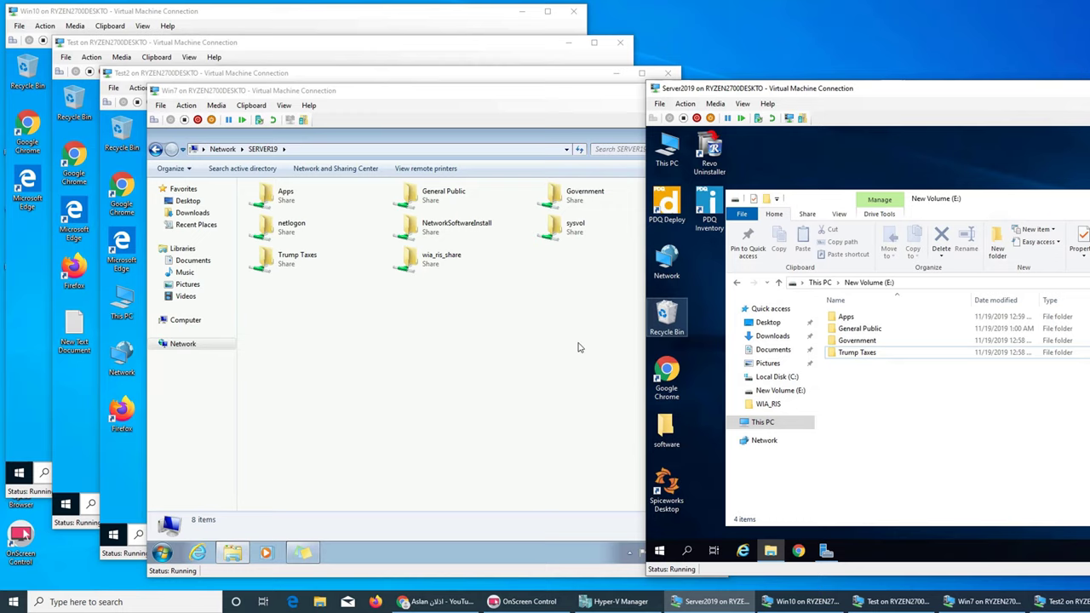
Step: Bring the Win7 SERVER19 share list forward and confirm Trump Taxes is access-denied
{"action": "left_click", "coordinate": [711, 601]}
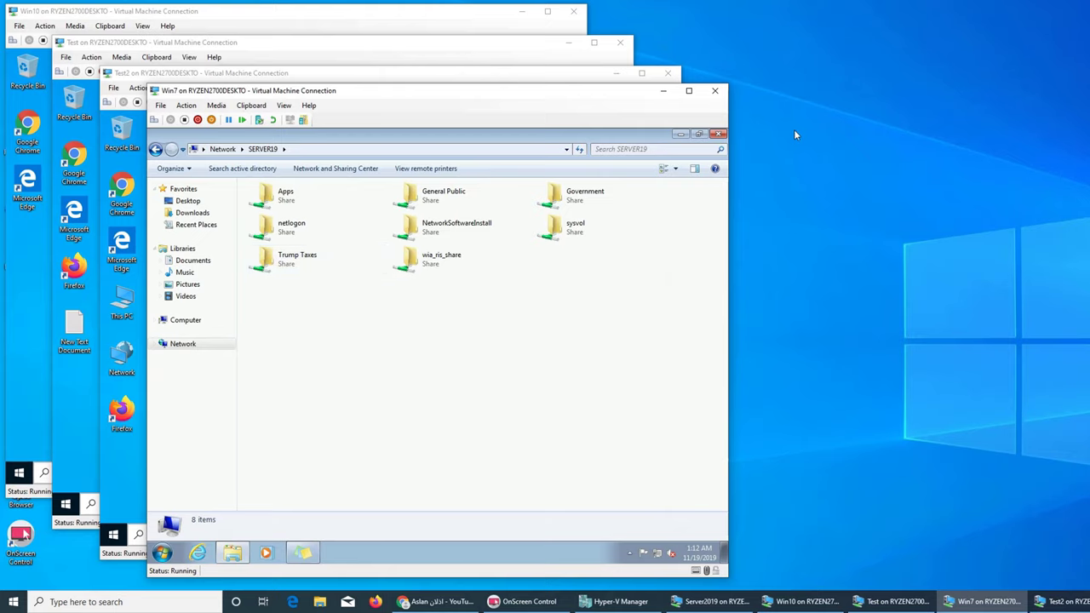
{"action": "left_click", "coordinate": [686, 135]}
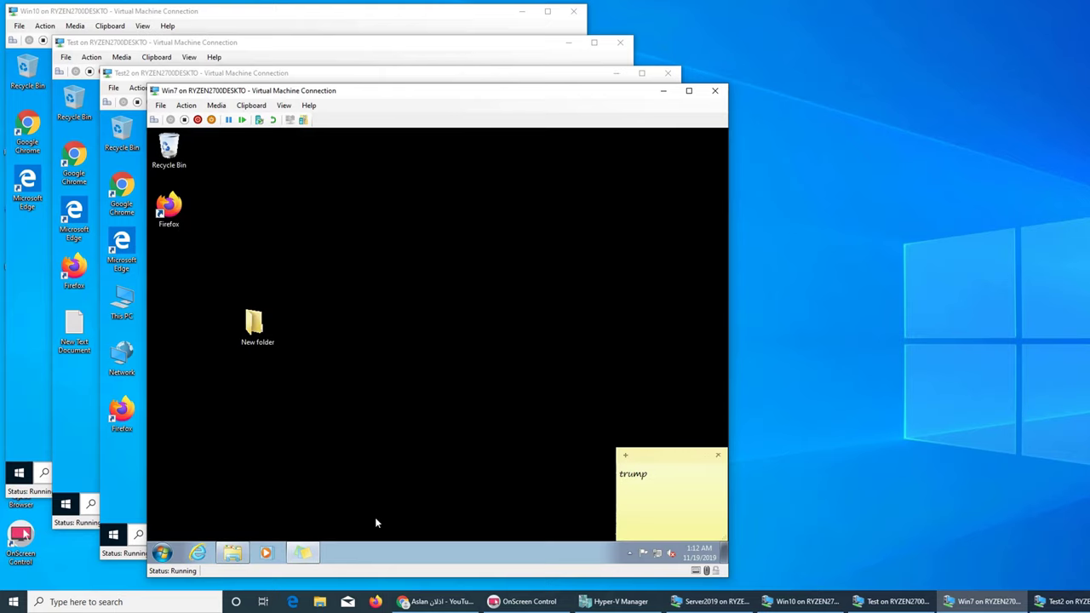
{"action": "left_click", "coordinate": [232, 556]}
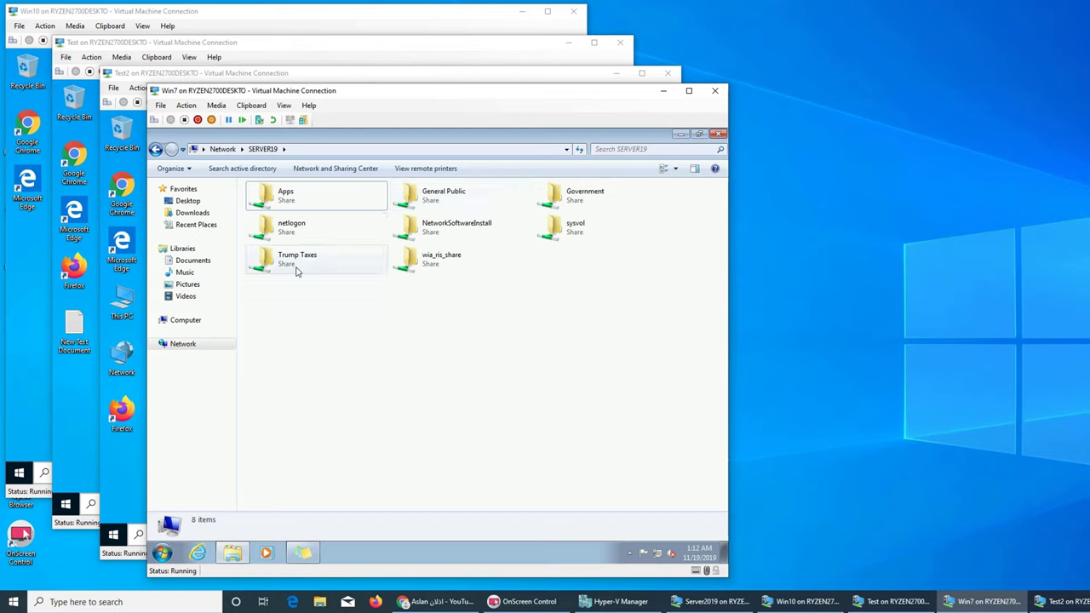
{"action": "double_click", "coordinate": [296, 272]}
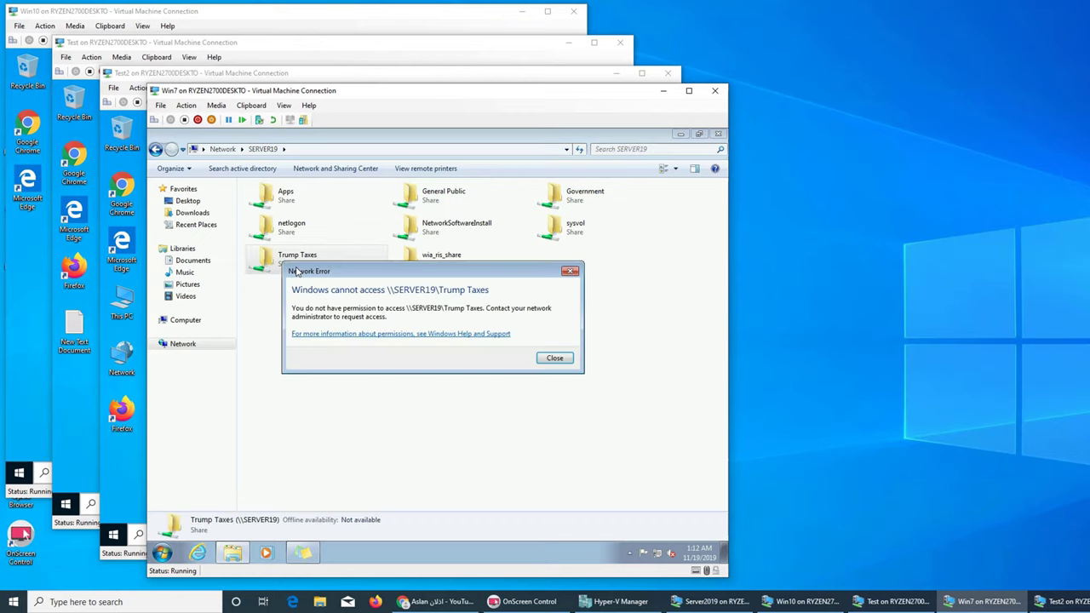
{"action": "left_click", "coordinate": [555, 357]}
Step: Confirm General Public is also denied on Win7, then bring the Test2 machine forward
{"action": "left_click", "coordinate": [456, 201]}
{"action": "double_click", "coordinate": [456, 202]}
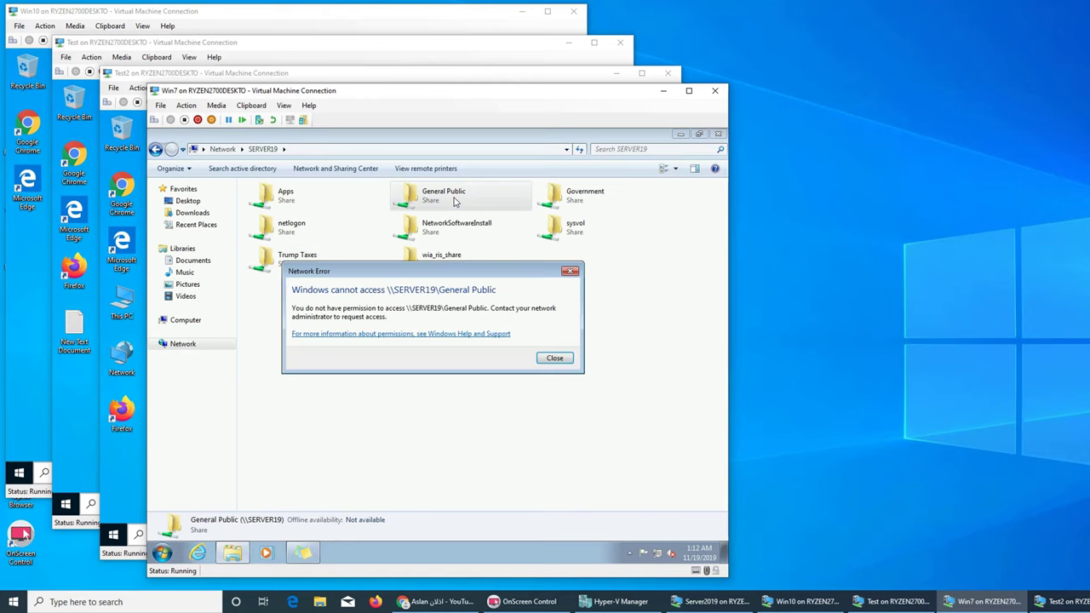
{"action": "left_click", "coordinate": [560, 363]}
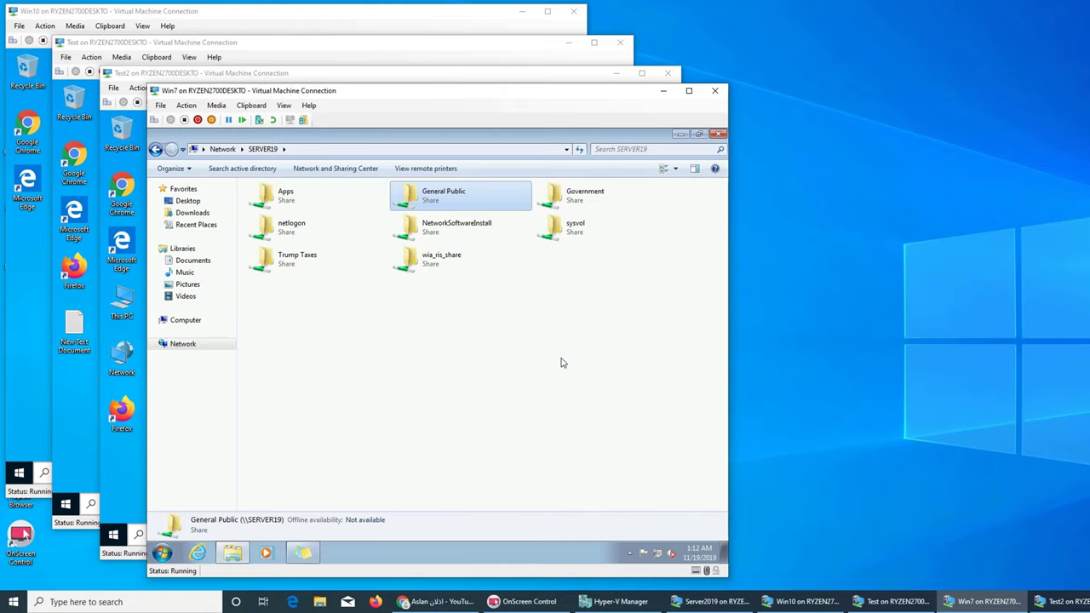
{"action": "left_click", "coordinate": [681, 133]}
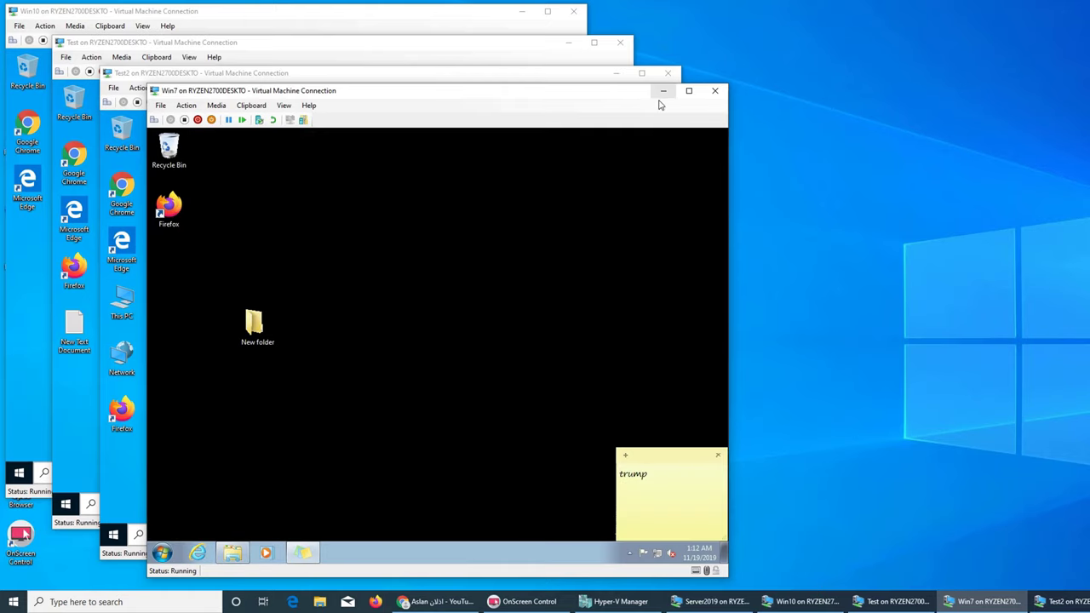
{"action": "left_click", "coordinate": [235, 554]}
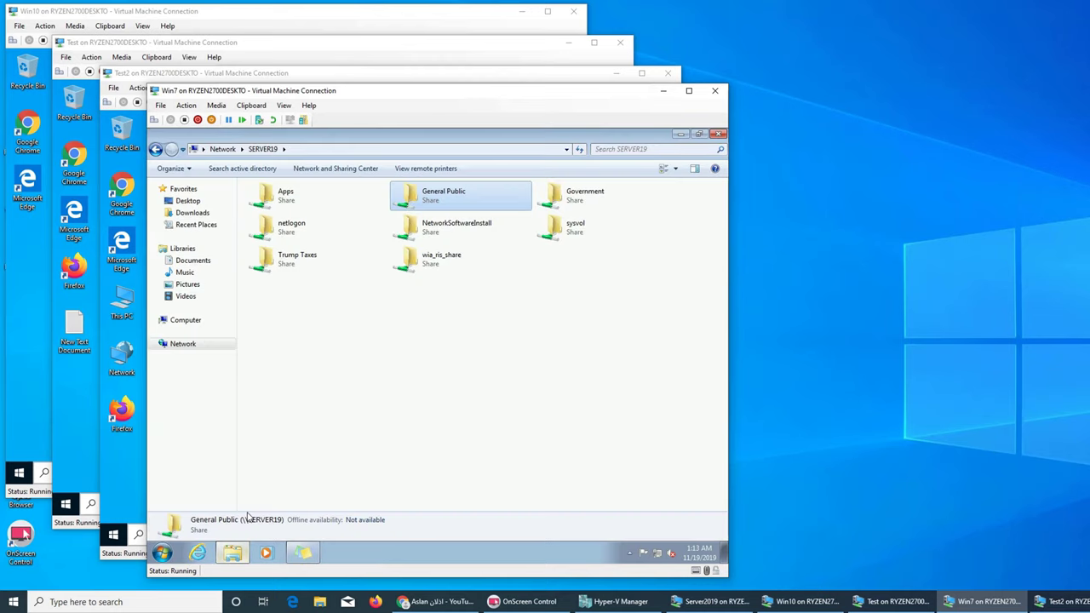
{"action": "left_click", "coordinate": [137, 481]}
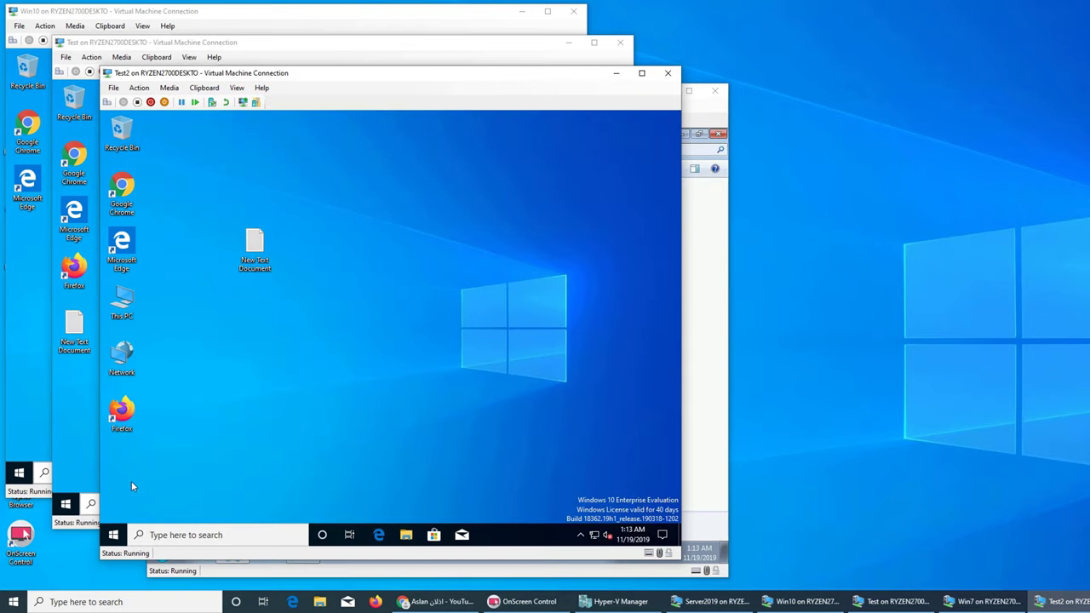
Step: On Test2, browse to \\server19, open the Government share, and return to the share list
{"action": "key", "text": "super"}
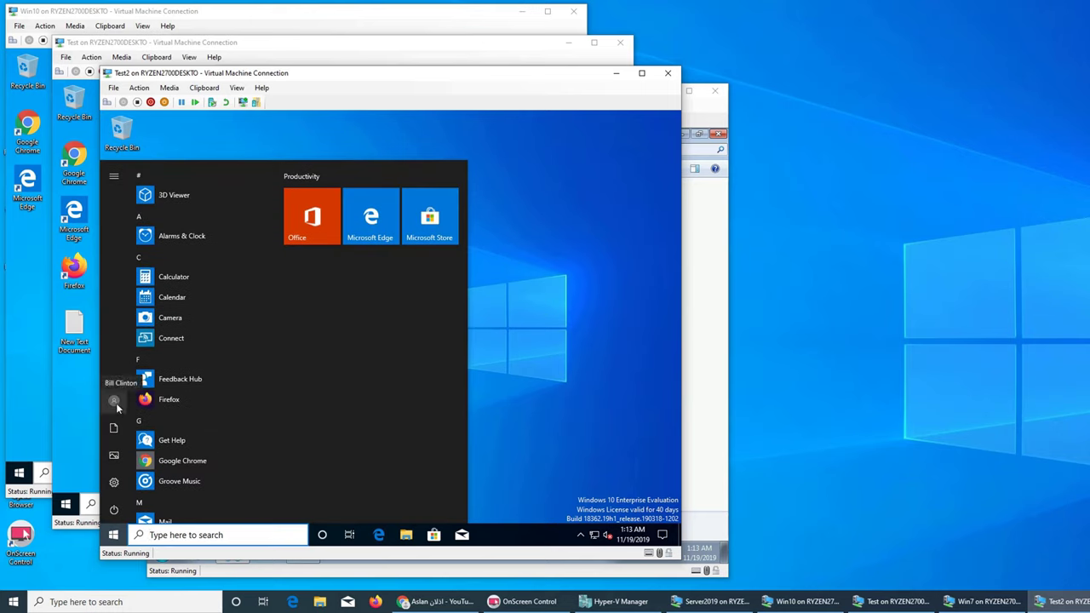
{"action": "left_click", "coordinate": [509, 352]}
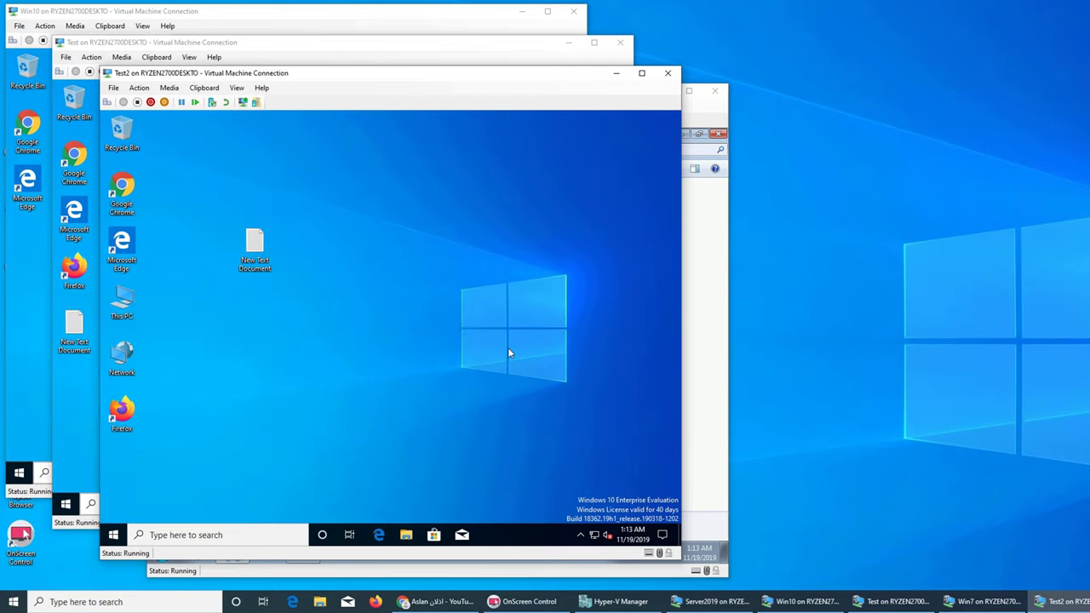
{"action": "left_click", "coordinate": [114, 533]}
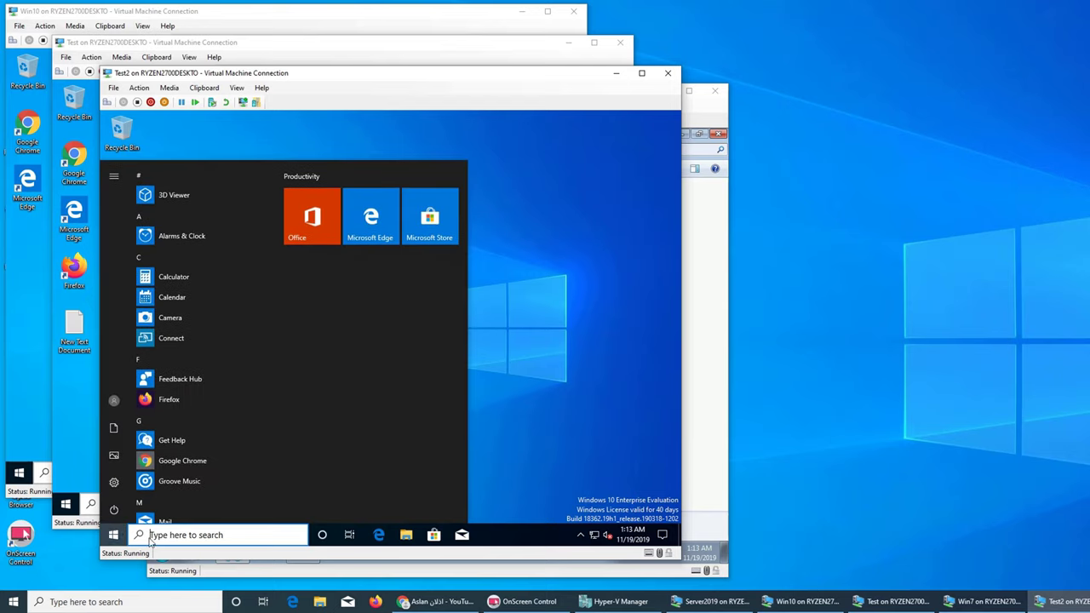
{"action": "type", "text": "\\\\"}
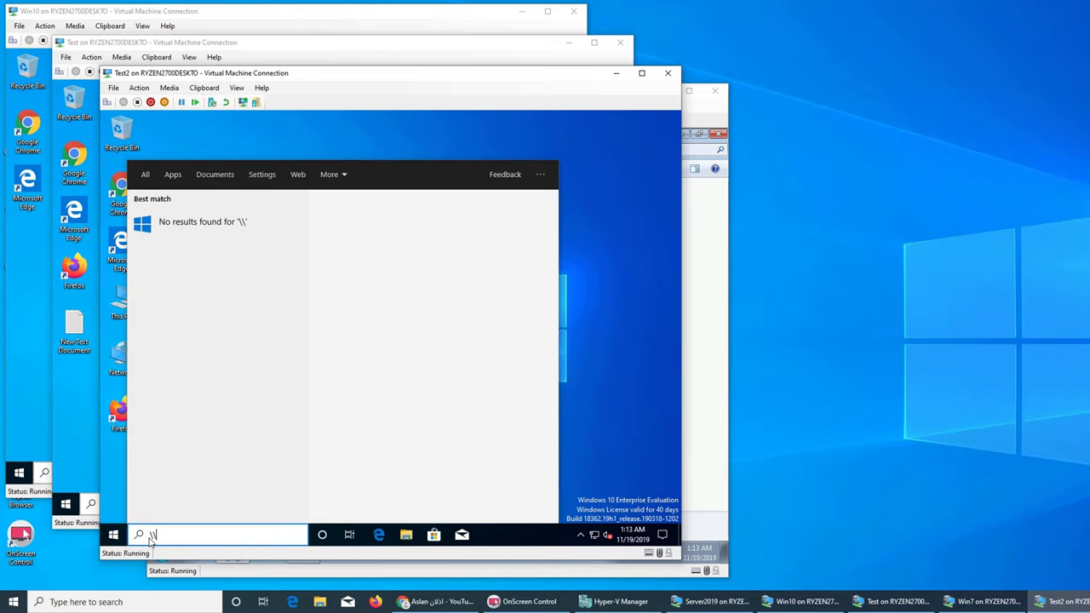
{"action": "type", "text": "server"}
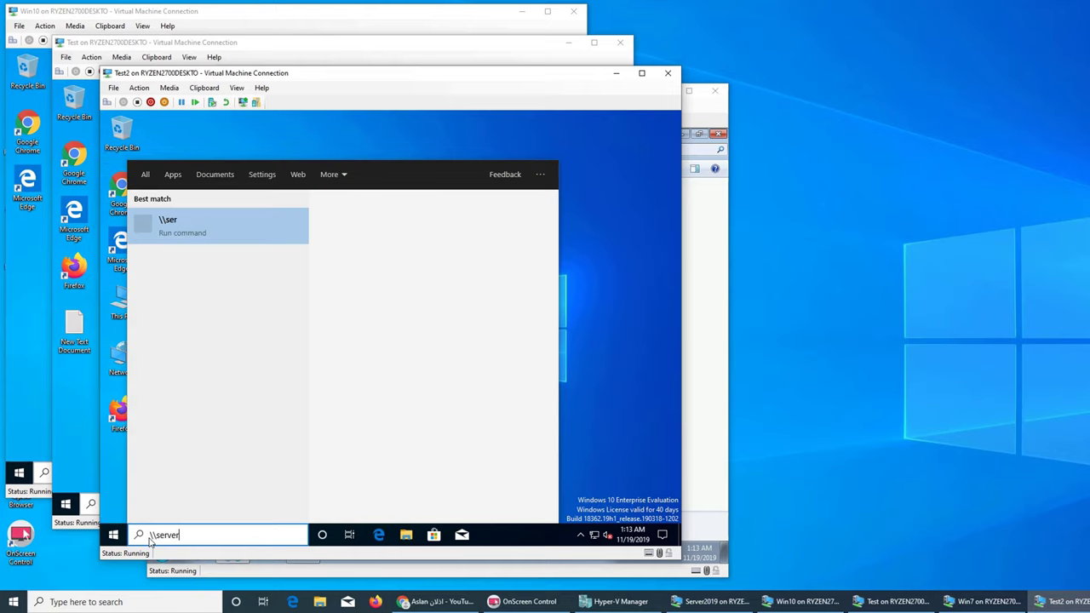
{"action": "type", "text": "19\\"}
{"action": "key", "text": "Return"}
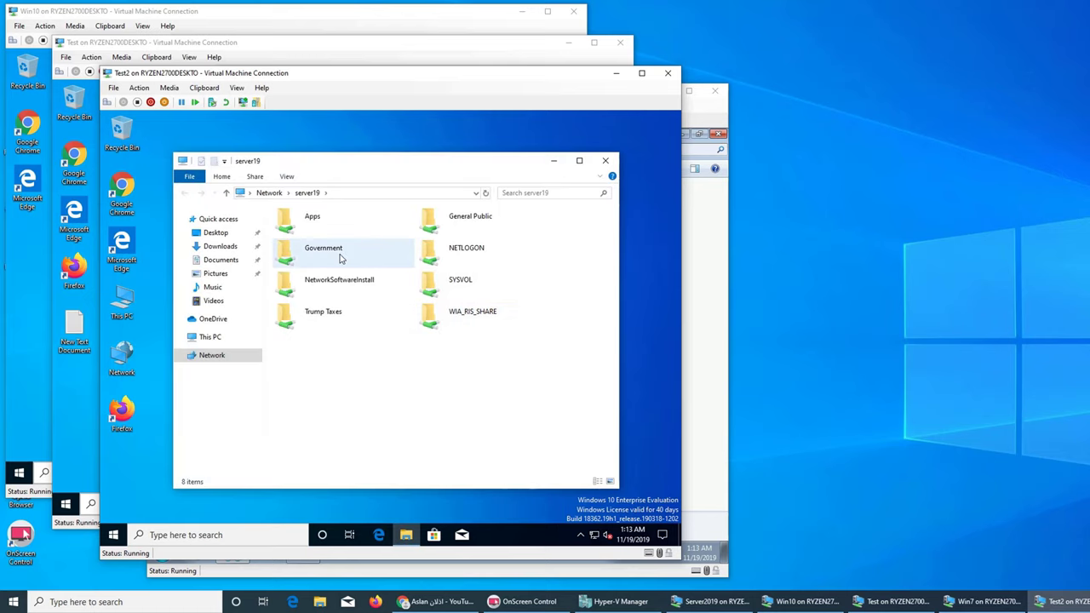
{"action": "double_click", "coordinate": [340, 258]}
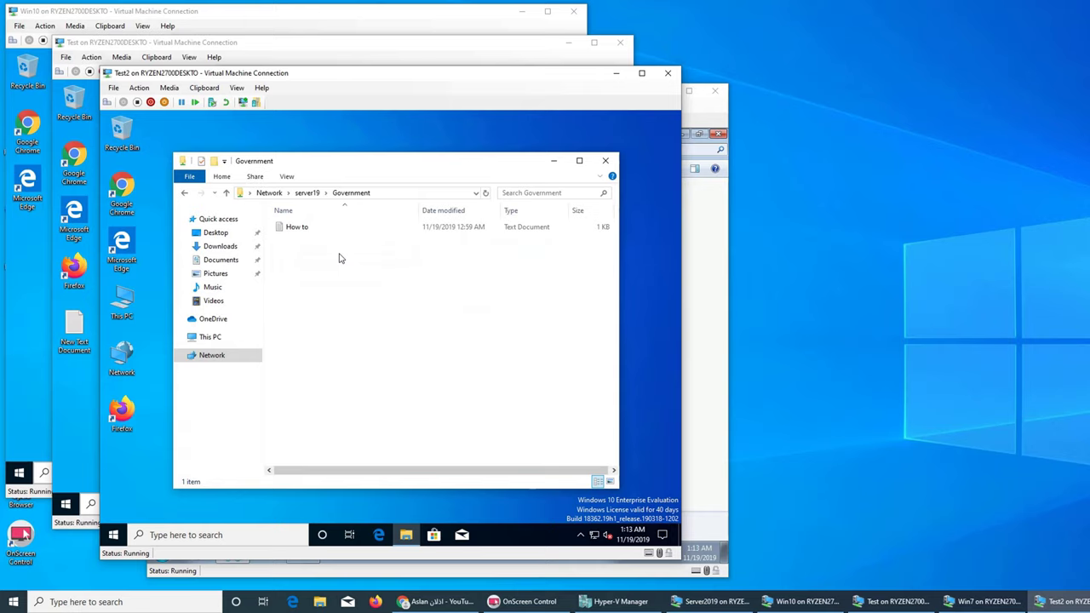
{"action": "left_click", "coordinate": [308, 193]}
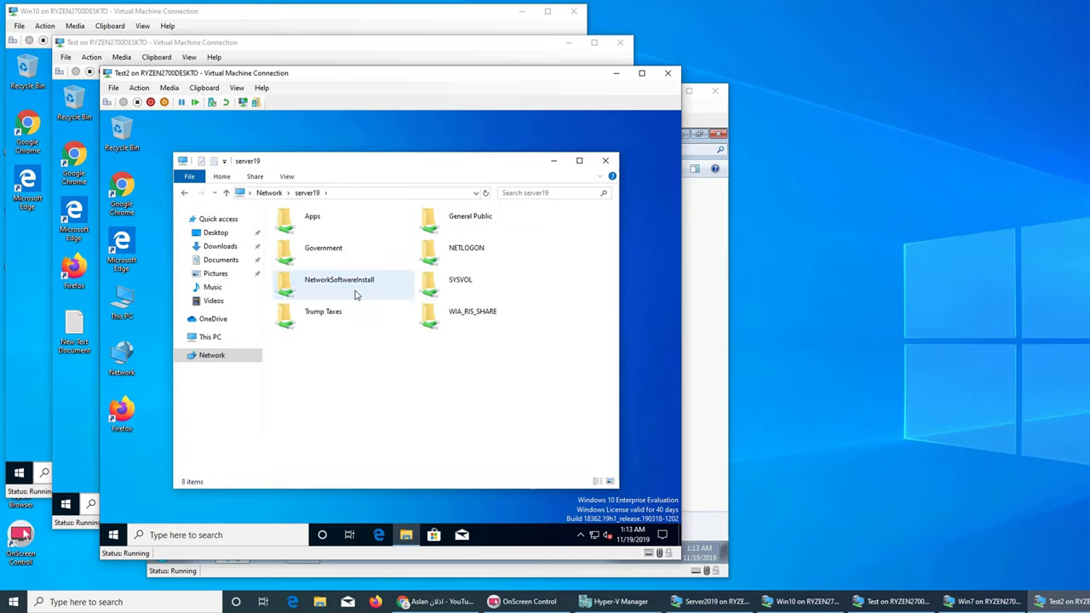
Step: On the Test machine, check the signed-in account and open then close a file browser
{"action": "left_click", "coordinate": [75, 415]}
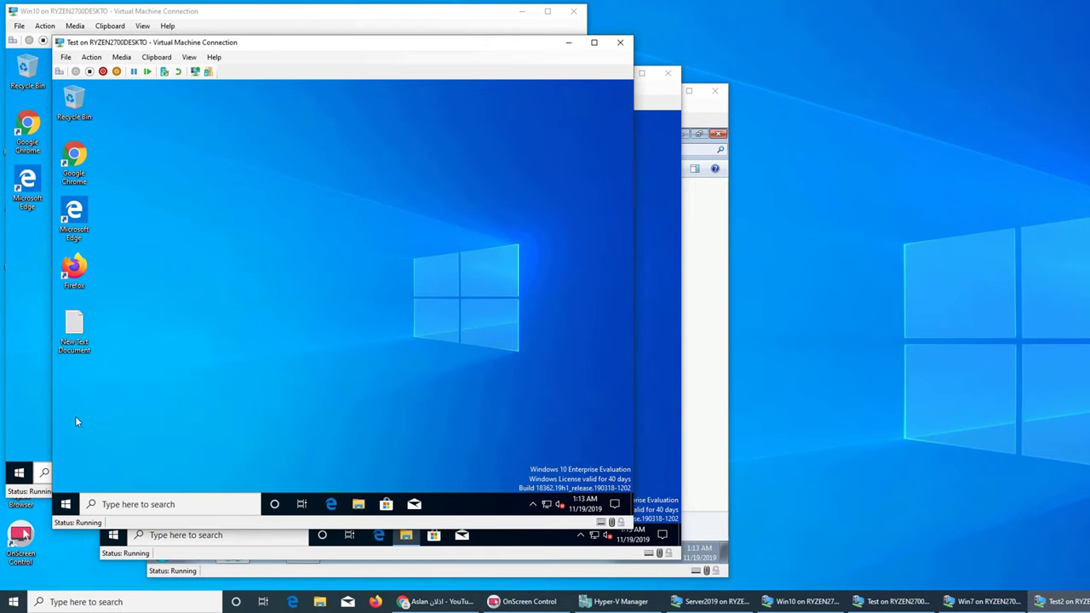
{"action": "left_click", "coordinate": [60, 504]}
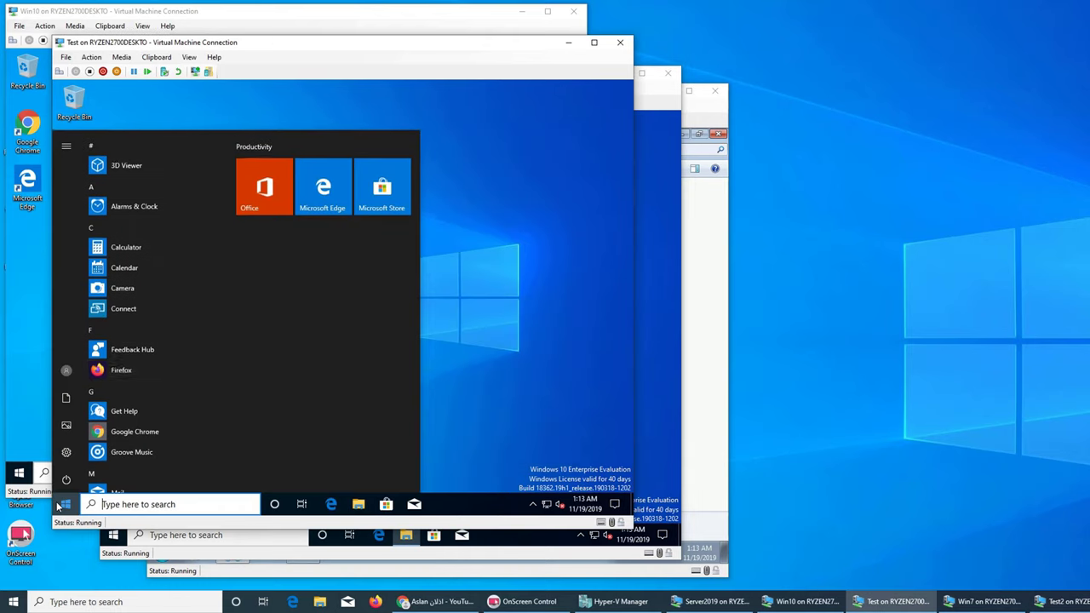
{"action": "left_click", "coordinate": [65, 373]}
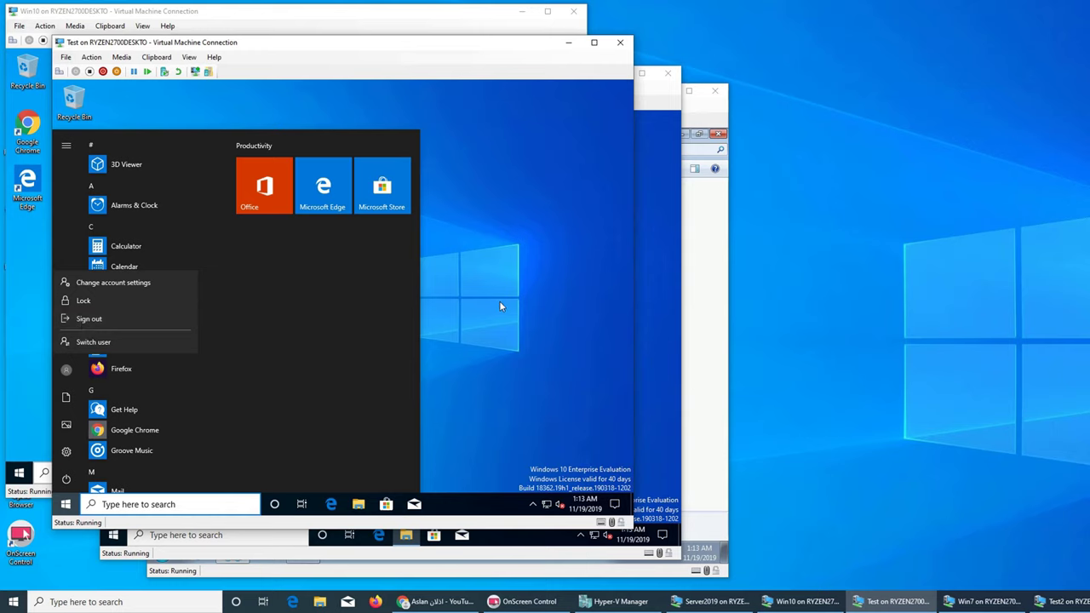
{"action": "left_click", "coordinate": [499, 300]}
{"action": "left_click", "coordinate": [357, 504]}
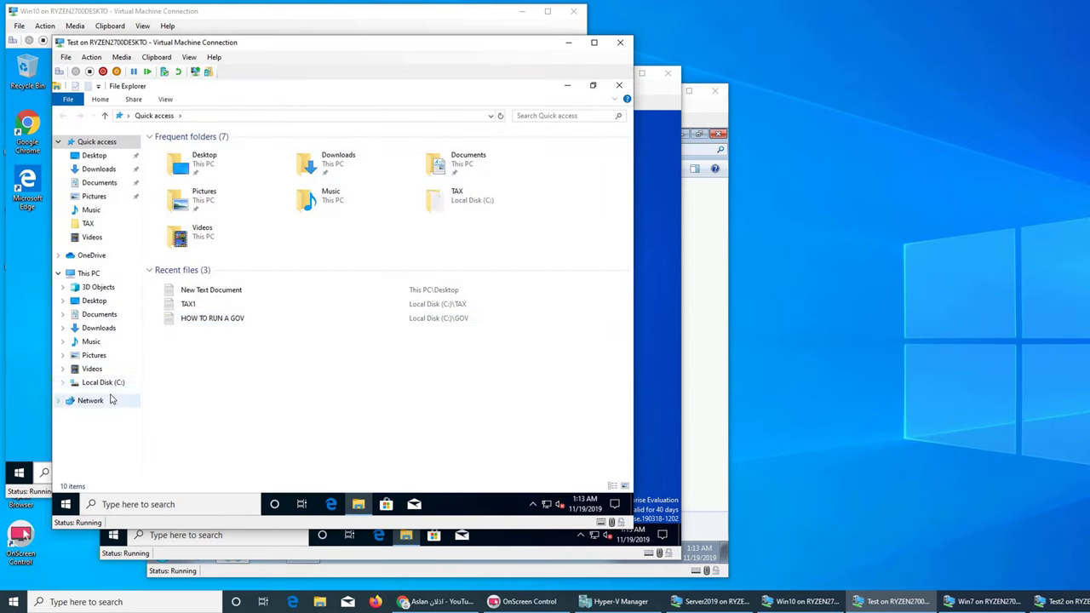
{"action": "left_click", "coordinate": [619, 85]}
Step: Search \server19\ on the Test machine, recheck the signed-in user, and open the Government share
{"action": "key", "text": "super"}
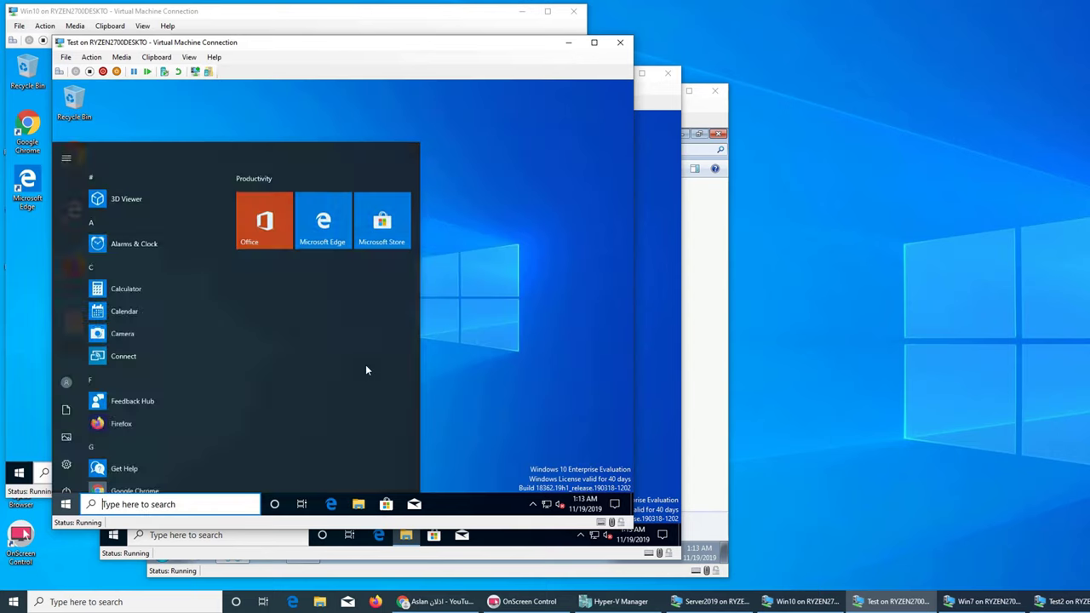
{"action": "type", "text": "\\ser"}
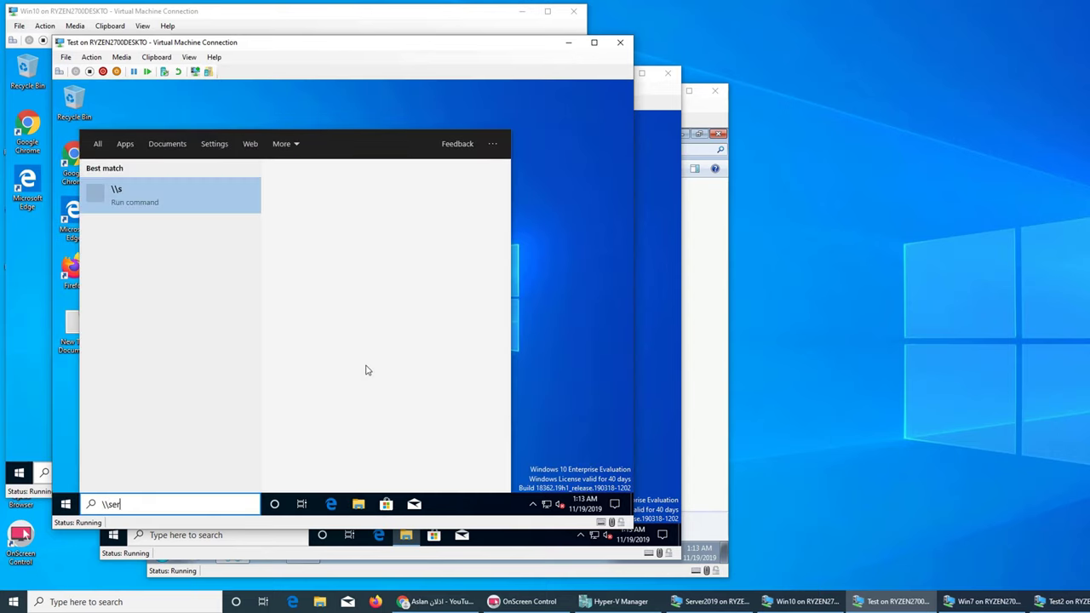
{"action": "type", "text": "ver19\\"}
{"action": "key", "text": "Return"}
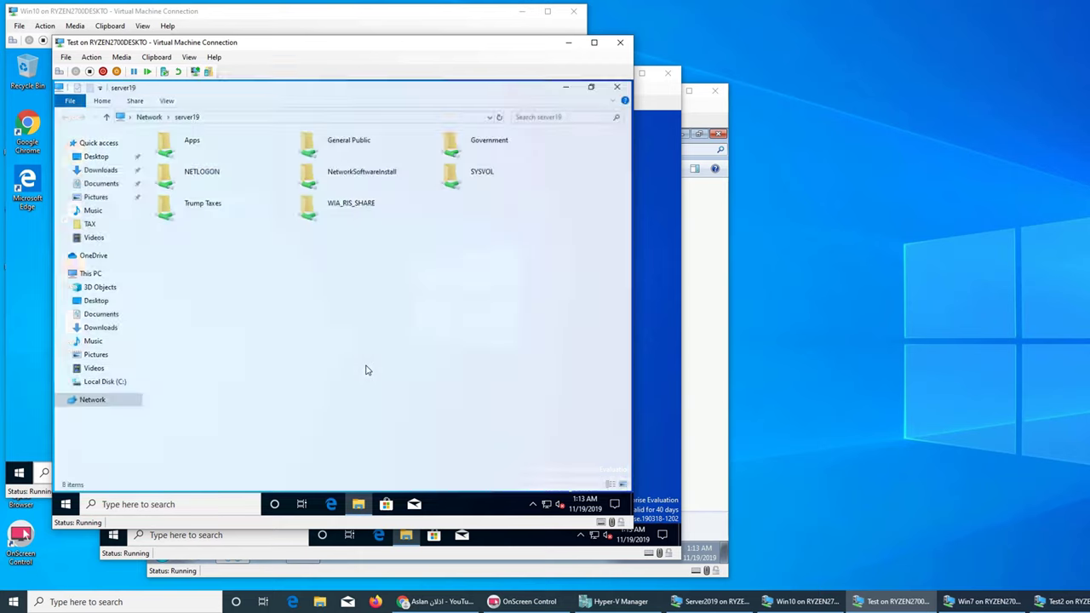
{"action": "left_click", "coordinate": [67, 508]}
{"action": "mouse_move", "coordinate": [68, 372]}
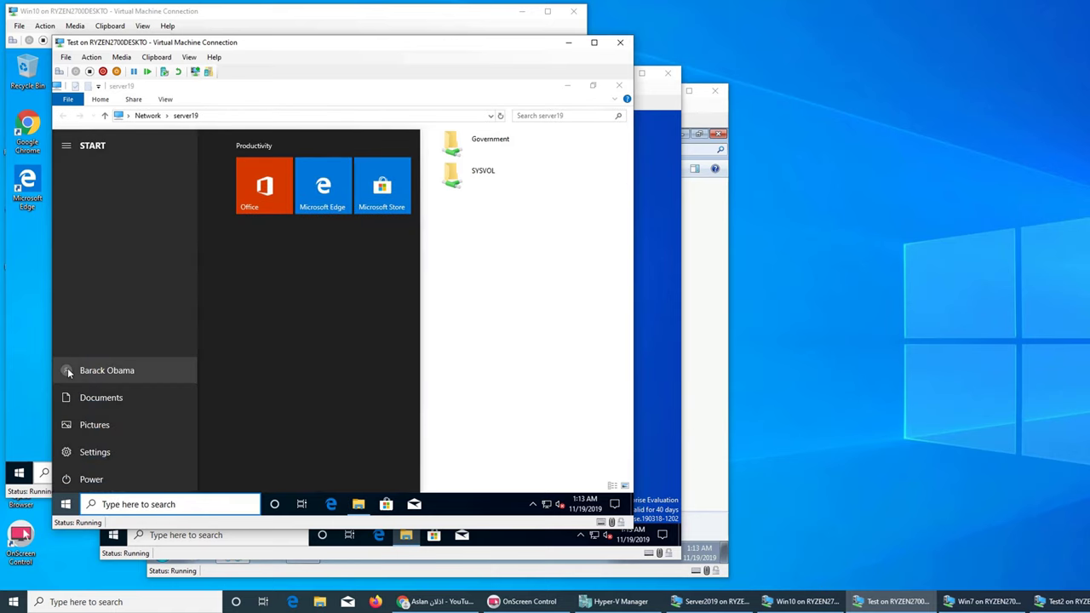
{"action": "left_click", "coordinate": [443, 308]}
{"action": "double_click", "coordinate": [474, 147]}
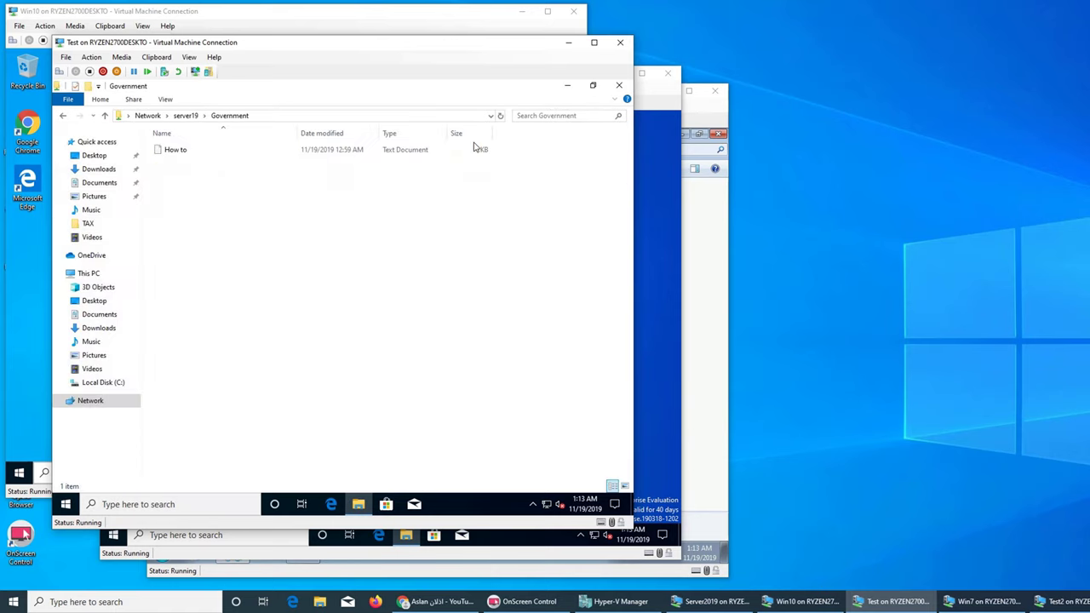
{"action": "left_click", "coordinate": [36, 296]}
Step: On Win10, check the signed-in account and open then close a file browser
{"action": "left_click", "coordinate": [19, 472]}
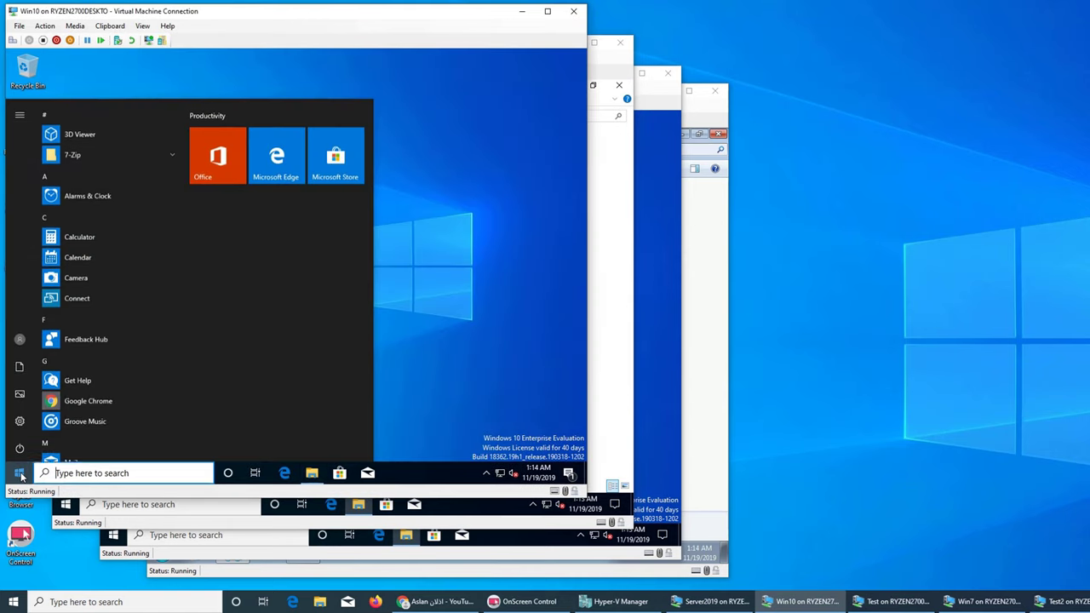
{"action": "left_click", "coordinate": [20, 338]}
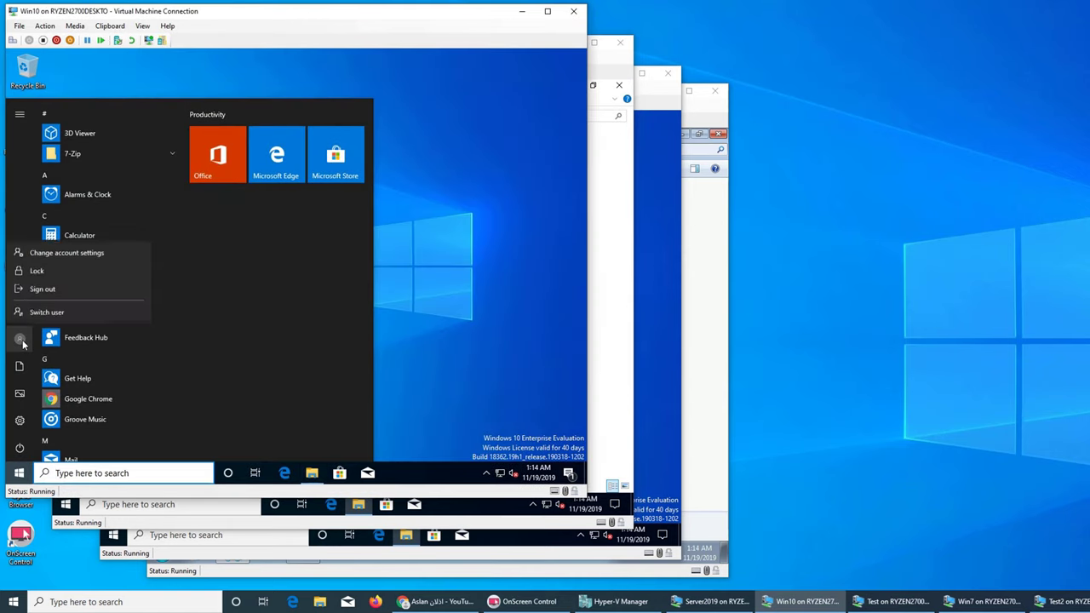
{"action": "left_click", "coordinate": [357, 323]}
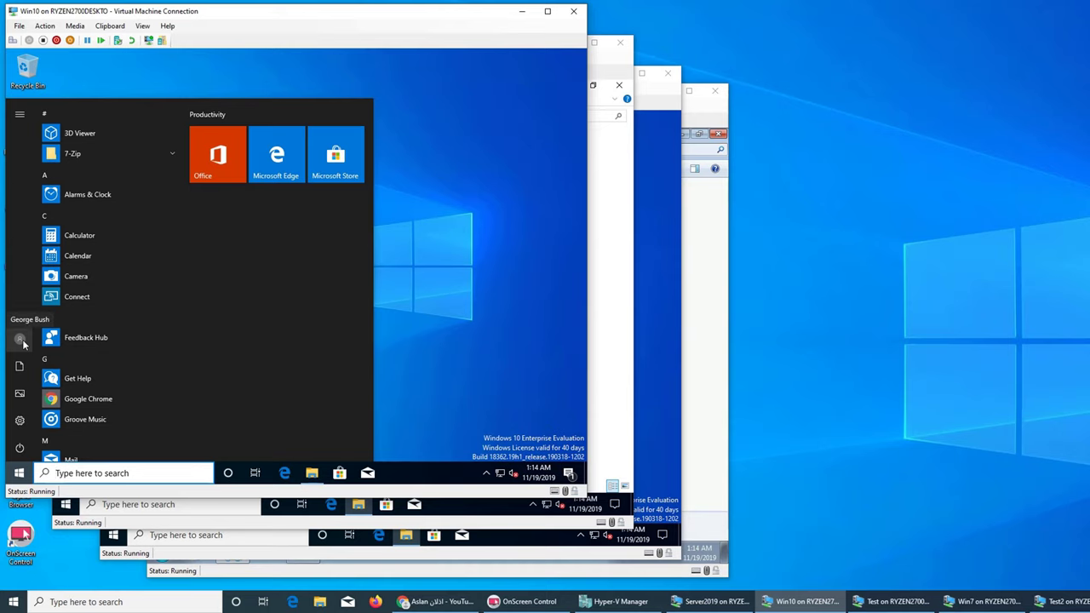
{"action": "left_click", "coordinate": [392, 367]}
{"action": "left_click", "coordinate": [311, 474]}
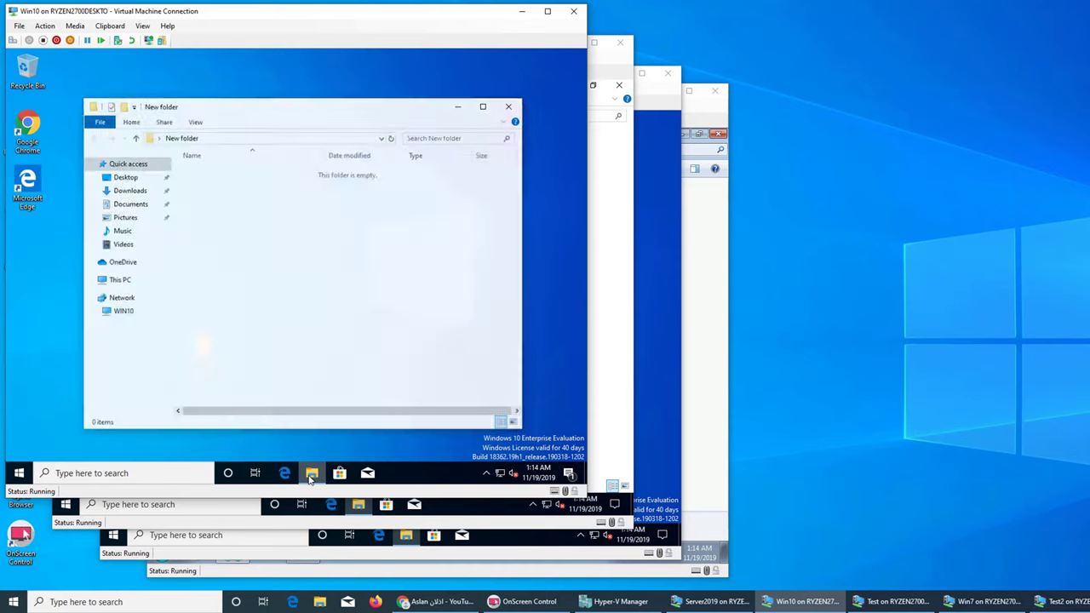
{"action": "left_click", "coordinate": [511, 98]}
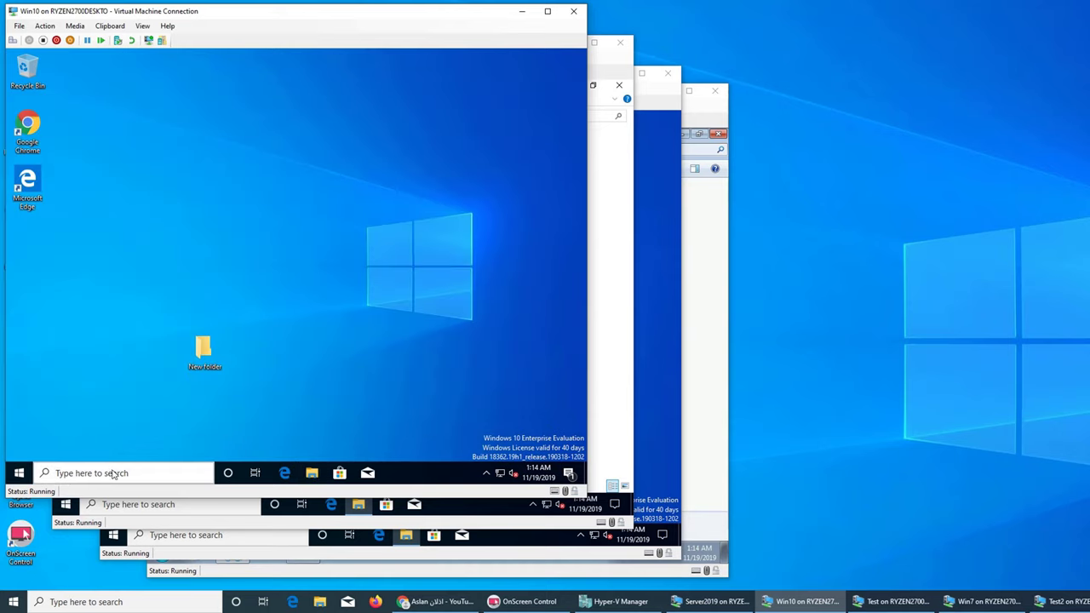
Step: Search for the server19 location, try the Government share, and dismiss the access-denied error
{"action": "left_click", "coordinate": [17, 478]}
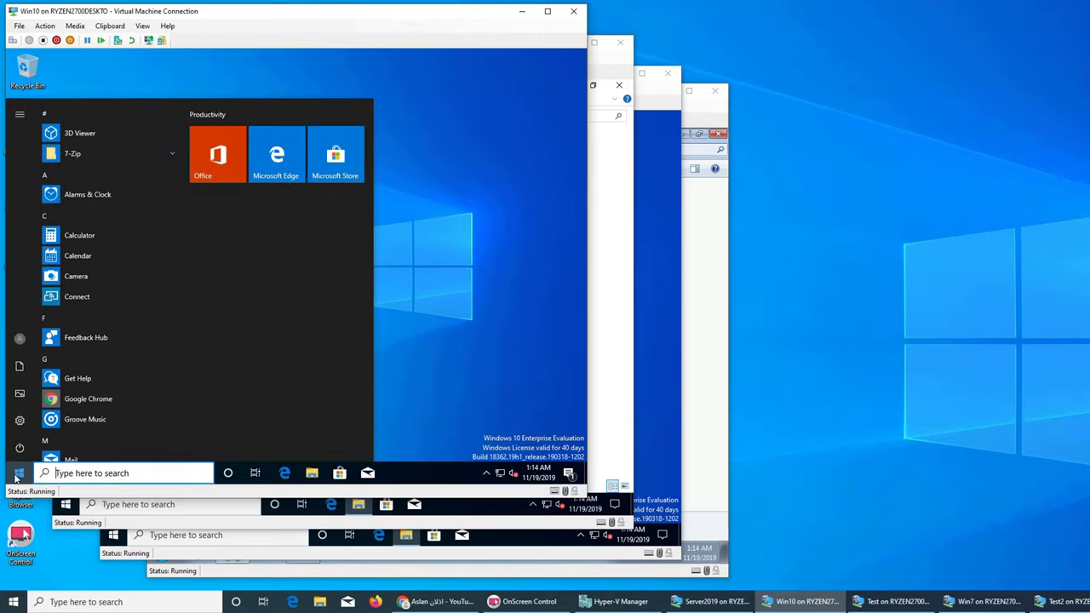
{"action": "type", "text": "\\\\"}
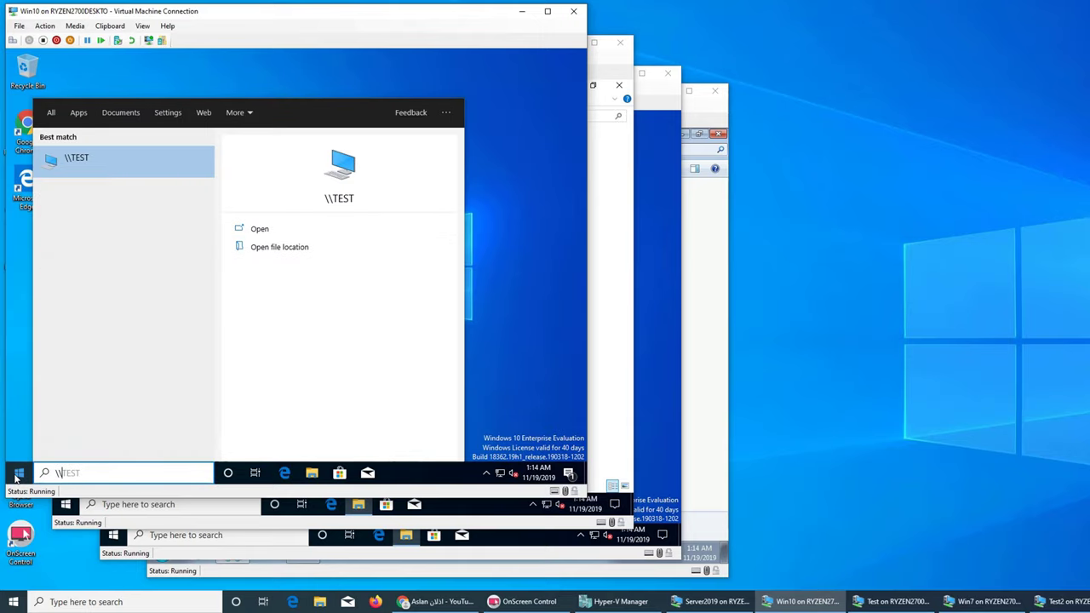
{"action": "type", "text": "server"}
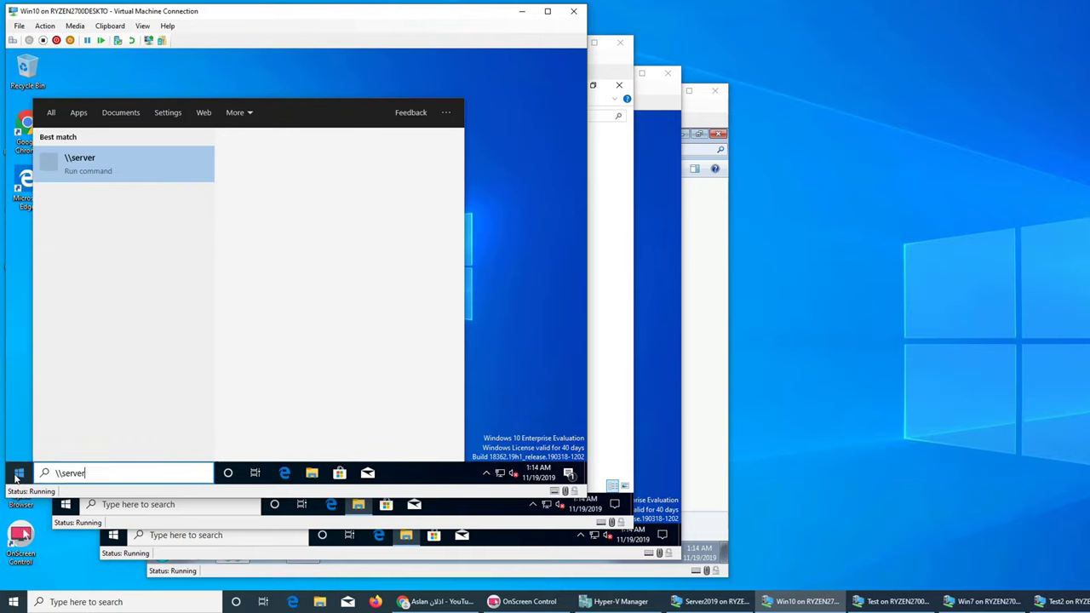
{"action": "type", "text": "1\\"}
{"action": "key", "text": "Return"}
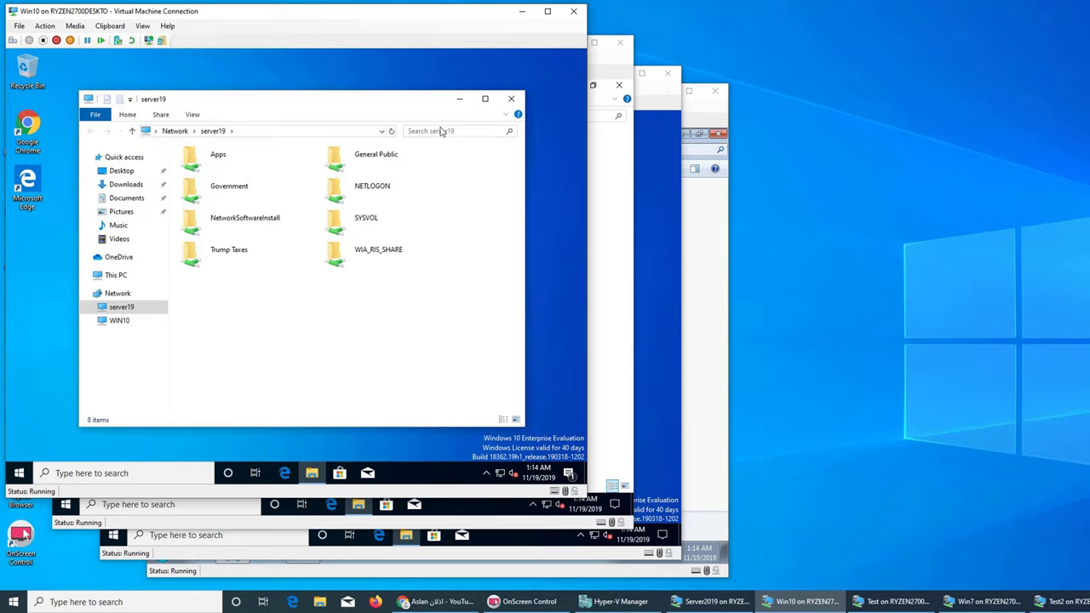
{"action": "double_click", "coordinate": [241, 195]}
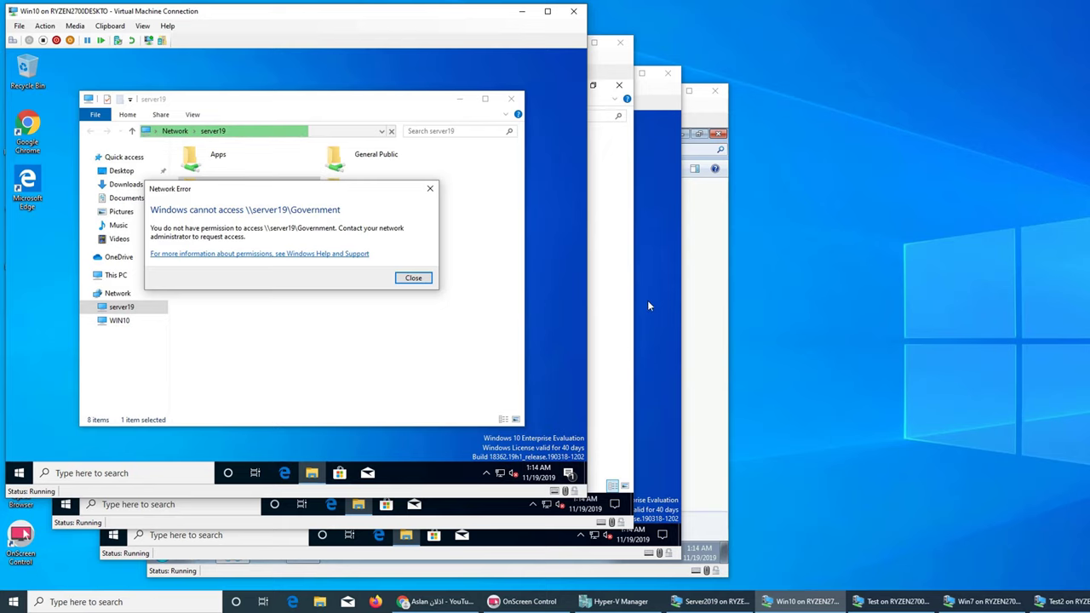
{"action": "left_click", "coordinate": [430, 188]}
{"action": "left_click", "coordinate": [511, 99]}
{"action": "left_click", "coordinate": [19, 473]}
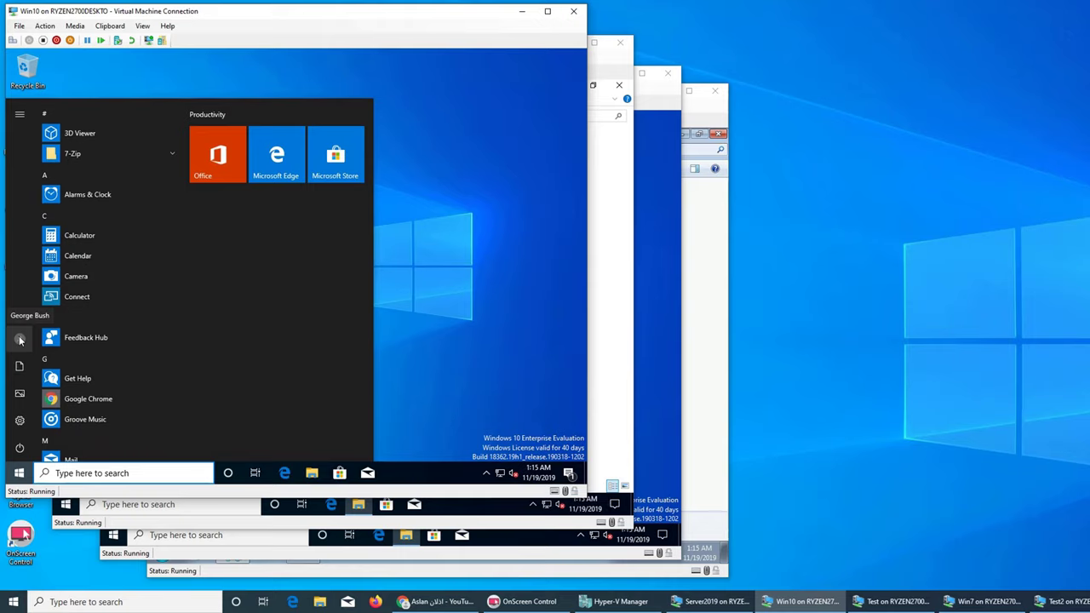
Step: Sign out of the Win10 VM and log off the Win7 session
{"action": "left_click", "coordinate": [20, 340]}
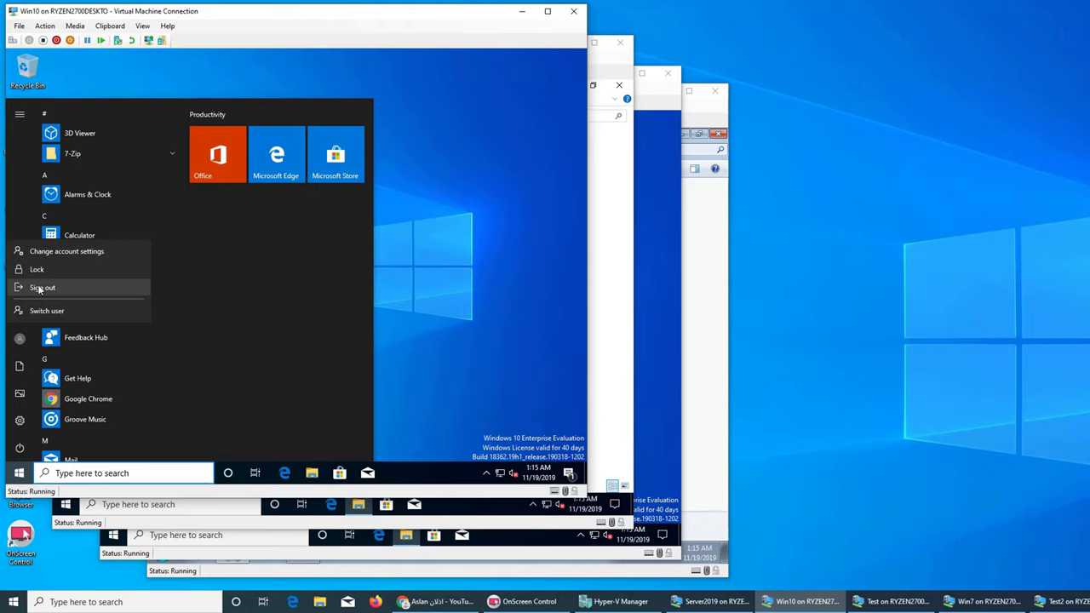
{"action": "left_click", "coordinate": [38, 288]}
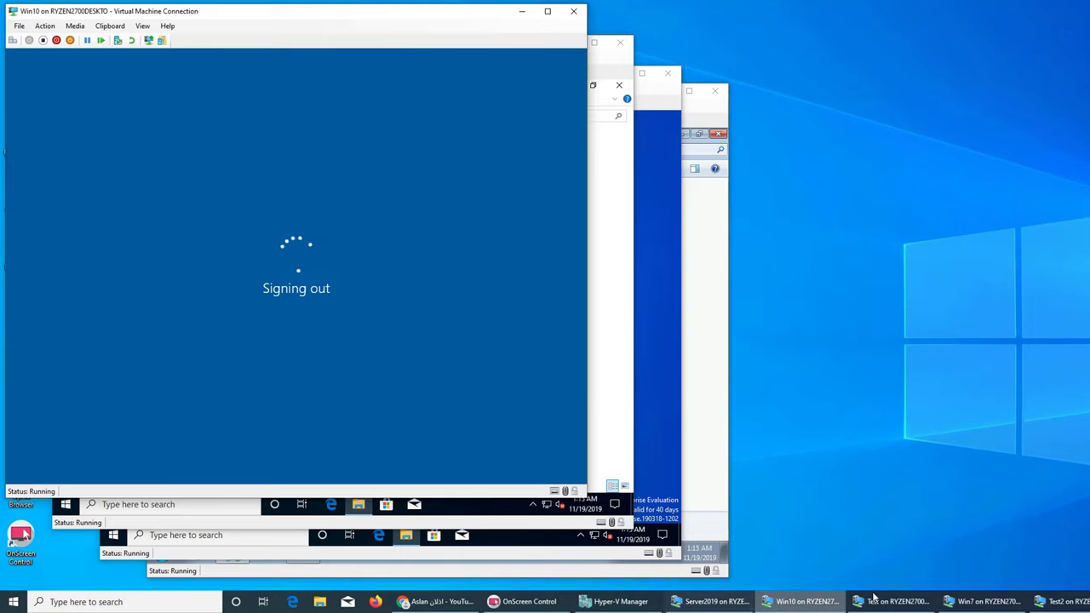
{"action": "left_click", "coordinate": [983, 601]}
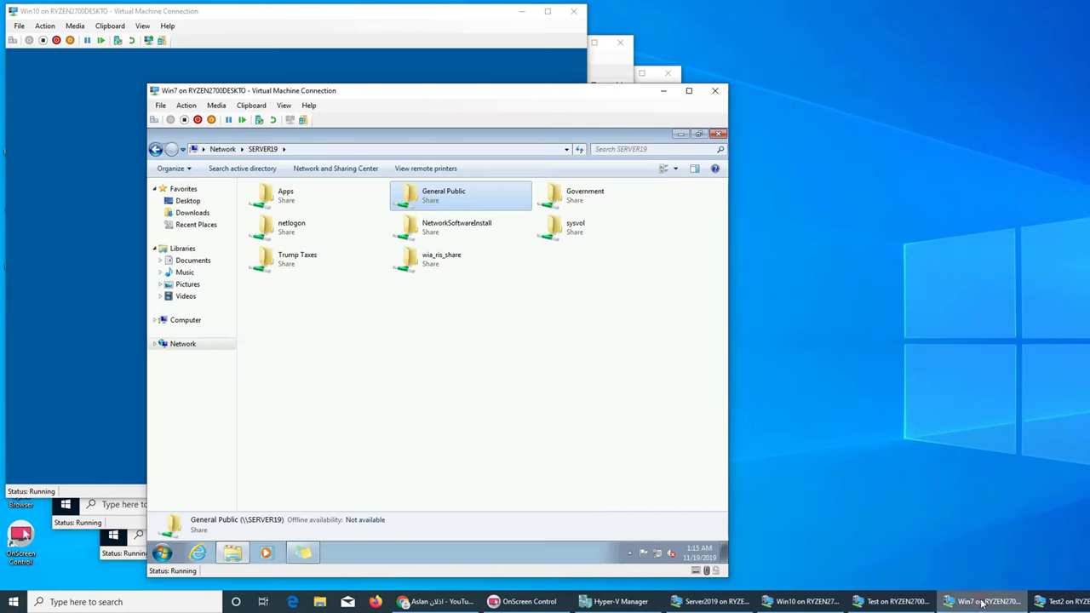
{"action": "left_click", "coordinate": [718, 134]}
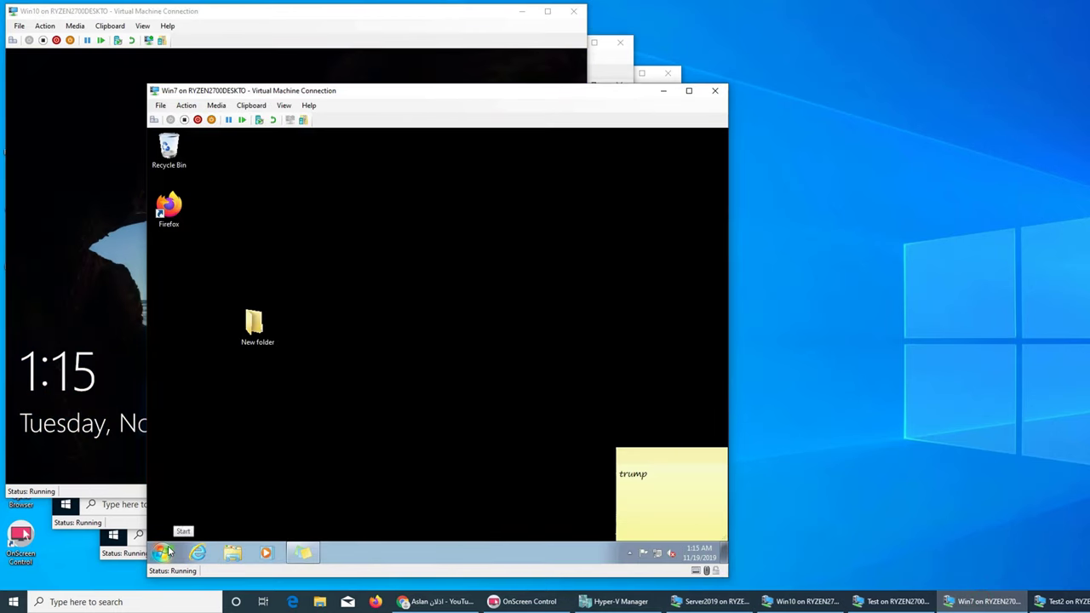
{"action": "left_click", "coordinate": [164, 552]}
{"action": "mouse_move", "coordinate": [356, 522]}
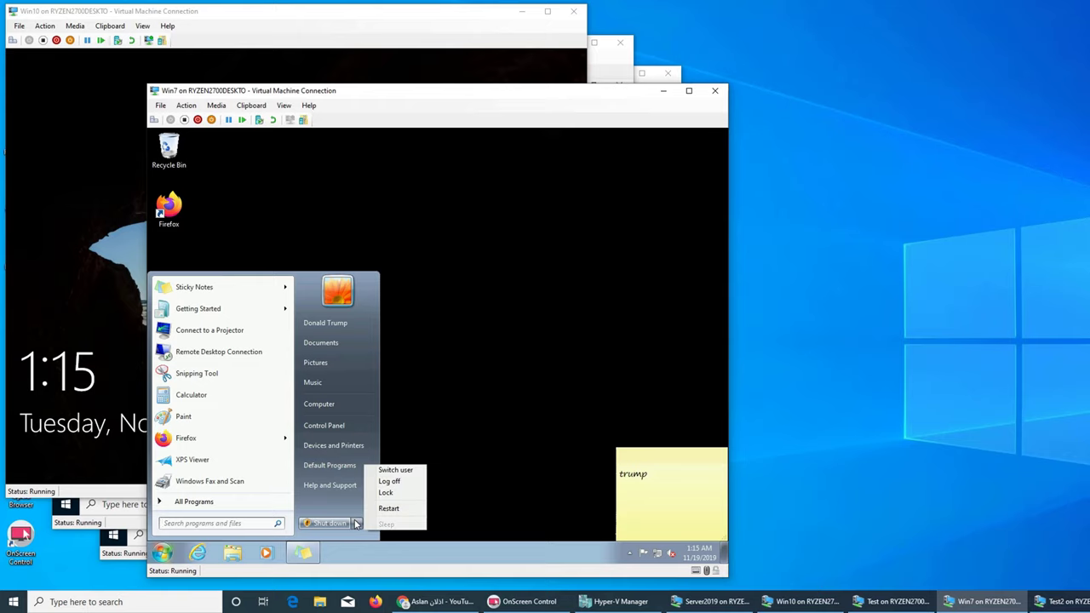
{"action": "left_click", "coordinate": [384, 484]}
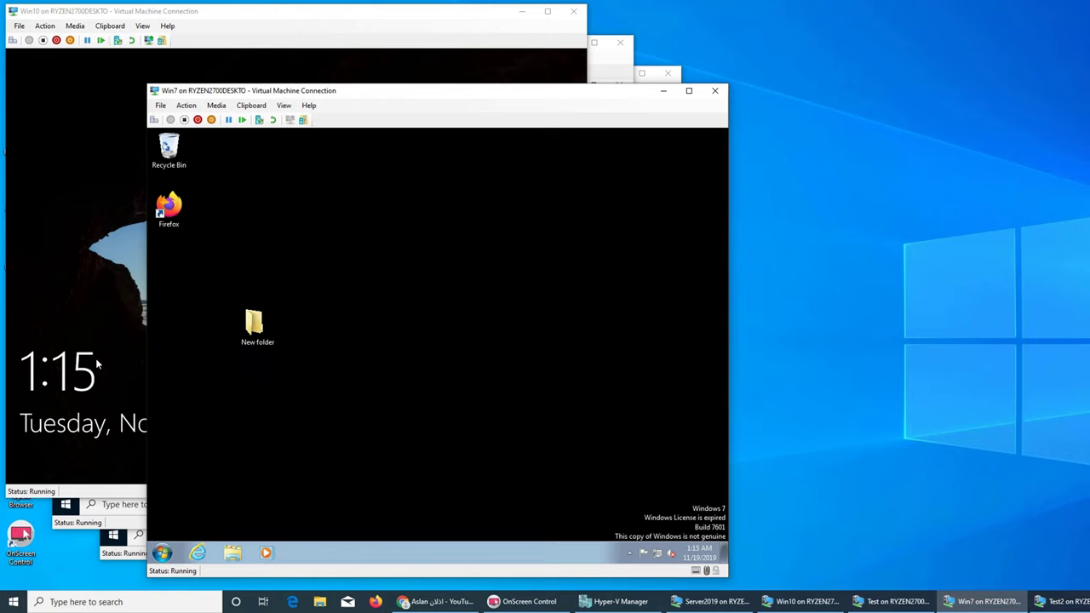
Step: Sign back into Win10 with the account password and bring Win7 to its password logon screen
{"action": "left_click", "coordinate": [60, 327]}
{"action": "left_click", "coordinate": [60, 327]}
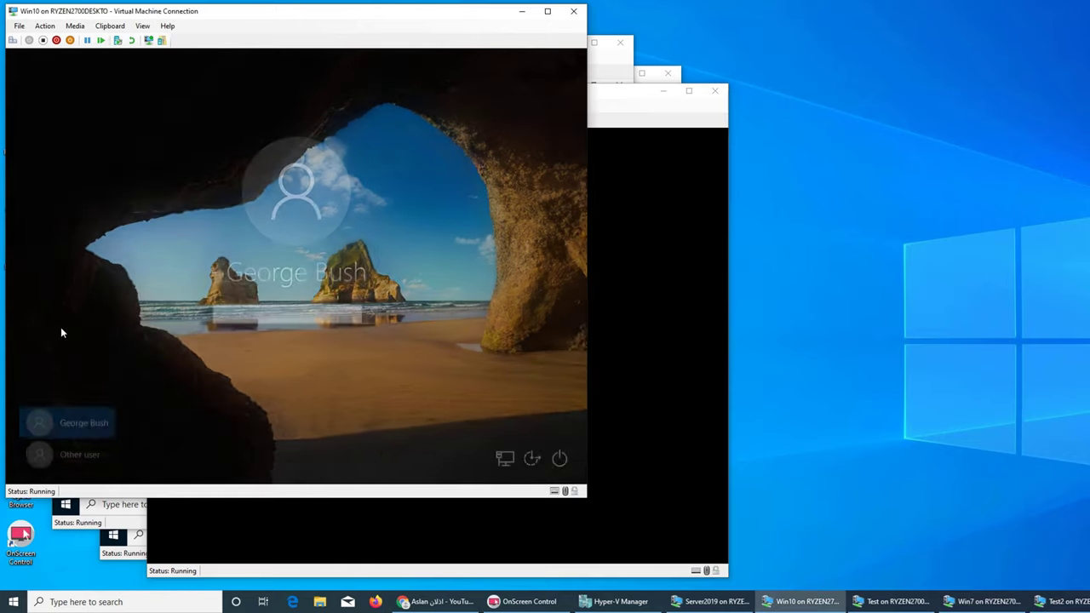
{"action": "type", "text": "1234"}
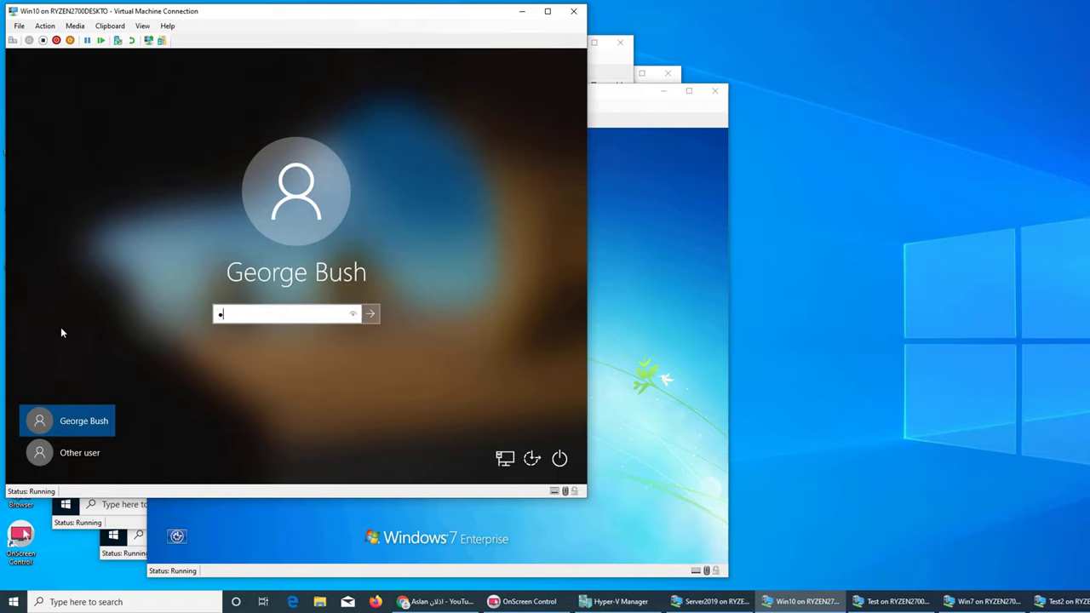
{"action": "type", "text": "567890"}
{"action": "key", "text": "Return"}
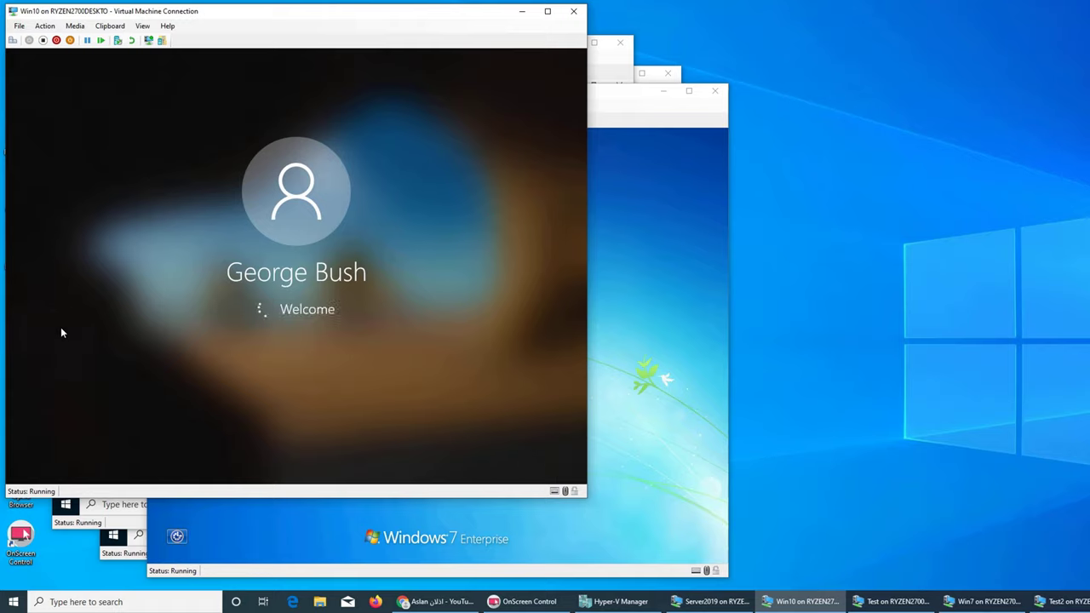
{"action": "left_click", "coordinate": [622, 350]}
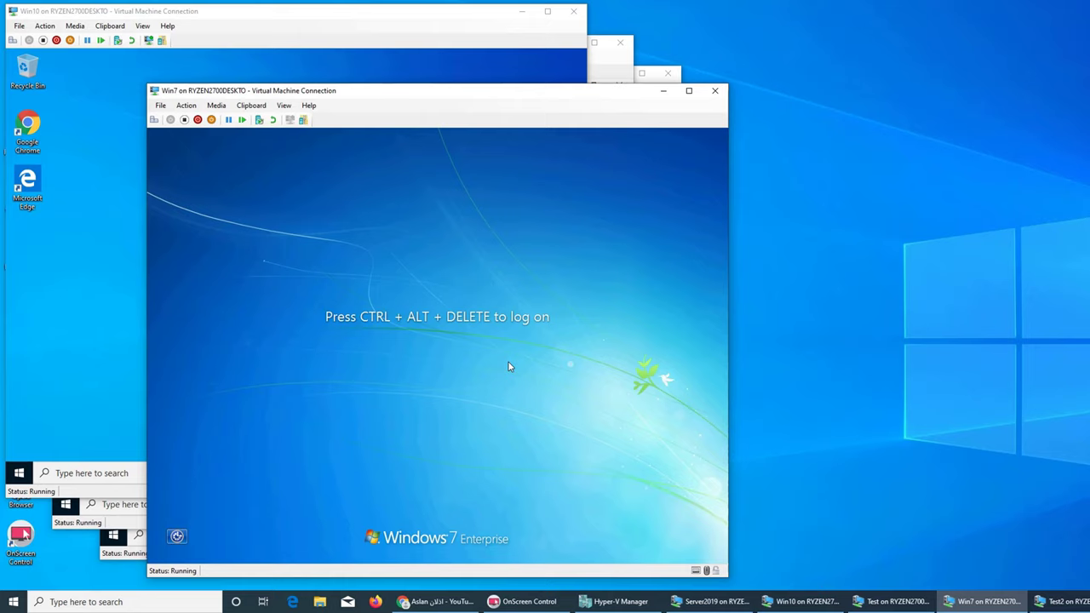
{"action": "key", "text": "ctrl+alt+End"}
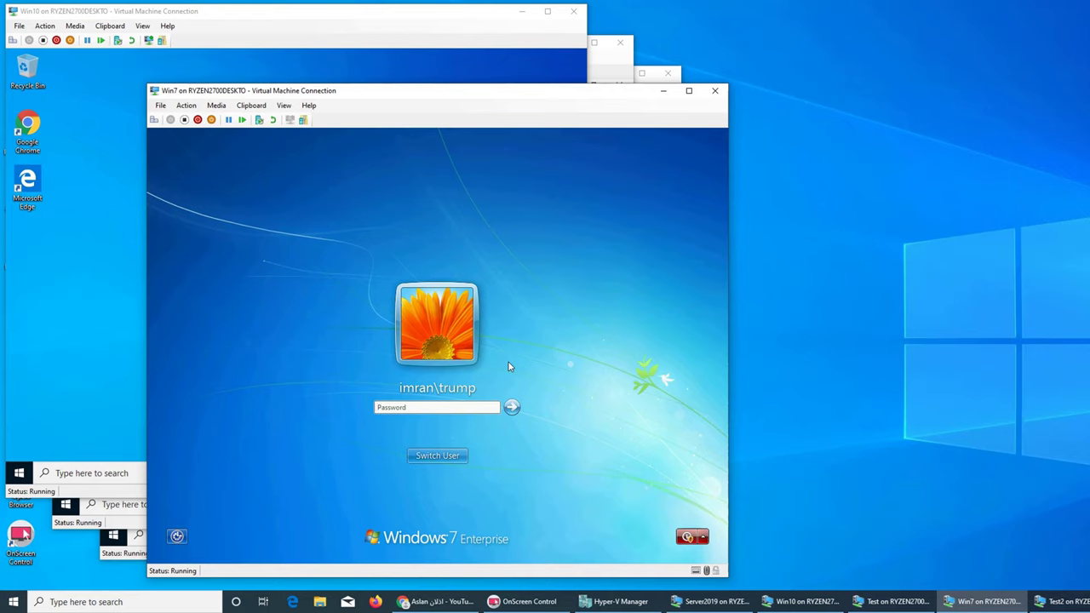
Step: Sign into Win7 with the account password, then open and close Win10's Start menu and File Explorer
{"action": "type", "text": "**********"}
{"action": "key", "text": "Return"}
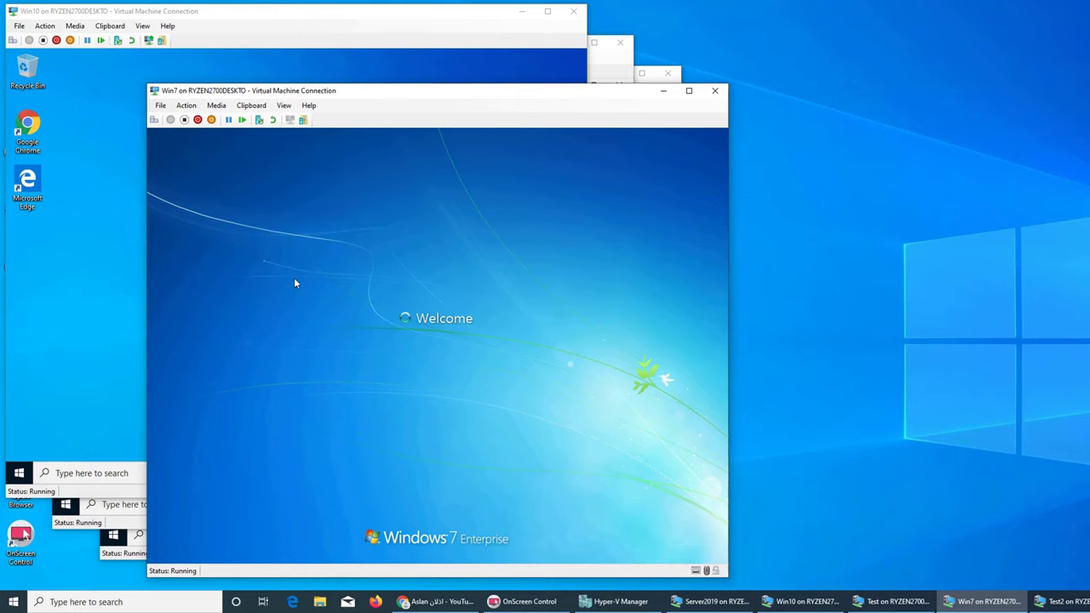
{"action": "left_click", "coordinate": [7, 199]}
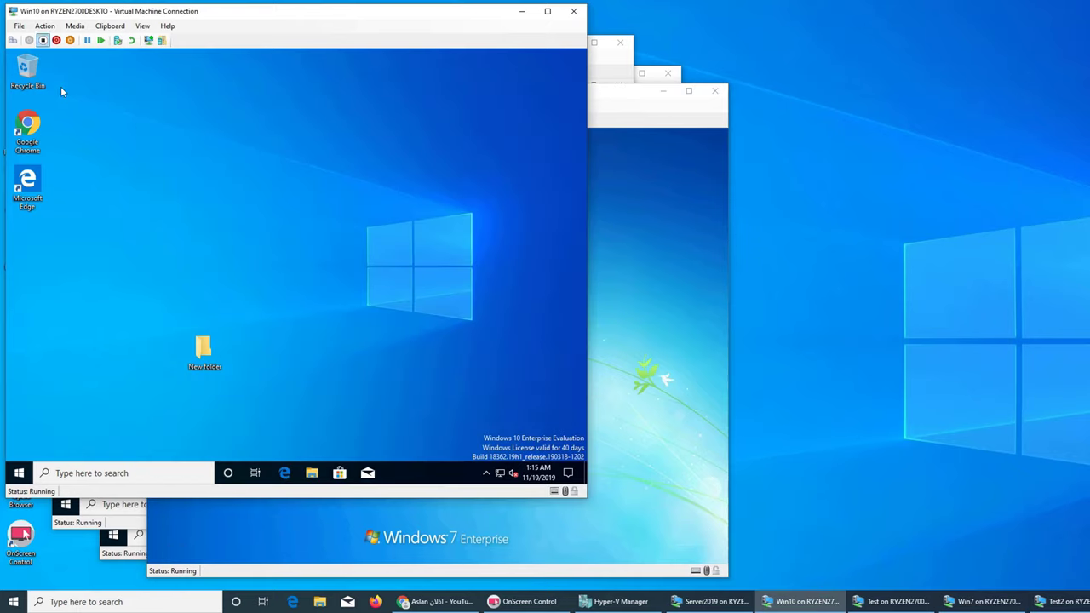
{"action": "left_click", "coordinate": [19, 473]}
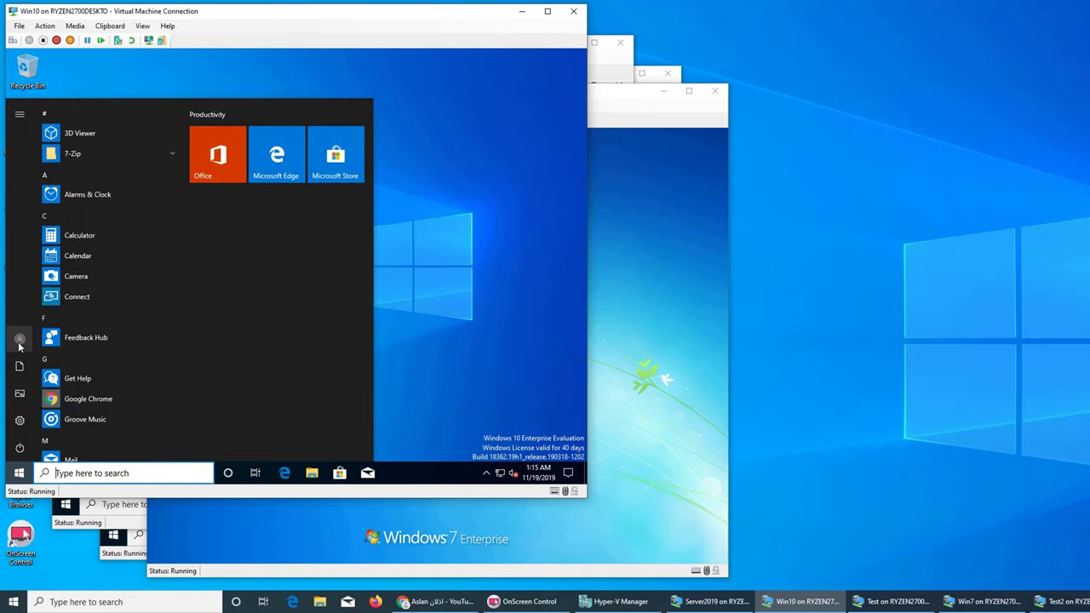
{"action": "left_click", "coordinate": [497, 288]}
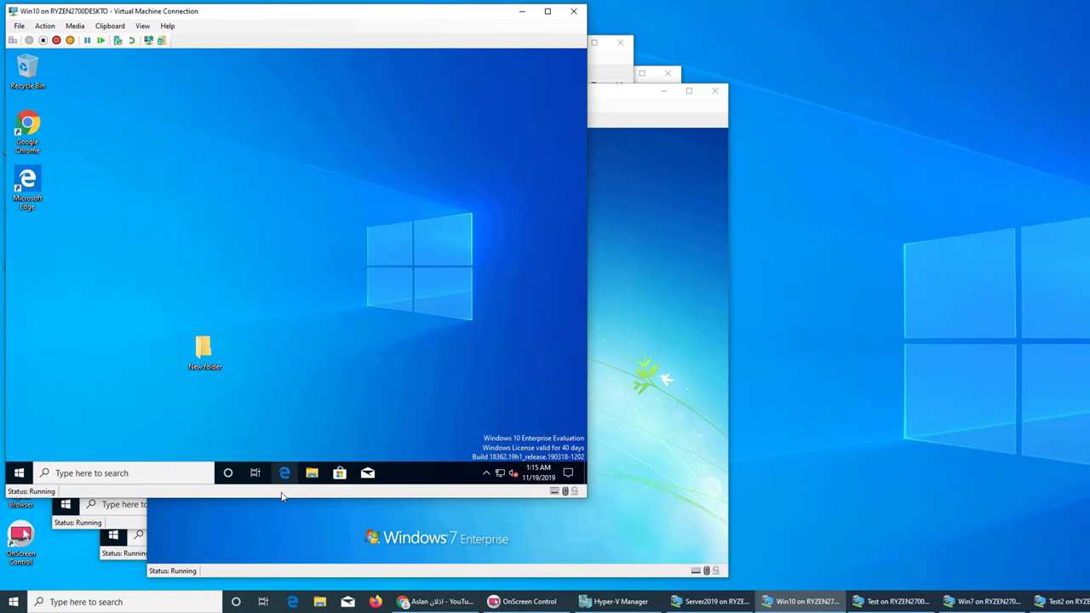
{"action": "left_click", "coordinate": [312, 472]}
{"action": "left_click", "coordinate": [512, 99]}
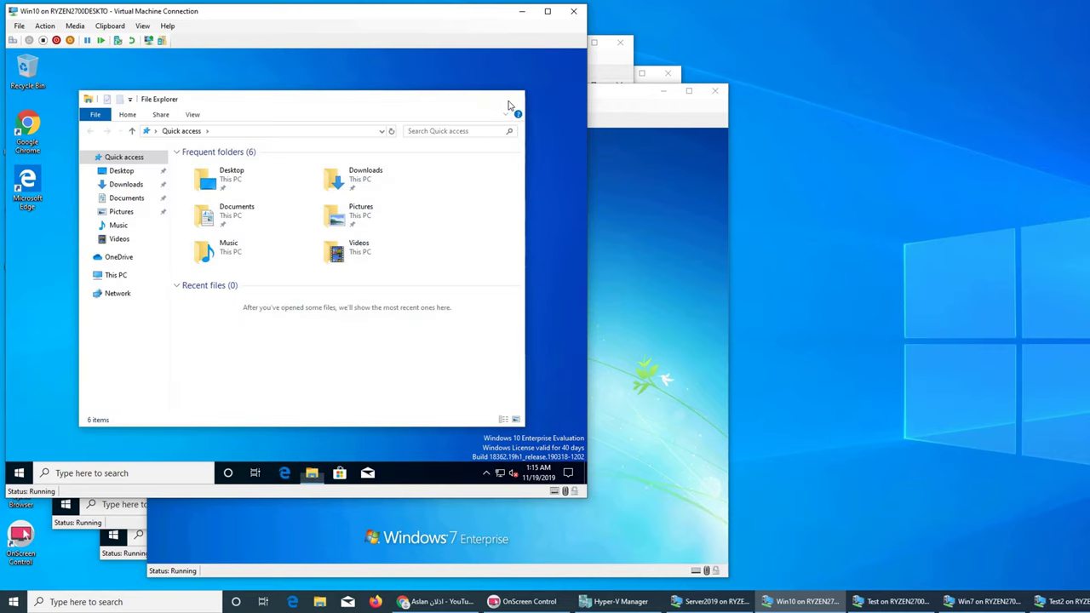
Step: On Win10, search \\server19 and open the Government share
{"action": "left_click", "coordinate": [19, 473]}
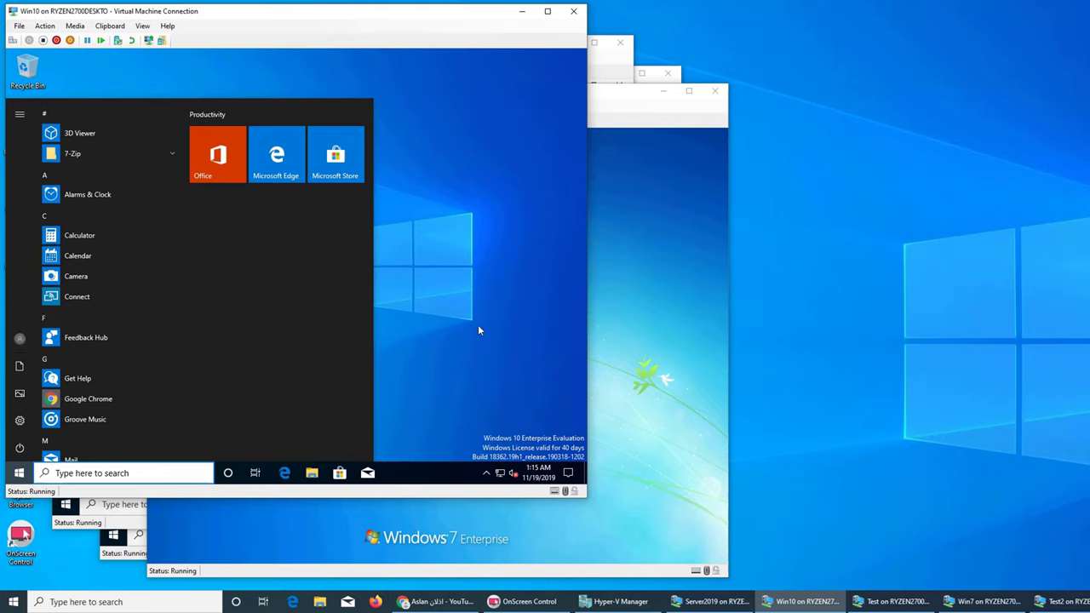
{"action": "type", "text": "\\"}
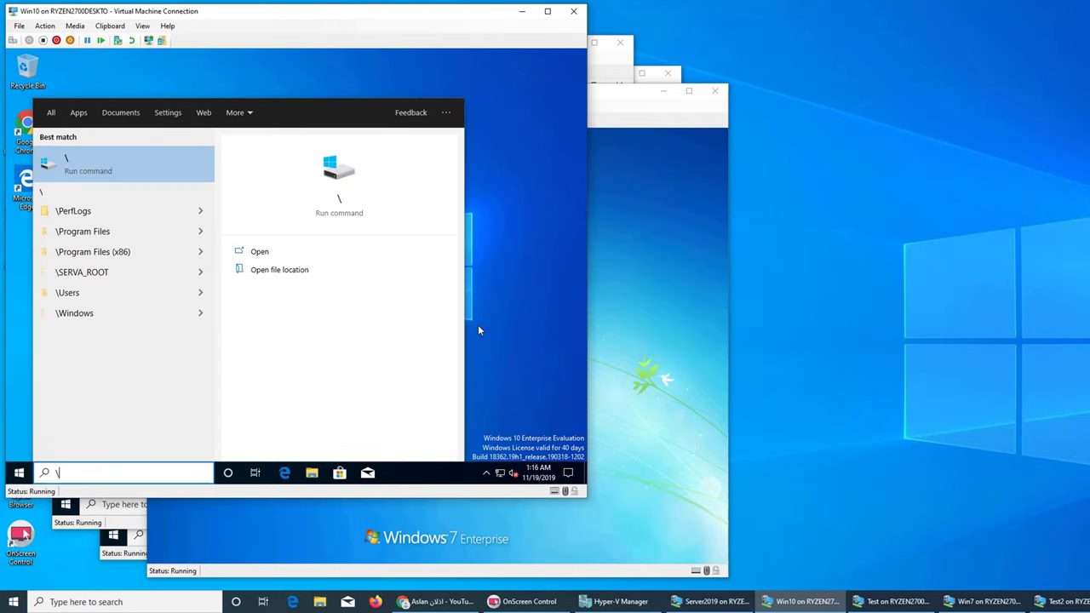
{"action": "type", "text": "\\server"}
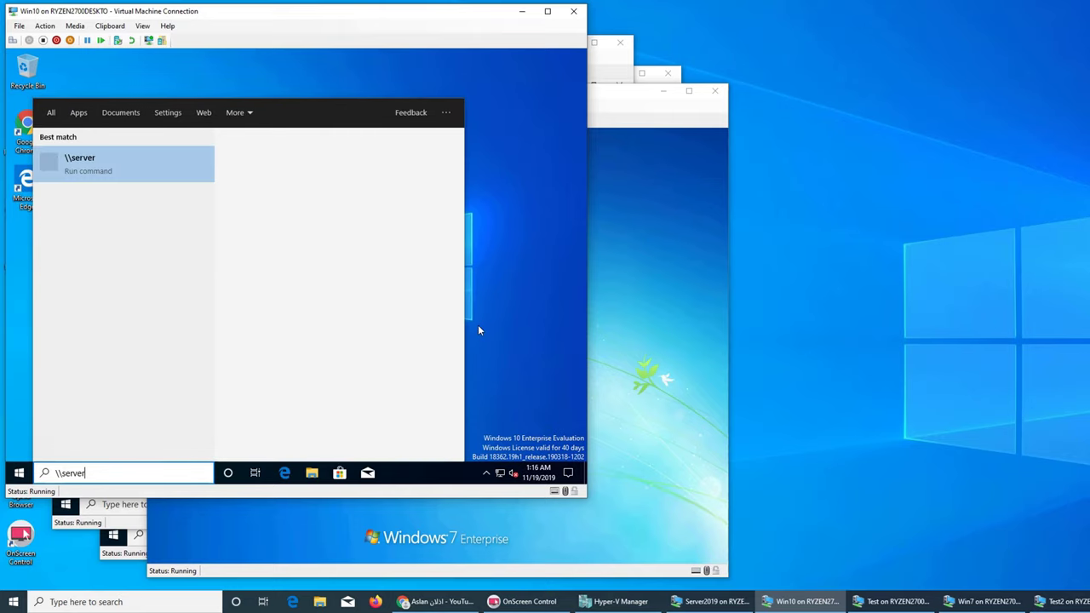
{"action": "type", "text": "19"}
{"action": "key", "text": "Return"}
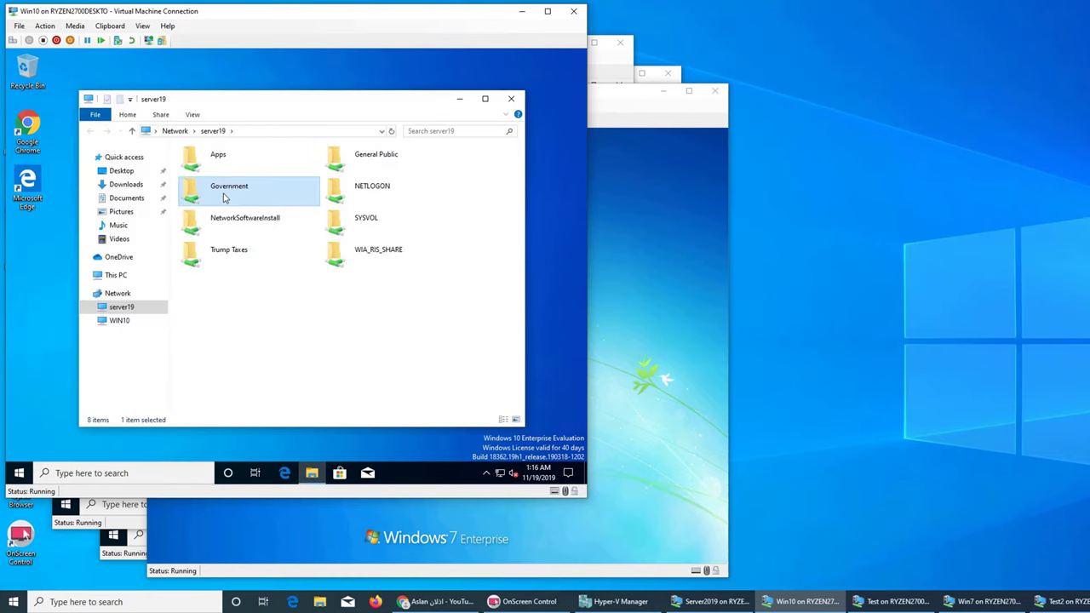
{"action": "double_click", "coordinate": [224, 198]}
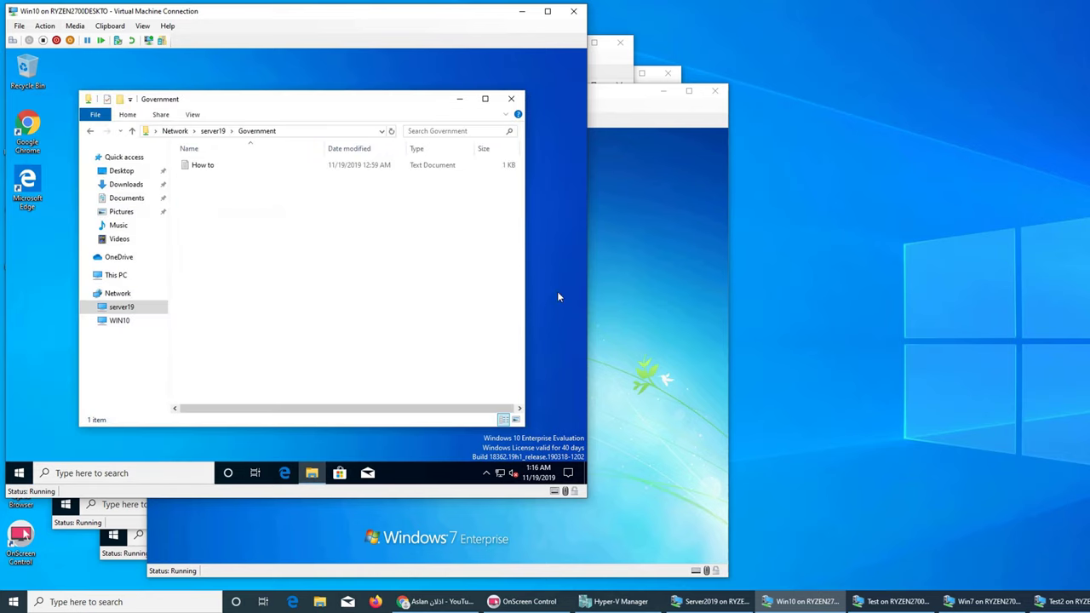
{"action": "left_click", "coordinate": [631, 308]}
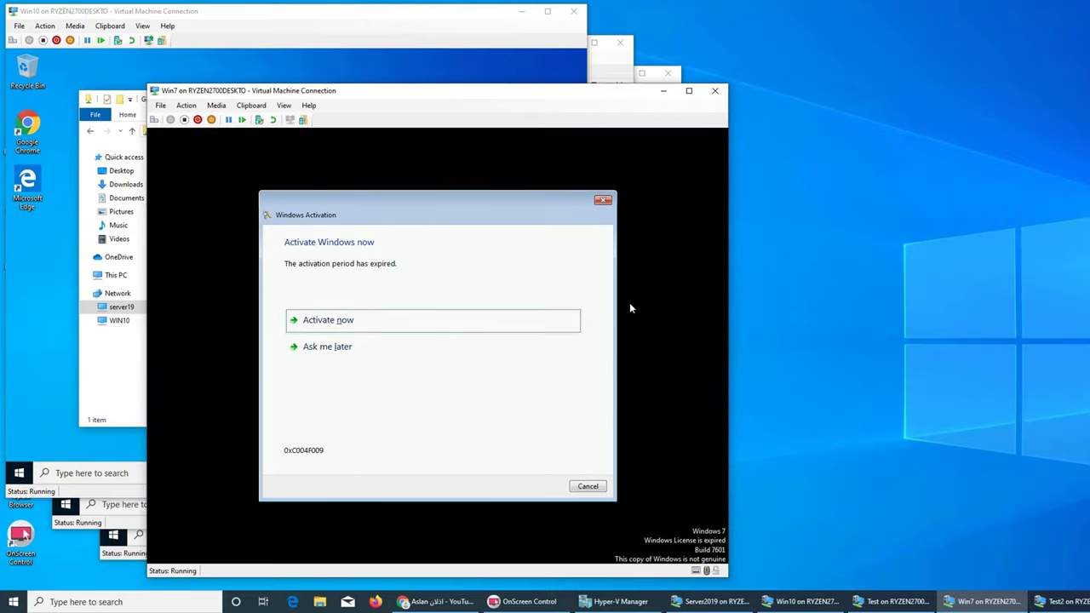
Step: Dismiss Win7's activation prompt and open SERVER19's Government share through Network
{"action": "left_click", "coordinate": [603, 201]}
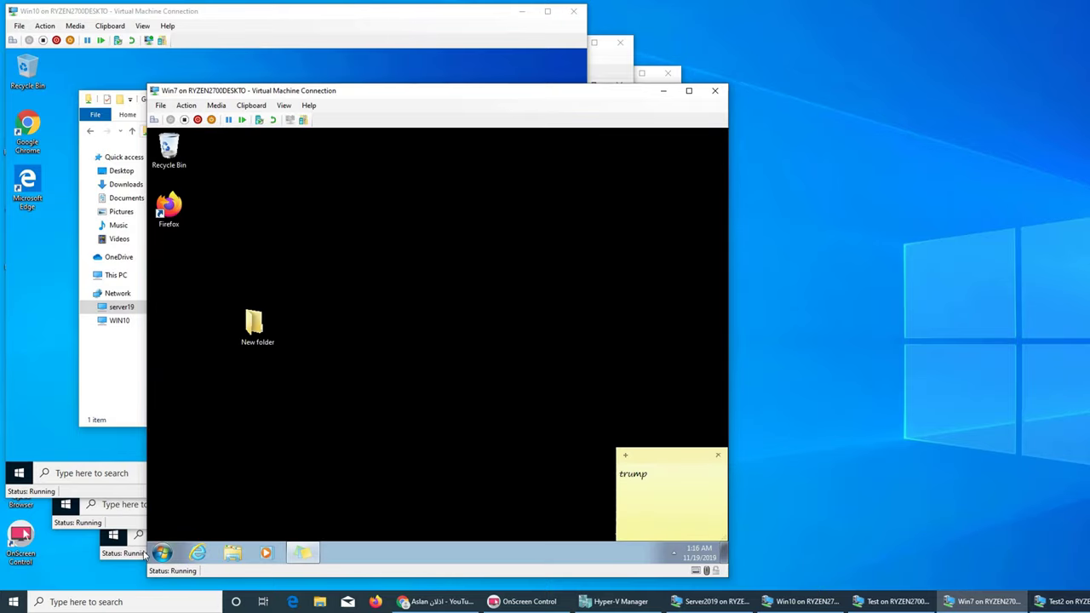
{"action": "left_click", "coordinate": [239, 556]}
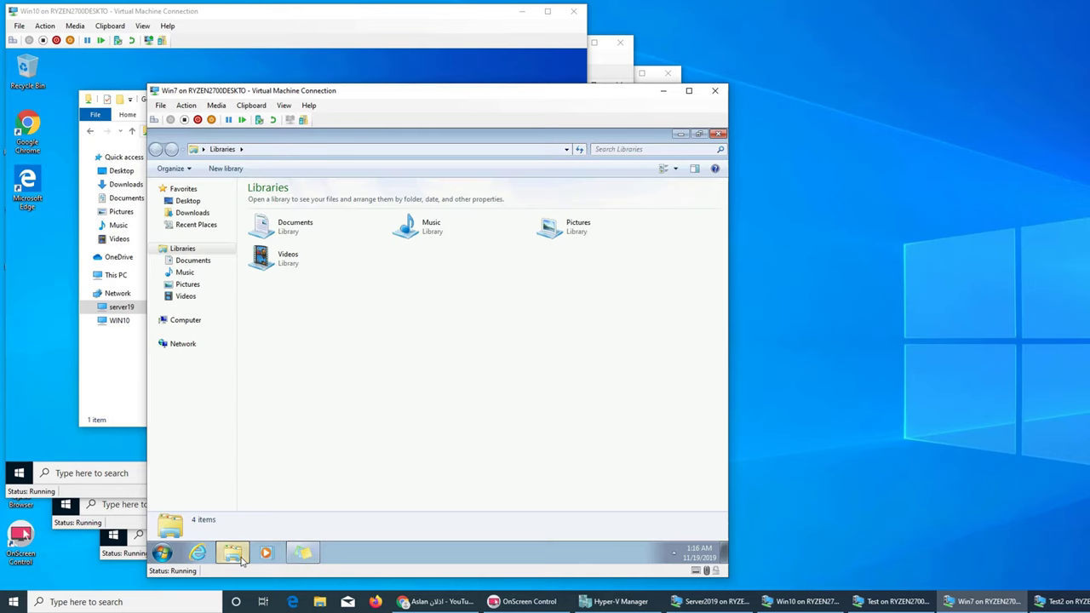
{"action": "left_click", "coordinate": [189, 346]}
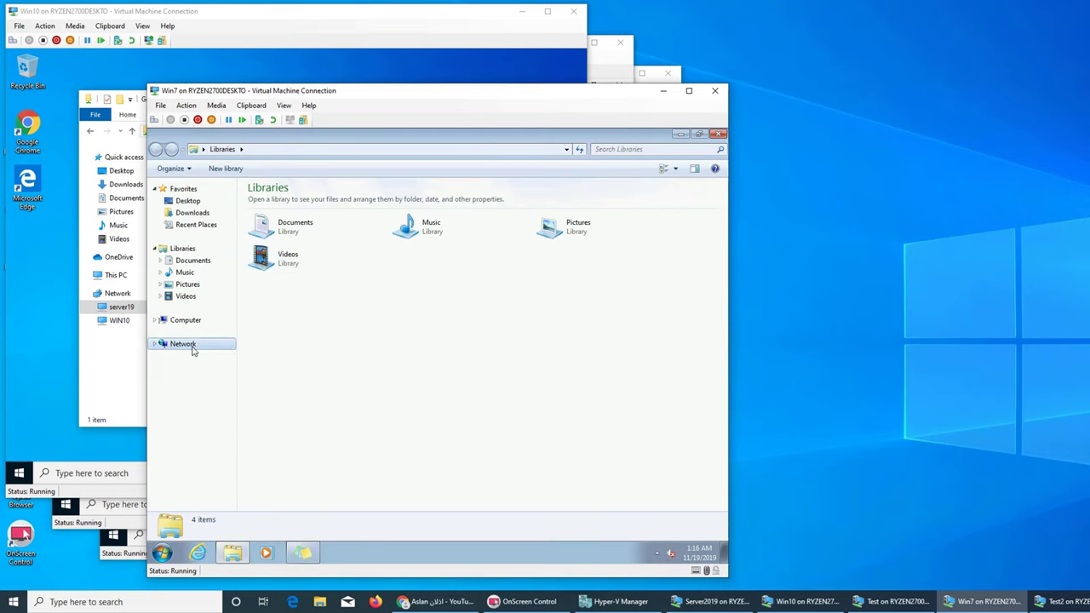
{"action": "double_click", "coordinate": [294, 214]}
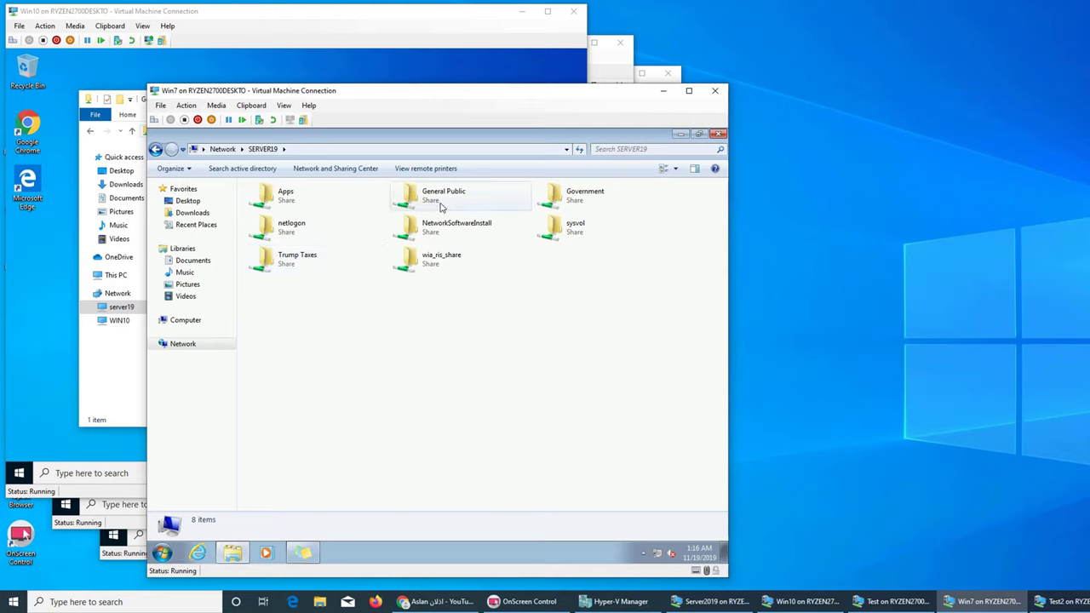
{"action": "double_click", "coordinate": [571, 195]}
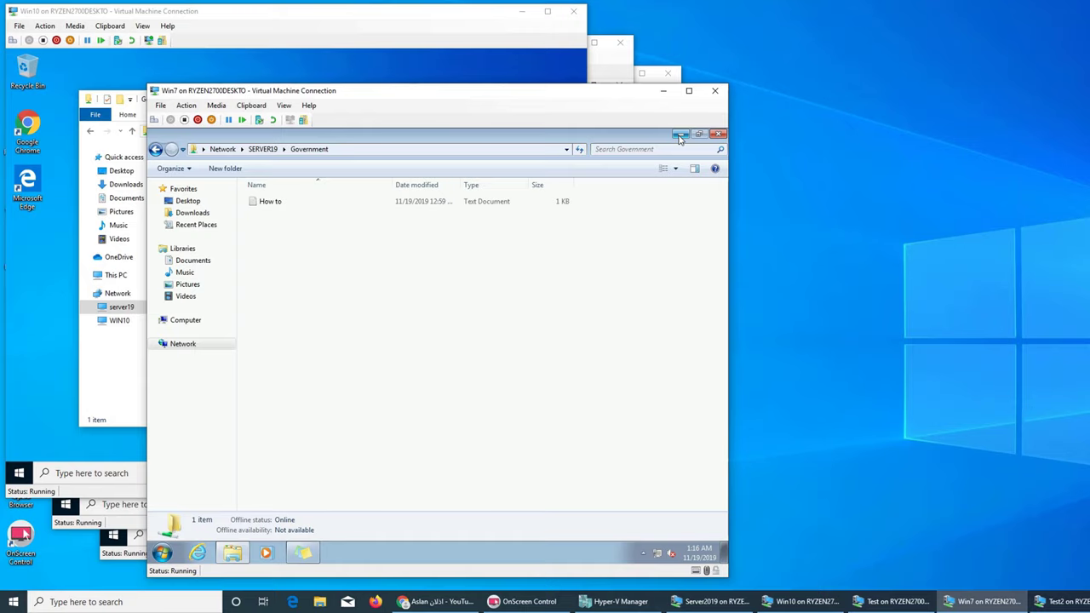
Step: Go back to the SERVER19 share list on Win7 and open the Trump Taxes share
{"action": "left_click", "coordinate": [679, 136]}
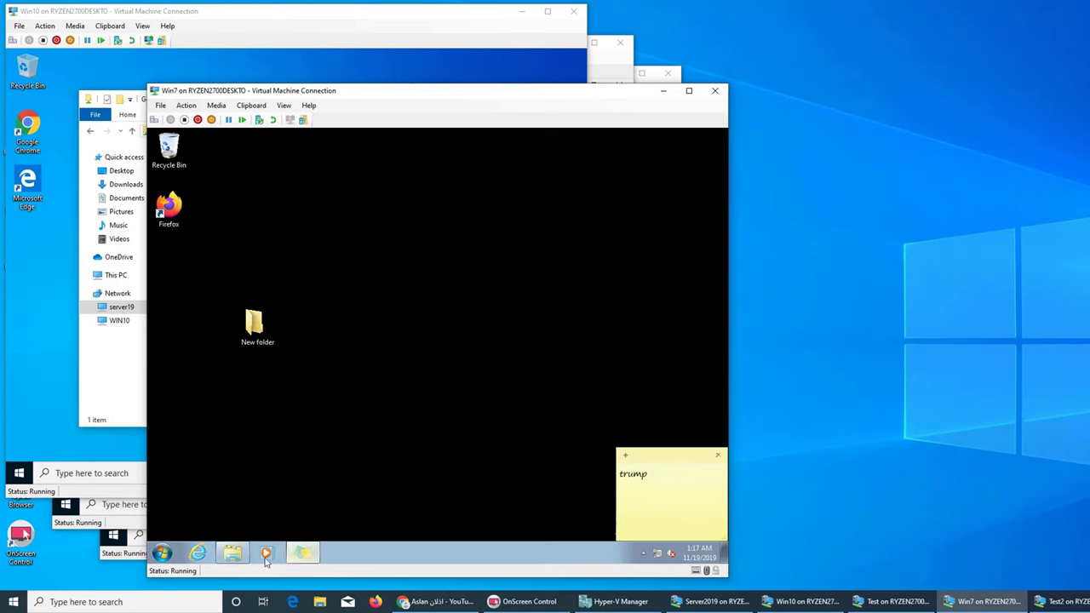
{"action": "left_click", "coordinate": [233, 553]}
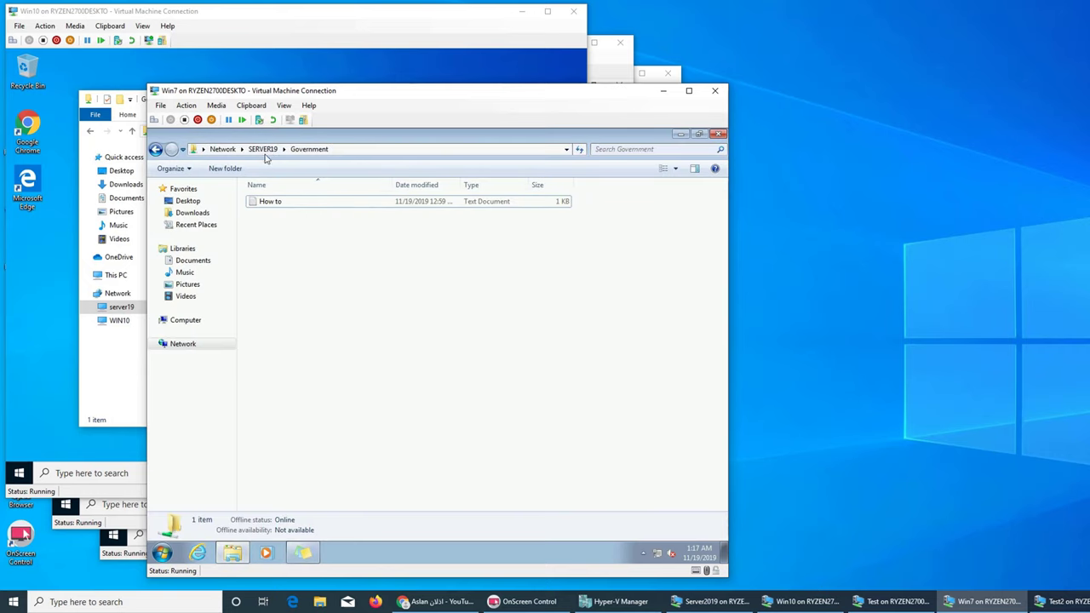
{"action": "left_click", "coordinate": [263, 149]}
{"action": "double_click", "coordinate": [307, 265]}
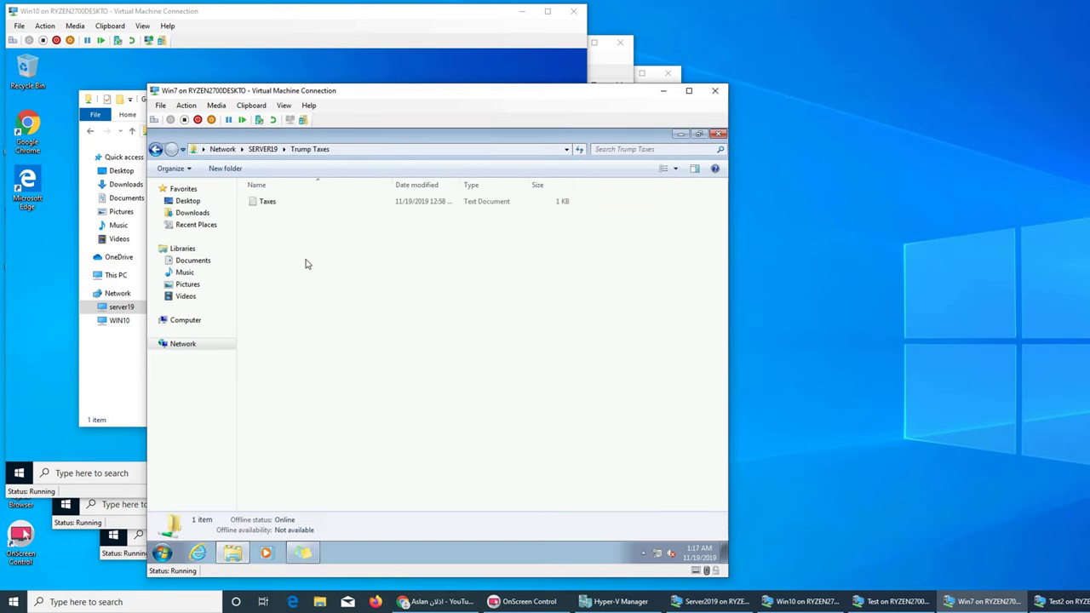
{"action": "left_click", "coordinate": [89, 399]}
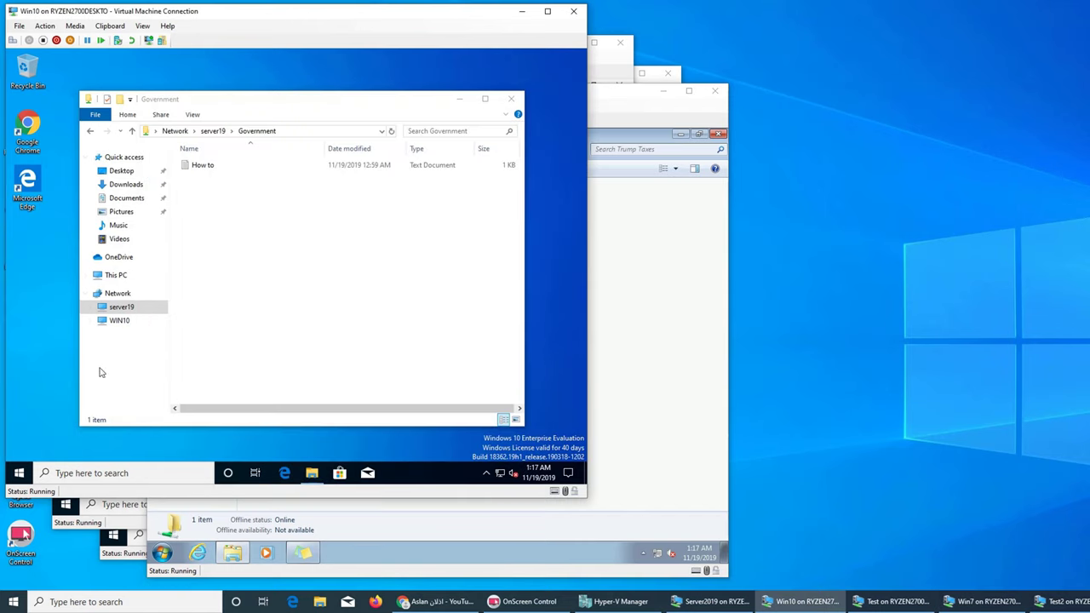
Step: On Win10, go up to server19's shares, try Trump Taxes, and close the access-denied error
{"action": "left_click", "coordinate": [213, 131]}
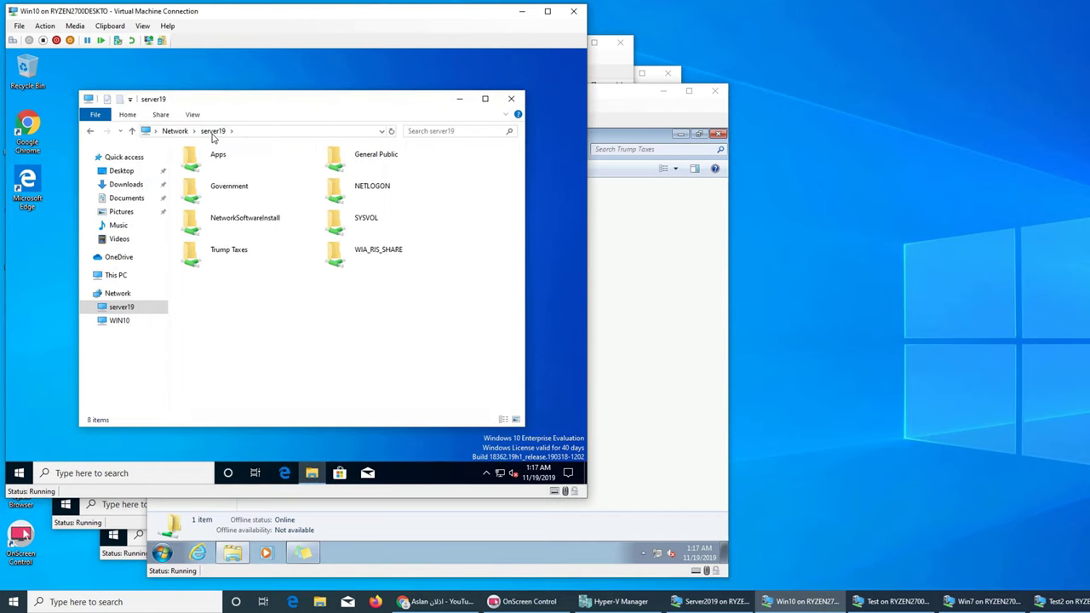
{"action": "double_click", "coordinate": [241, 256]}
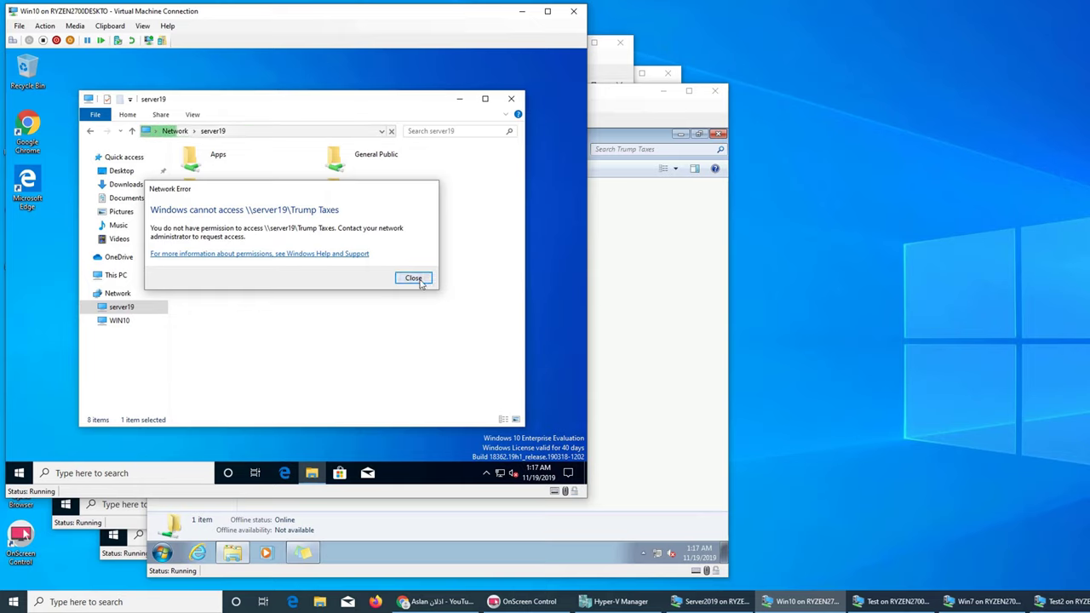
{"action": "left_click", "coordinate": [414, 278]}
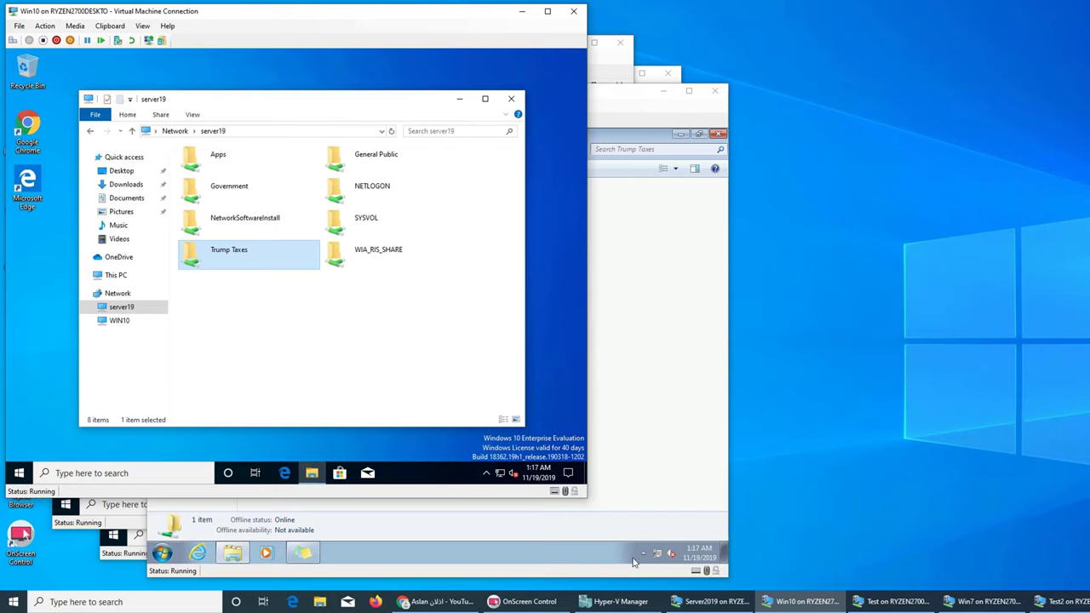
Step: On Server2019, open Server Manager Shares, start then cancel New Share, and view iSCSI and Work Folders
{"action": "left_click", "coordinate": [698, 603]}
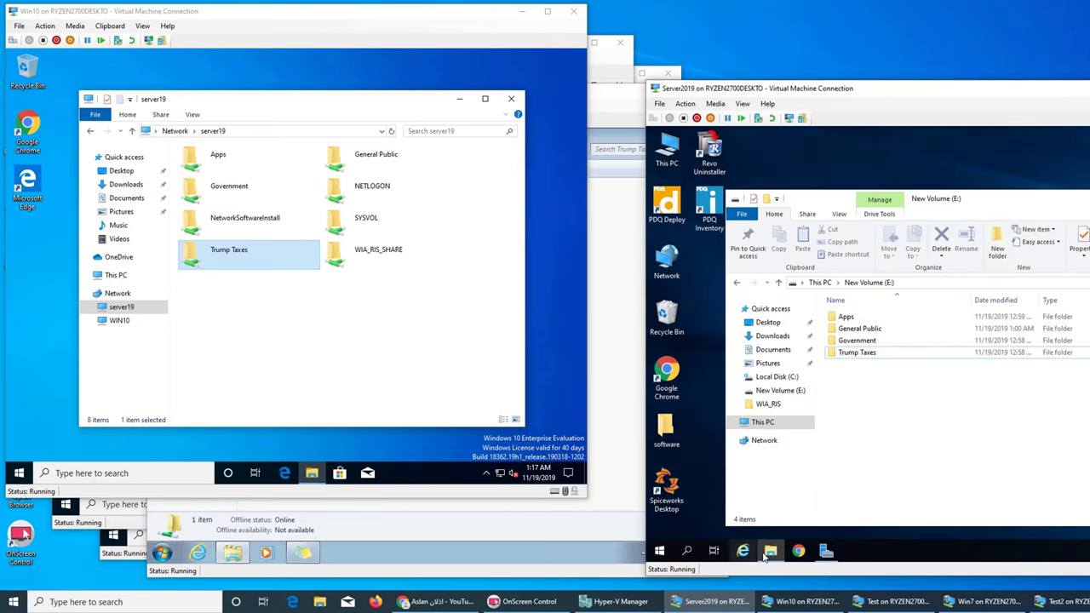
{"action": "left_click", "coordinate": [826, 550]}
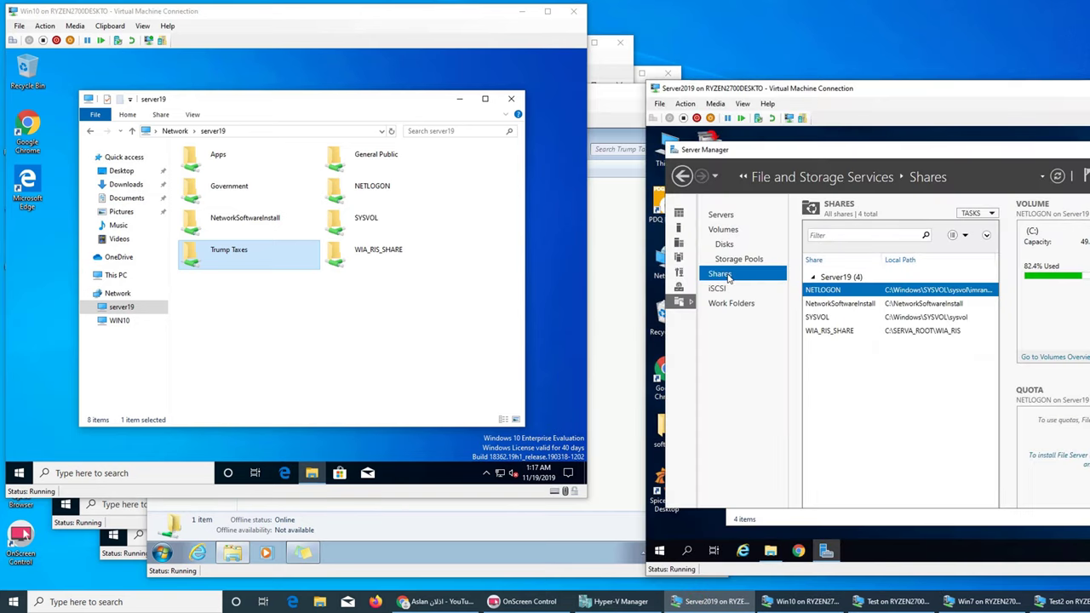
{"action": "left_click", "coordinate": [977, 213]}
{"action": "left_click", "coordinate": [996, 232]}
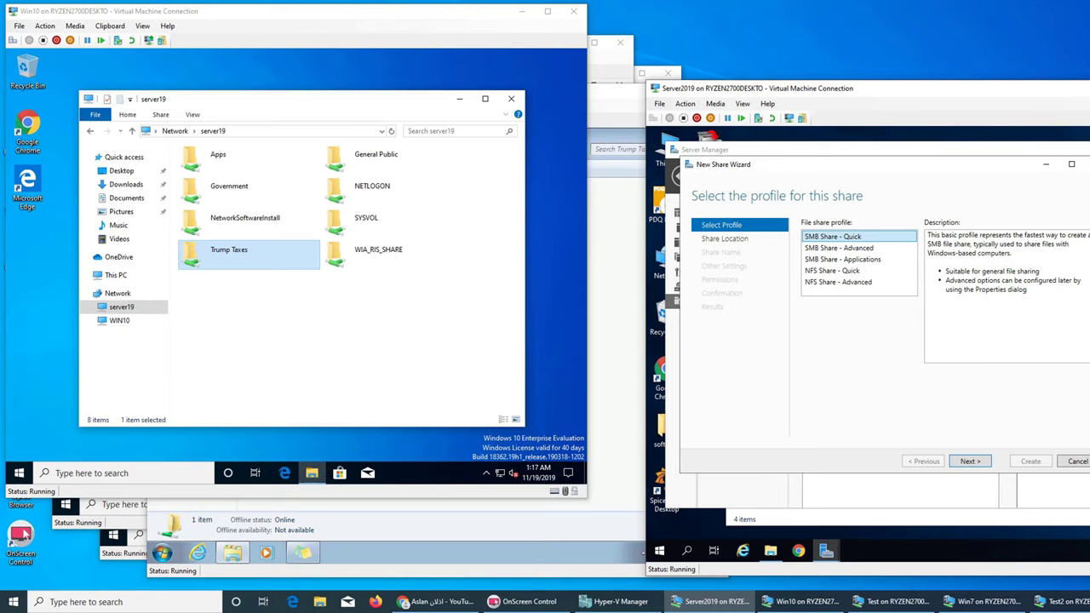
{"action": "left_click", "coordinate": [1078, 462]}
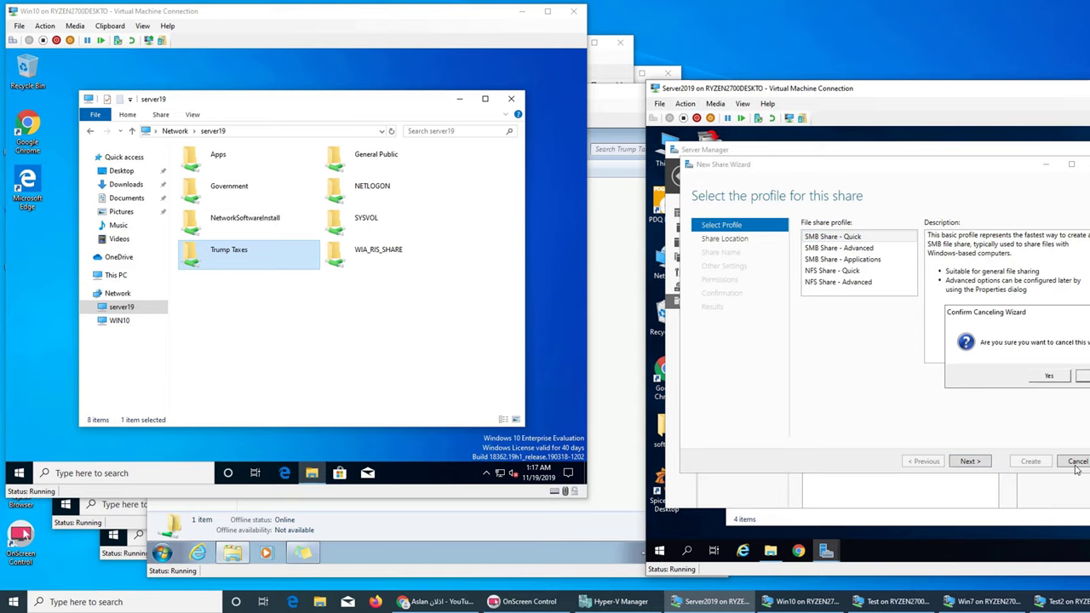
{"action": "left_click", "coordinate": [1049, 378]}
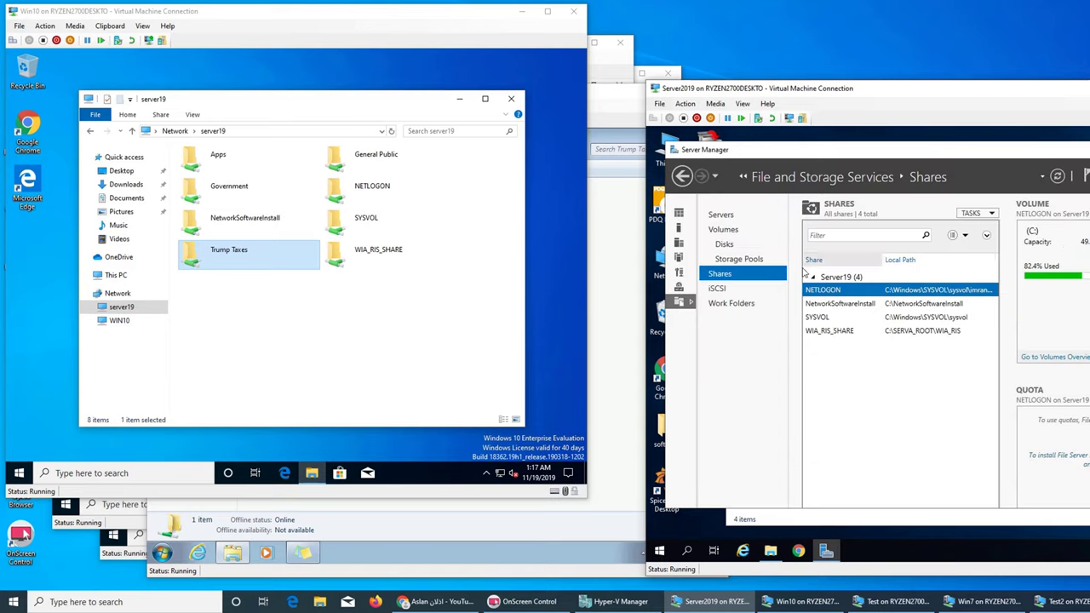
{"action": "left_click", "coordinate": [722, 290]}
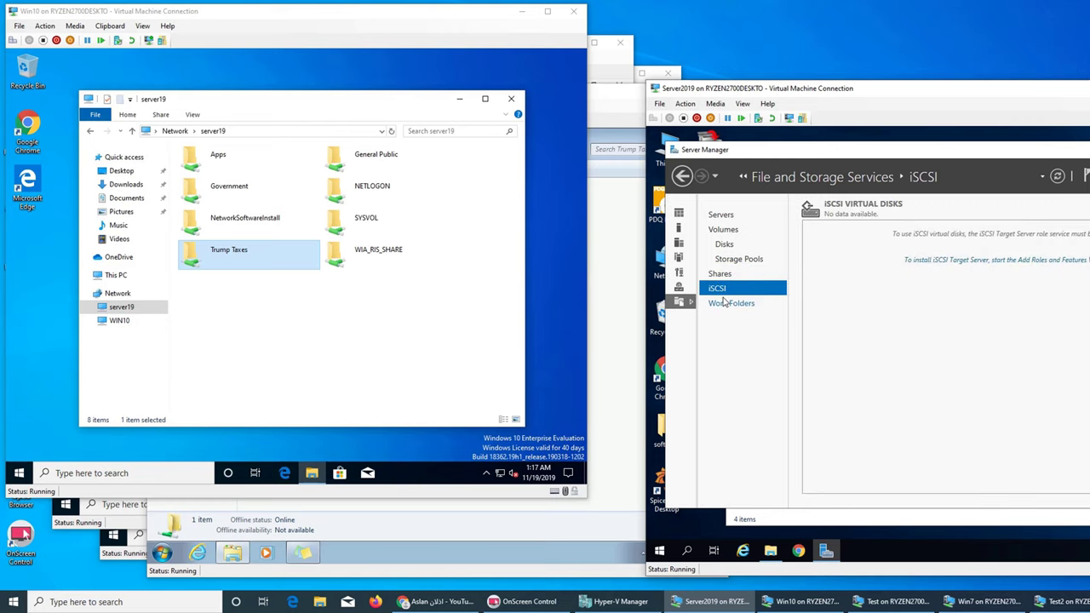
{"action": "left_click", "coordinate": [729, 305]}
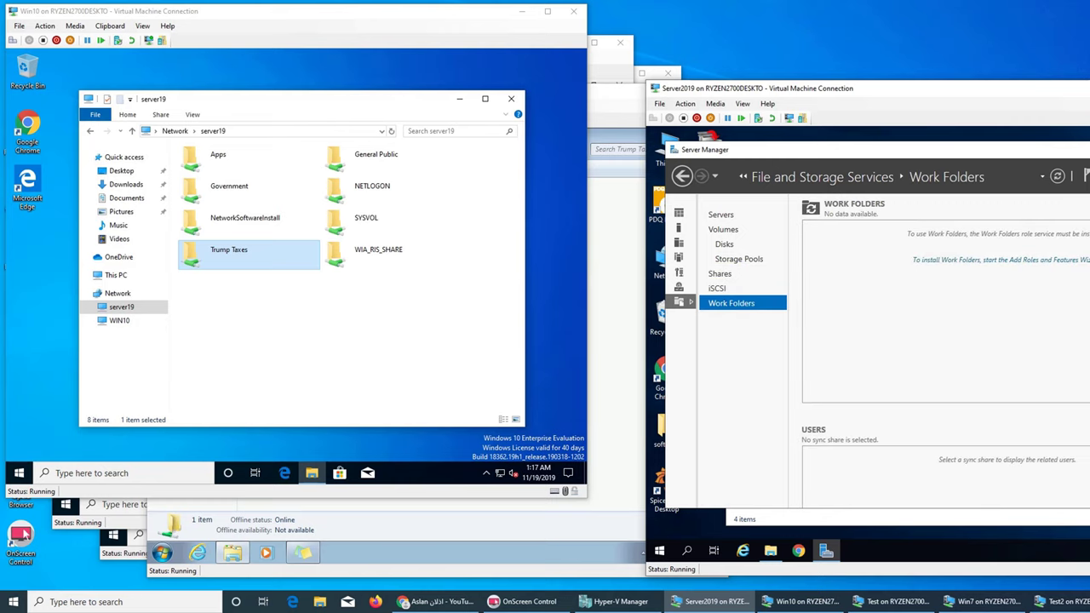
{"action": "left_click", "coordinate": [352, 367]}
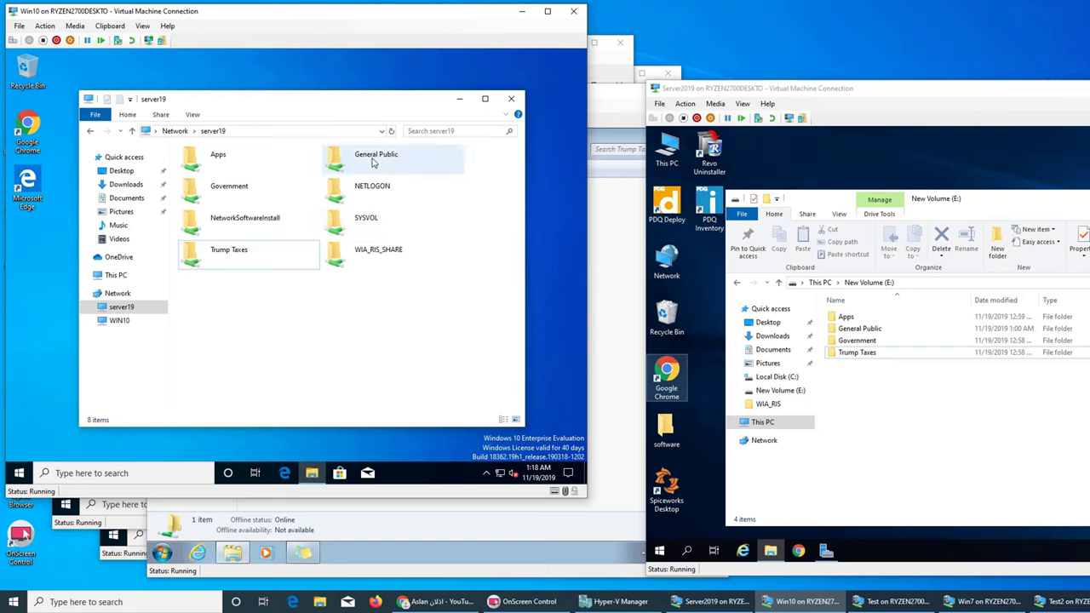
Step: On Win10, open General Public and its all text file, then close it and return to the shares
{"action": "double_click", "coordinate": [372, 162]}
{"action": "double_click", "coordinate": [194, 165]}
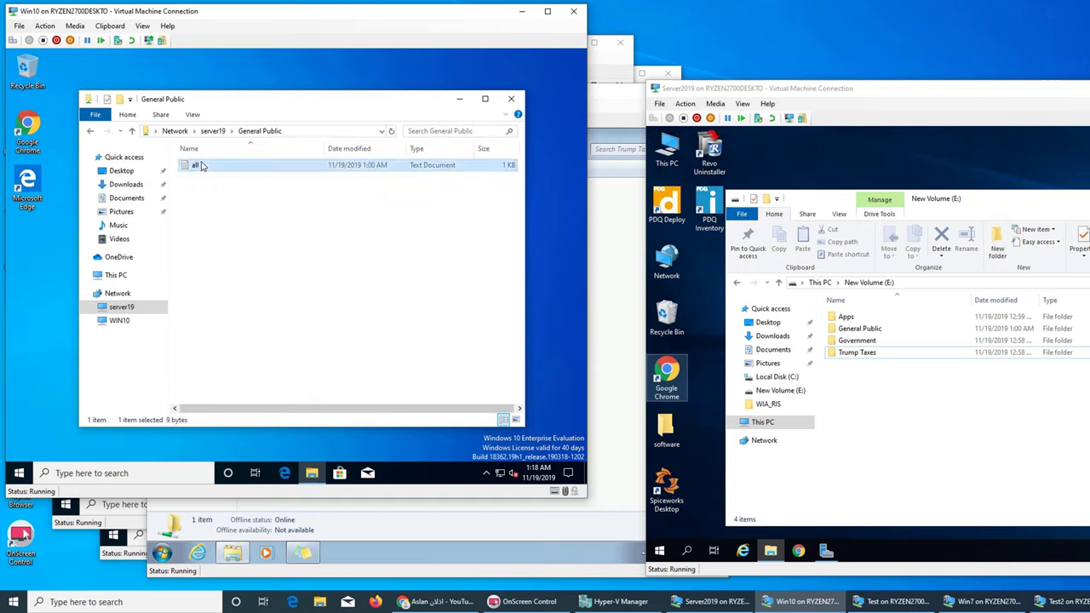
{"action": "left_click", "coordinate": [473, 101]}
{"action": "left_click", "coordinate": [215, 134]}
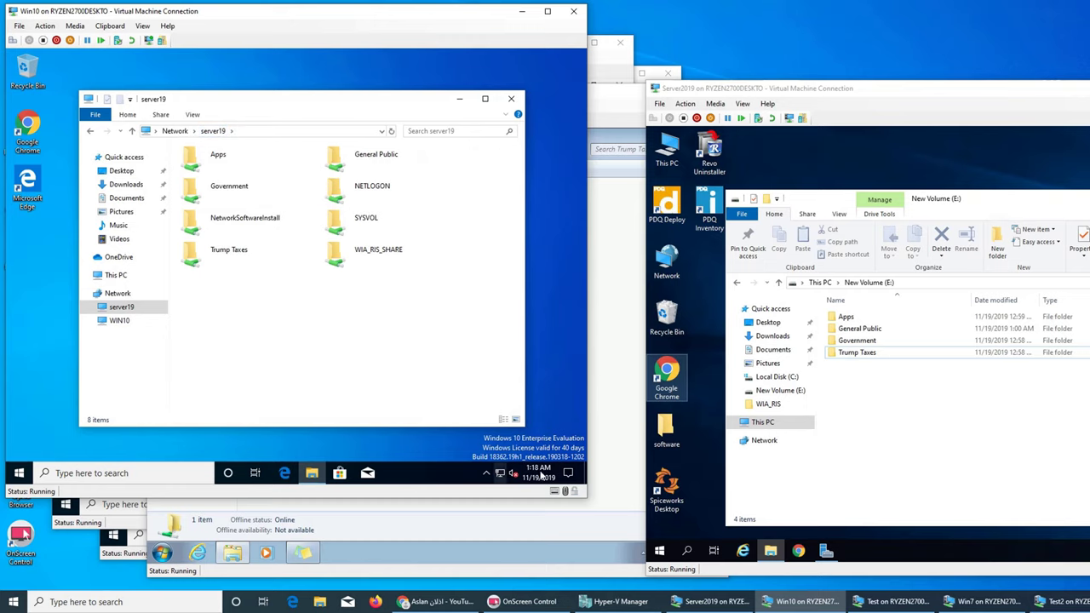
{"action": "left_click", "coordinate": [539, 408]}
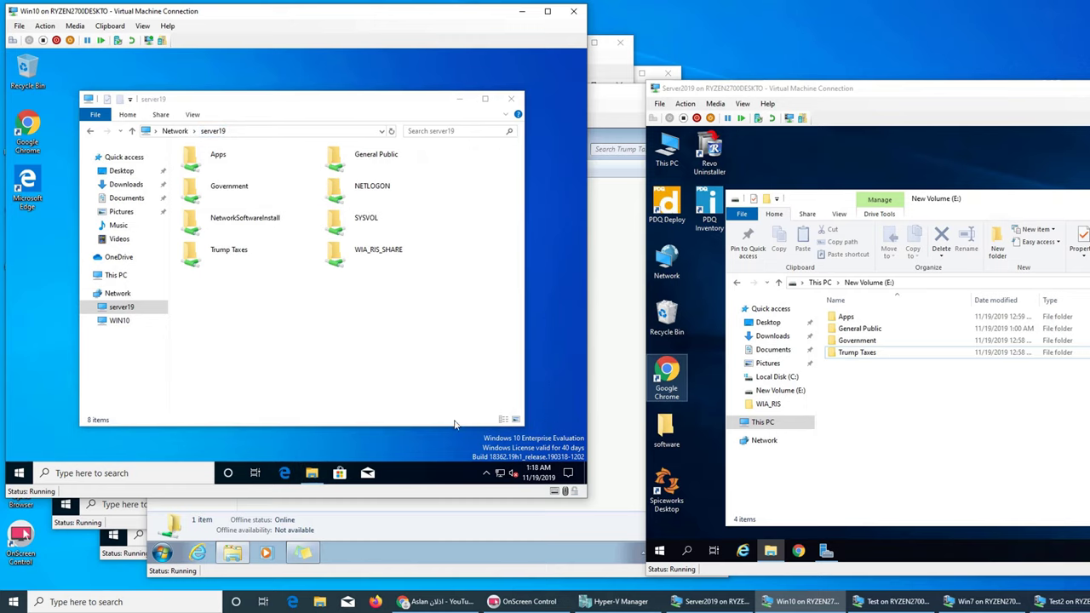
Step: On Test, open General Public, confirm Apps and Trump Taxes are denied, and minimize Explorer
{"action": "left_click", "coordinate": [125, 504]}
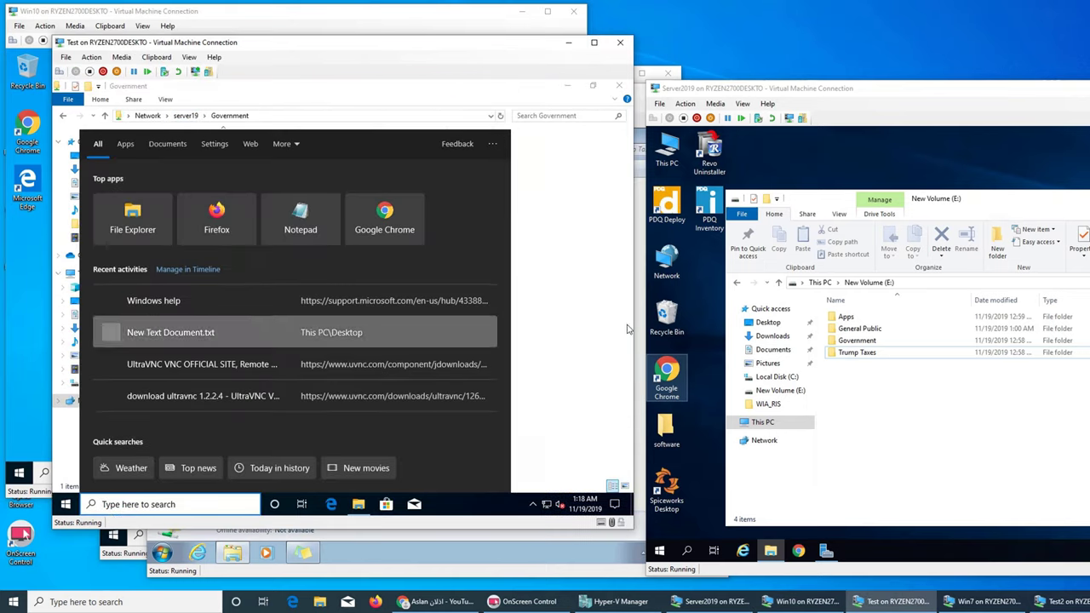
{"action": "left_click", "coordinate": [226, 150]}
{"action": "left_click", "coordinate": [185, 115]}
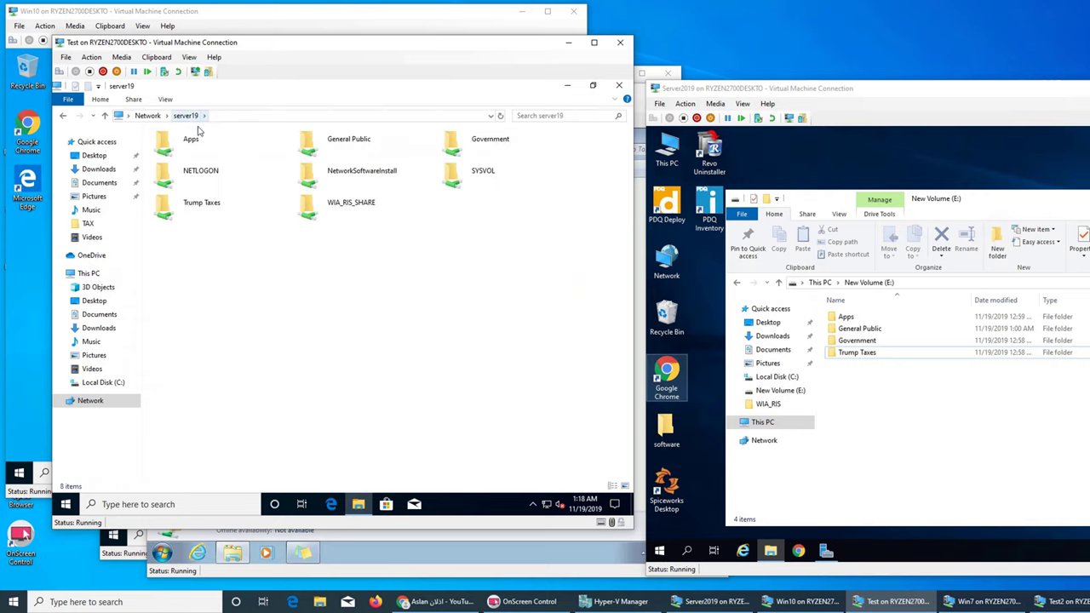
{"action": "double_click", "coordinate": [359, 153]}
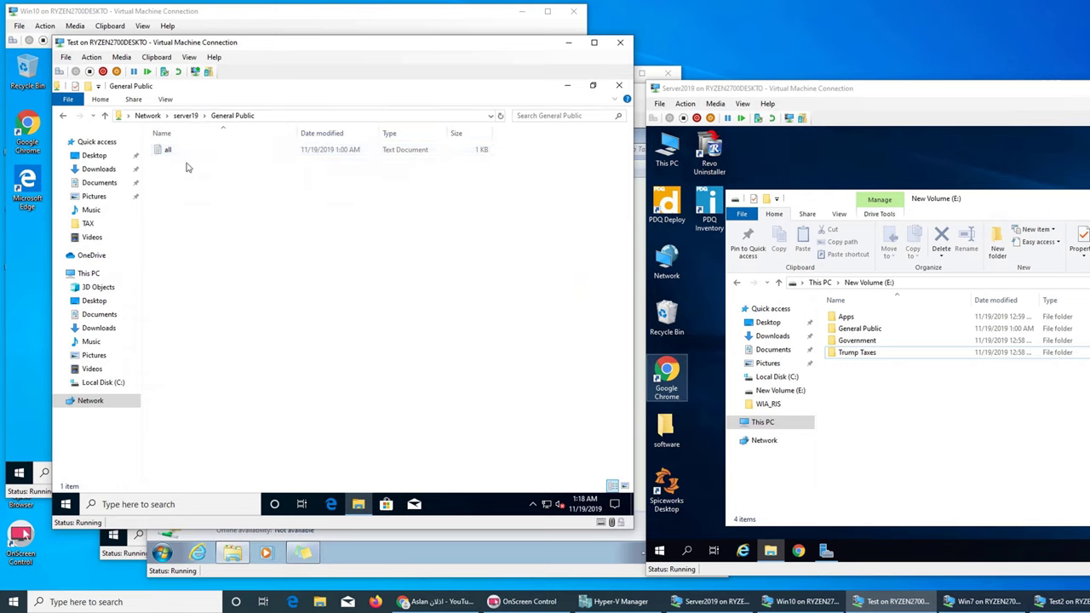
{"action": "left_click", "coordinate": [183, 115]}
{"action": "double_click", "coordinate": [187, 144]}
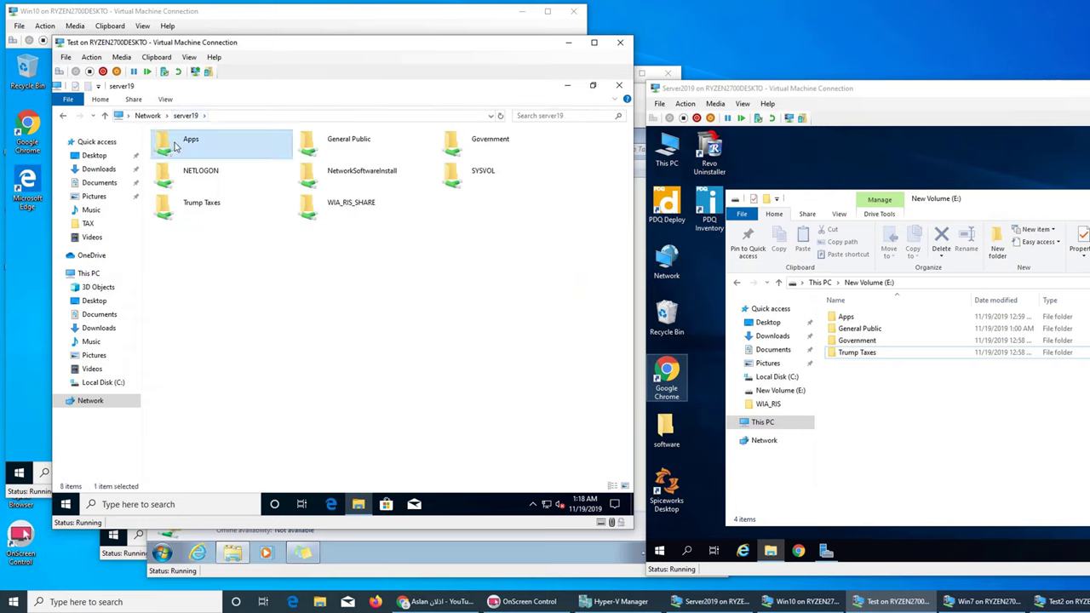
{"action": "left_click", "coordinate": [467, 313]}
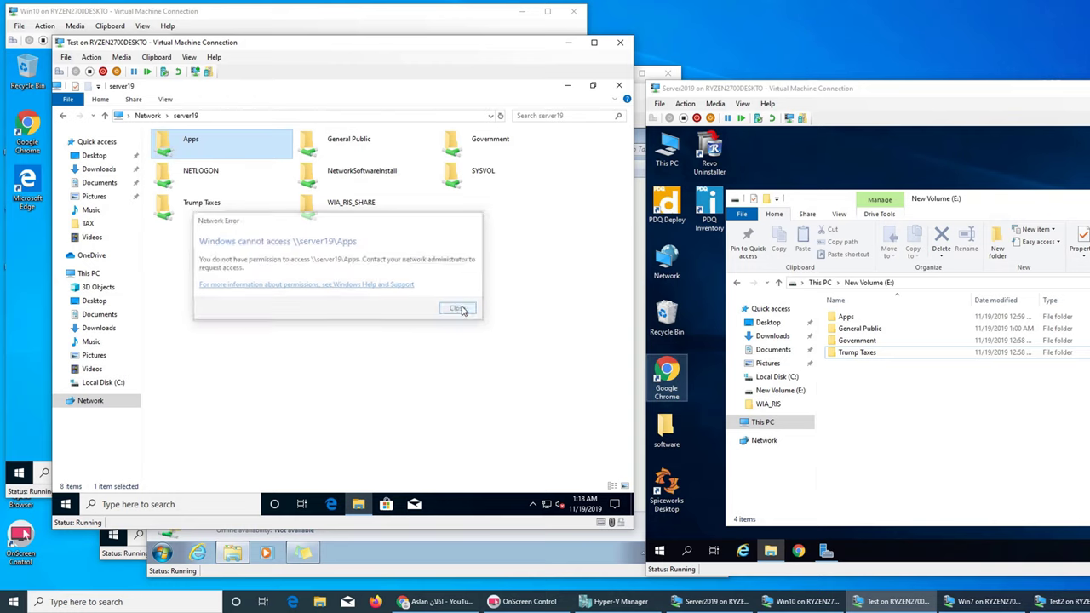
{"action": "double_click", "coordinate": [196, 206]}
{"action": "left_click", "coordinate": [467, 312]}
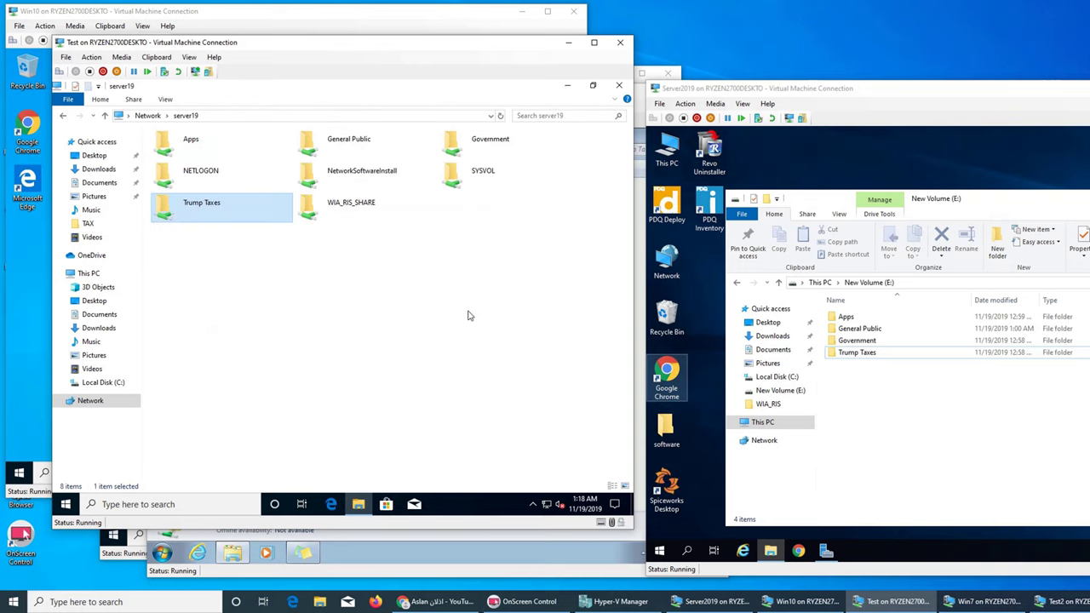
{"action": "left_click", "coordinate": [566, 87]}
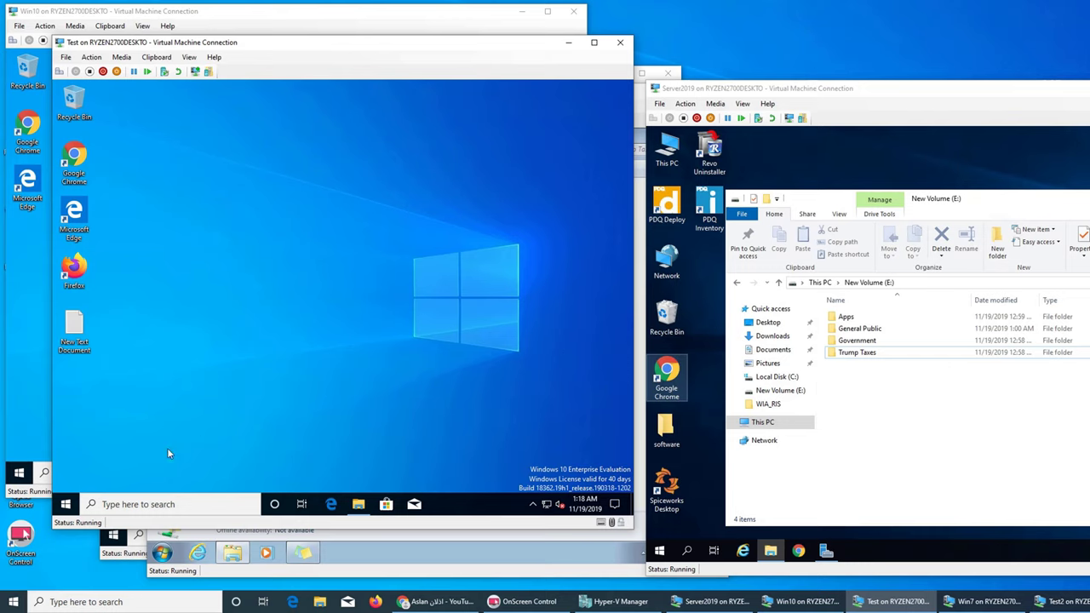
Step: Sign out of the Win10 and Test VMs from their Start menus
{"action": "left_click", "coordinate": [40, 416]}
{"action": "left_click", "coordinate": [20, 471]}
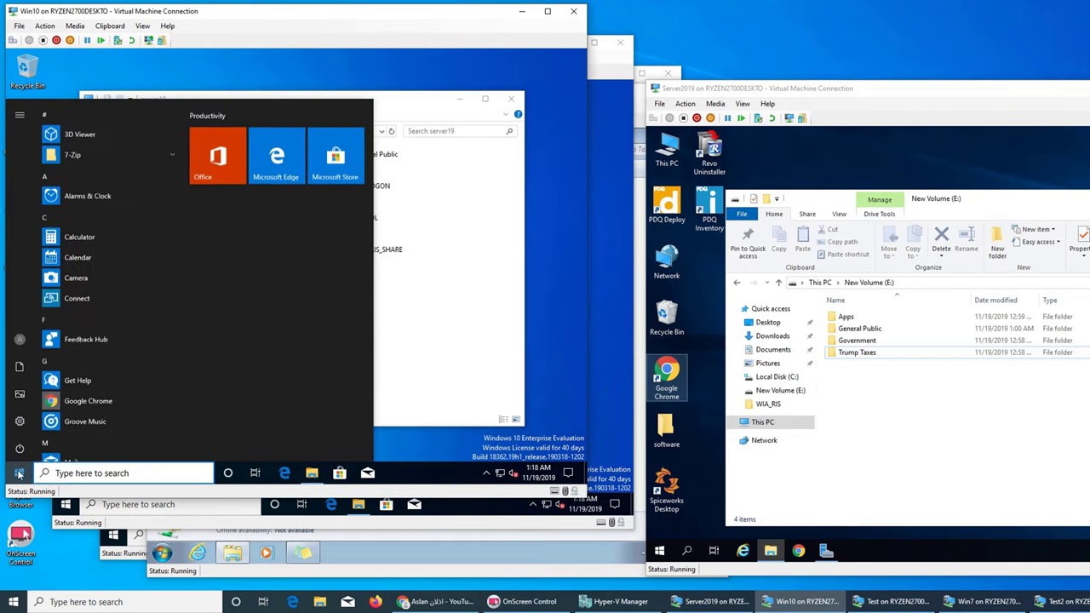
{"action": "left_click", "coordinate": [19, 339]}
{"action": "left_click", "coordinate": [41, 288]}
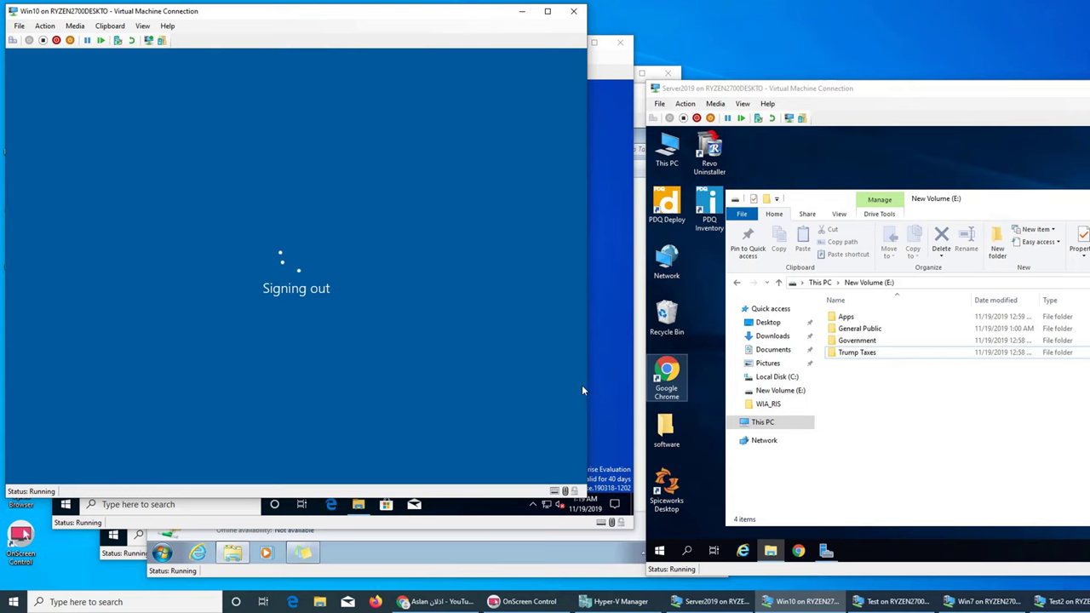
{"action": "left_click", "coordinate": [628, 493]}
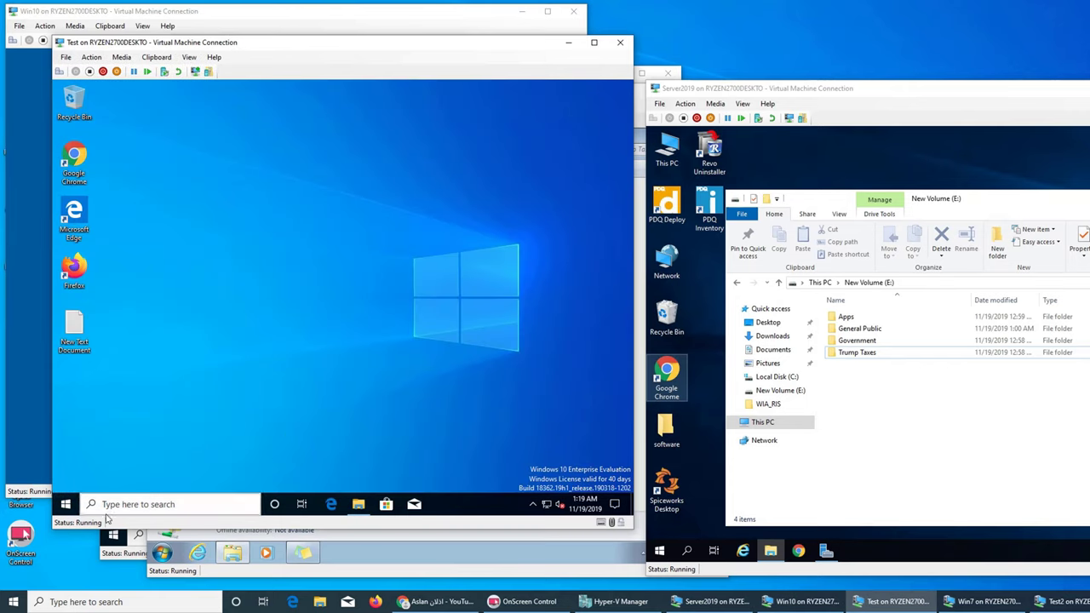
{"action": "left_click", "coordinate": [67, 502]}
{"action": "left_click", "coordinate": [64, 377]}
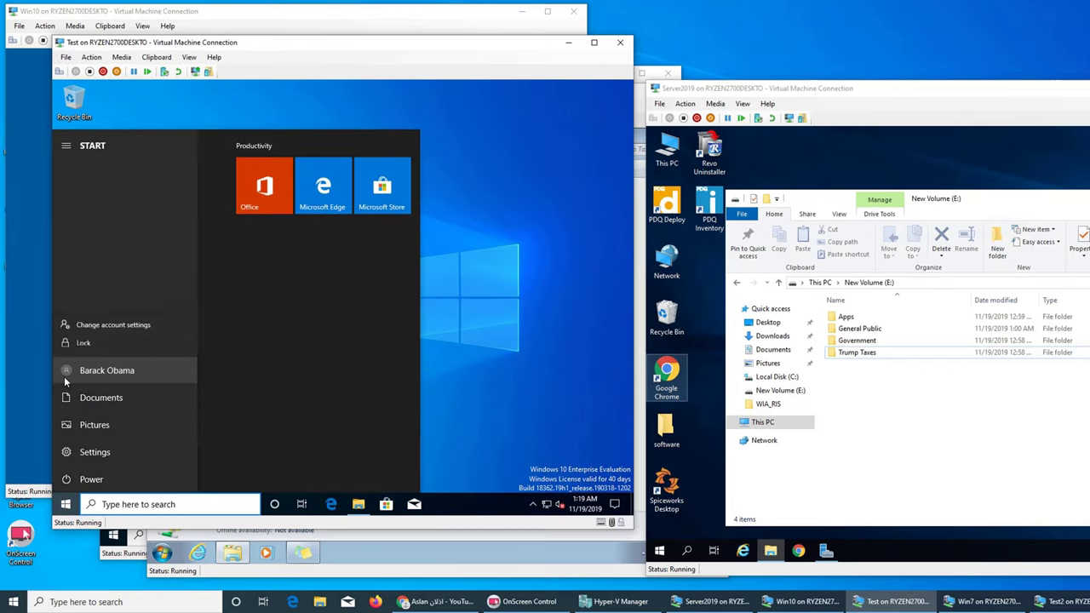
{"action": "left_click", "coordinate": [89, 319]}
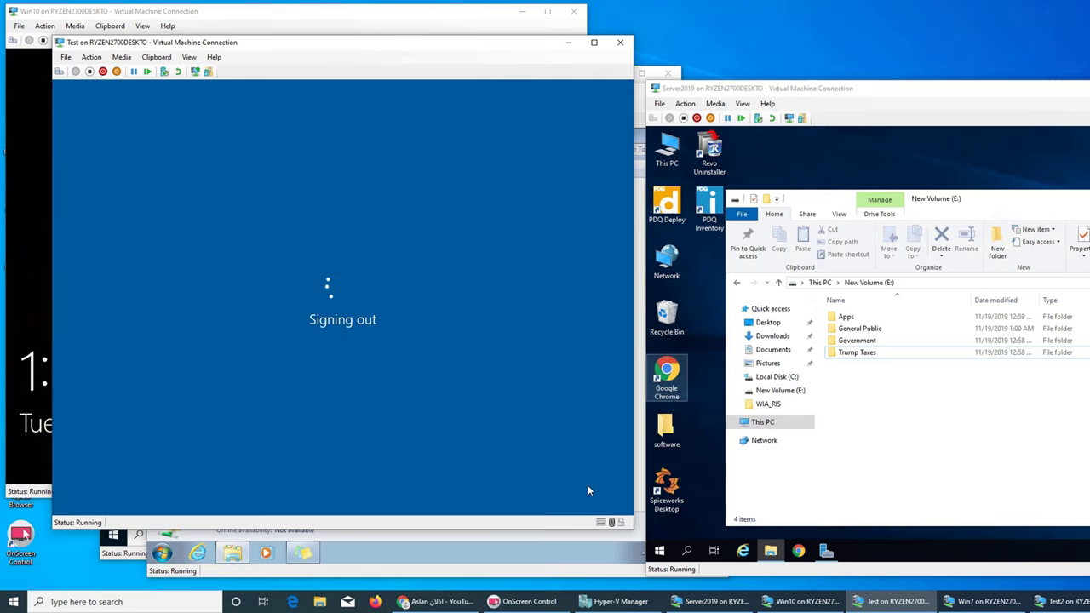
Step: Sign out of the Test2 VM, then dismiss the Win10 lock screen
{"action": "left_click", "coordinate": [106, 552]}
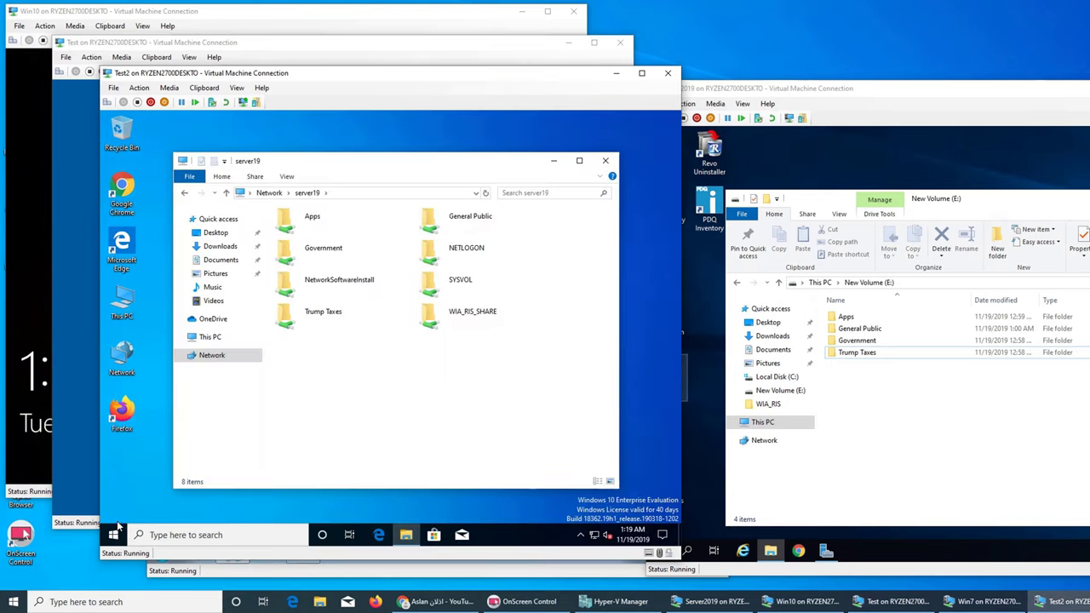
{"action": "left_click", "coordinate": [114, 535]}
{"action": "left_click", "coordinate": [114, 402]}
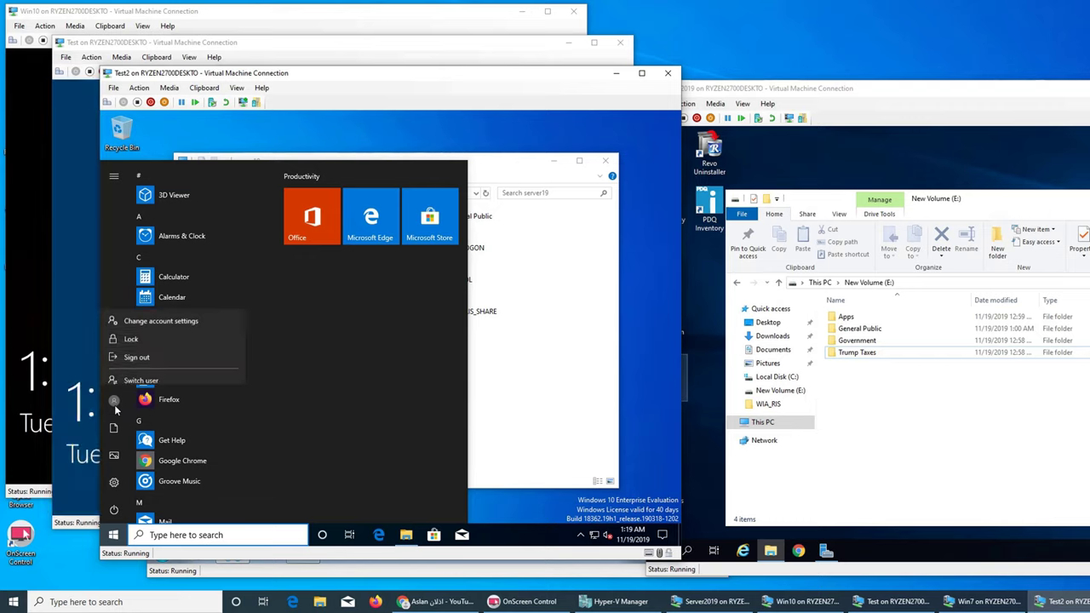
{"action": "left_click", "coordinate": [132, 353]}
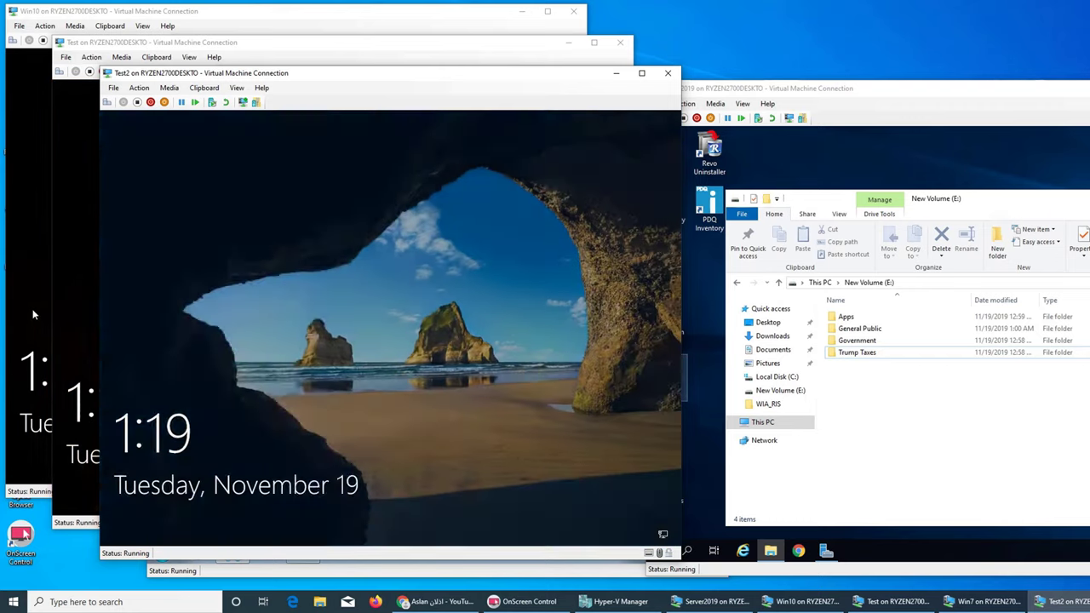
{"action": "left_click", "coordinate": [38, 388]}
{"action": "left_click", "coordinate": [234, 351]}
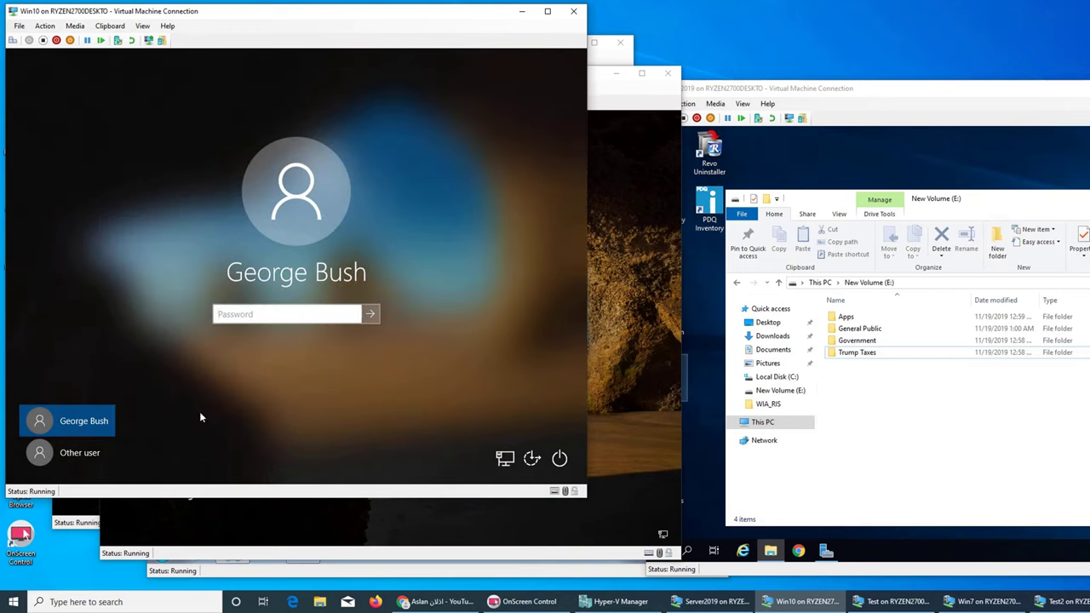
Step: Sign in to Win10 through Other user with a domain account and its password, then focus Test2
{"action": "left_click", "coordinate": [78, 453]}
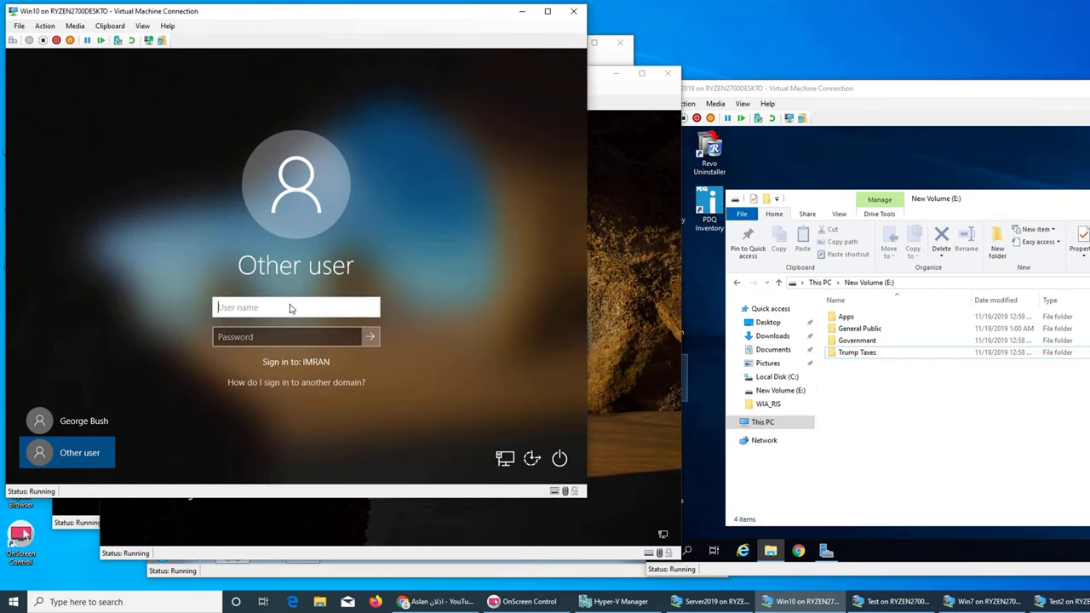
{"action": "type", "text": "imran\\"}
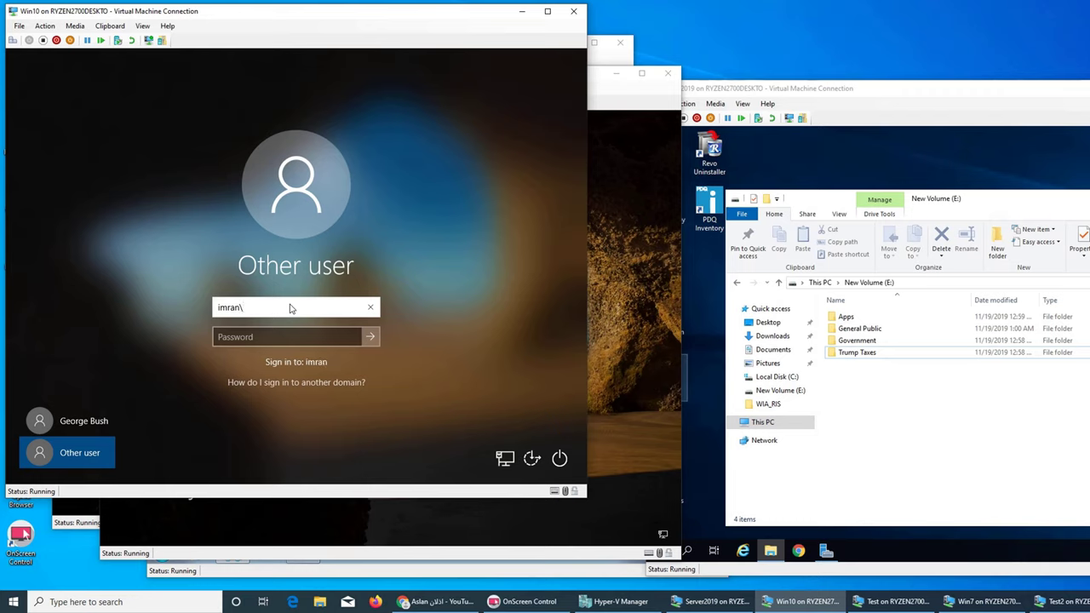
{"action": "type", "text": "imran"}
{"action": "key", "text": "Tab"}
{"action": "type", "text": "***"}
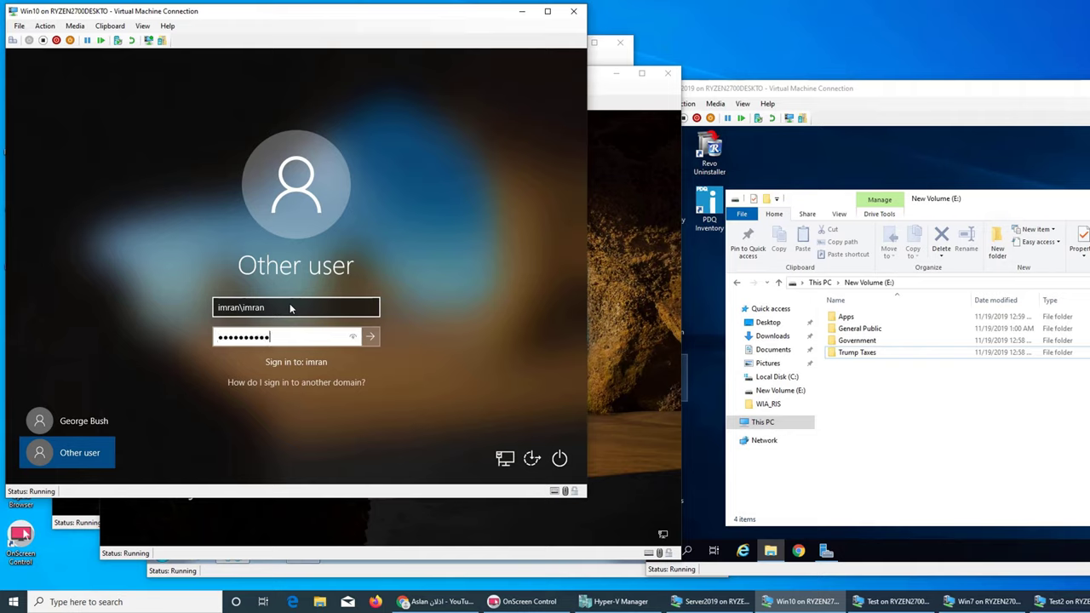
{"action": "key", "text": "Return"}
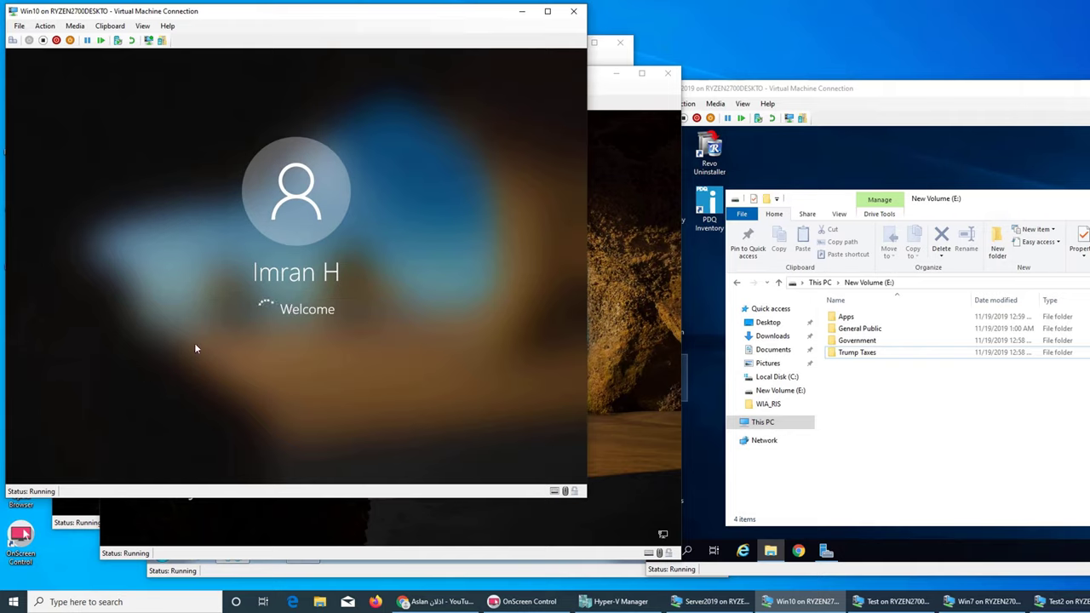
{"action": "left_click", "coordinate": [673, 284]}
Step: On Test2, choose Other user and submit the domain helpdesk account with a password
{"action": "left_click", "coordinate": [292, 343]}
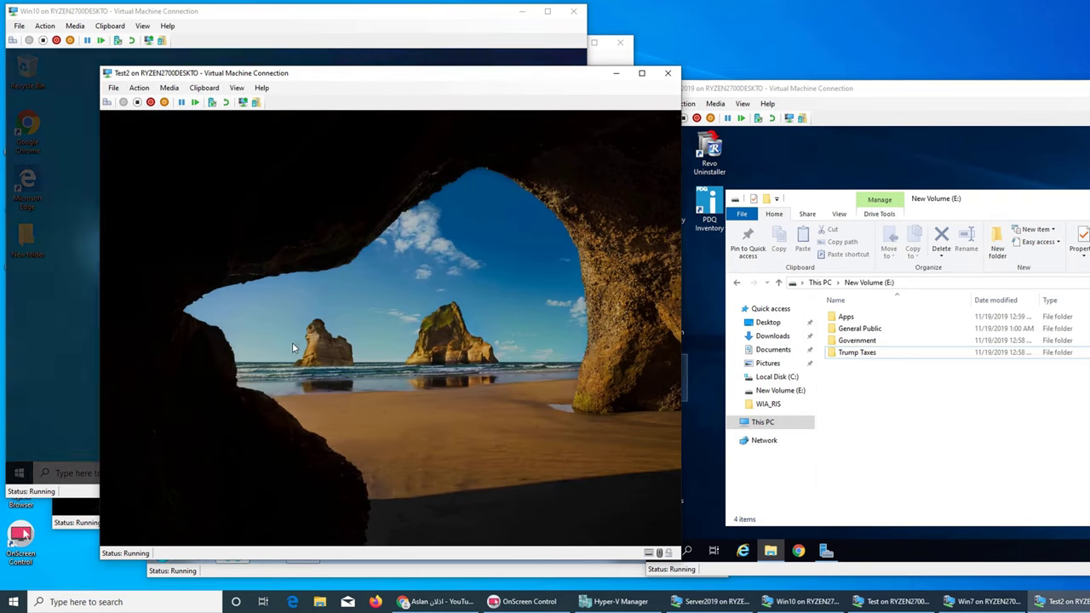
{"action": "left_click", "coordinate": [174, 515]}
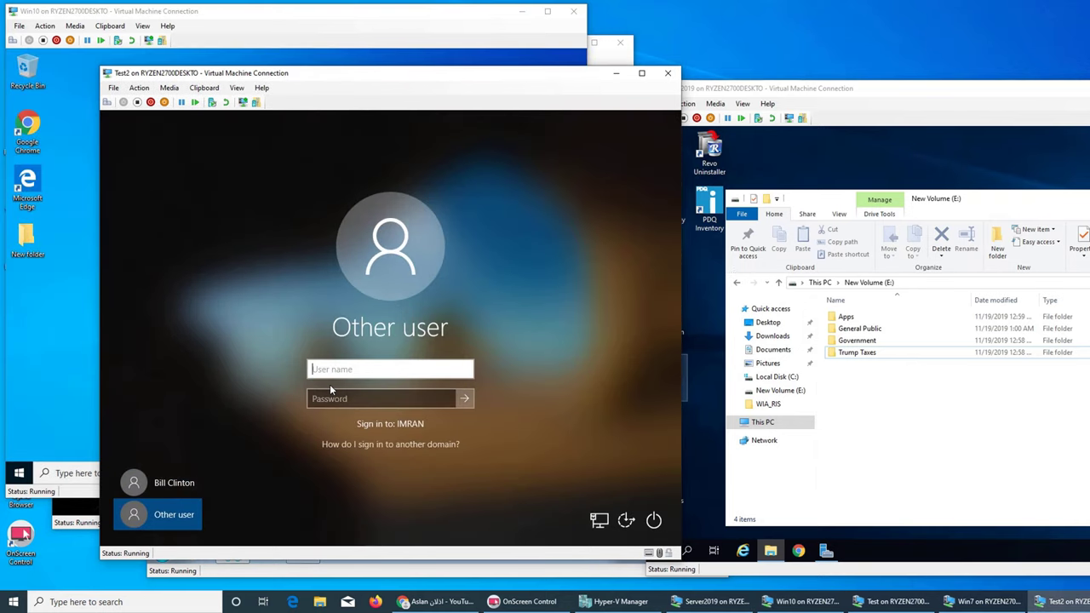
{"action": "type", "text": "imran\\helpdesk"}
{"action": "key", "text": "Tab"}
{"action": "type", "text": "***"}
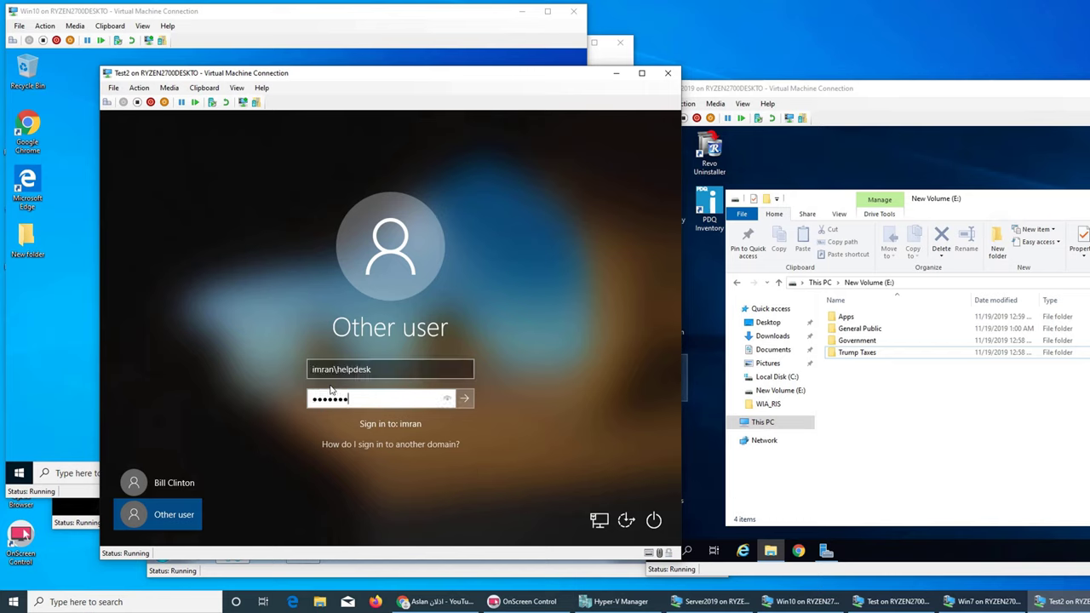
{"action": "key", "text": "Return"}
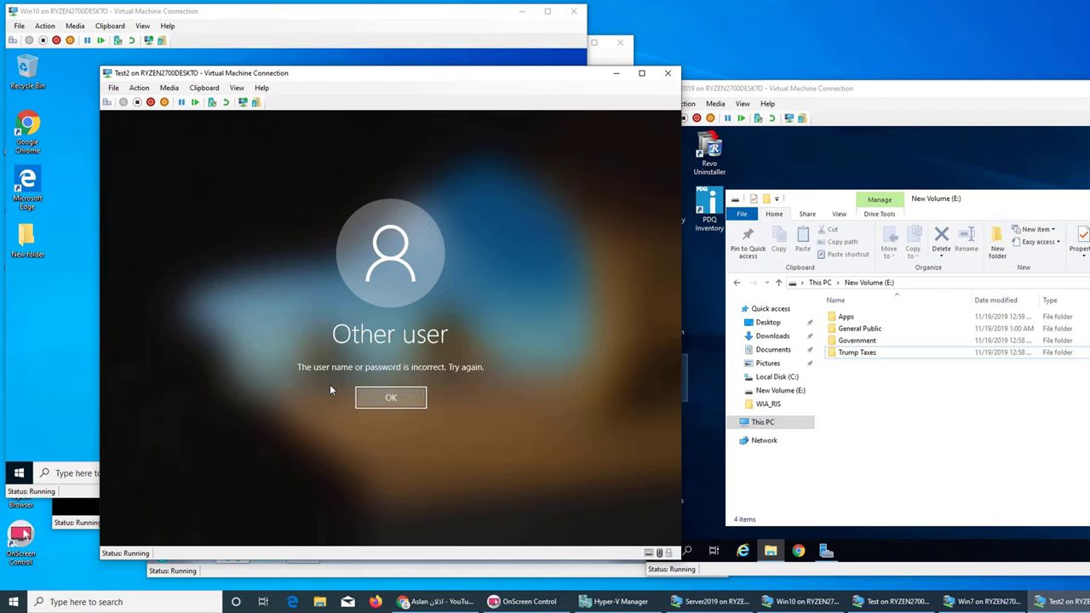
Step: Dismiss the incorrect-password errors and retype the password until Test2 accepts it
{"action": "left_click", "coordinate": [399, 399]}
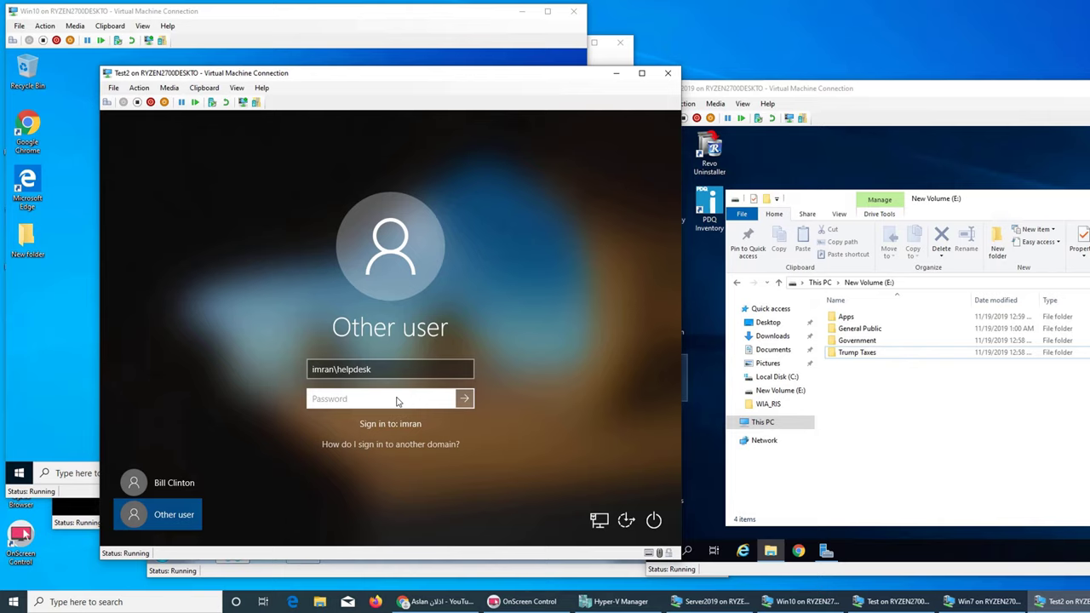
{"action": "type", "text": "••••••••••"}
{"action": "key", "text": "Return"}
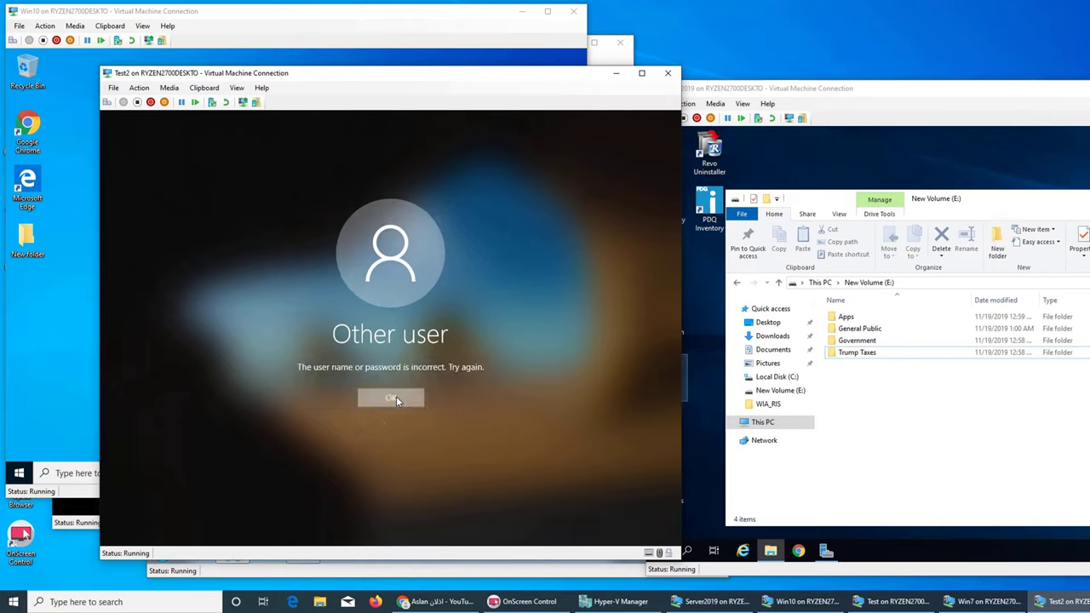
{"action": "key", "text": "Return"}
{"action": "type", "text": "•••"}
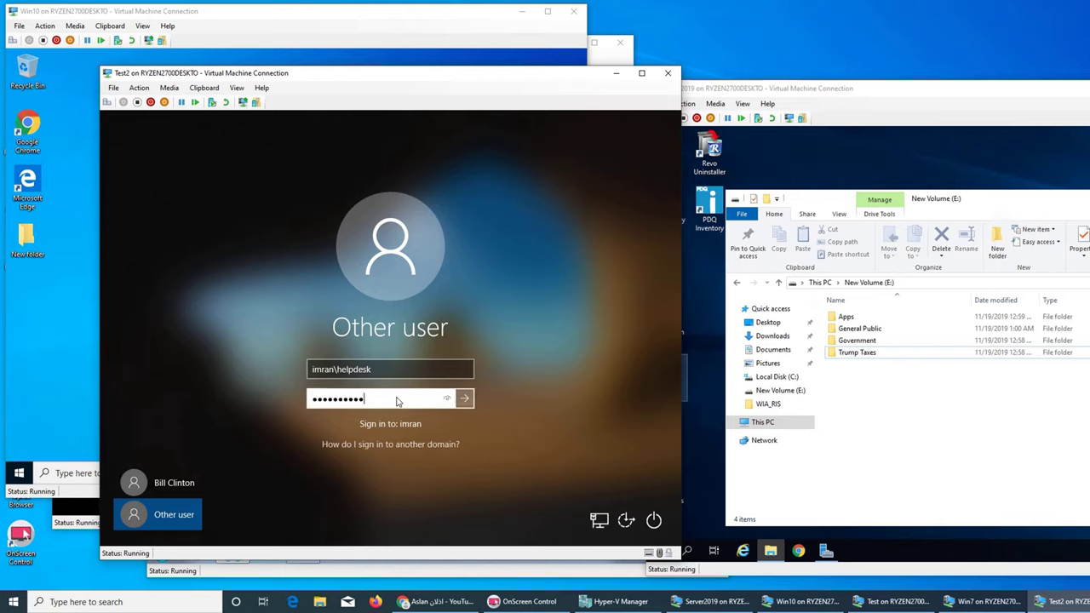
{"action": "type", "text": "•••••••"}
{"action": "key", "text": "Return"}
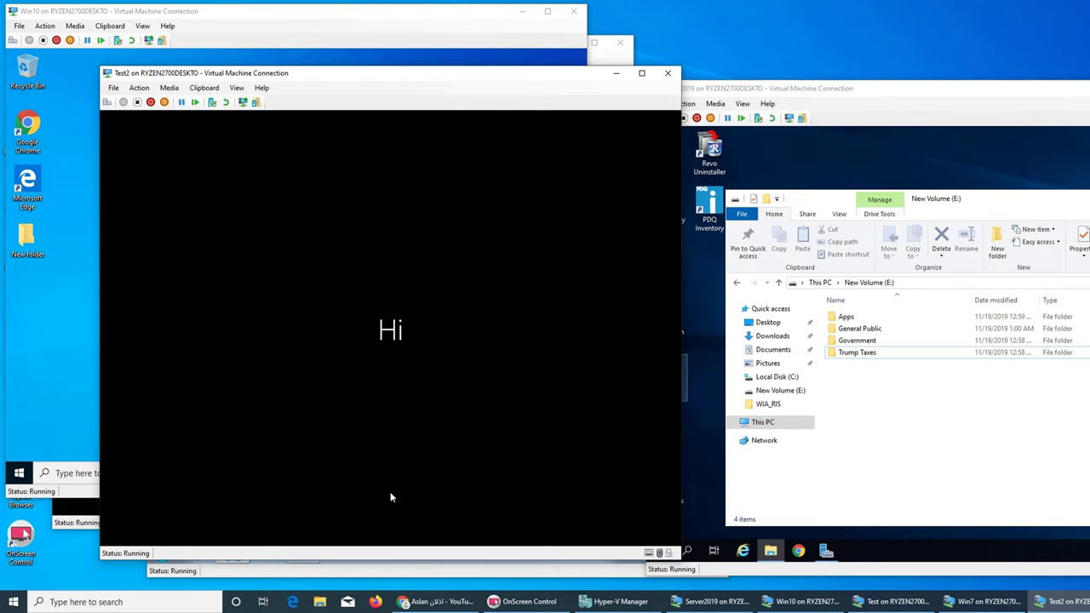
Step: Bring up the Other user sign-in prompt on the Test VM, then return to Test2
{"action": "left_click", "coordinate": [77, 515]}
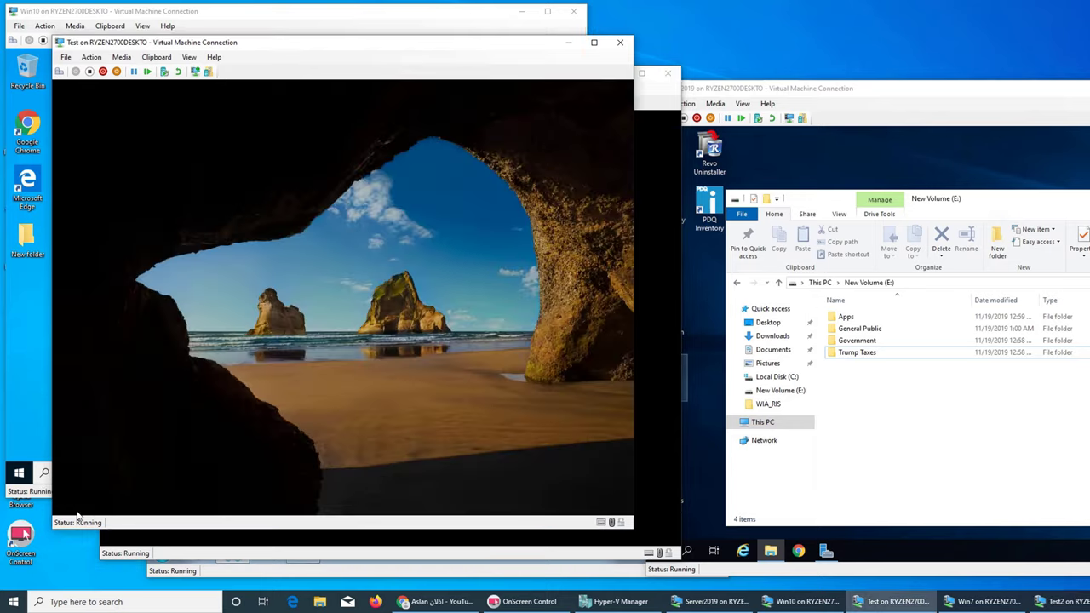
{"action": "left_click", "coordinate": [218, 387]}
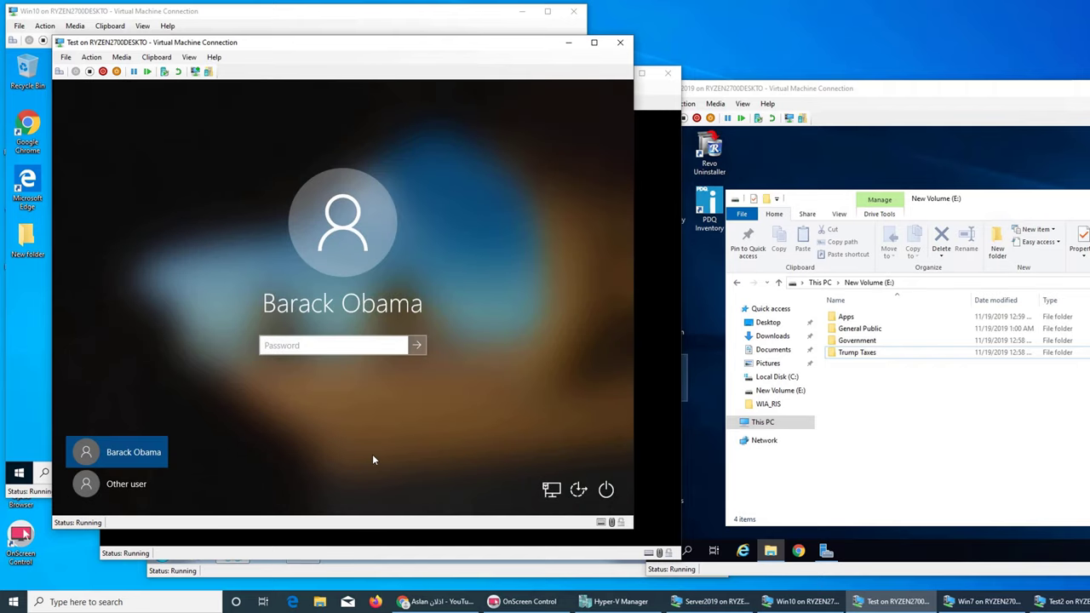
{"action": "left_click", "coordinate": [129, 484]}
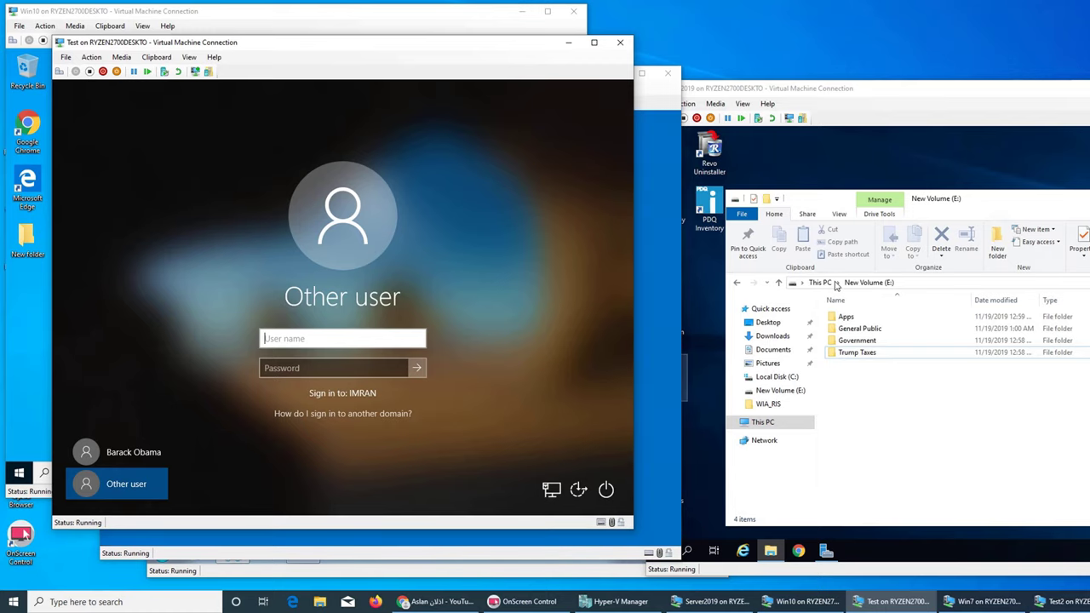
{"action": "left_click", "coordinate": [660, 332]}
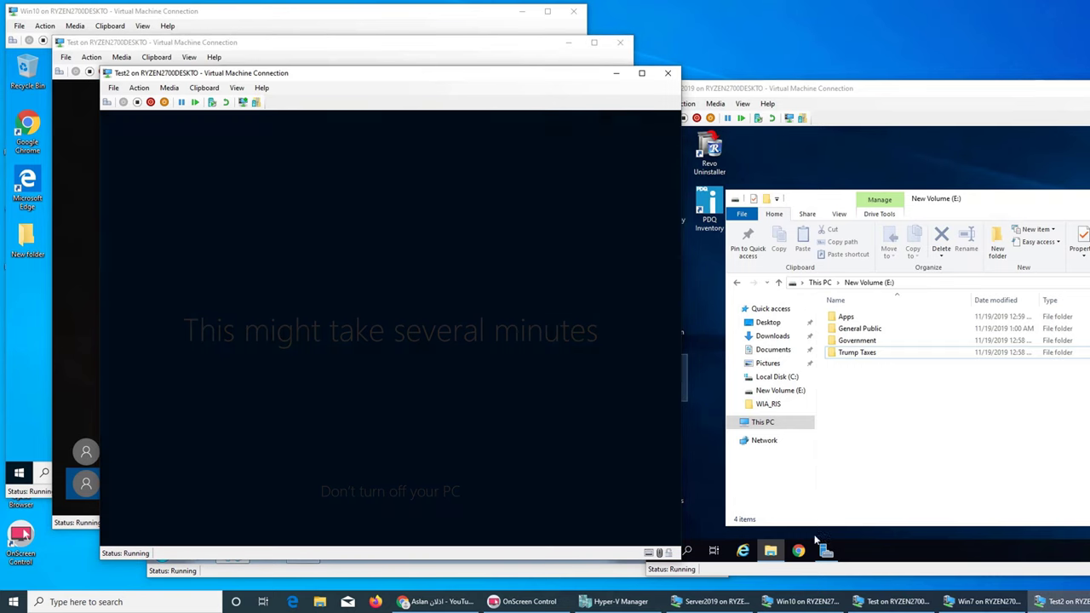
Step: Bring the Server2019 VM forward and restore Server Manager
{"action": "left_click", "coordinate": [825, 552]}
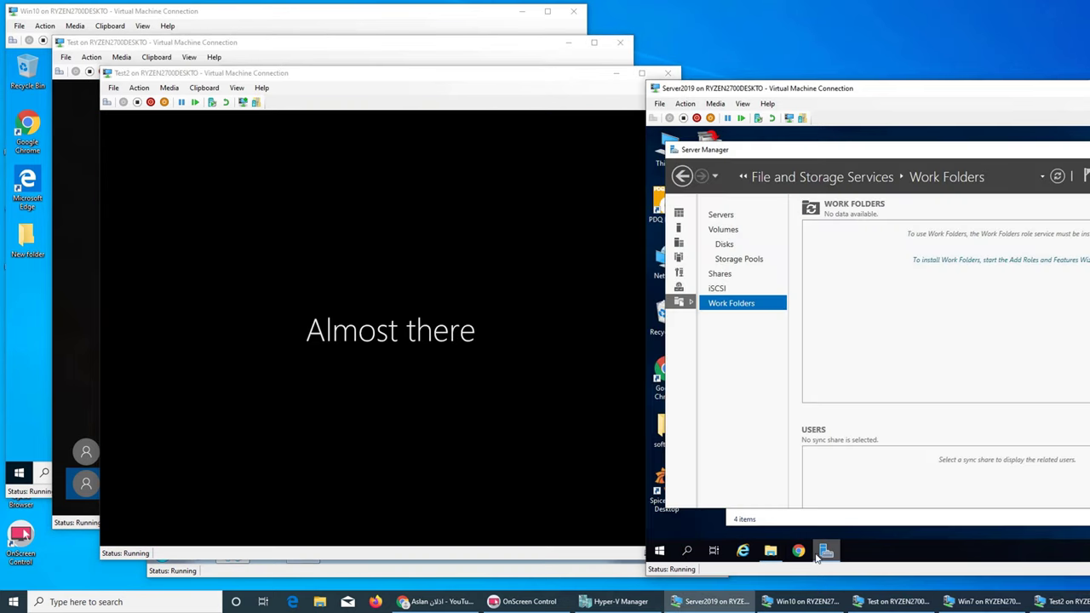
{"action": "left_click", "coordinate": [825, 552]}
{"action": "left_click", "coordinate": [826, 552]}
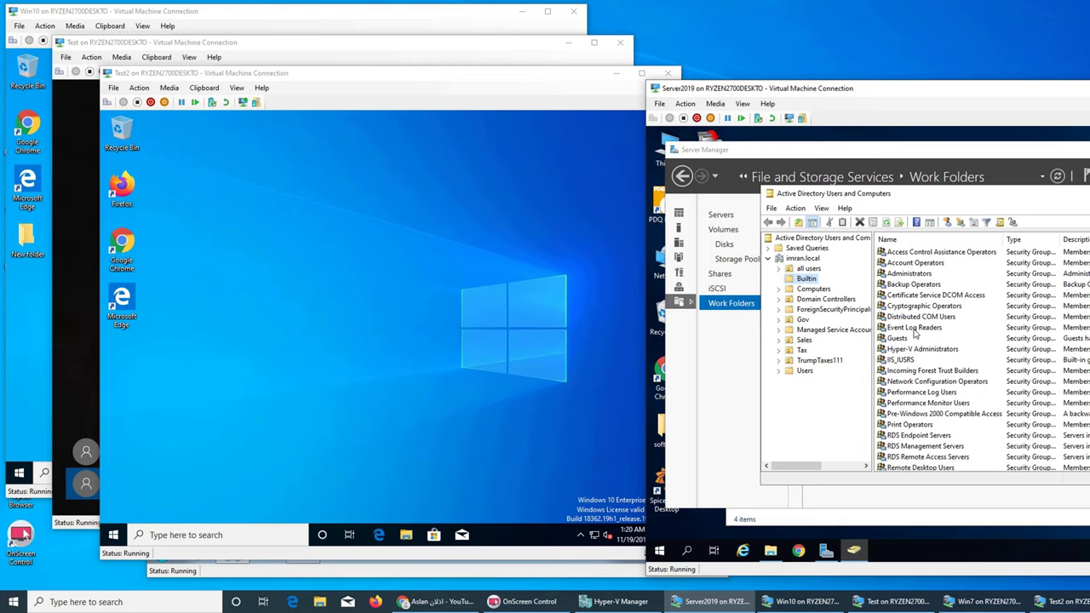
Step: Review the Administrators group's Members tab, then dismiss the Test VM lock screen
{"action": "left_click", "coordinate": [908, 275]}
{"action": "right_click", "coordinate": [908, 275]}
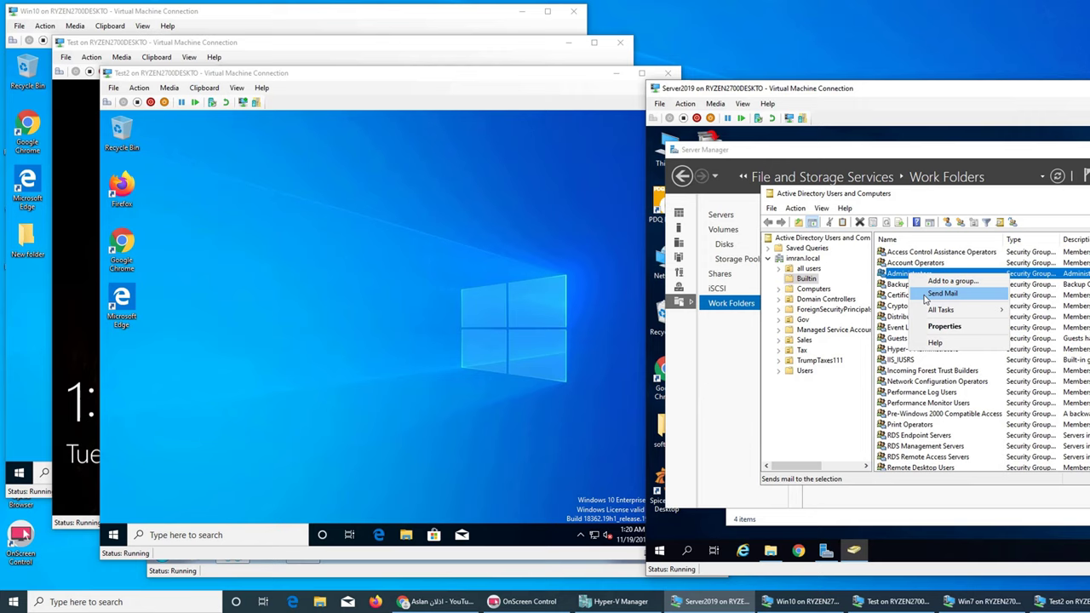
{"action": "left_click", "coordinate": [945, 331]}
{"action": "left_click", "coordinate": [906, 233]}
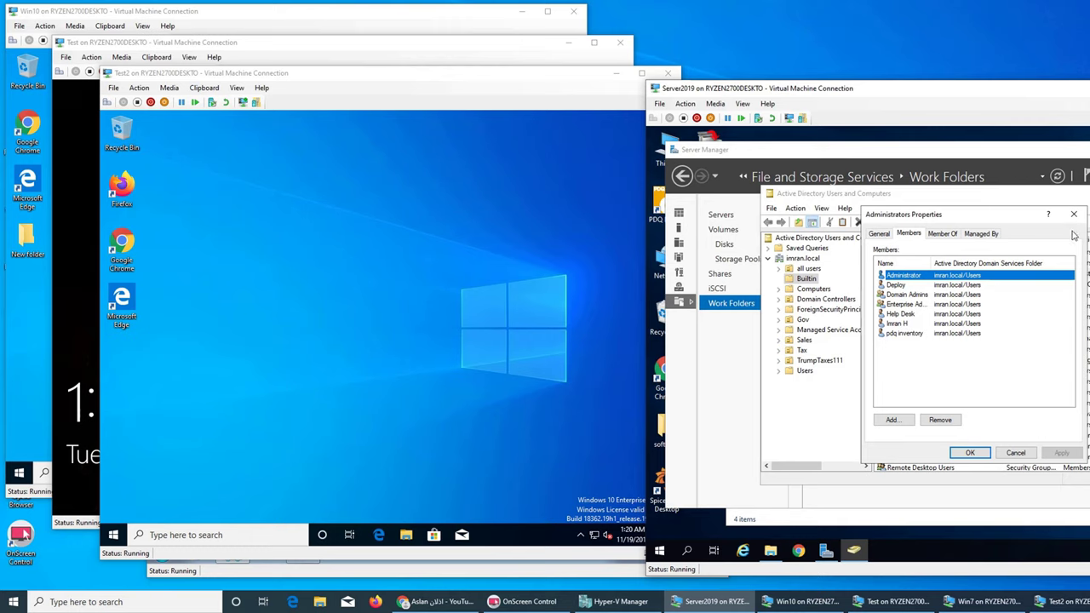
{"action": "left_click", "coordinate": [1074, 214]}
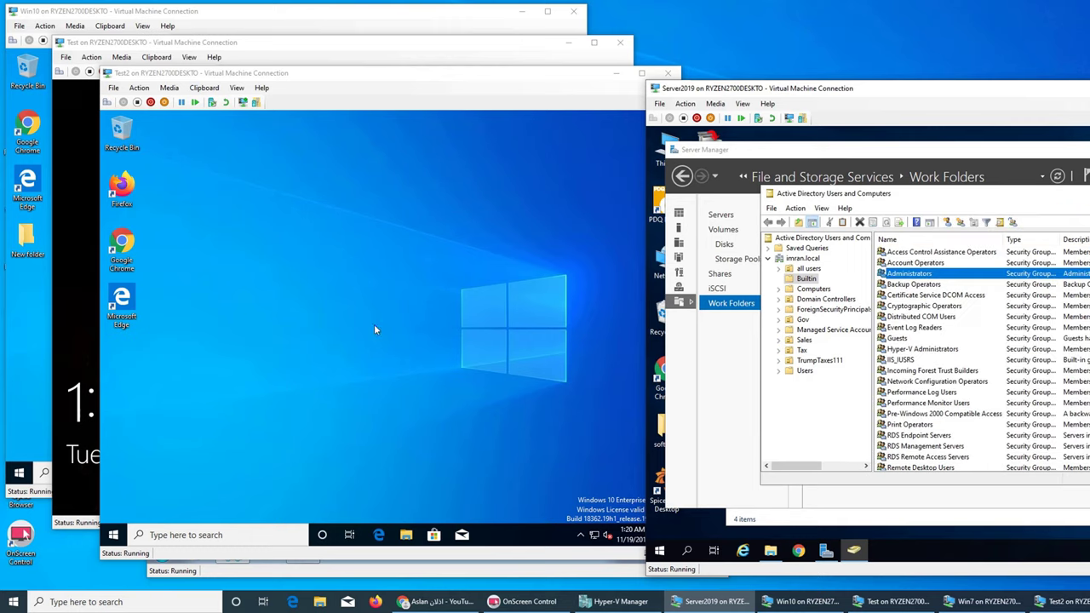
{"action": "left_click", "coordinate": [89, 324]}
{"action": "left_click", "coordinate": [86, 325]}
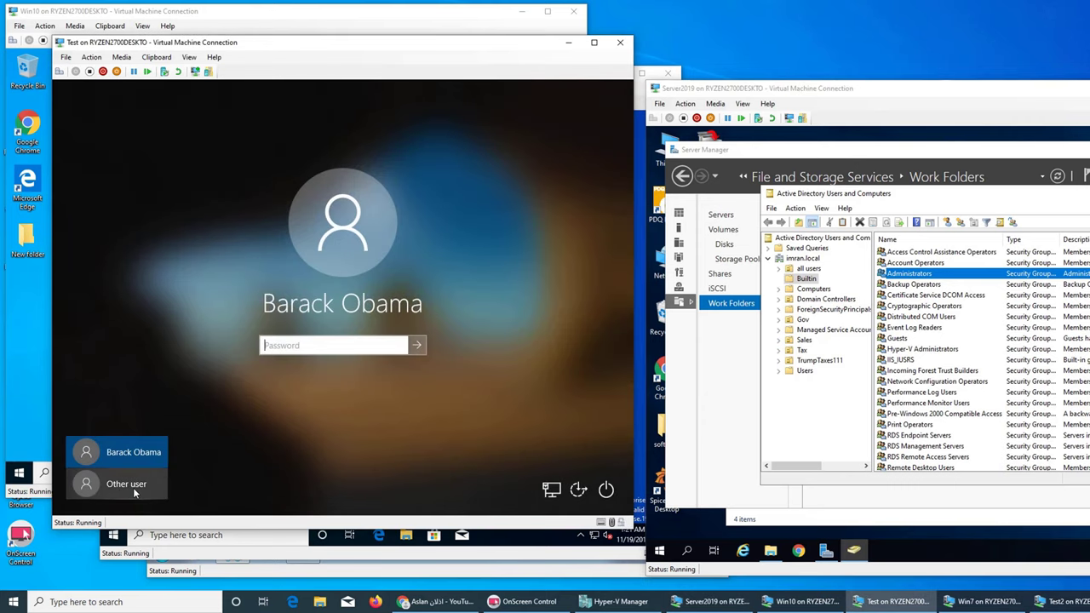
Step: Hide the Test VM and open the \server19 share list on Test2
{"action": "left_click", "coordinate": [569, 42]}
{"action": "left_click", "coordinate": [300, 275]}
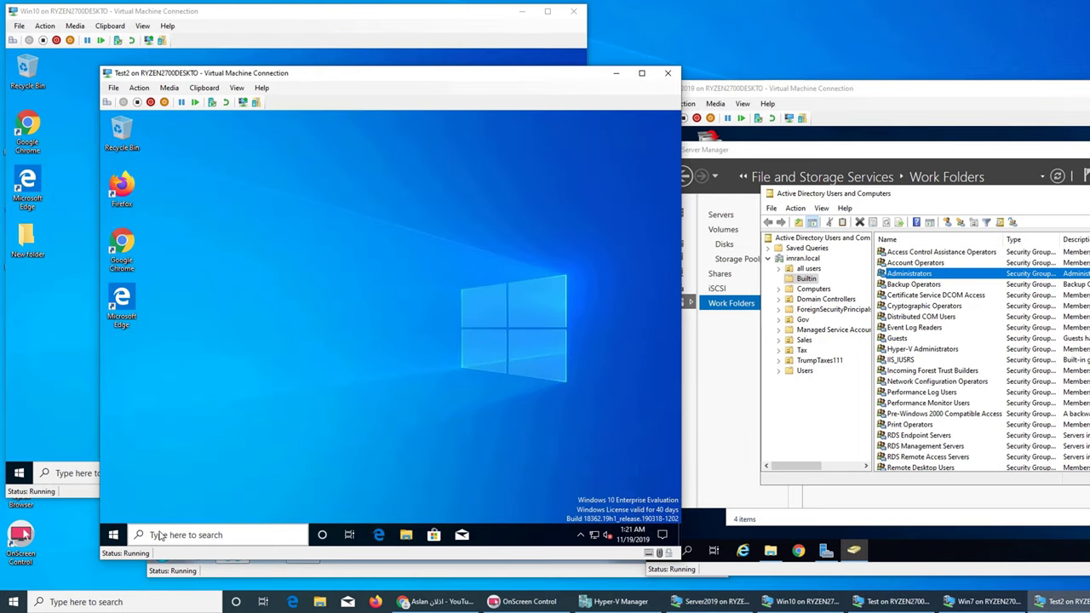
{"action": "left_click", "coordinate": [113, 535]}
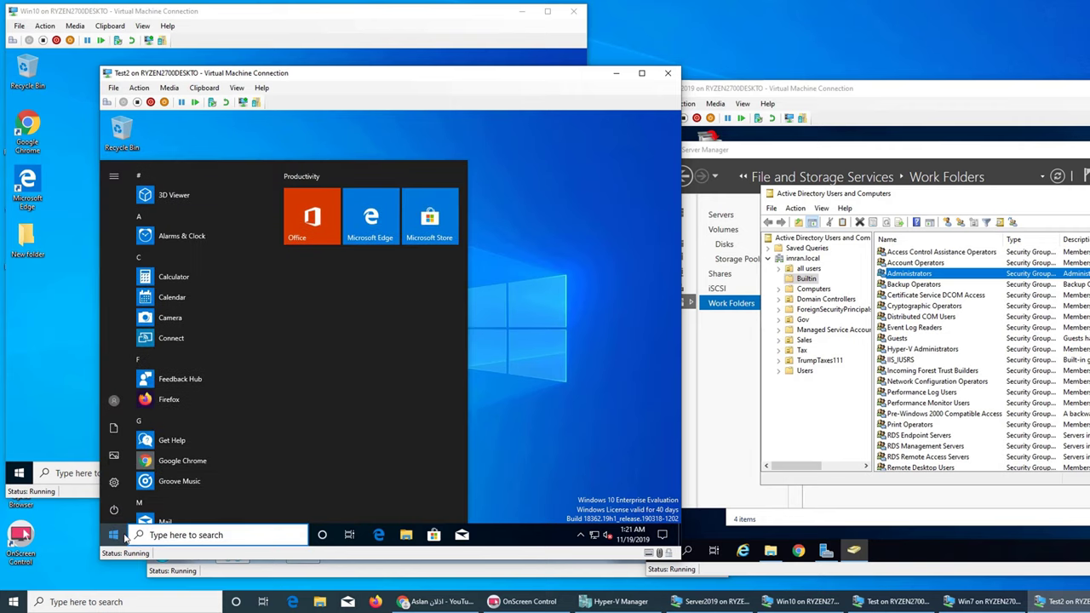
{"action": "type", "text": "\\"}
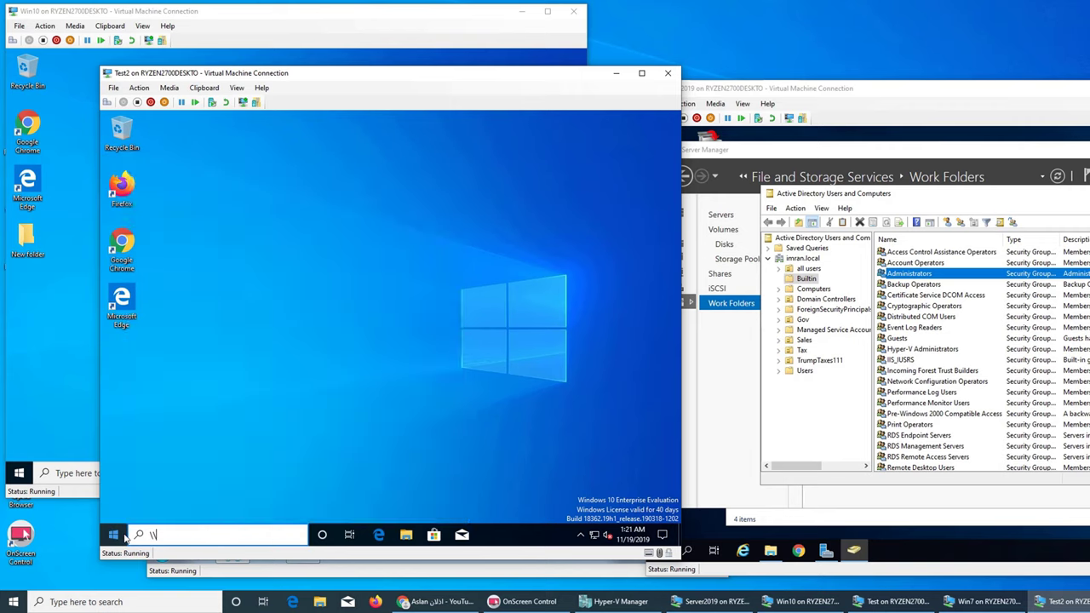
{"action": "type", "text": "server"}
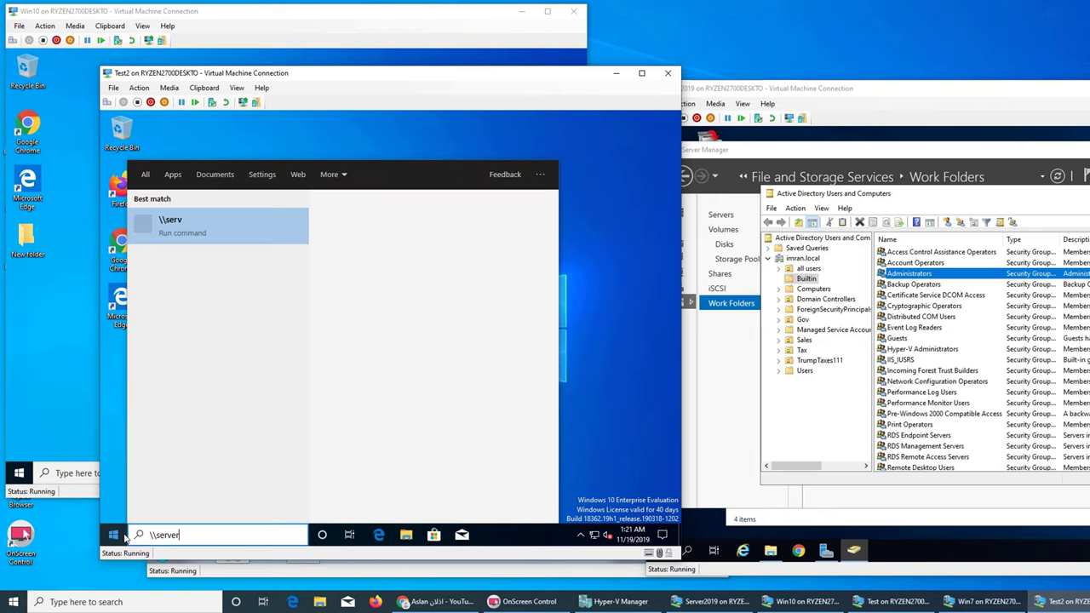
{"action": "type", "text": "19\\"}
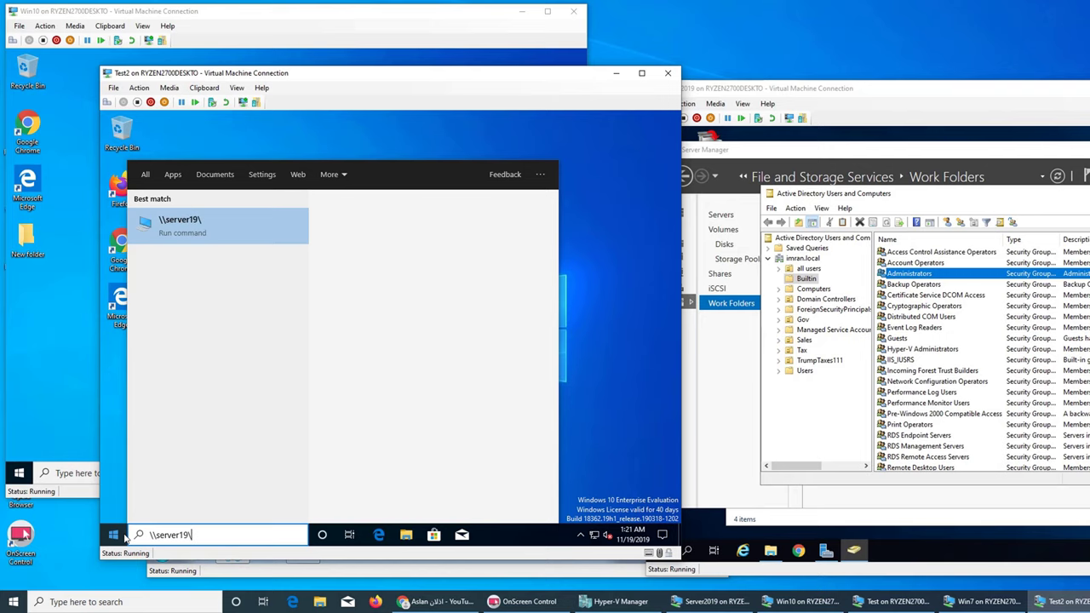
{"action": "key", "text": "Return"}
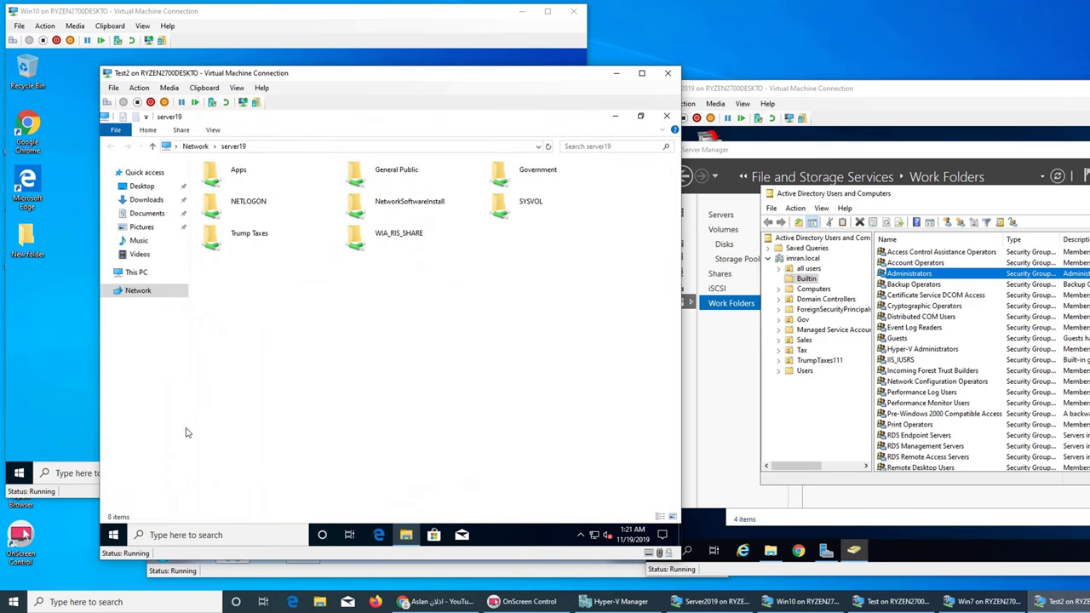
{"action": "left_click", "coordinate": [113, 535]}
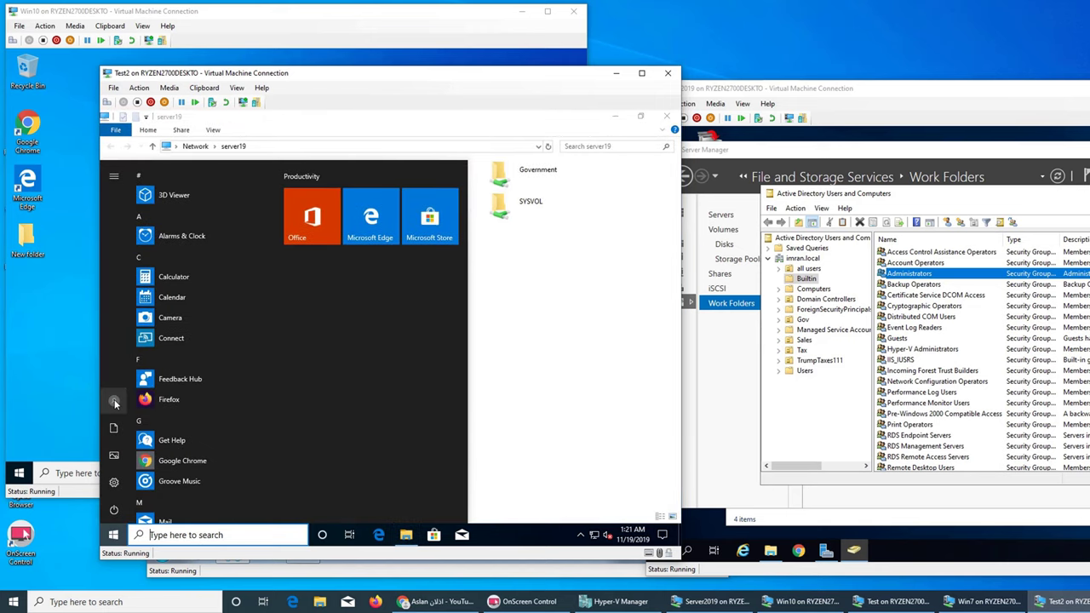
{"action": "left_click", "coordinate": [530, 348]}
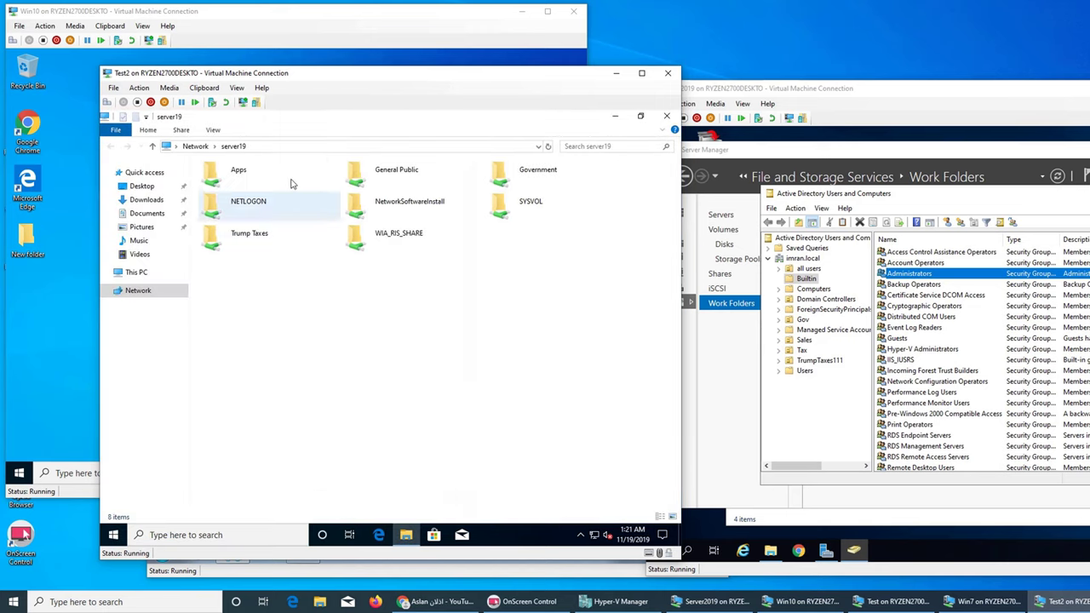
Step: Open the text files in the Apps and General Public shares to confirm access
{"action": "double_click", "coordinate": [245, 173]}
{"action": "left_click", "coordinate": [251, 188]}
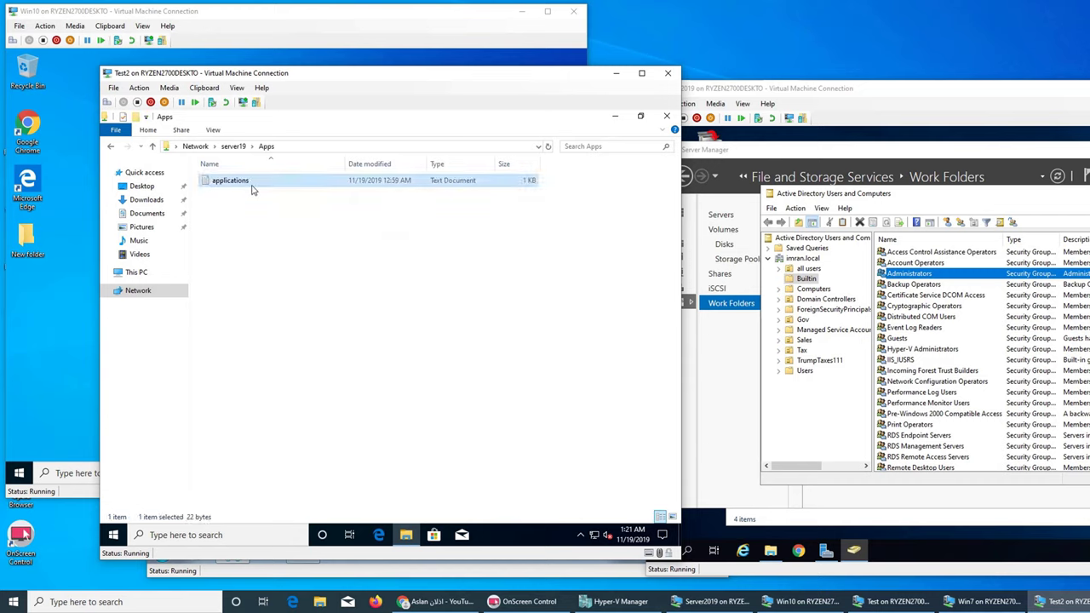
{"action": "double_click", "coordinate": [251, 187]}
{"action": "left_click", "coordinate": [576, 178]}
{"action": "left_click", "coordinate": [233, 146]}
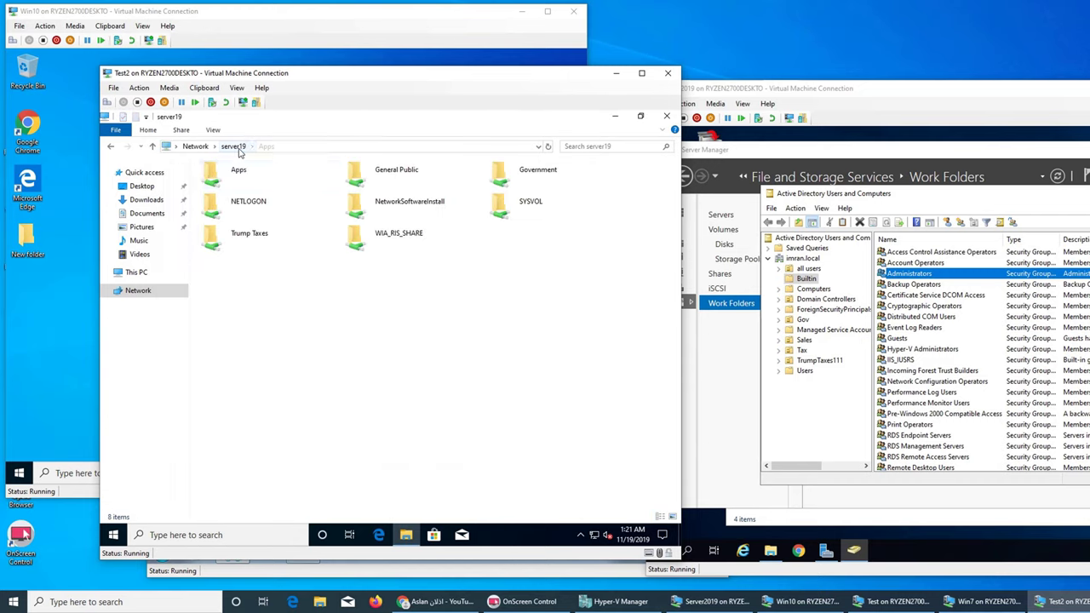
{"action": "double_click", "coordinate": [381, 173]}
{"action": "left_click", "coordinate": [219, 184]}
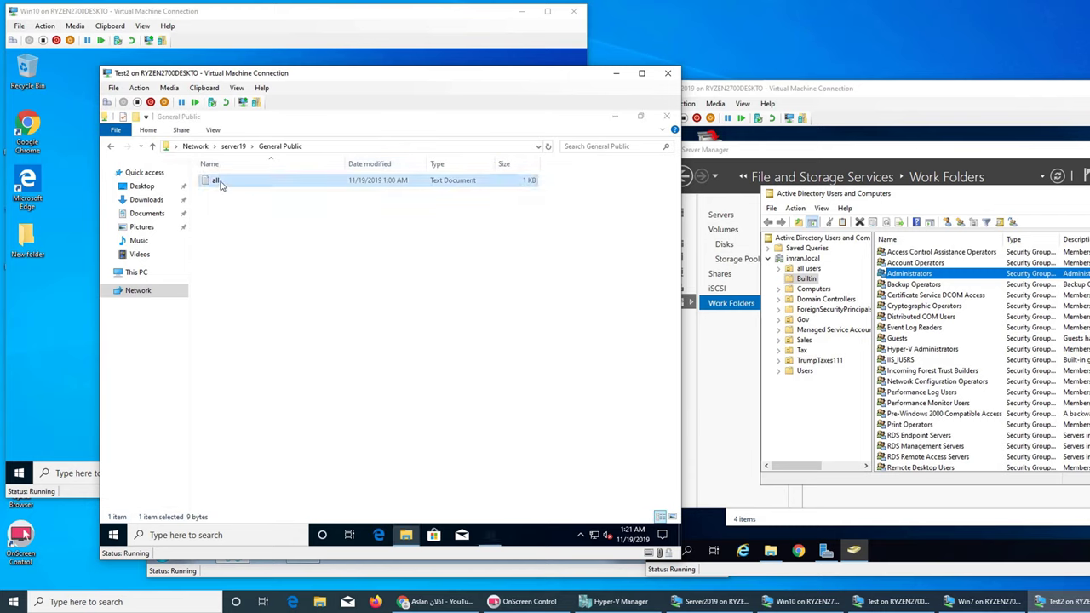
{"action": "double_click", "coordinate": [219, 184]}
{"action": "left_click", "coordinate": [579, 178]}
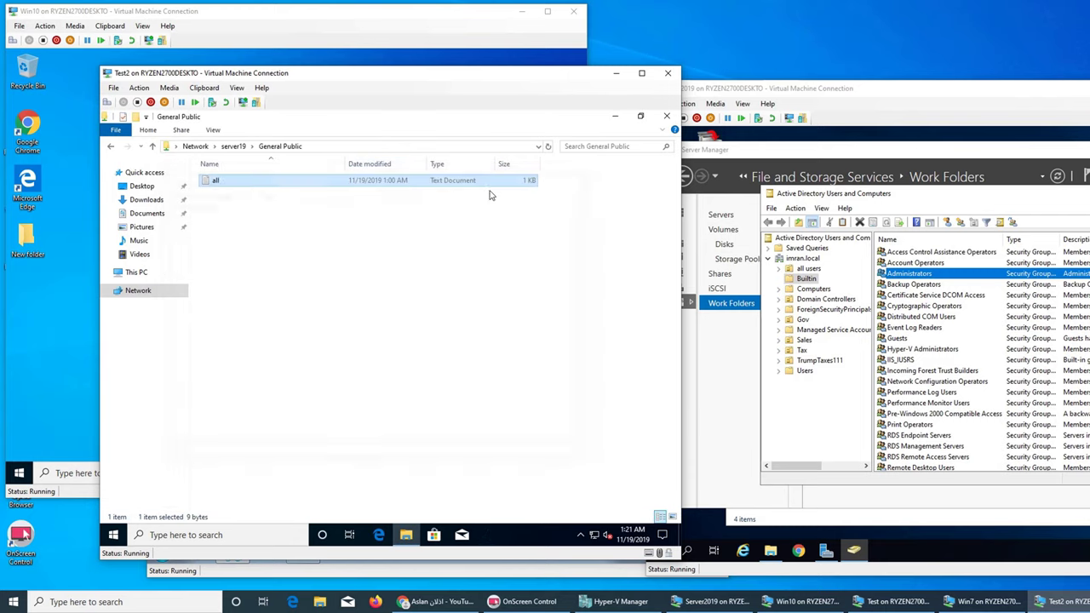
{"action": "left_click", "coordinate": [233, 145]}
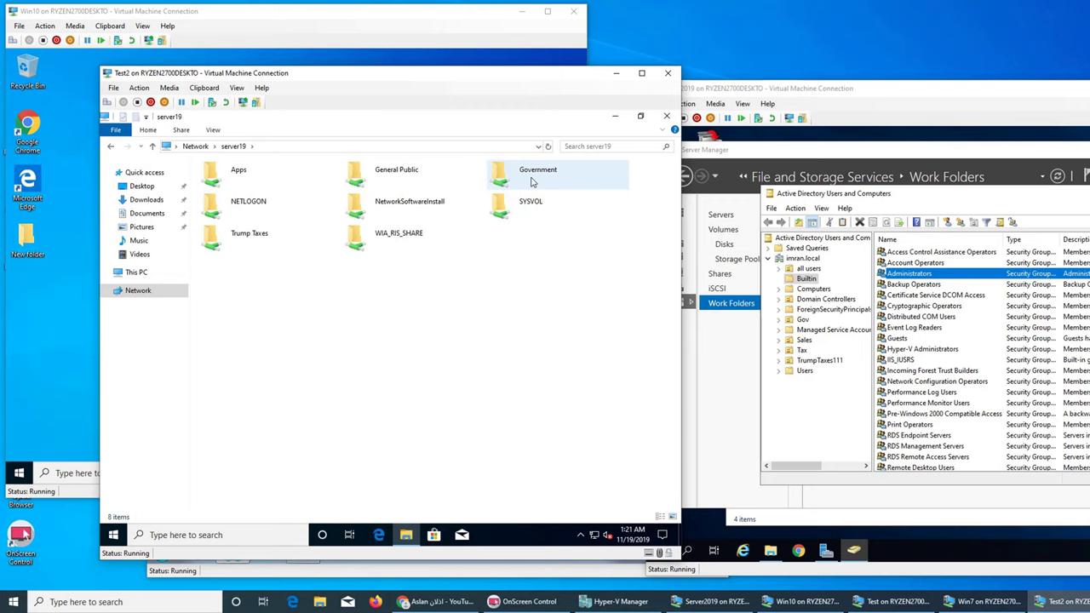
Step: Confirm Government and Trump Taxes are denied, then minimize the Test2 file browser
{"action": "double_click", "coordinate": [532, 181]}
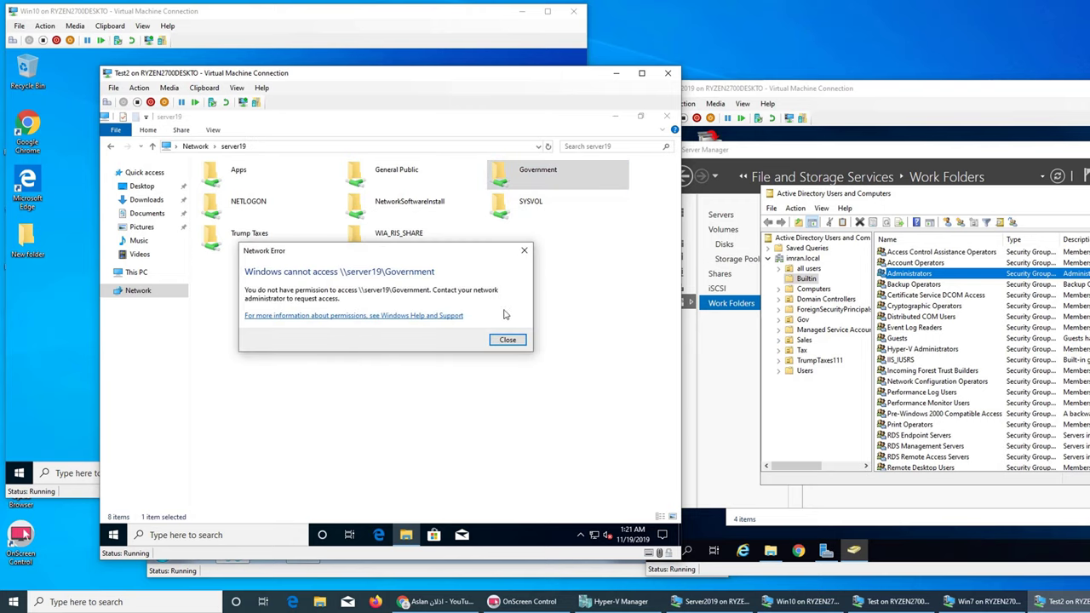
{"action": "left_click", "coordinate": [508, 340]}
{"action": "double_click", "coordinate": [250, 237]}
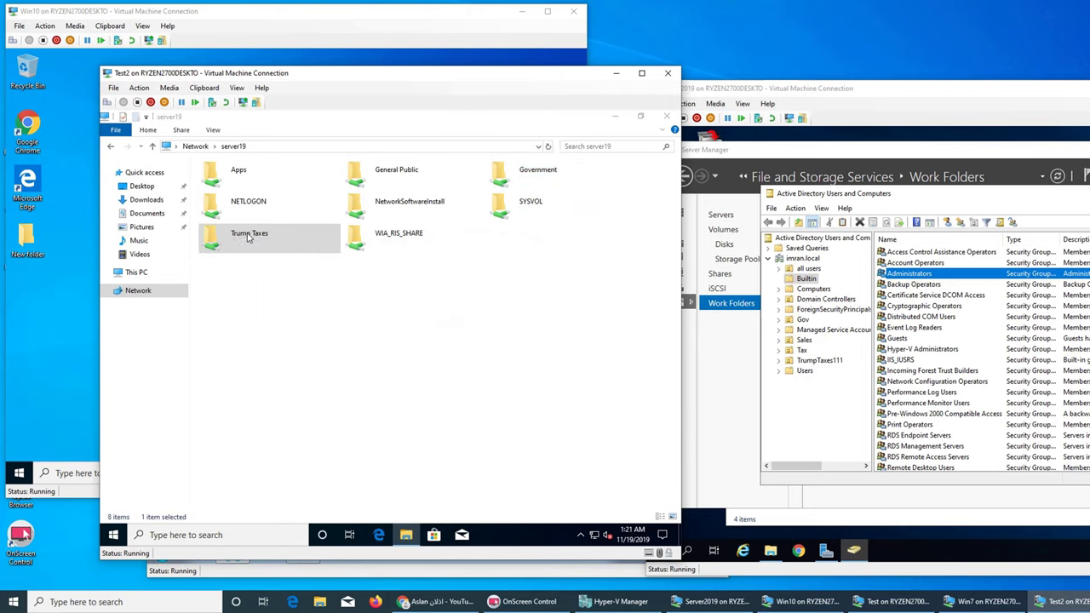
{"action": "left_click", "coordinate": [505, 340]}
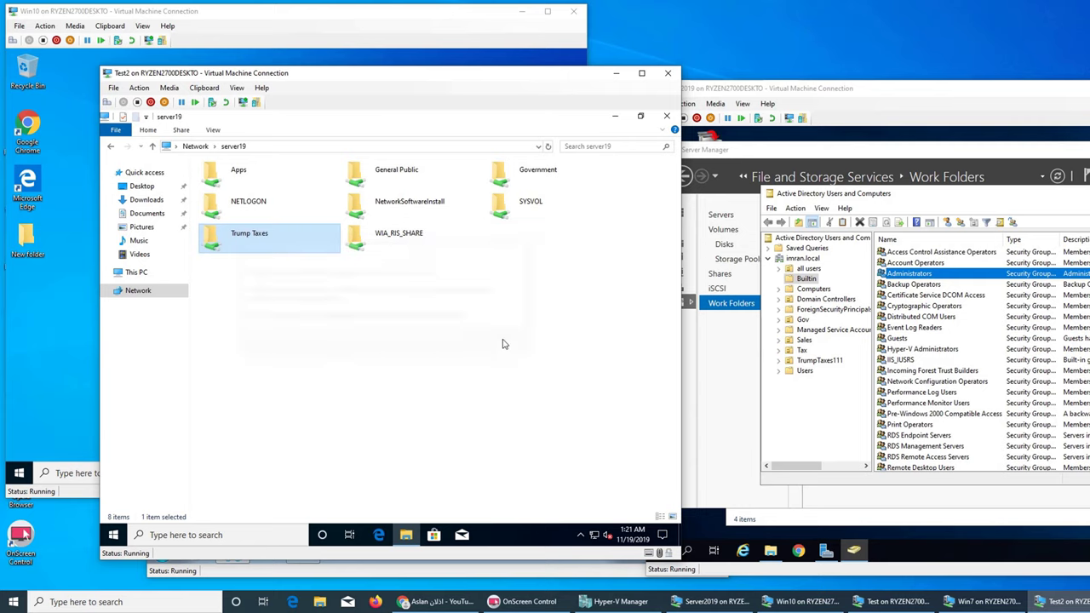
{"action": "left_click", "coordinate": [619, 117]}
Step: Open the \\server19 network location from the Win10 Start search
{"action": "left_click", "coordinate": [46, 300]}
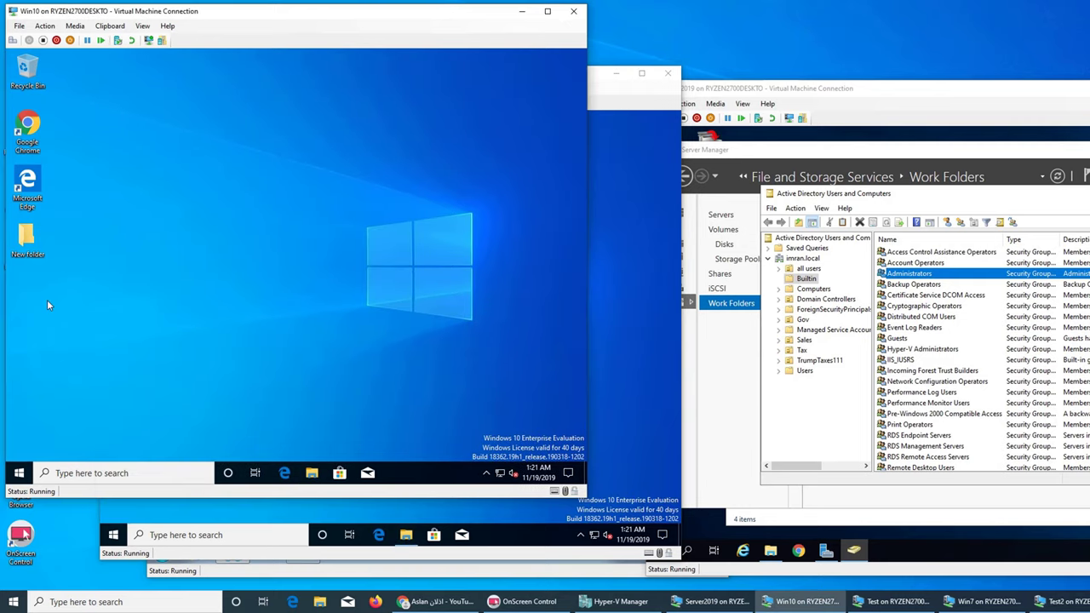
{"action": "left_click", "coordinate": [18, 473]}
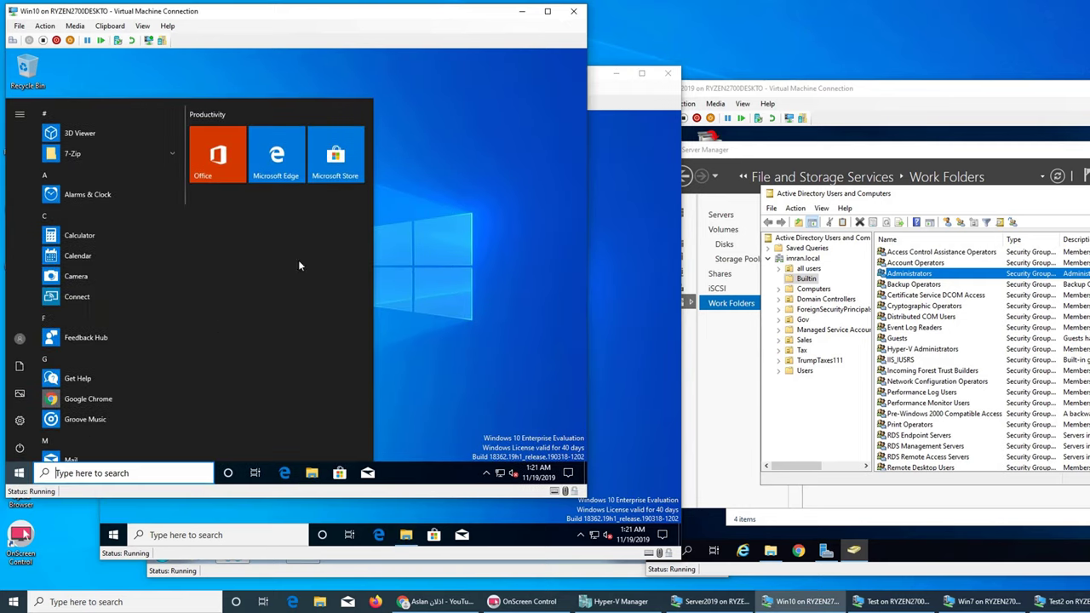
{"action": "left_click", "coordinate": [484, 239]}
{"action": "left_click", "coordinate": [18, 473]}
{"action": "type", "text": "\\\\server"}
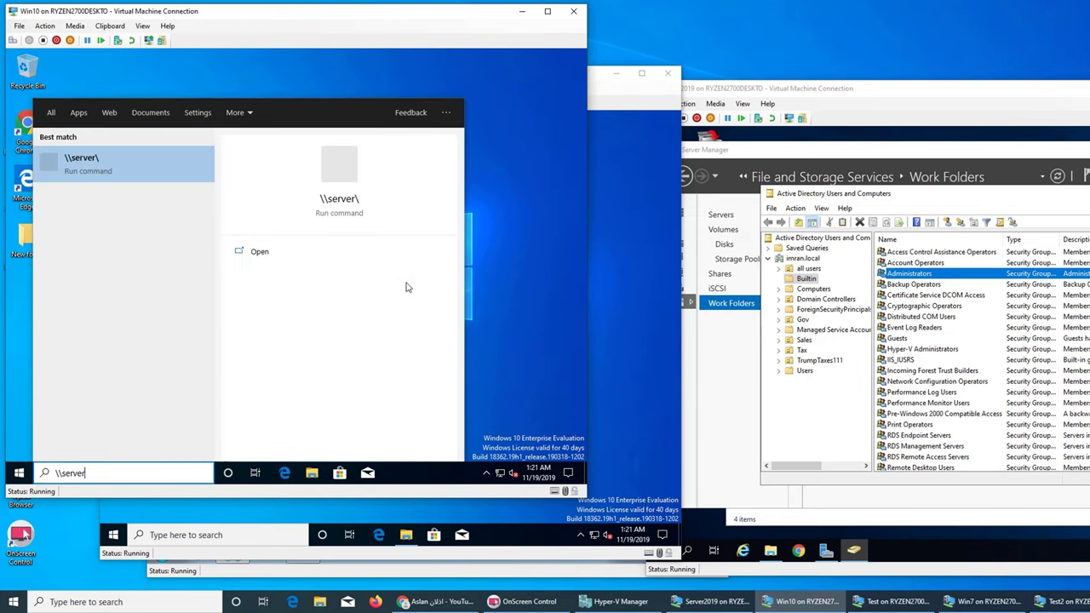
{"action": "key", "text": "BackSpace"}
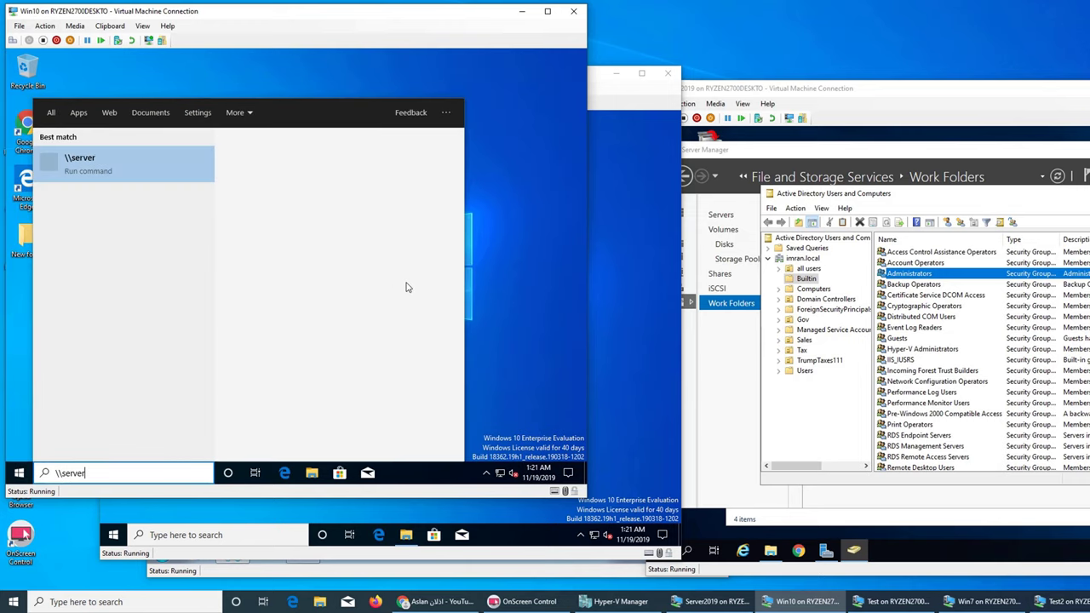
{"action": "type", "text": "19\\"}
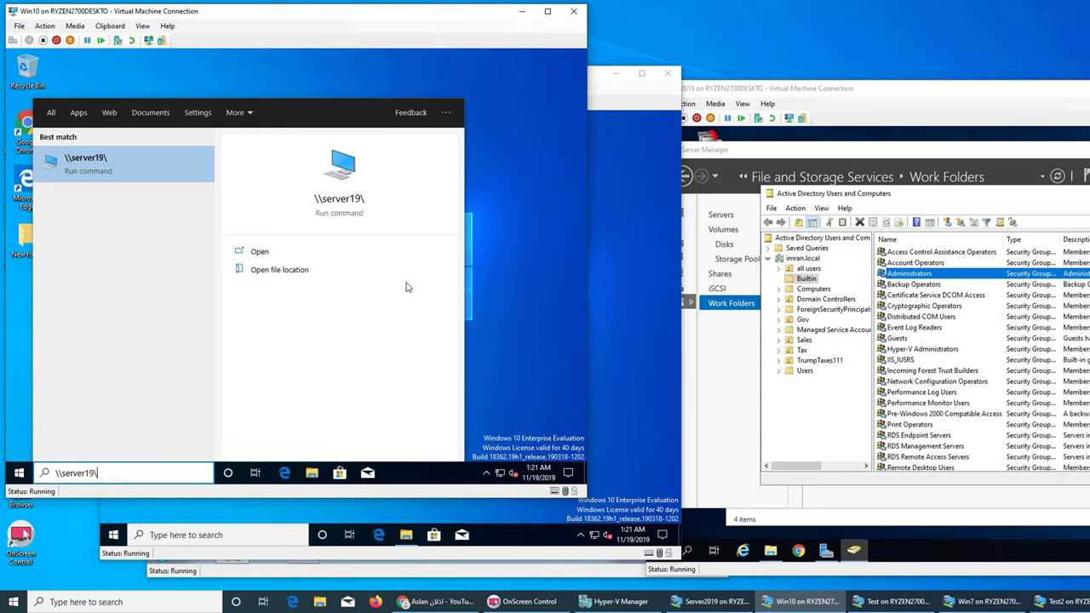
{"action": "key", "text": "Return"}
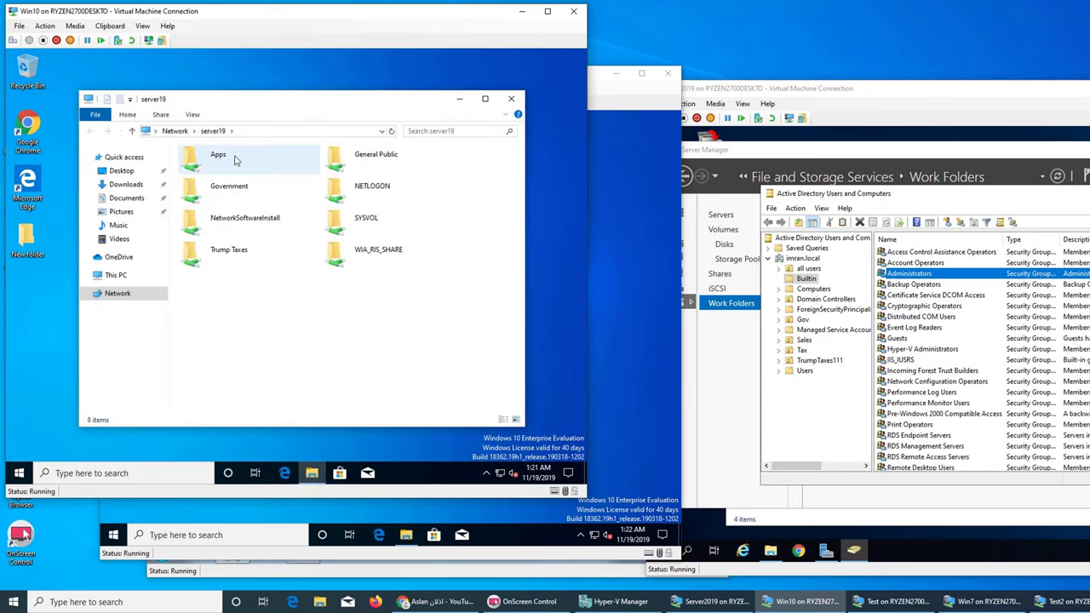
Step: Open Apps and General Public, confirm Government and Trump Taxes are refused, and launch Firefox
{"action": "double_click", "coordinate": [237, 160]}
{"action": "left_click", "coordinate": [213, 131]}
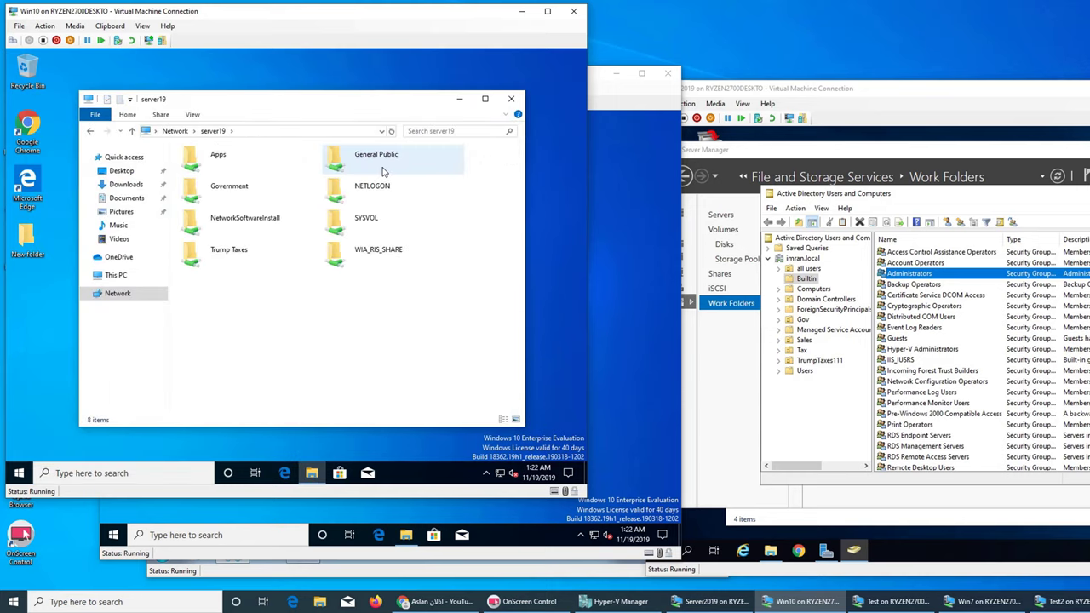
{"action": "double_click", "coordinate": [375, 158]}
{"action": "left_click", "coordinate": [206, 133]}
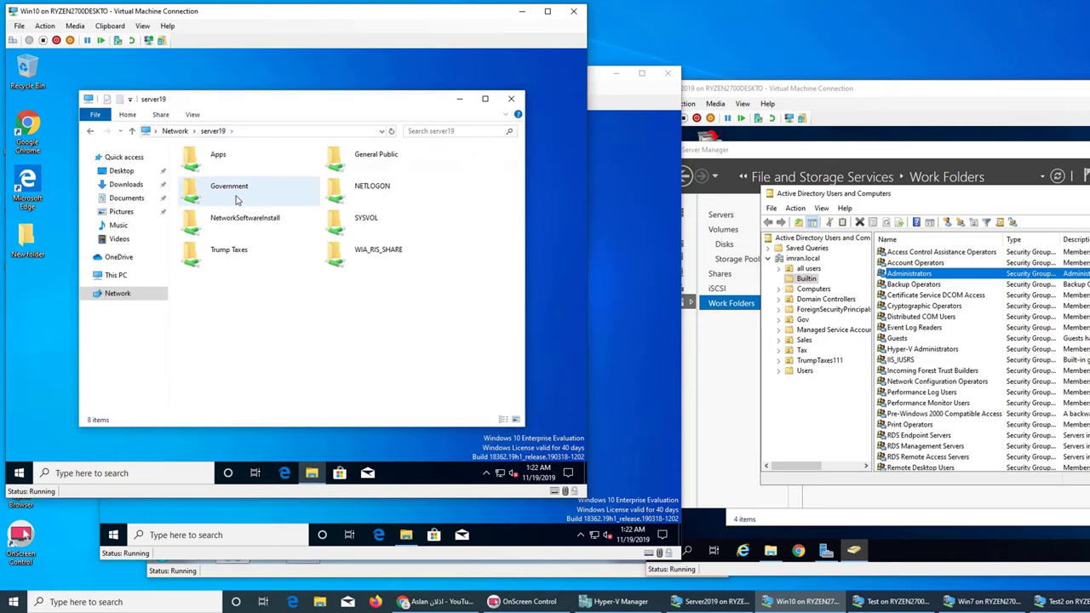
{"action": "double_click", "coordinate": [243, 189]}
{"action": "left_click", "coordinate": [429, 189]}
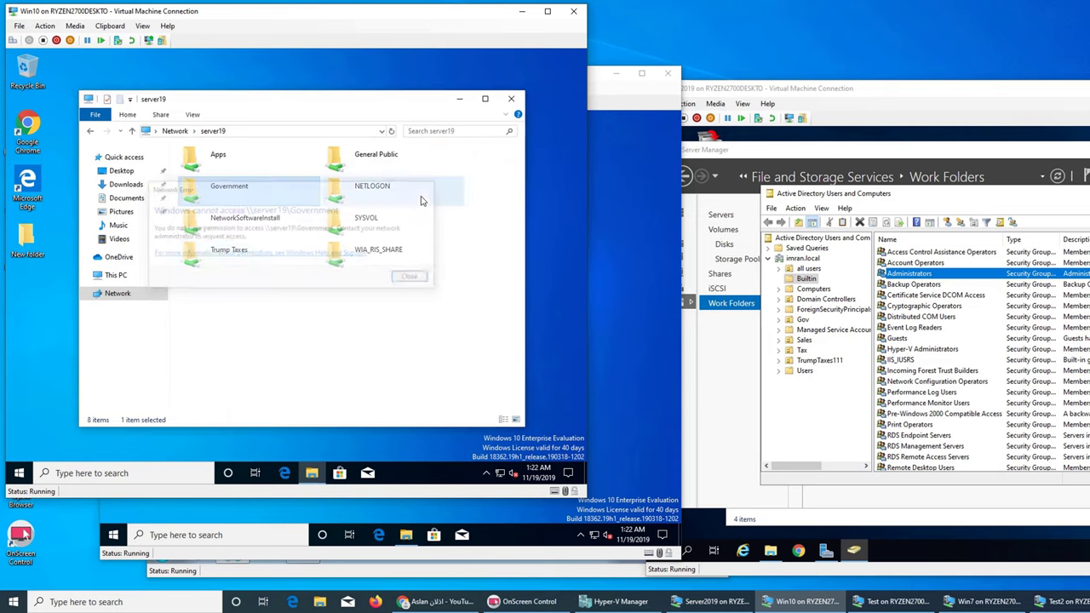
{"action": "double_click", "coordinate": [247, 263]}
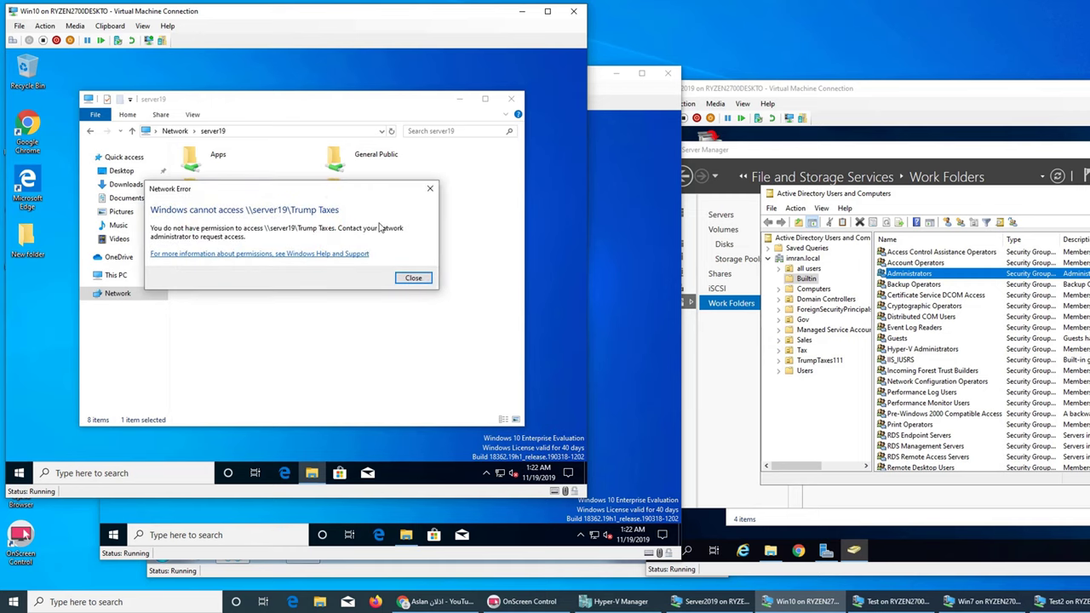
{"action": "left_click", "coordinate": [434, 192]}
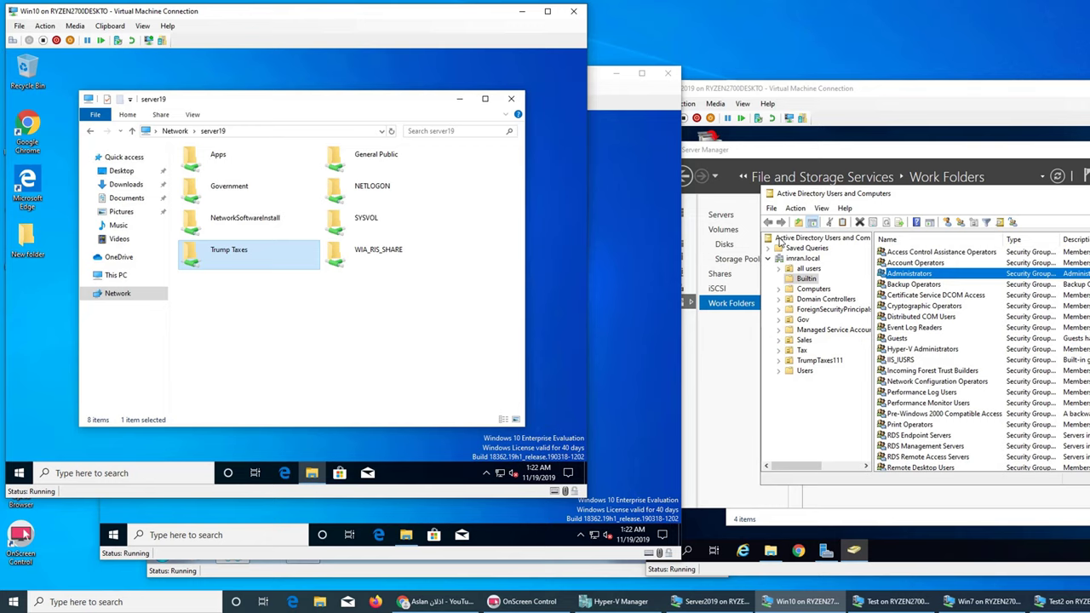
{"action": "left_click", "coordinate": [375, 602]}
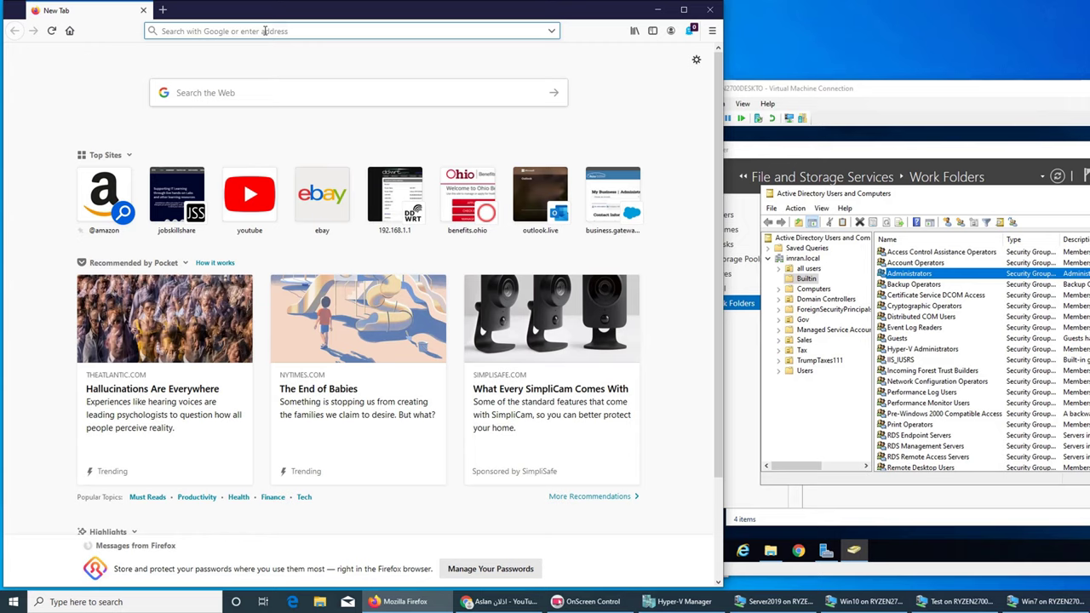
Step: Search Google for 'trump accountant', close Firefox, and focus the Server2019 VM
{"action": "type", "text": "trump ac"}
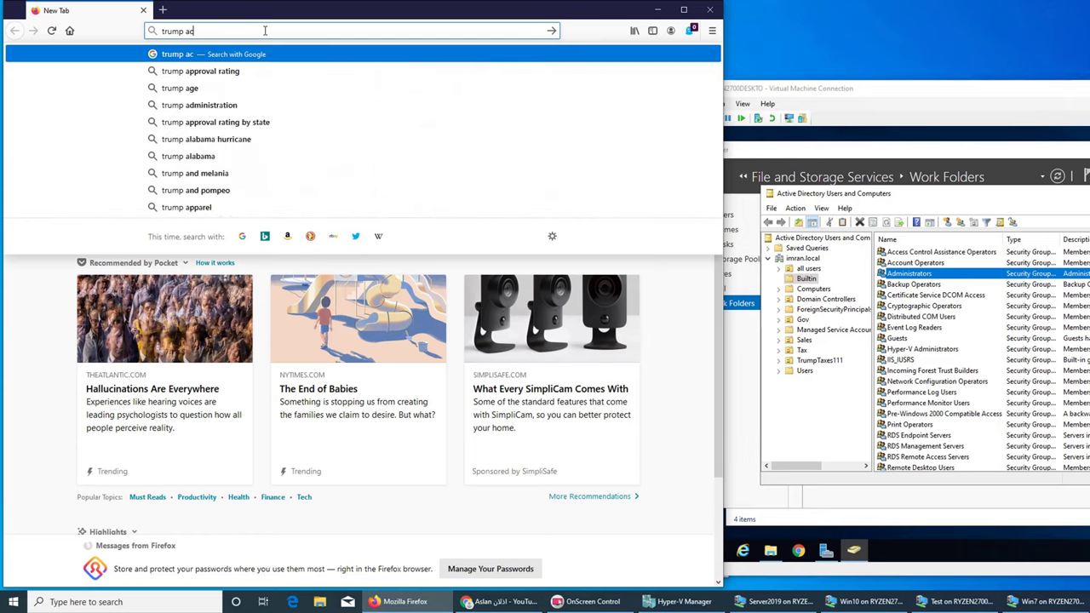
{"action": "type", "text": "count"}
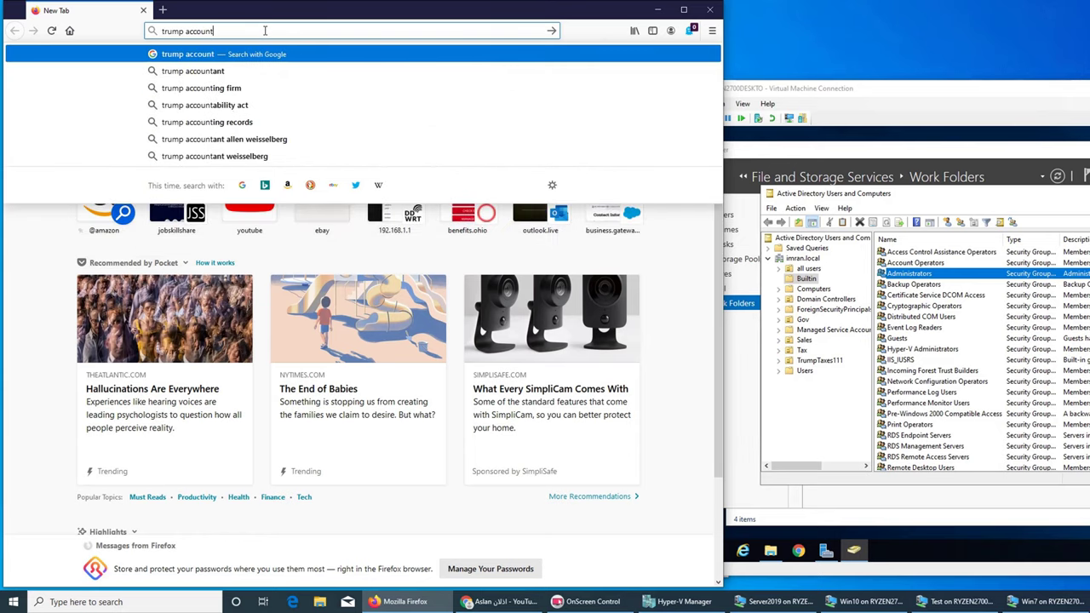
{"action": "type", "text": "ant"}
{"action": "key", "text": "Return"}
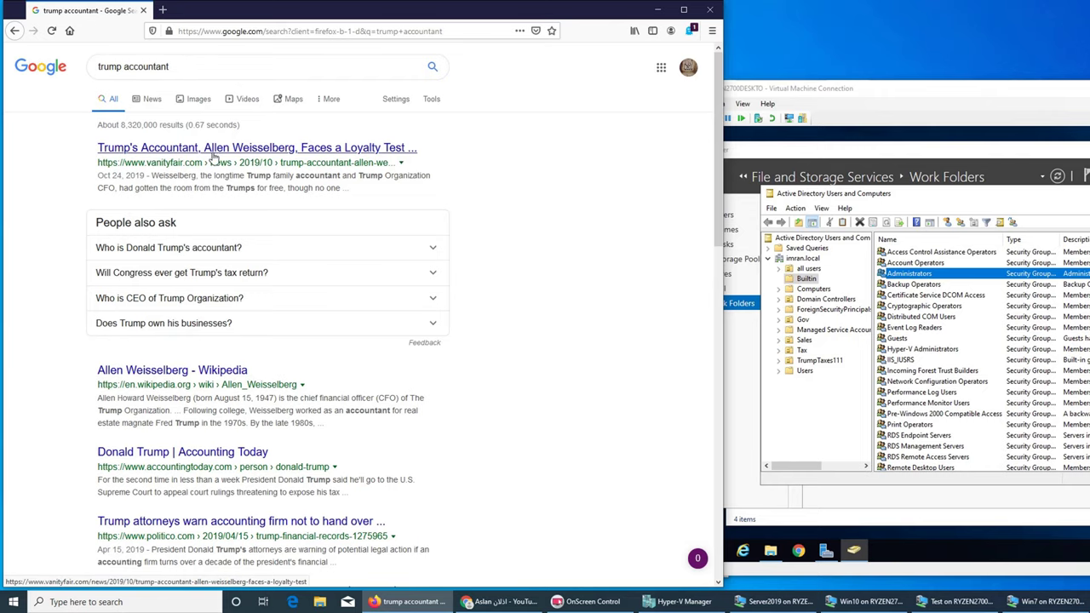
{"action": "left_click", "coordinate": [710, 10]}
{"action": "left_click", "coordinate": [916, 203]}
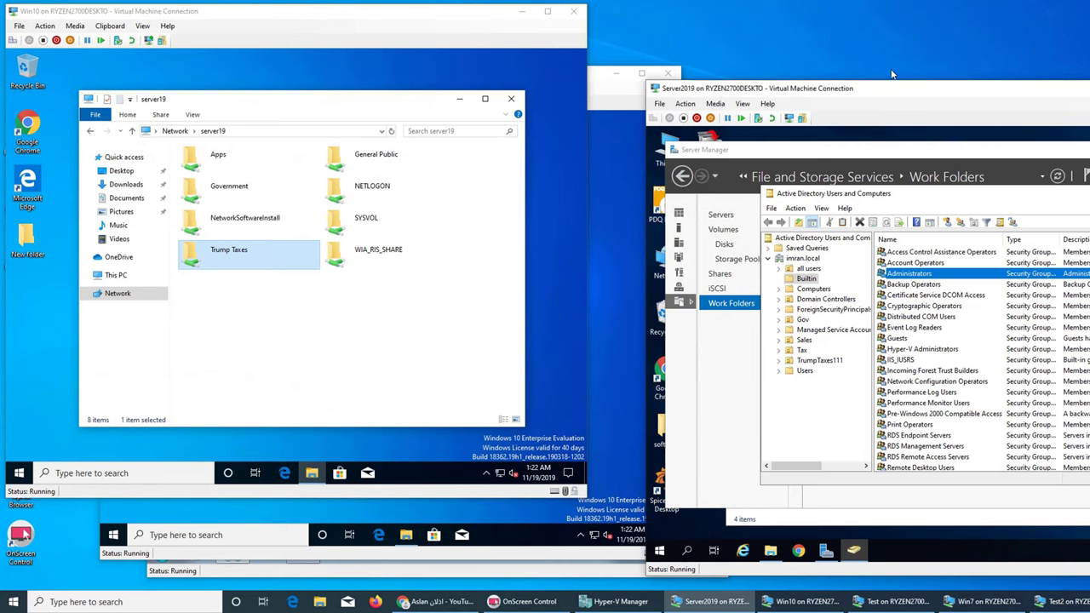
Step: Start a new user in the all users OU, entering the last name and logon name
{"action": "left_click_drag", "start_coordinate": [903, 91], "coordinate": [779, 55]}
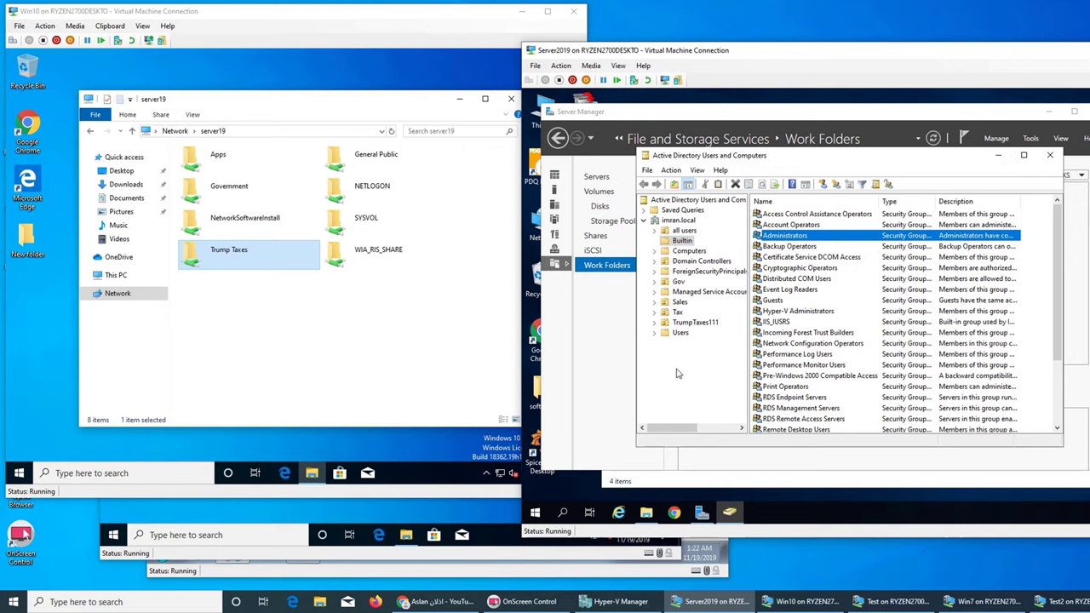
{"action": "left_click", "coordinate": [682, 333]}
{"action": "left_click", "coordinate": [684, 231]}
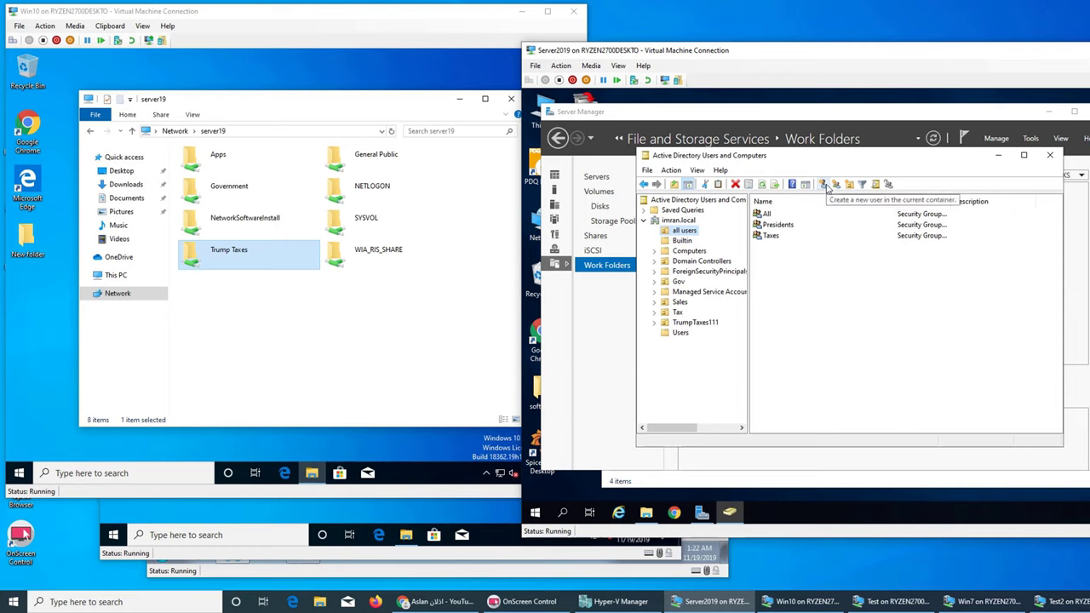
{"action": "left_click", "coordinate": [825, 186]}
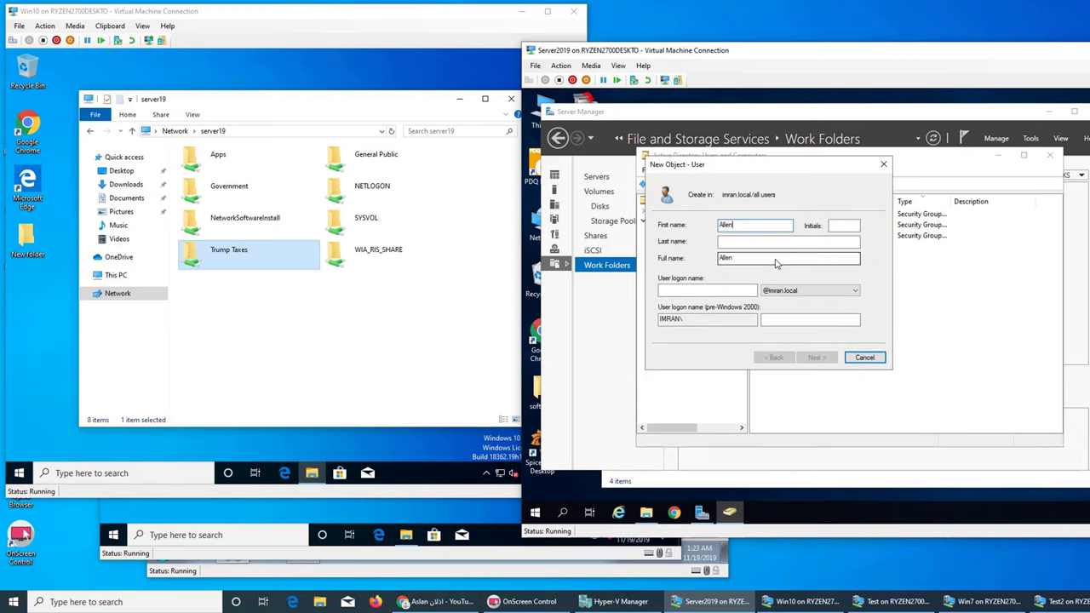
{"action": "key", "text": "Tab"}
{"action": "key", "text": "Tab"}
{"action": "type", "text": "we"}
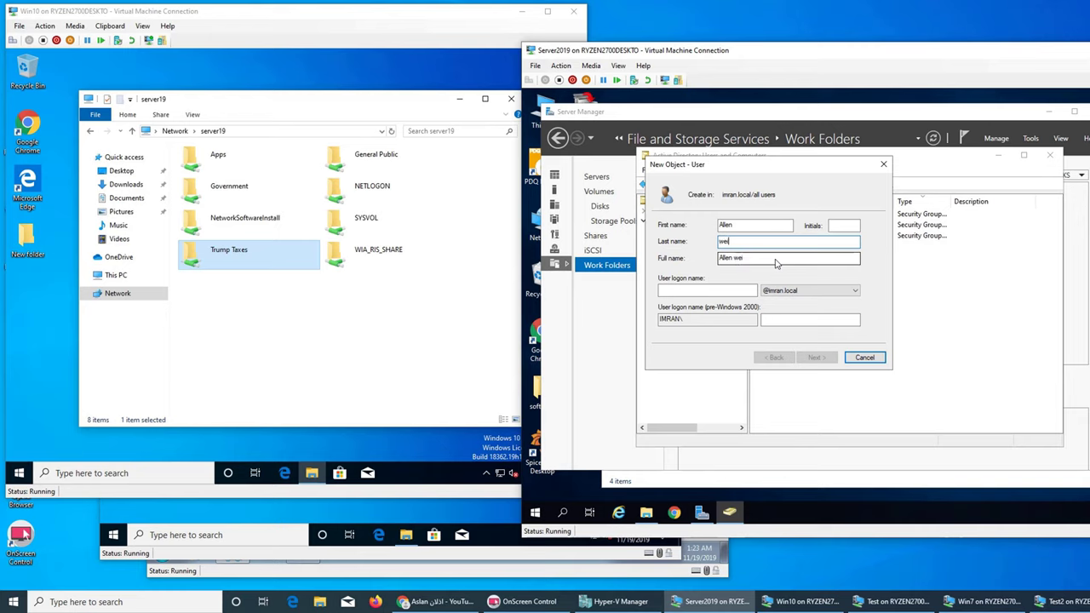
{"action": "type", "text": "isselberg"}
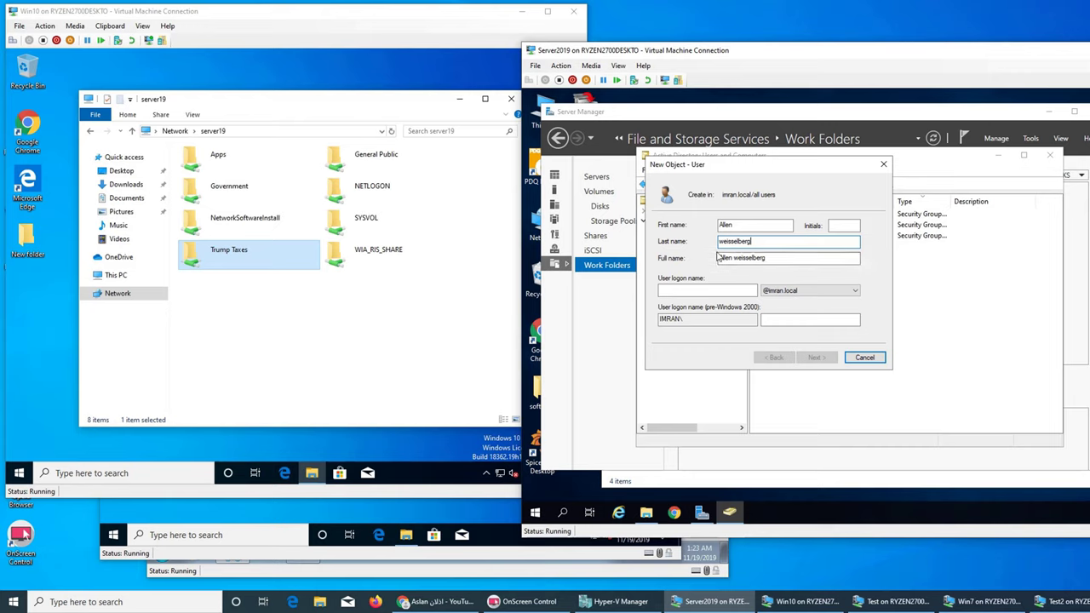
{"action": "left_click", "coordinate": [694, 295]}
{"action": "type", "text": "allen"}
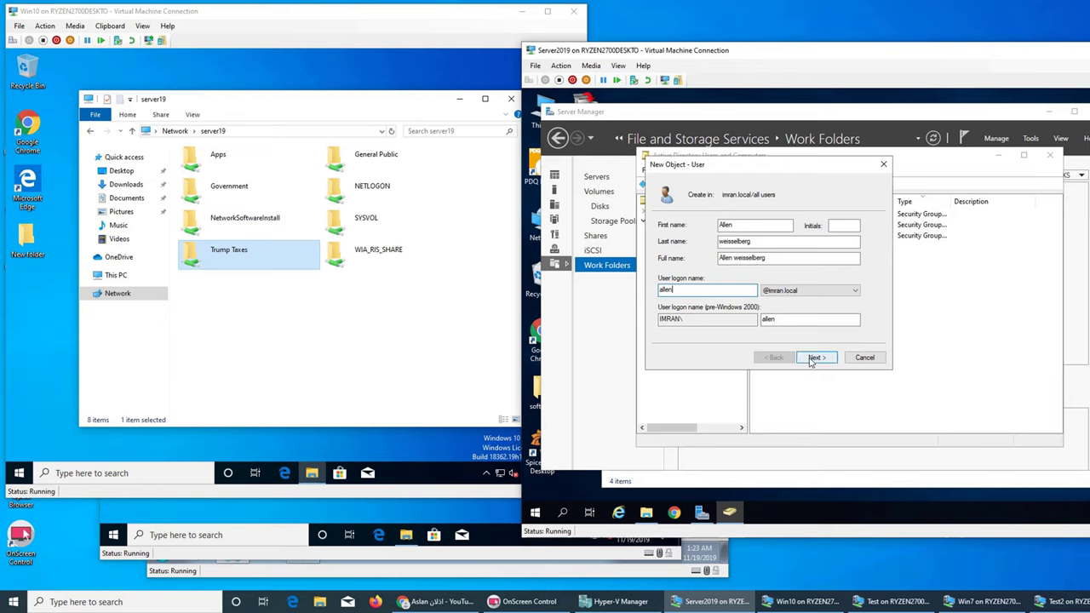
{"action": "left_click", "coordinate": [814, 358]}
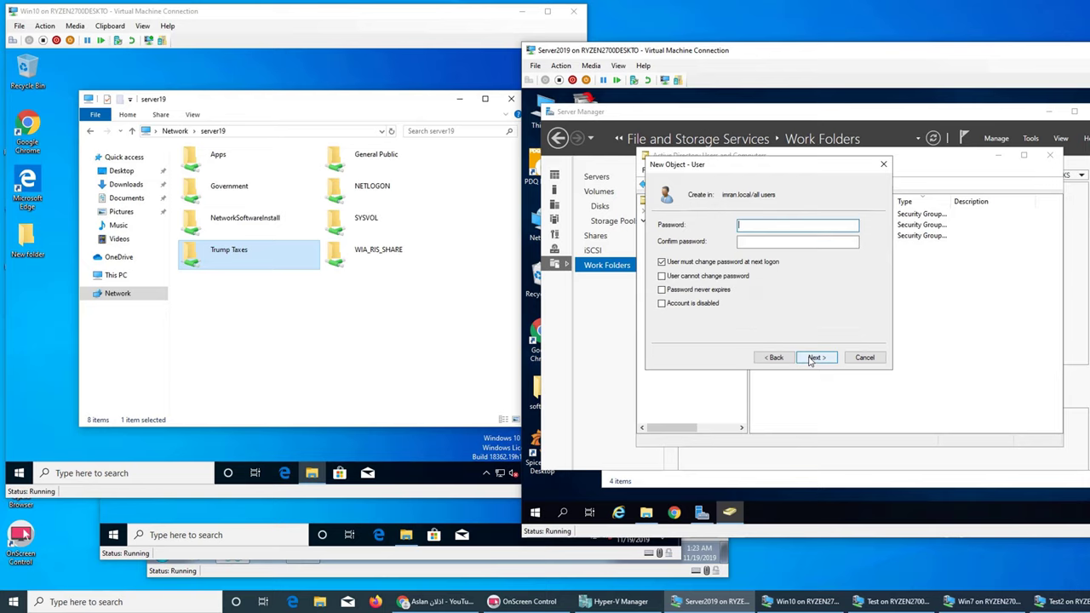
Step: Set the password never to expire and not user-changeable, enter it twice, and finish the wizard
{"action": "left_click", "coordinate": [703, 263]}
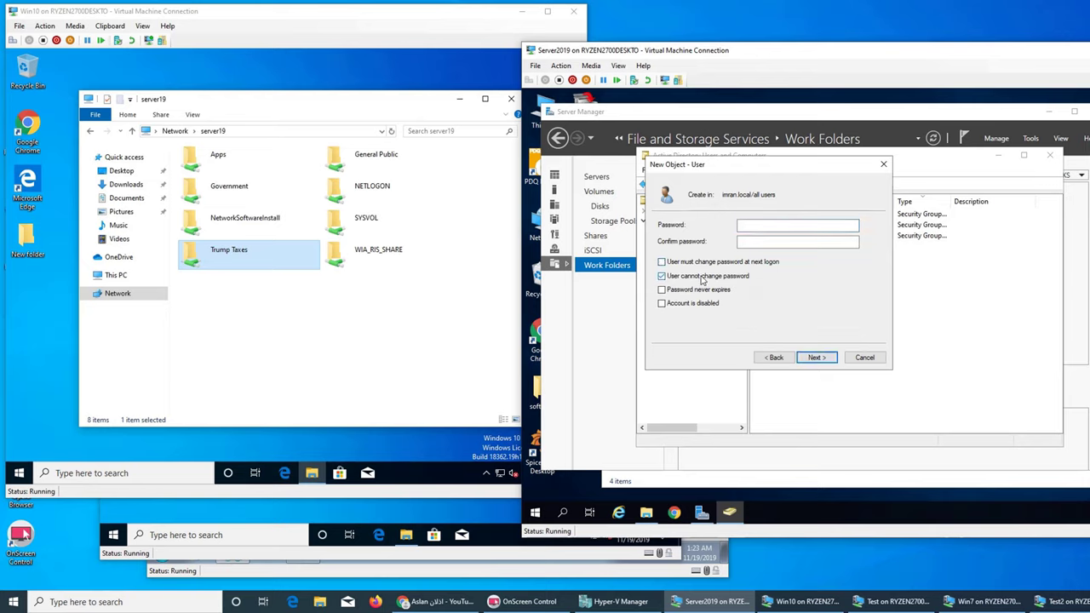
{"action": "left_click", "coordinate": [704, 277]}
{"action": "left_click", "coordinate": [697, 291]}
{"action": "left_click", "coordinate": [774, 231]}
{"action": "type", "text": "Password13"}
{"action": "key", "text": "Tab"}
{"action": "type", "text": "Passwor"}
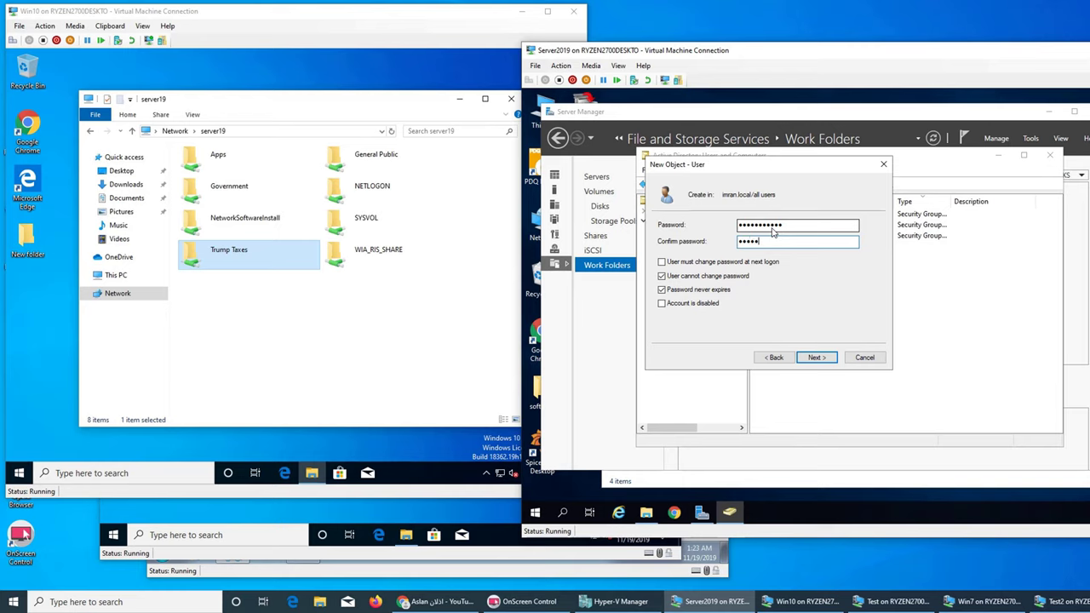
{"action": "type", "text": "d13"}
{"action": "left_click", "coordinate": [817, 357]}
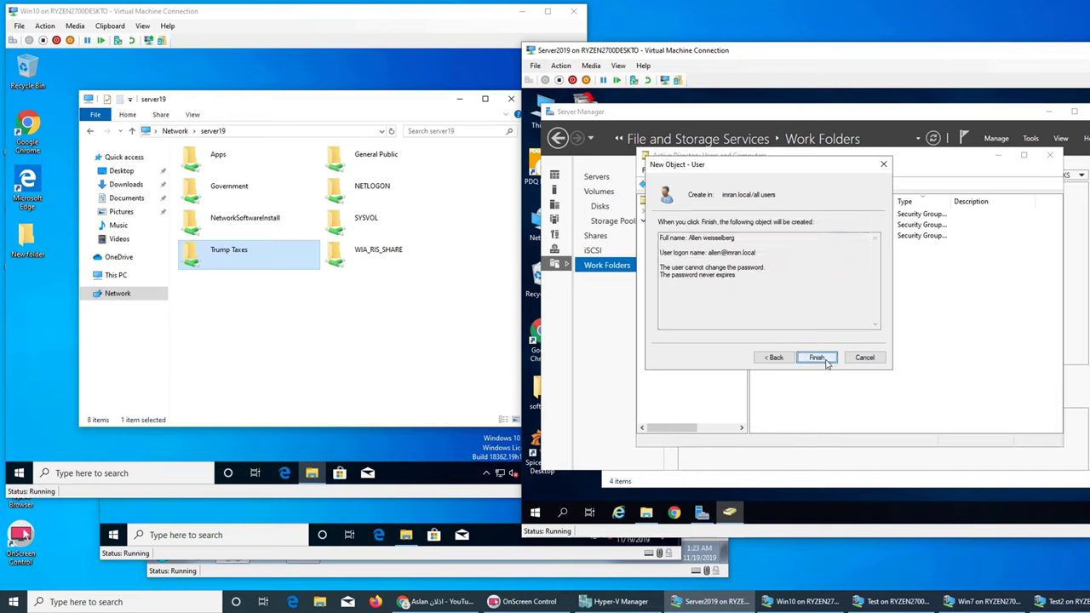
{"action": "left_click", "coordinate": [817, 358]}
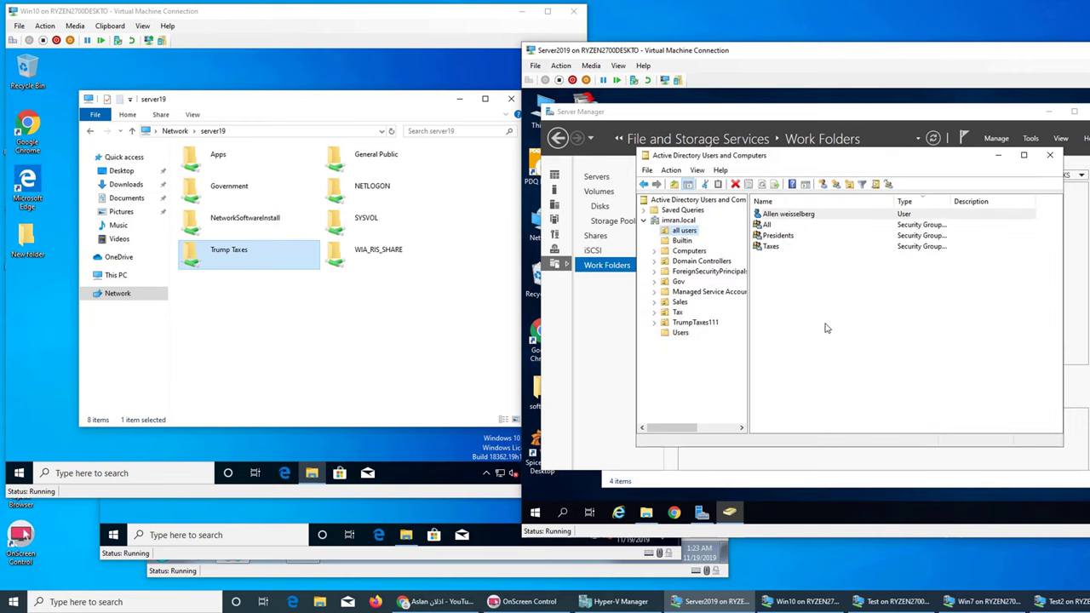
{"action": "left_click", "coordinate": [789, 216]}
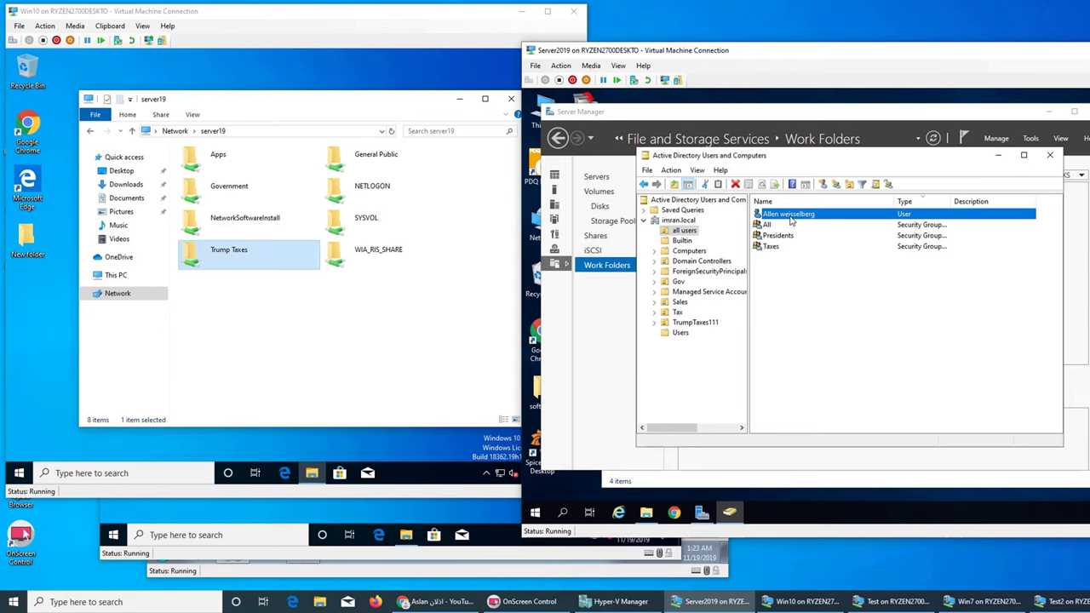
{"action": "left_click", "coordinate": [771, 255]}
Step: Add the new user to the Taxes group via its Member Of tab and apply
{"action": "right_click", "coordinate": [784, 218]}
{"action": "left_click", "coordinate": [819, 370]}
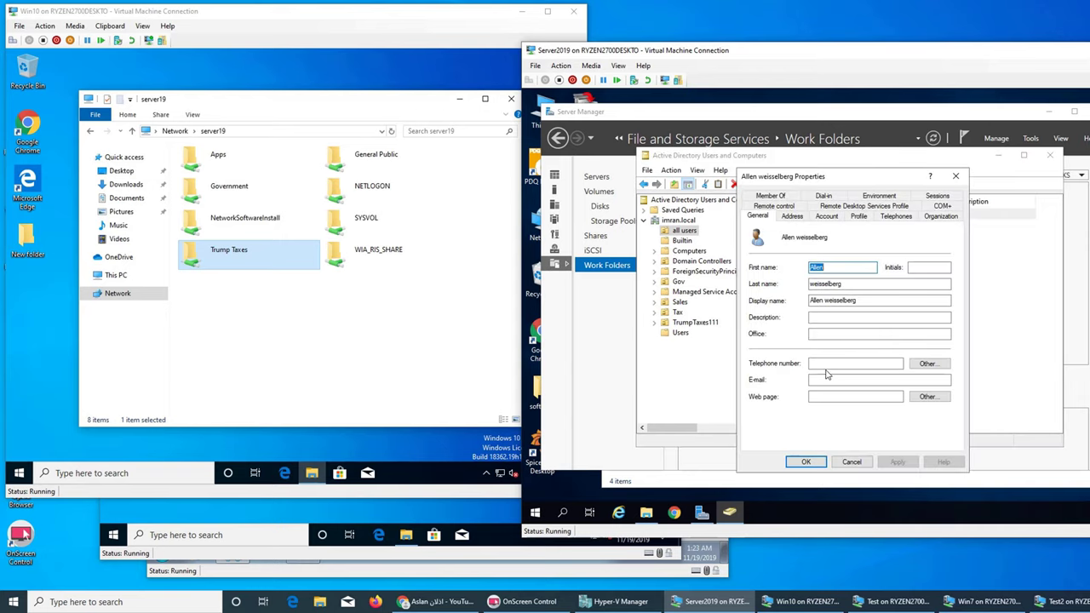
{"action": "left_click", "coordinate": [781, 197]}
{"action": "left_click", "coordinate": [767, 352]}
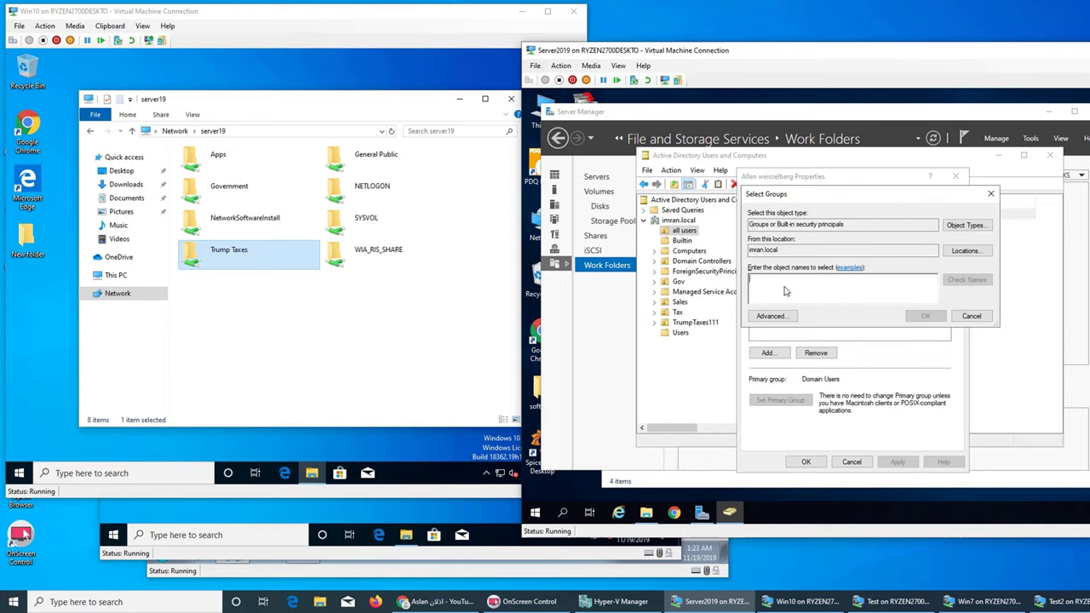
{"action": "type", "text": "tax"}
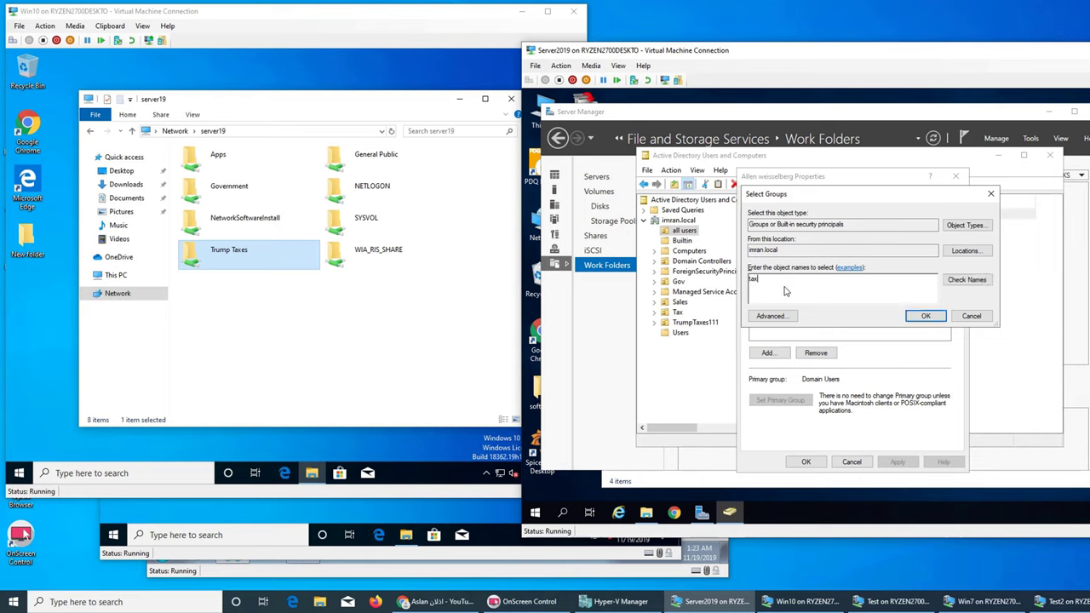
{"action": "type", "text": "es"}
{"action": "left_click", "coordinate": [966, 280]}
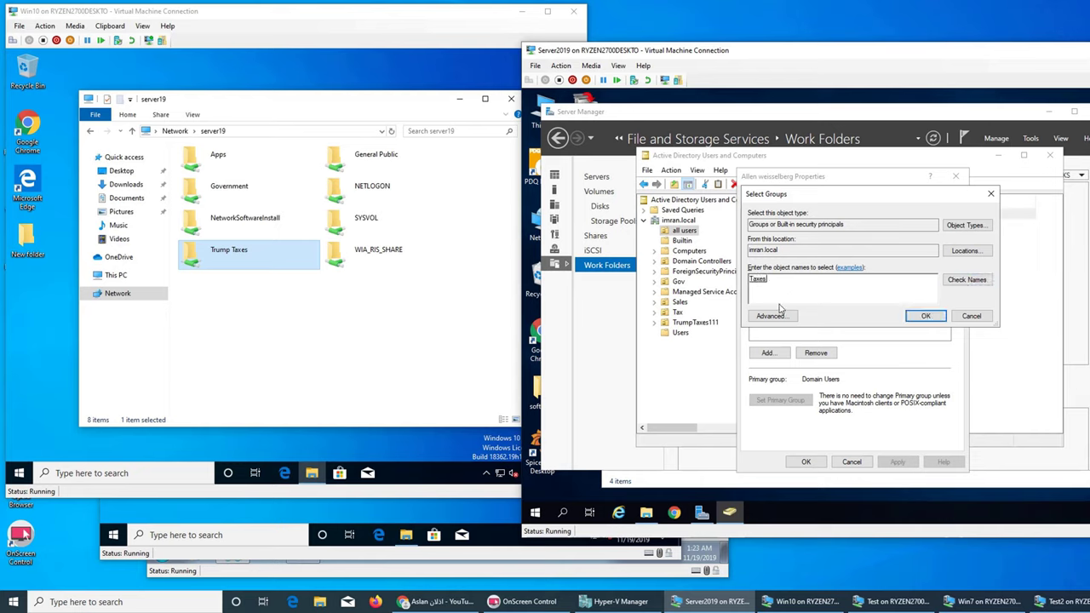
{"action": "left_click", "coordinate": [918, 318]}
{"action": "left_click", "coordinate": [890, 465]}
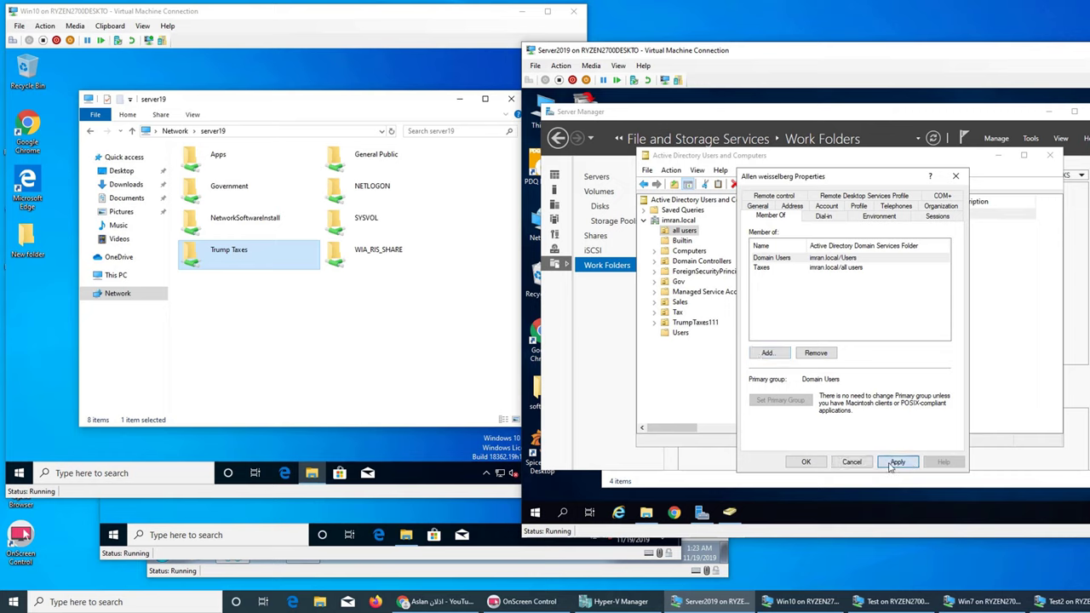
{"action": "left_click", "coordinate": [806, 461]}
Step: Check the Taxes group's Members tab lists the new user
{"action": "left_click", "coordinate": [770, 247]}
{"action": "right_click", "coordinate": [770, 249]}
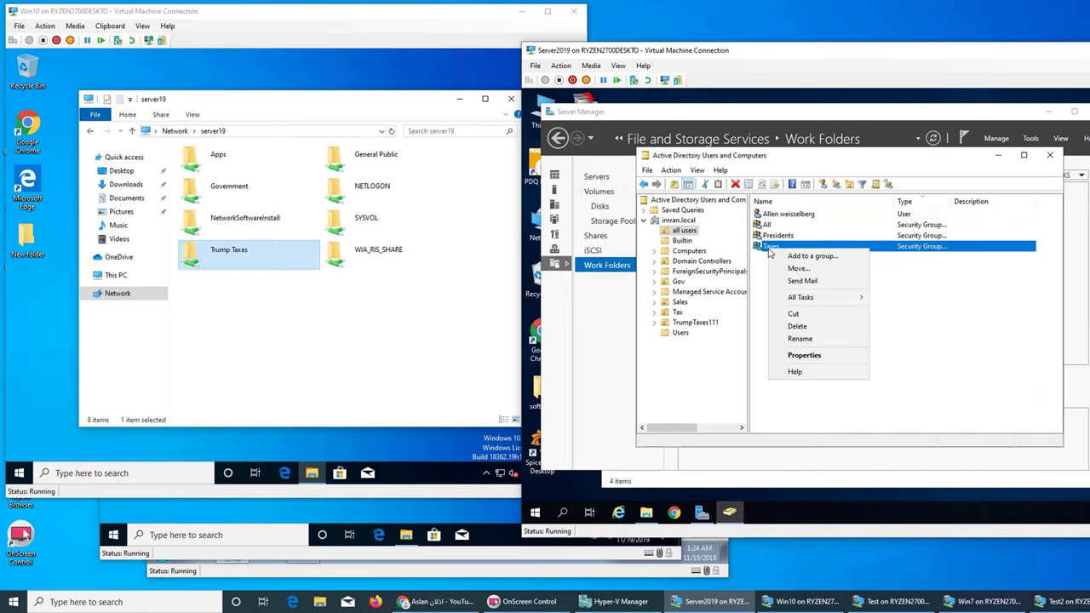
{"action": "left_click", "coordinate": [804, 355]}
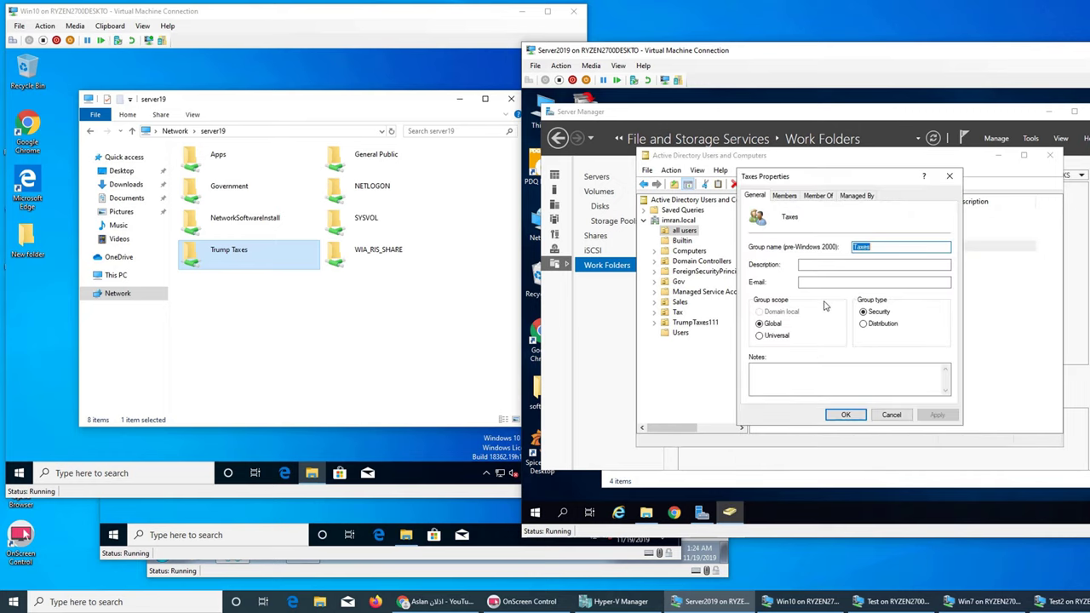
{"action": "left_click", "coordinate": [785, 196]}
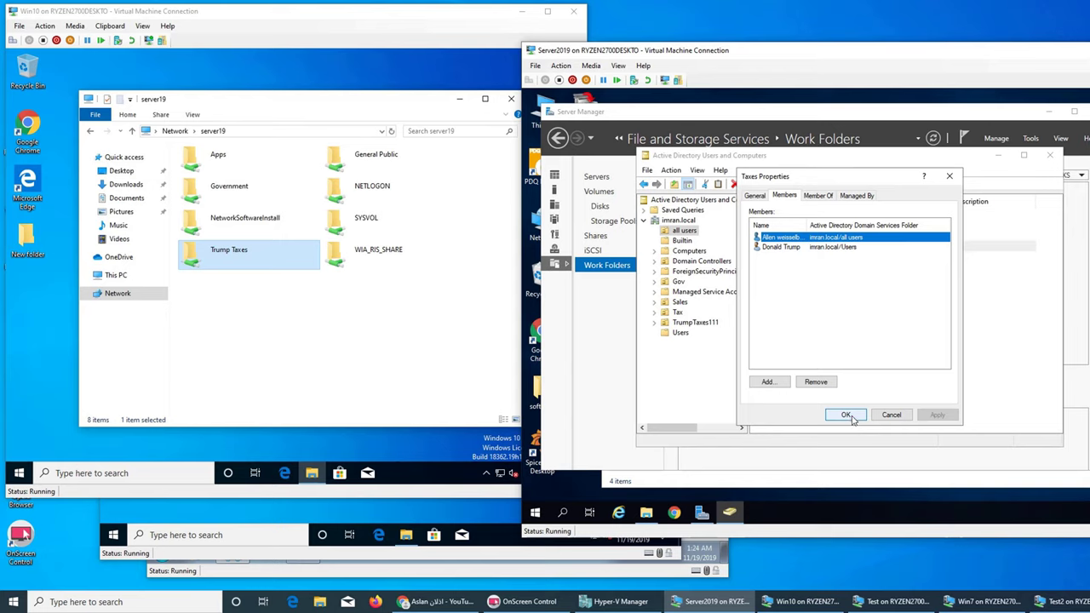
{"action": "left_click", "coordinate": [845, 414]}
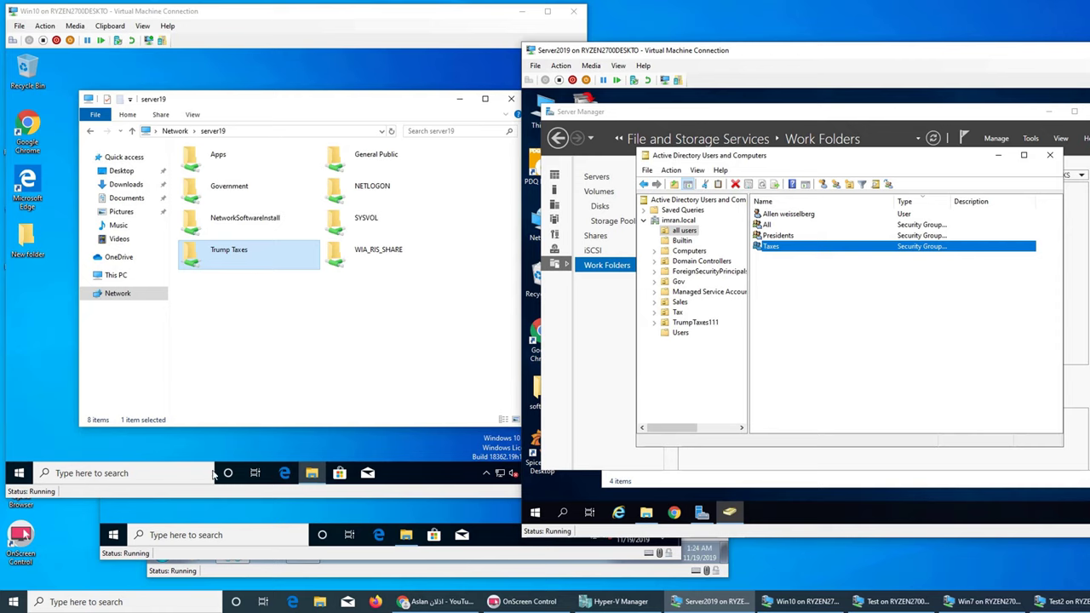
Step: Sign out of the Win10 VM from the Start menu
{"action": "left_click", "coordinate": [20, 473]}
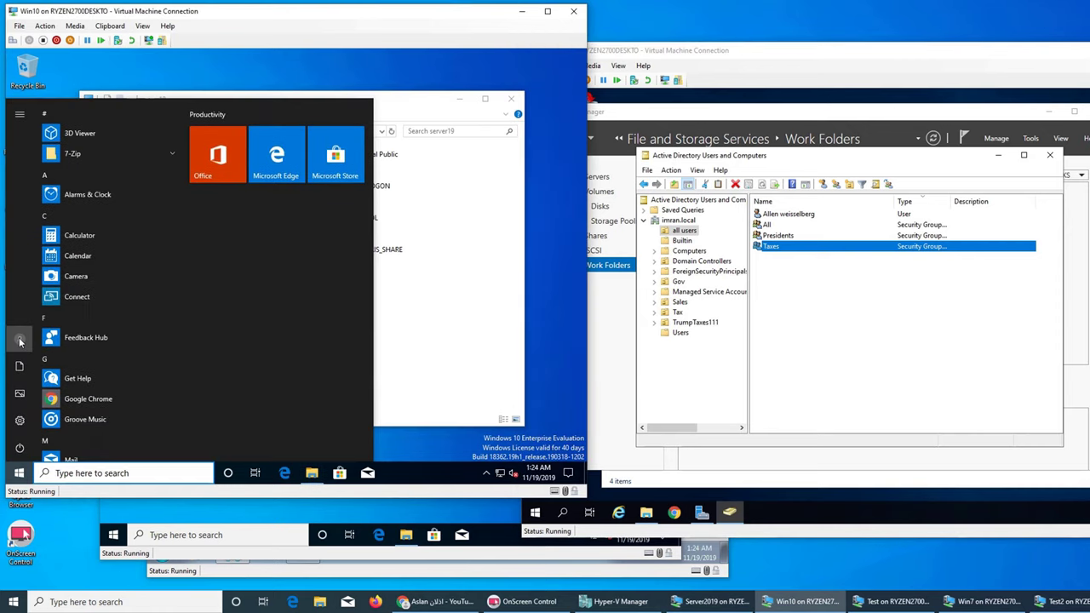
{"action": "left_click", "coordinate": [21, 341]}
{"action": "left_click", "coordinate": [31, 291]}
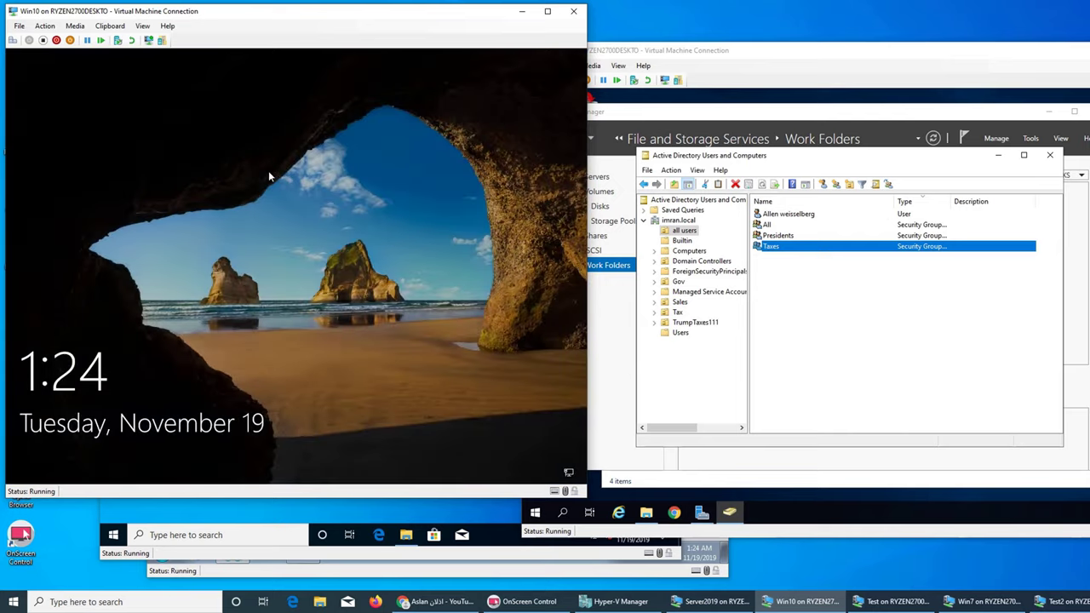
Step: Sign in to Win10 through Other user as the new domain user with its password
{"action": "left_click", "coordinate": [268, 174]}
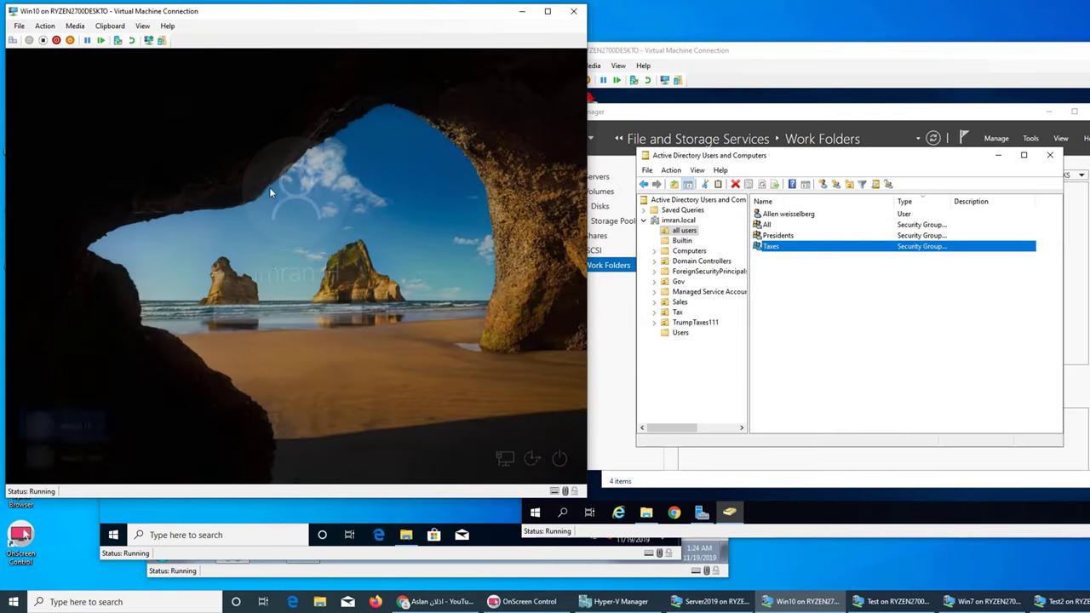
{"action": "left_click", "coordinate": [85, 453]}
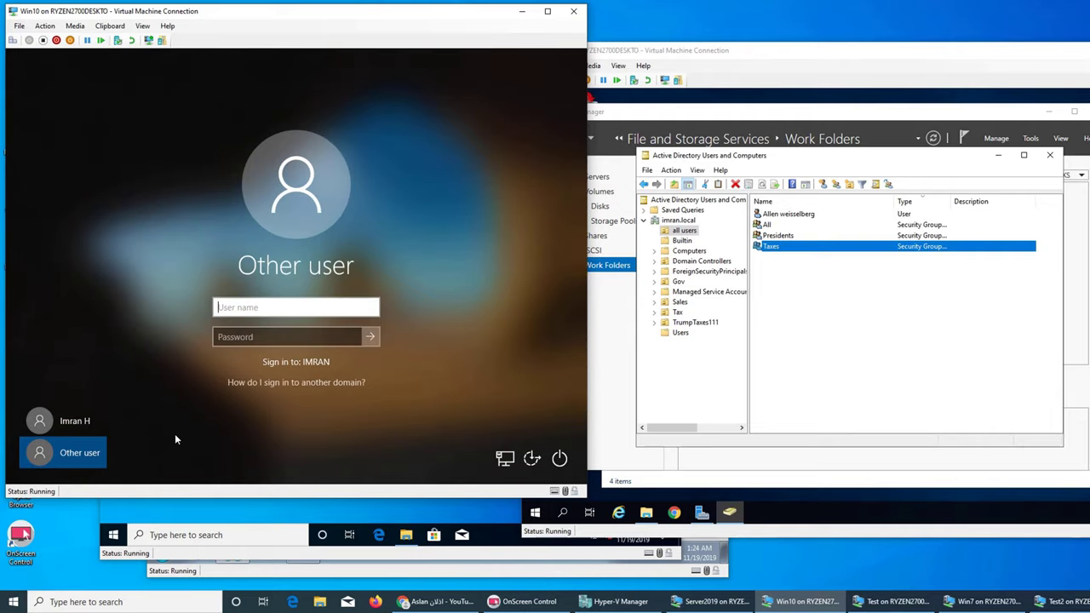
{"action": "type", "text": "imran\\"}
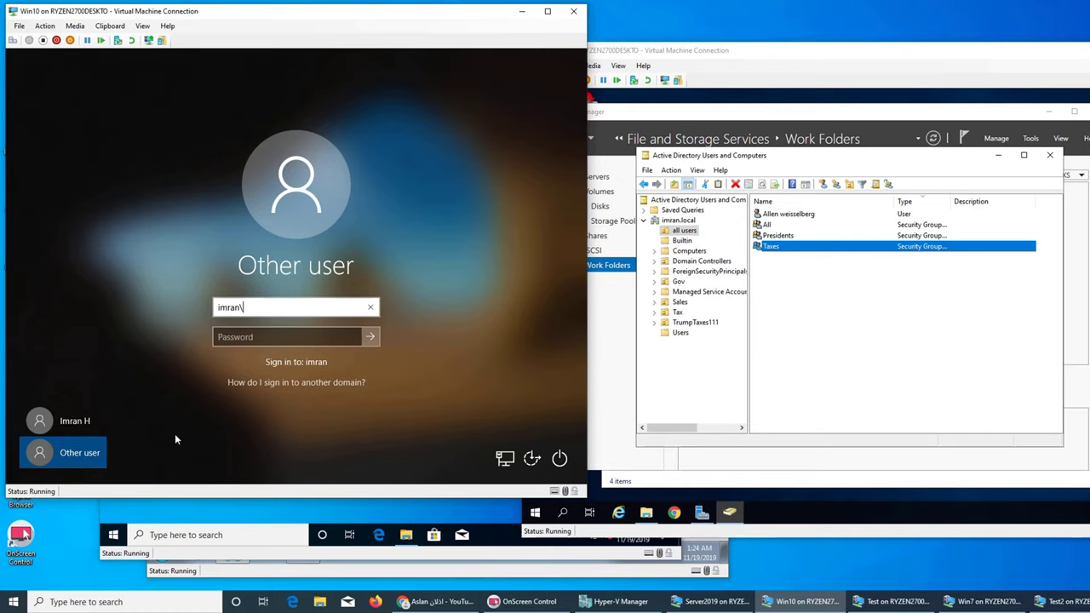
{"action": "type", "text": "allen"}
{"action": "key", "text": "Tab"}
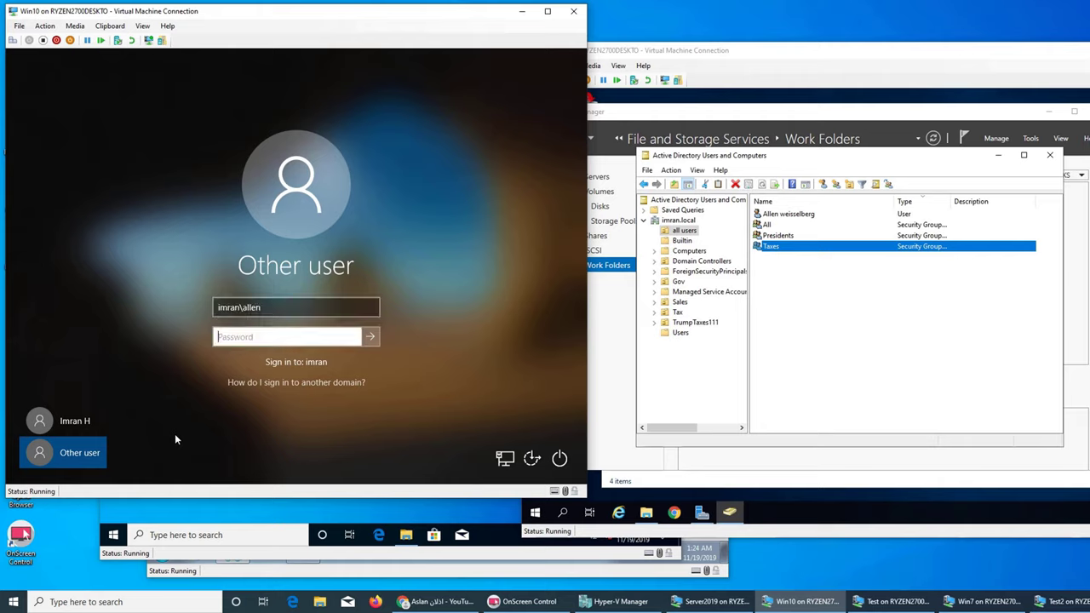
{"action": "type", "text": "Passw0rd"}
{"action": "key", "text": "Return"}
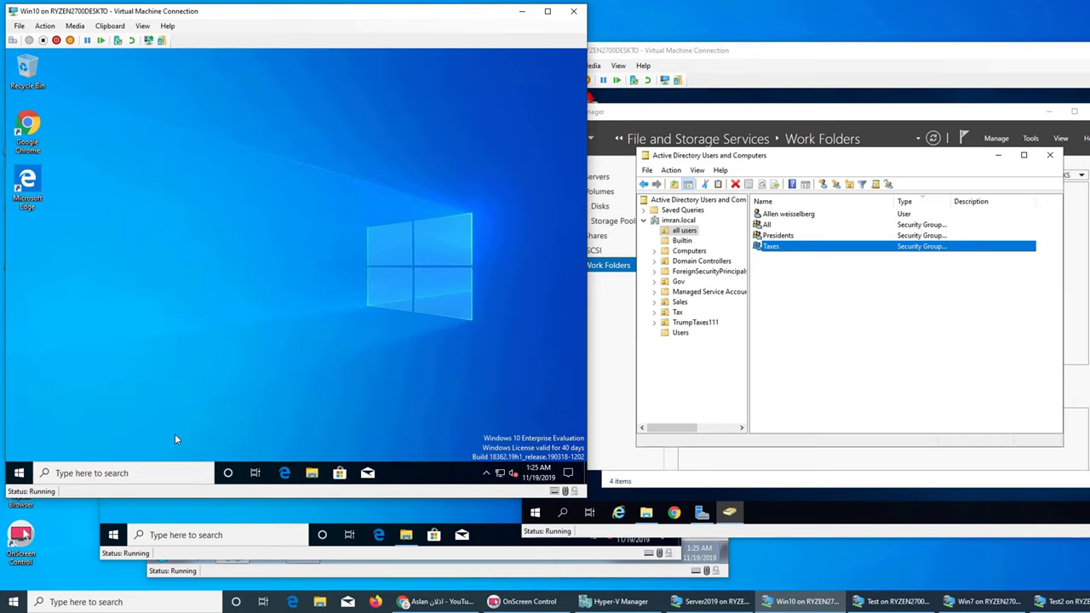
Step: Browse to \\server19\ in a maximized File Explorer window in the VM
{"action": "left_click", "coordinate": [316, 480]}
{"action": "left_click", "coordinate": [123, 275]}
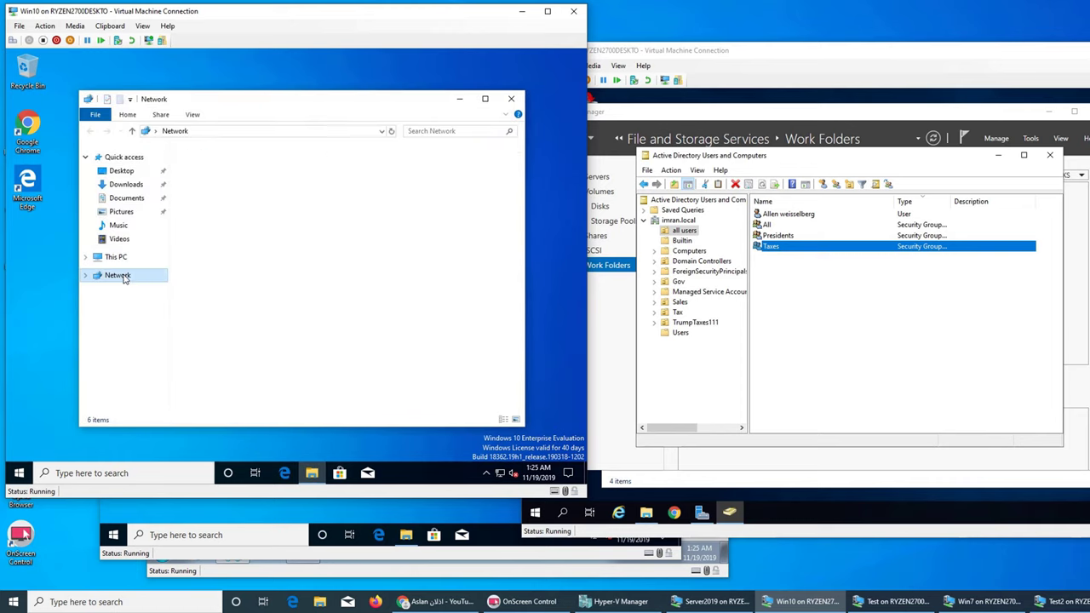
{"action": "double_click", "coordinate": [409, 106]}
{"action": "left_click", "coordinate": [303, 90]}
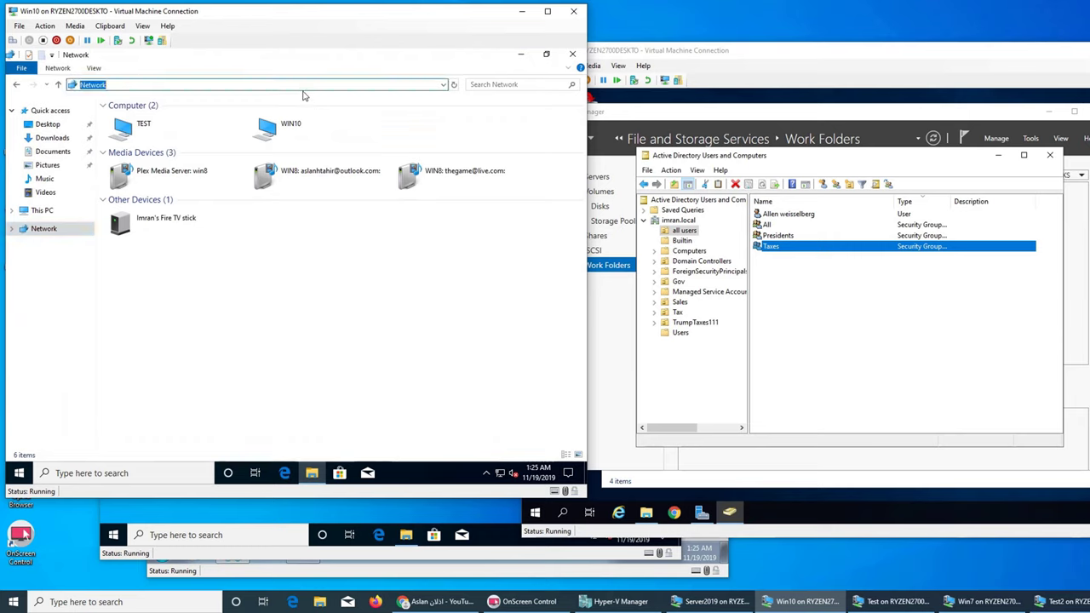
{"action": "type", "text": "\\ser"}
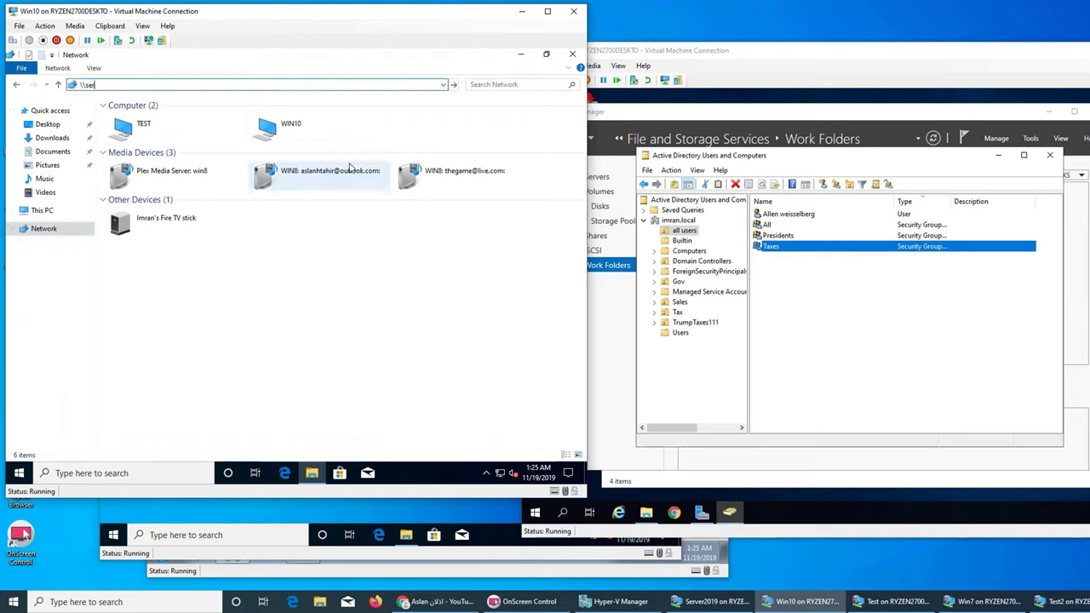
{"action": "type", "text": "ver19\\"}
{"action": "key", "text": "Return"}
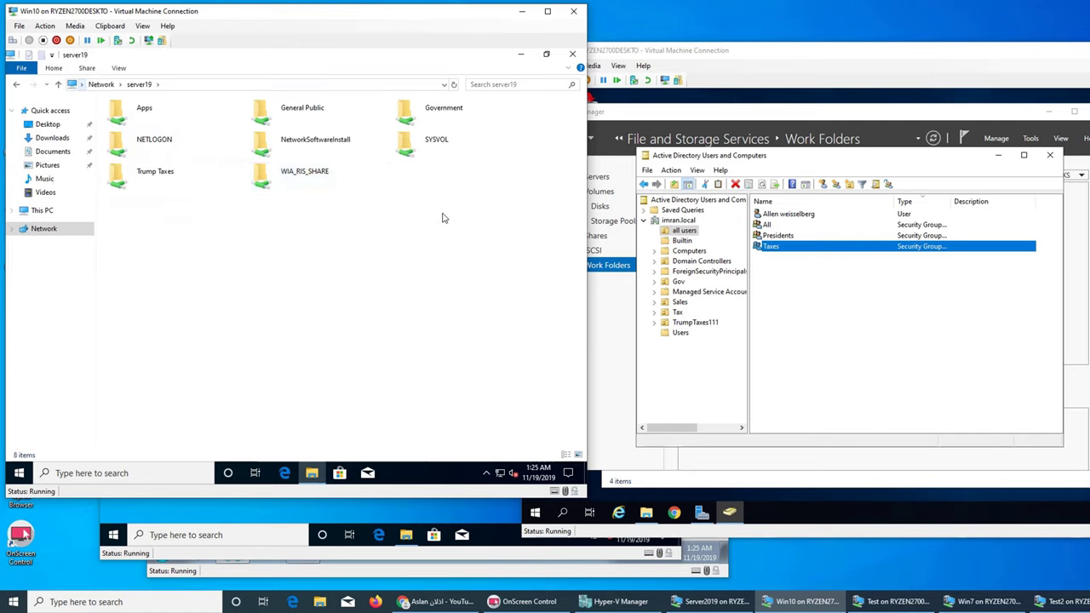
Step: Confirm the Government and General Public shares both return access denied errors
{"action": "double_click", "coordinate": [405, 114]}
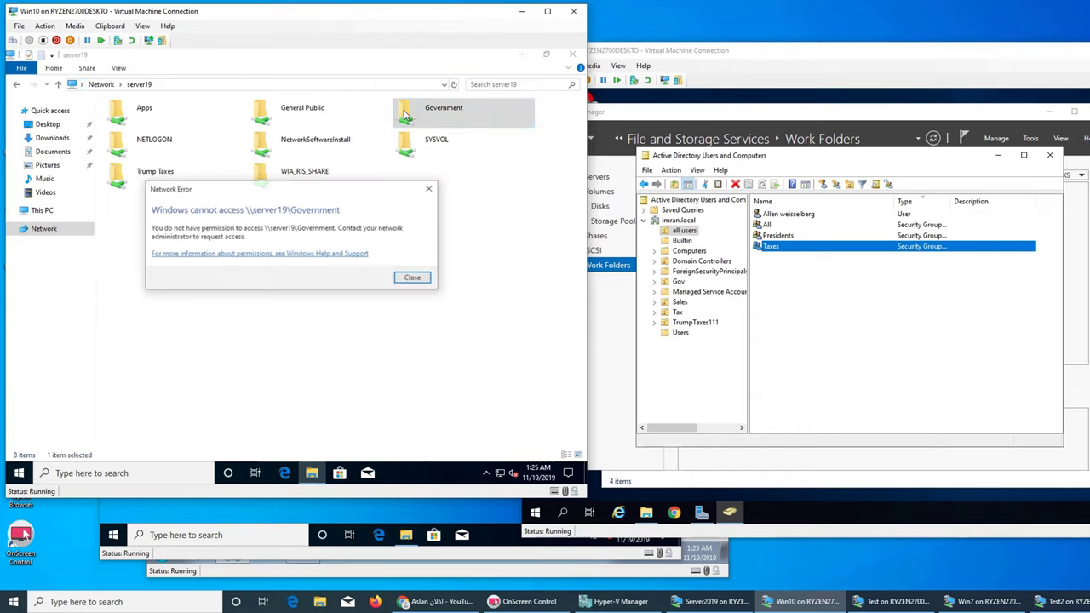
{"action": "left_click", "coordinate": [413, 281]}
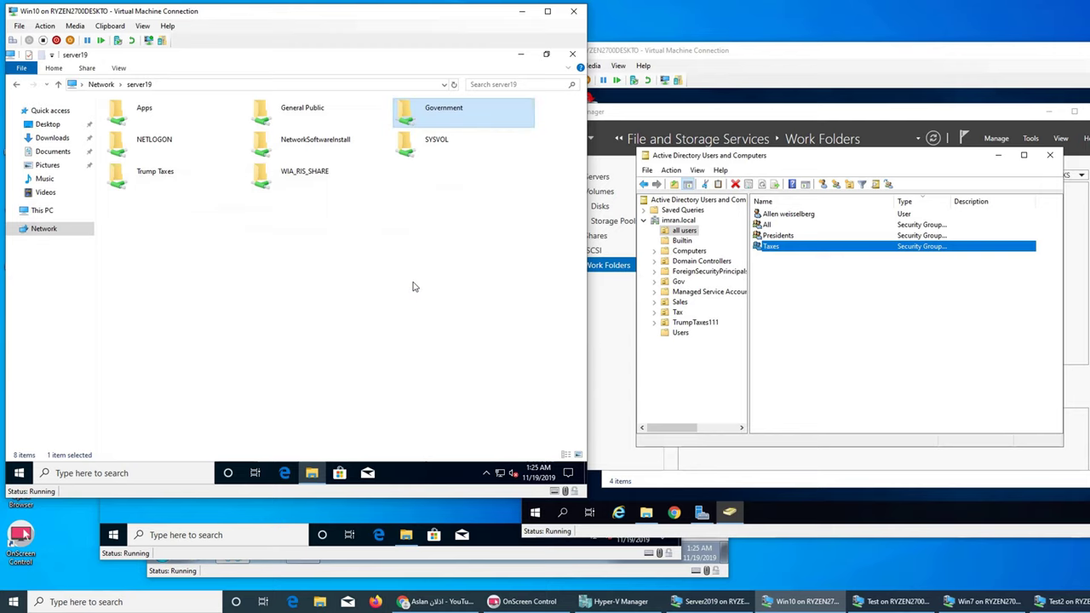
{"action": "left_click", "coordinate": [302, 114]}
{"action": "double_click", "coordinate": [303, 115]}
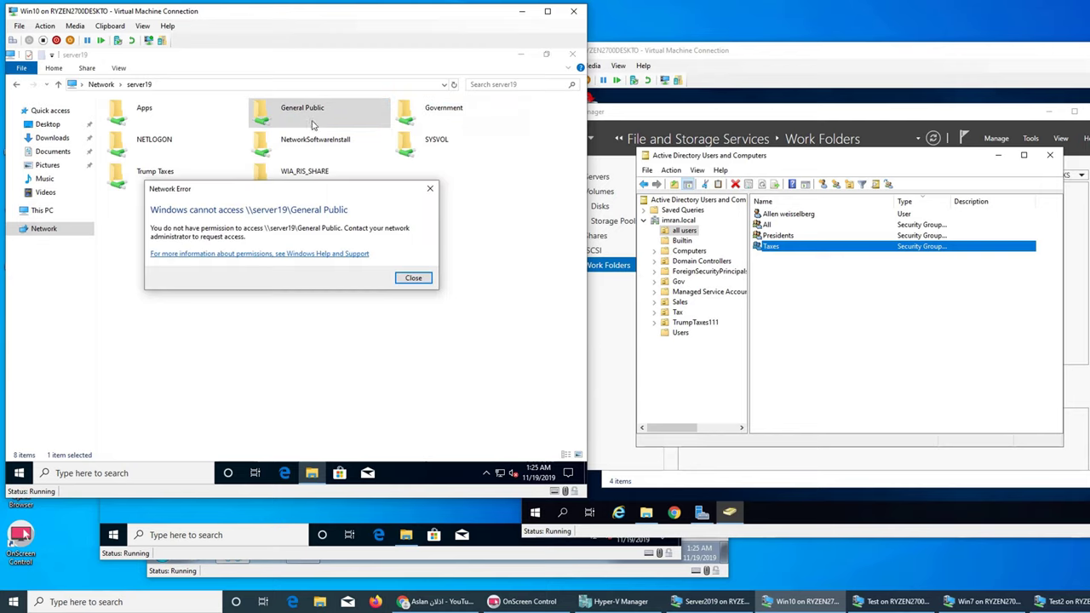
{"action": "left_click", "coordinate": [413, 281]}
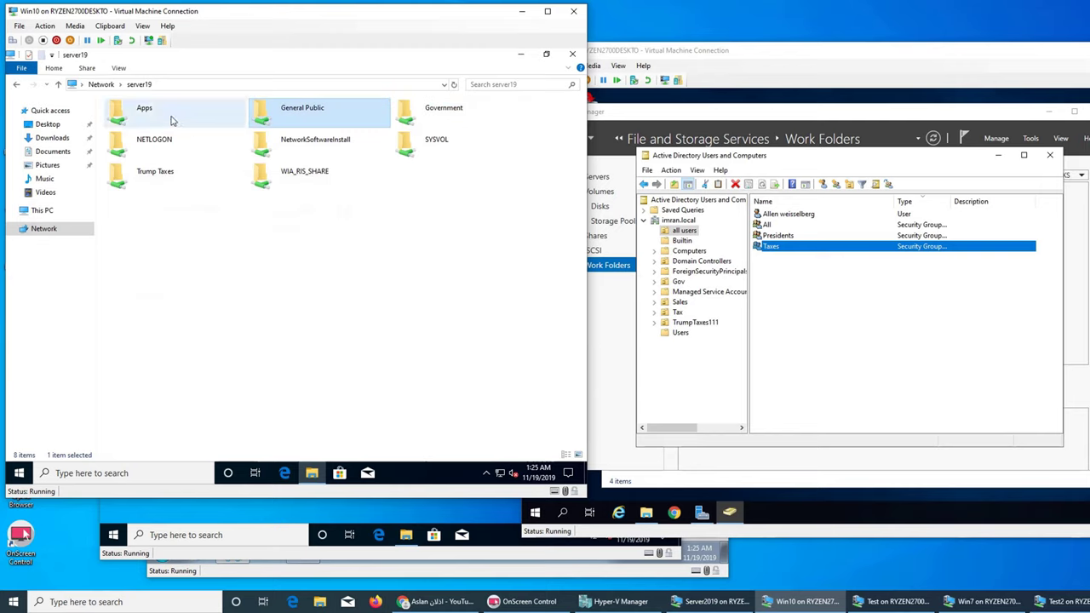
{"action": "double_click", "coordinate": [298, 120]}
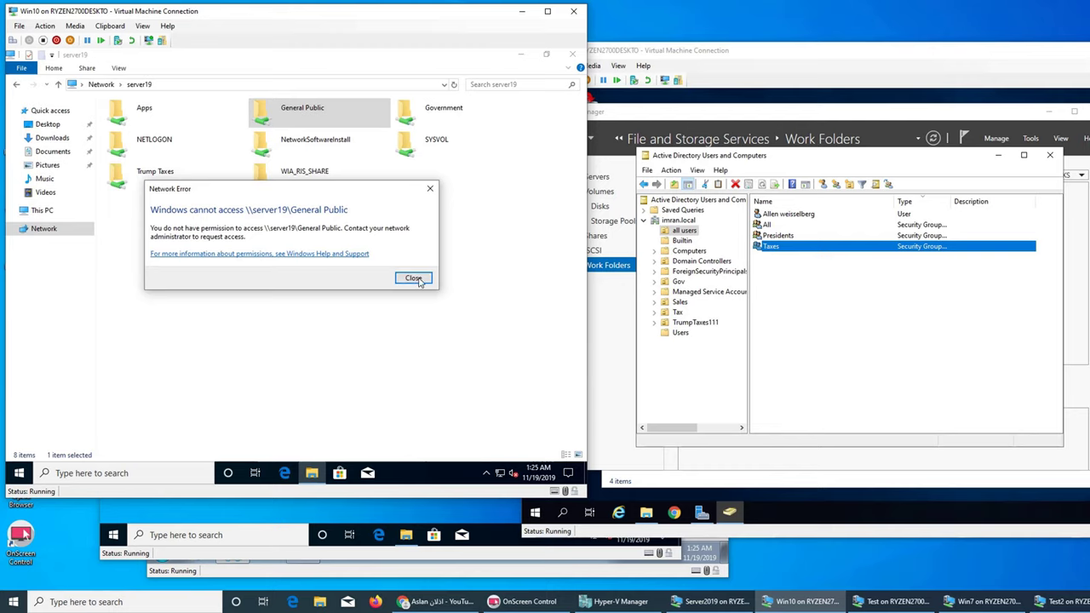
{"action": "left_click", "coordinate": [413, 279]}
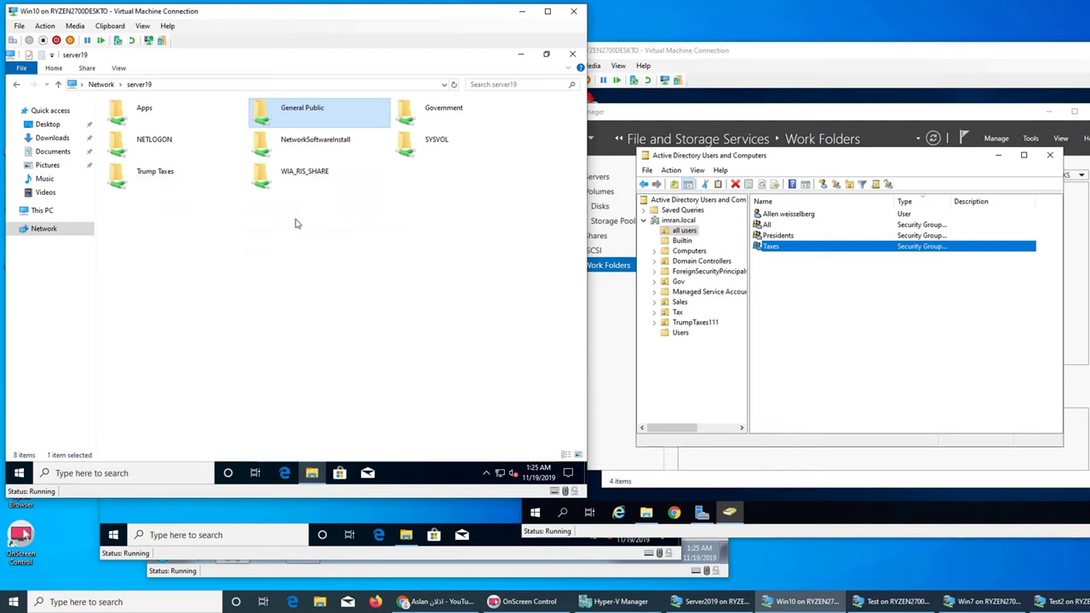
Step: Open the Trump Taxes share and its Taxes.txt file, then close it and minimize the VM
{"action": "double_click", "coordinate": [156, 181]}
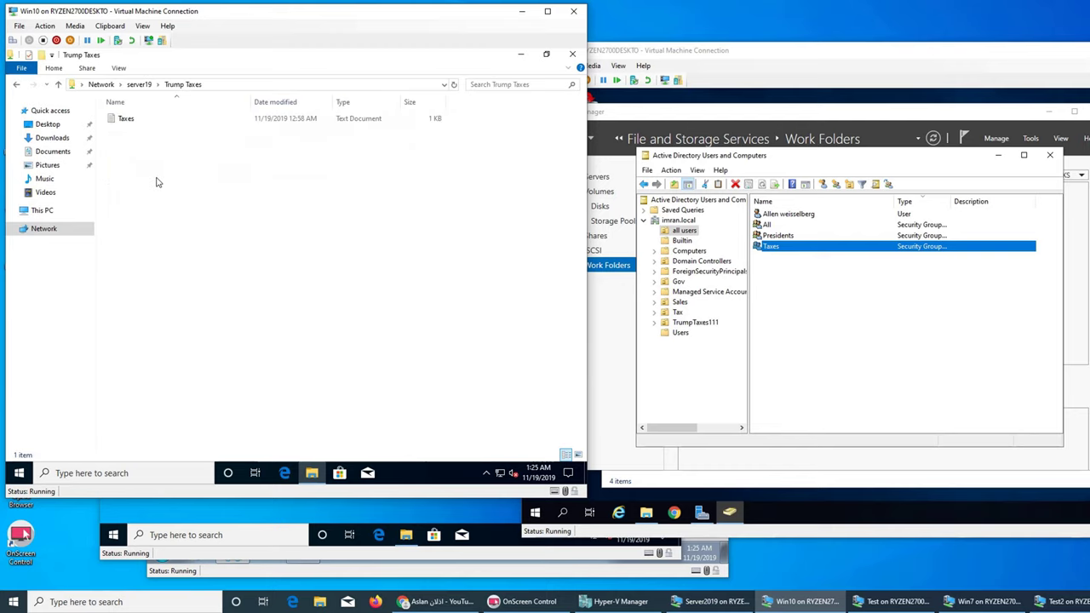
{"action": "double_click", "coordinate": [128, 122]}
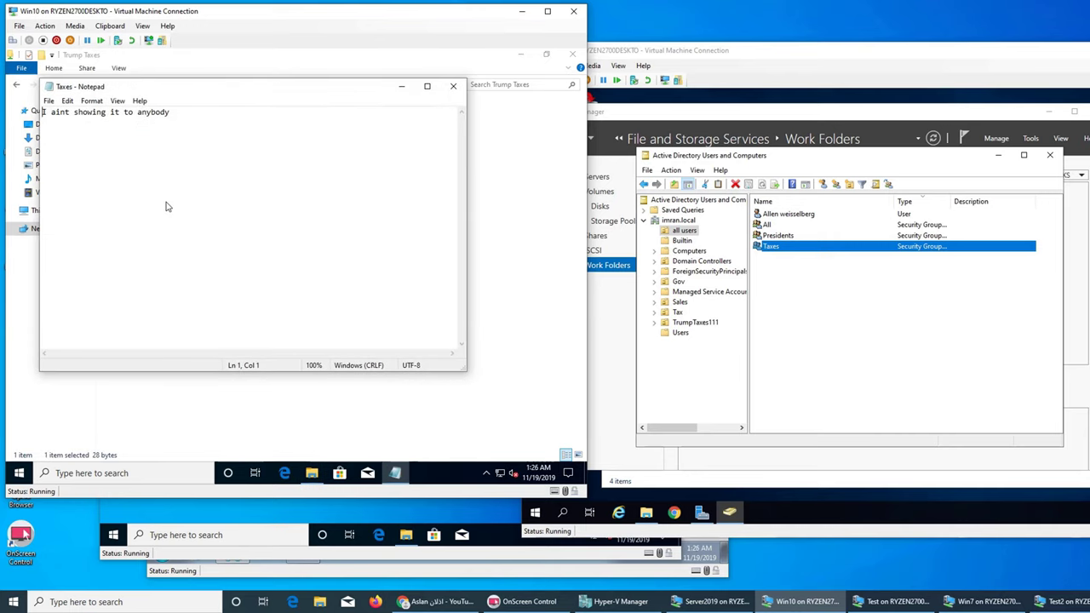
{"action": "left_click", "coordinate": [453, 86]}
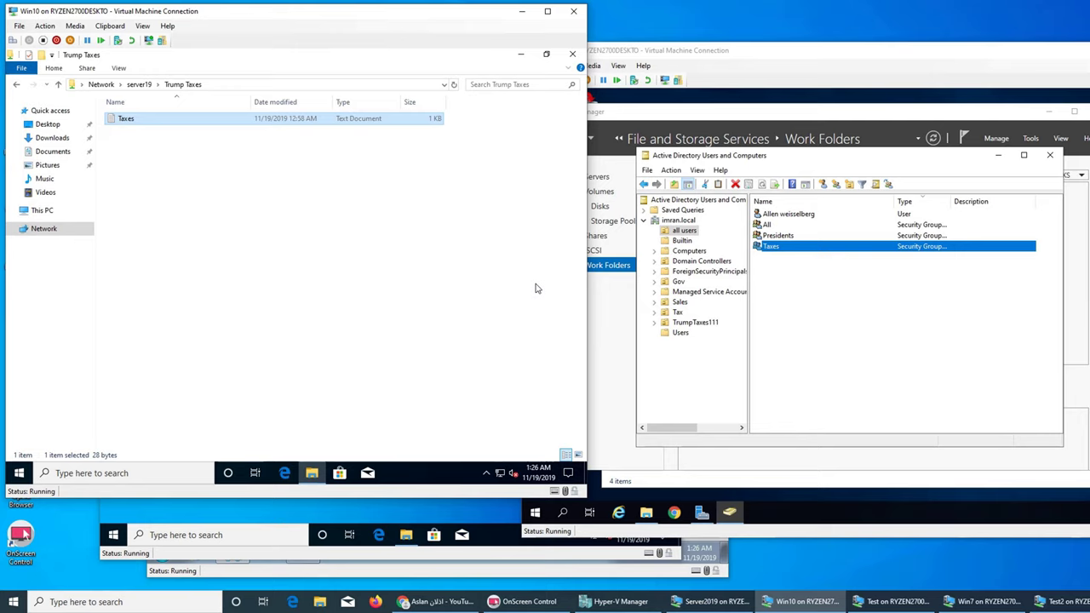
{"action": "left_click", "coordinate": [521, 11]}
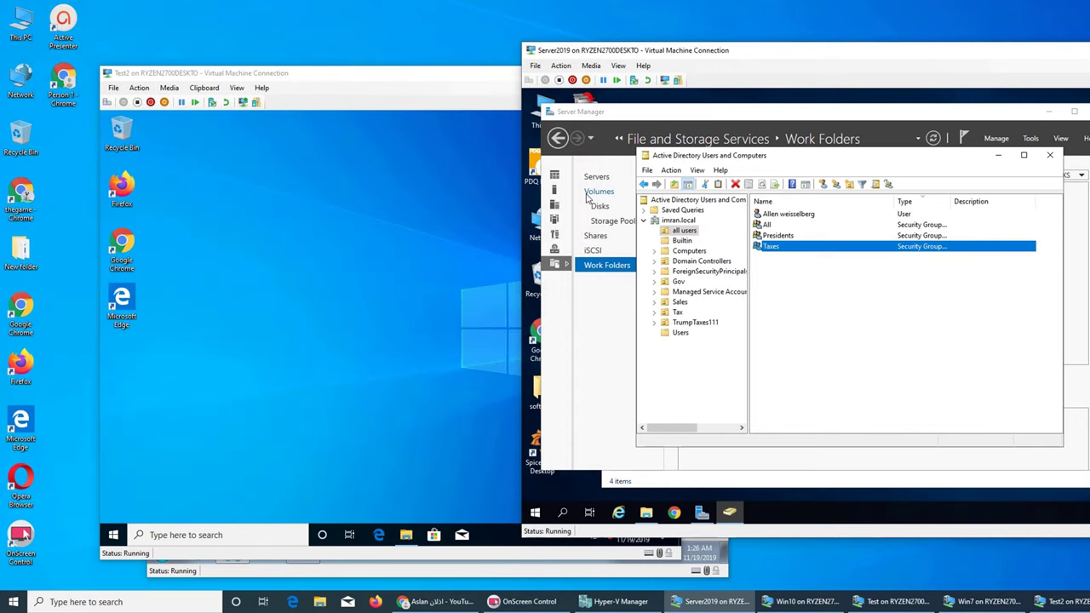